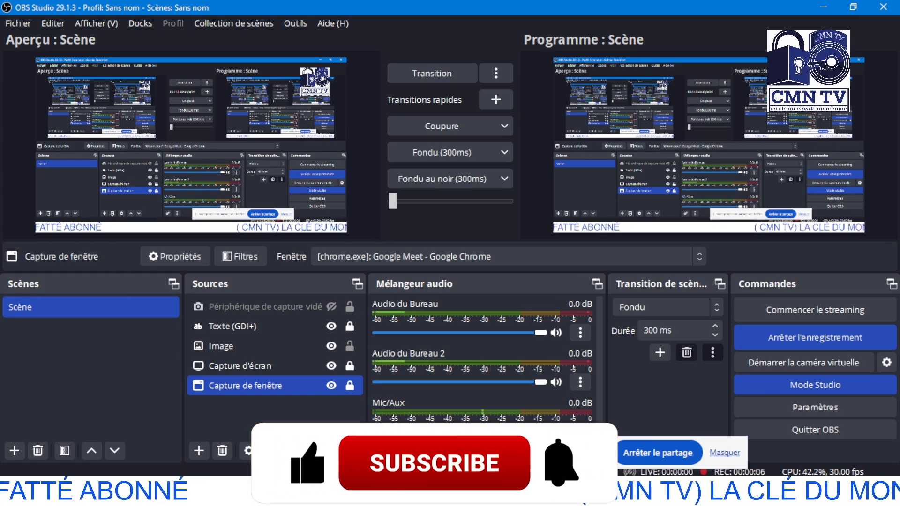
Step: Switch to Adobe InDesign and open the settings for a new document
mouse_move(443, 497)
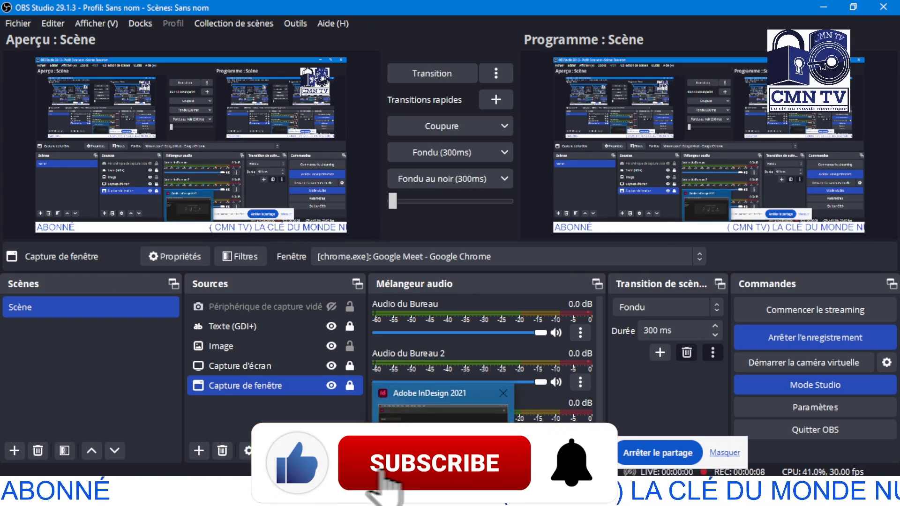
click(441, 403)
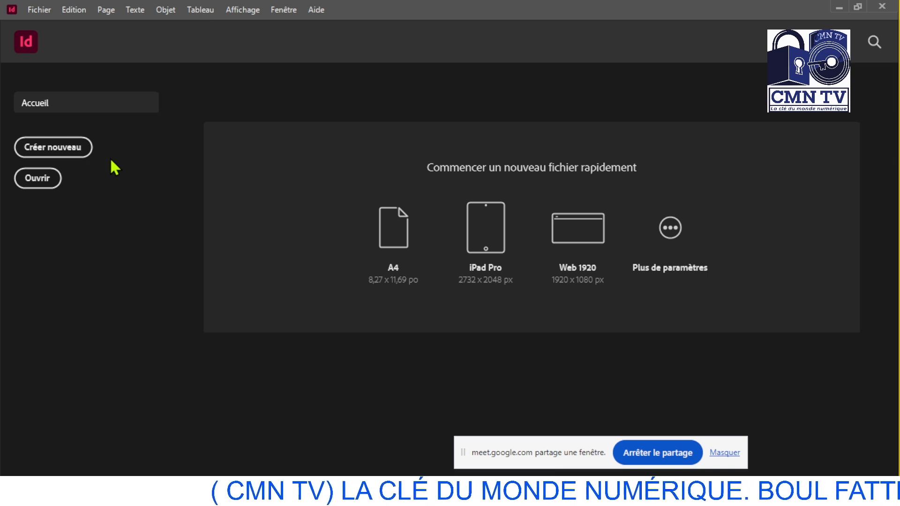
click(37, 14)
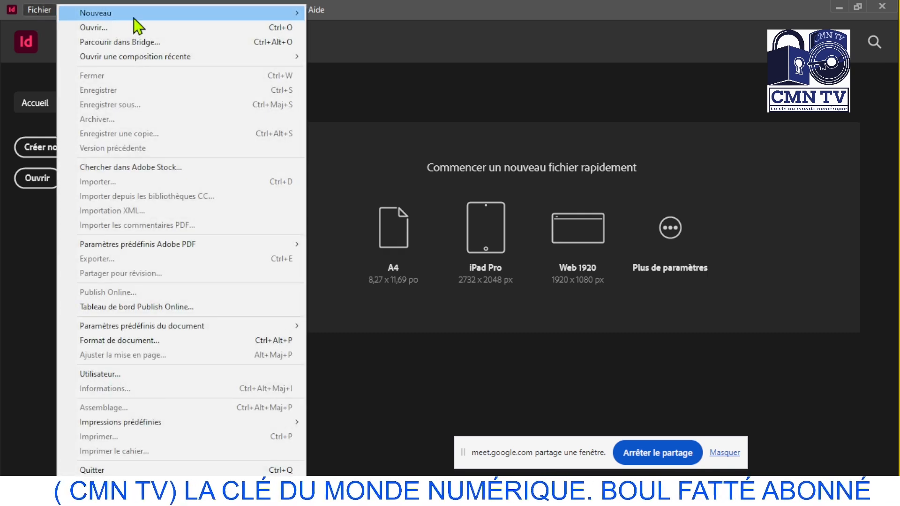
mouse_move(172, 23)
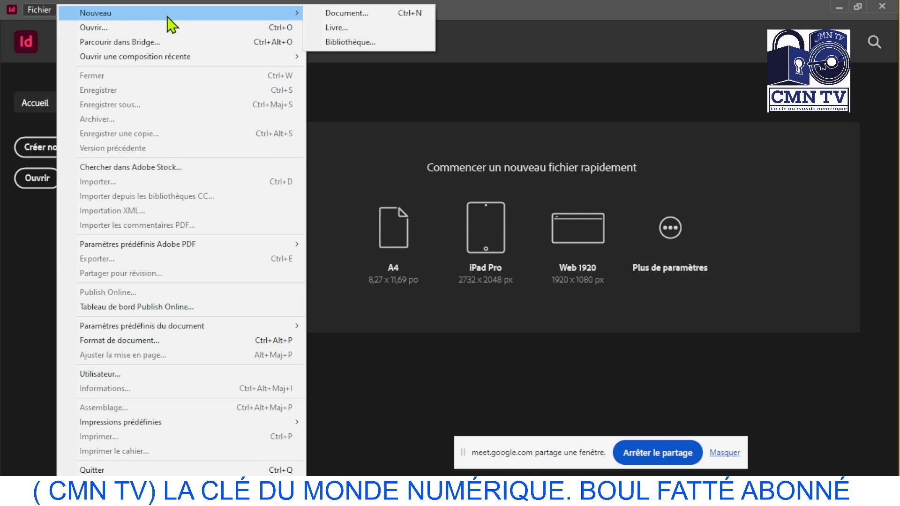
click(367, 13)
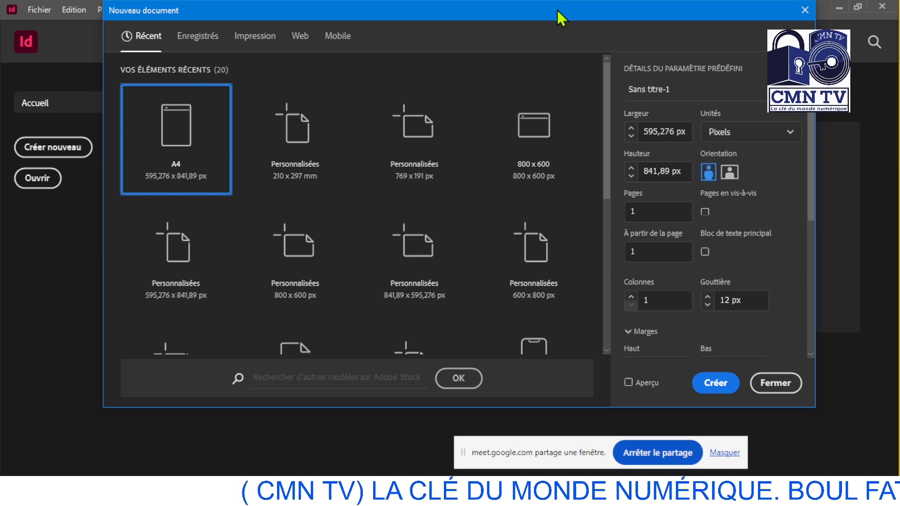
drag(557, 10, 546, 29)
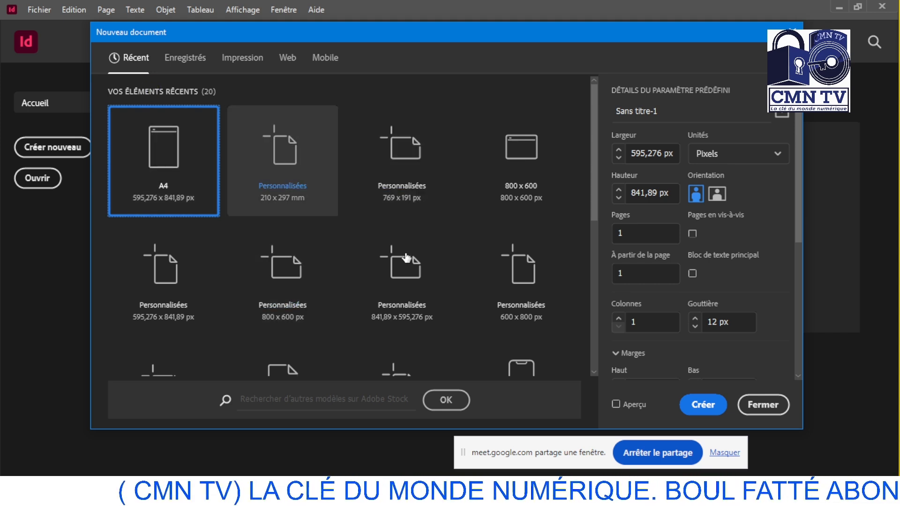
Step: Look through the saved and print presets and select the A4 preset (595,276 x 841,89 px) for Web, in Pixels
click(194, 62)
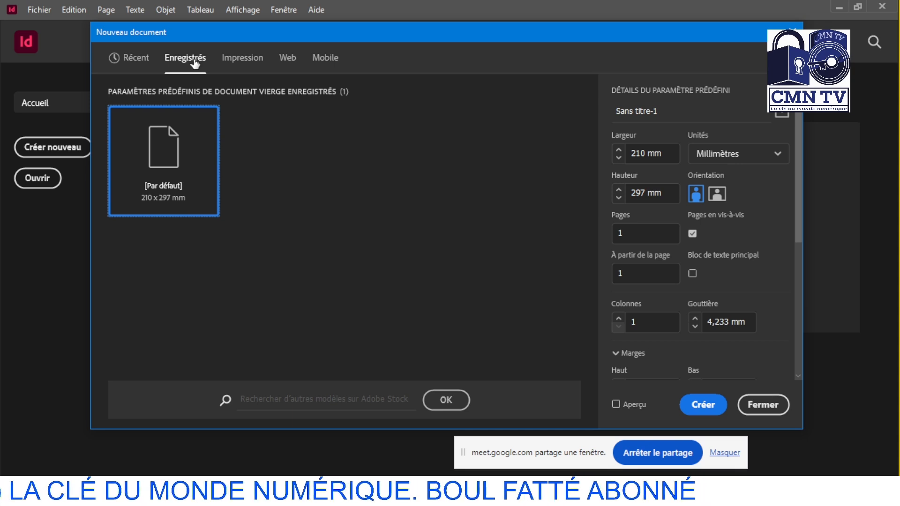
click(247, 67)
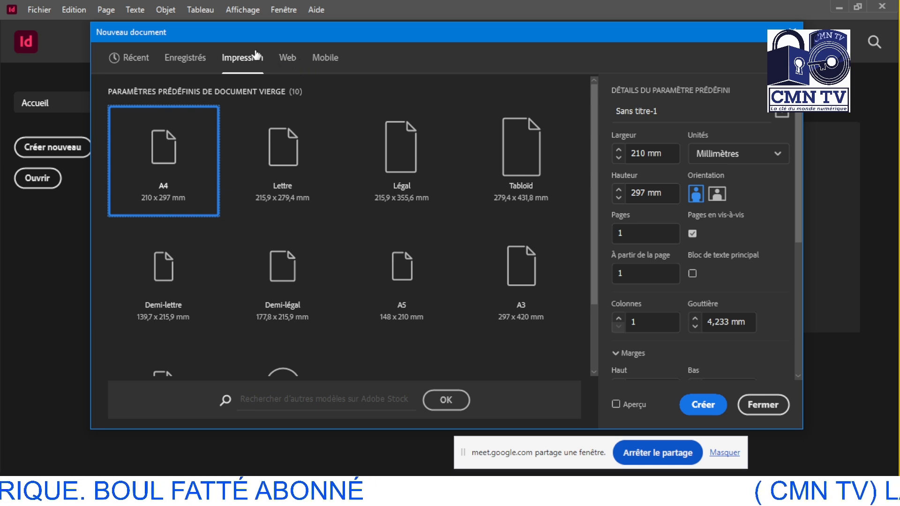
click(283, 63)
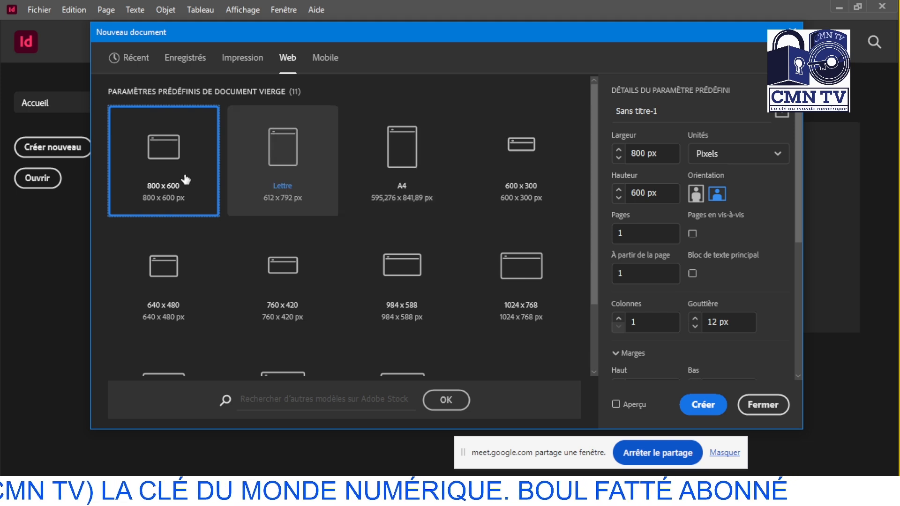
click(395, 147)
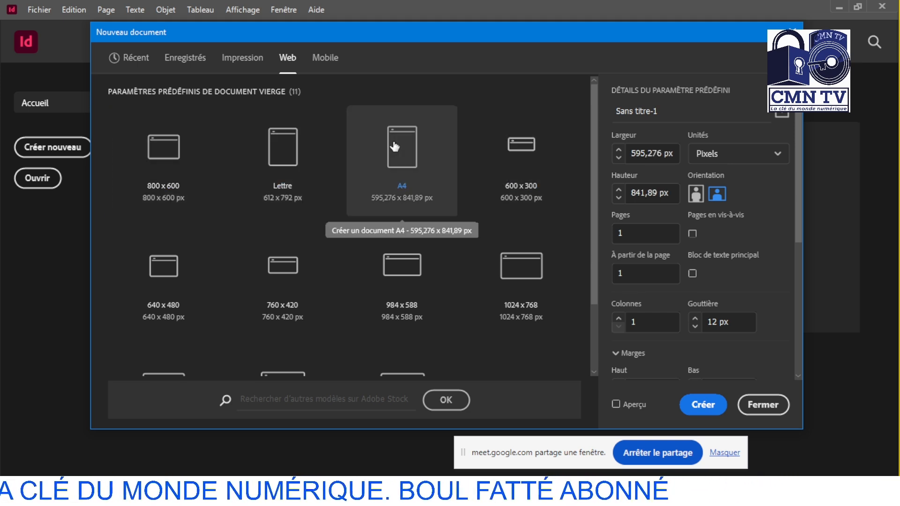
click(767, 161)
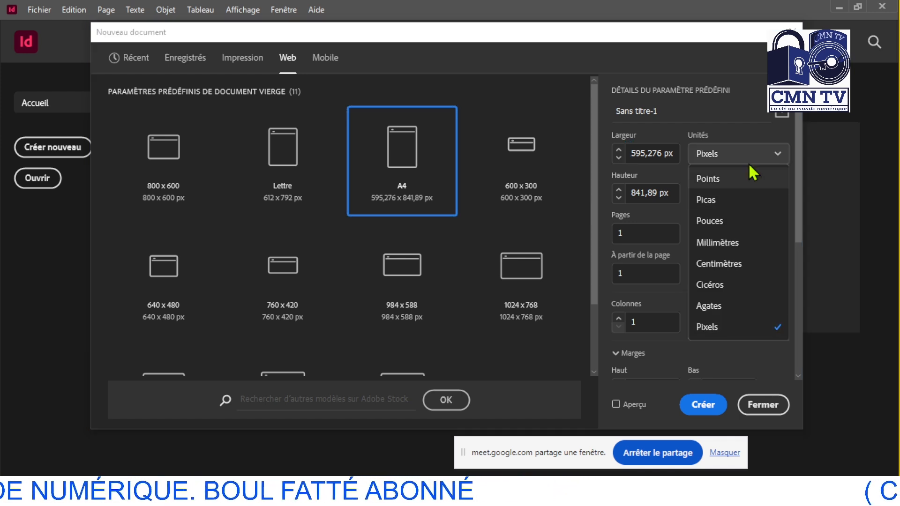
click(768, 163)
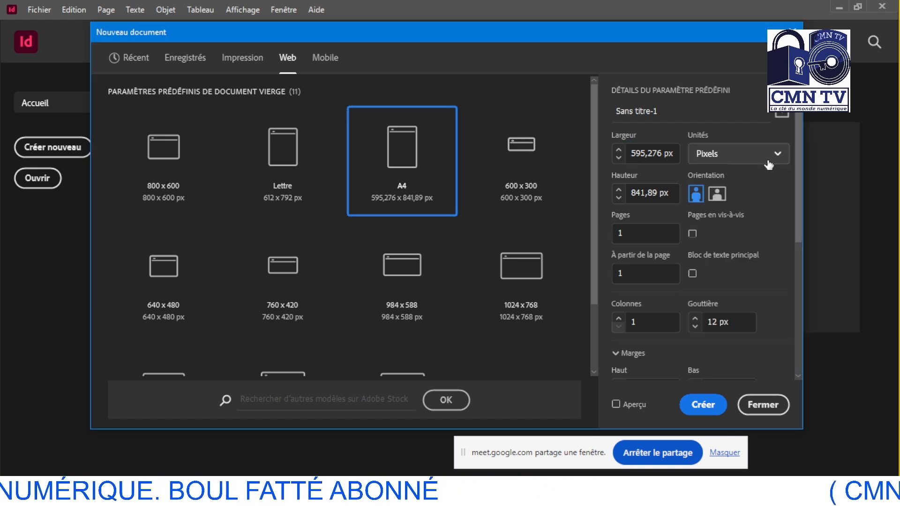
Step: Set the number of pages to 2 and create the document
click(633, 231)
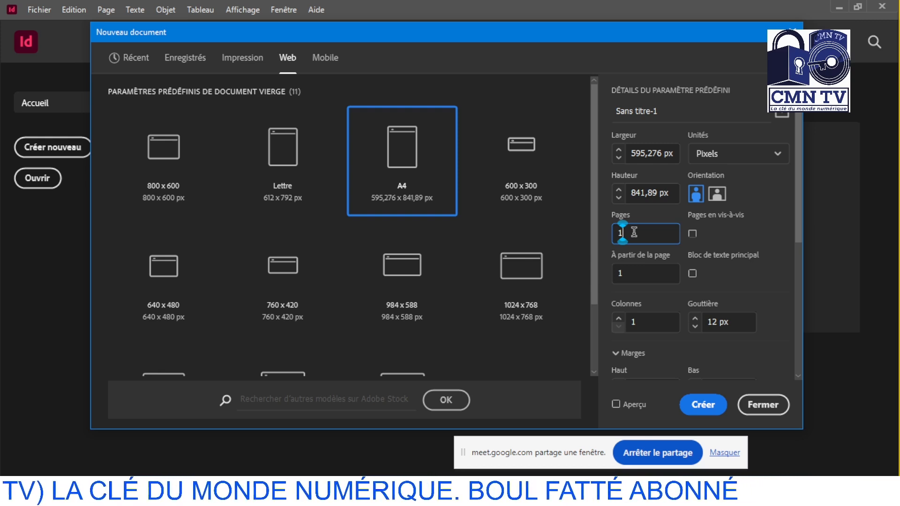
key(BackSpace)
text(2)
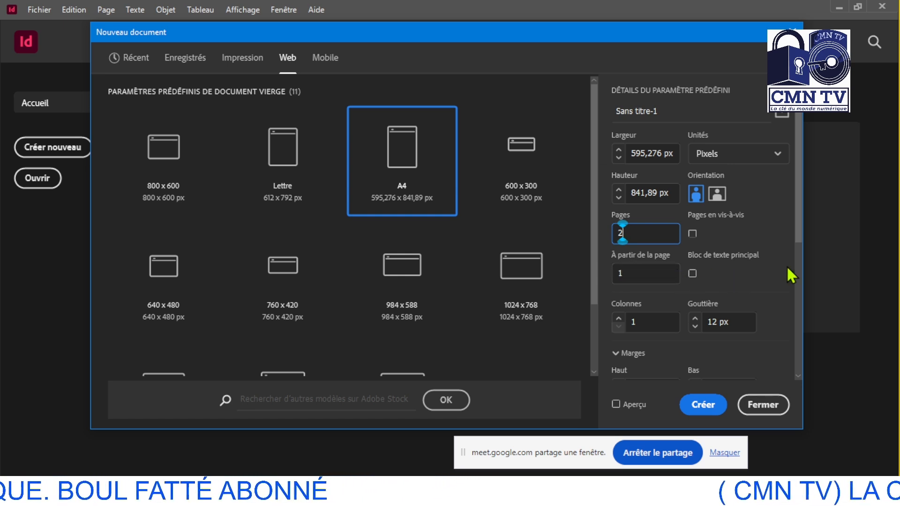
scroll(794, 227, down, 5)
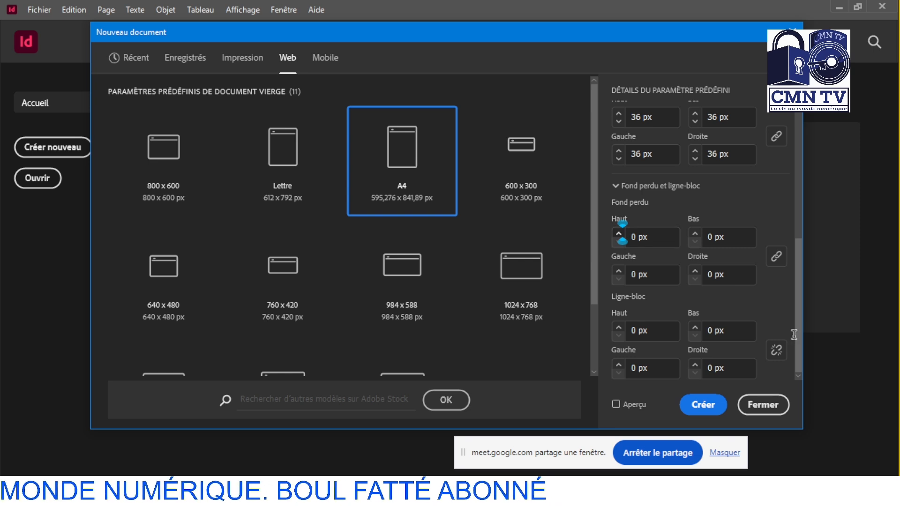
click(696, 409)
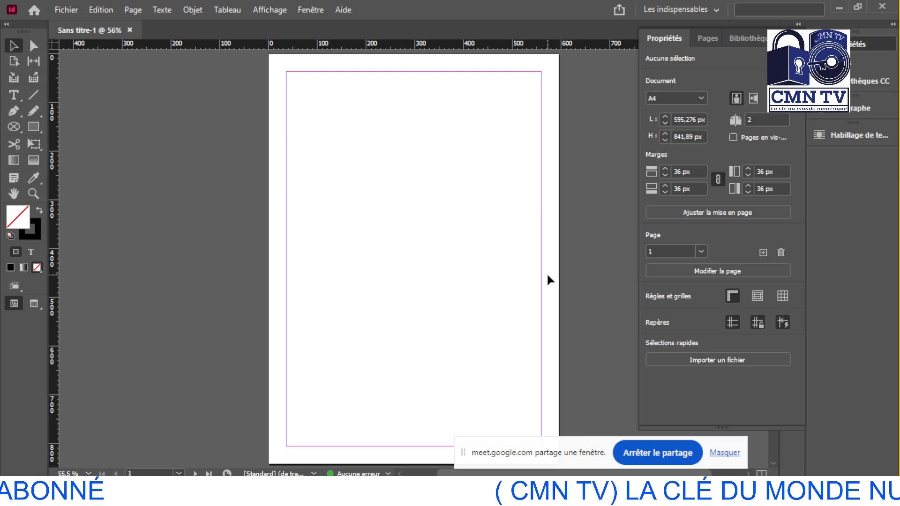
Step: Display the document's page thumbnails and add two pages after page 1
drag(605, 451, 128, 423)
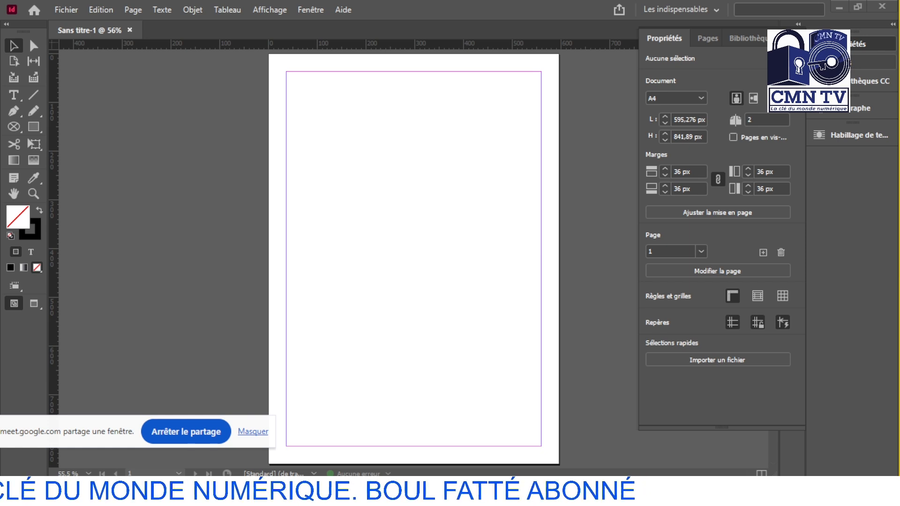
key(F12)
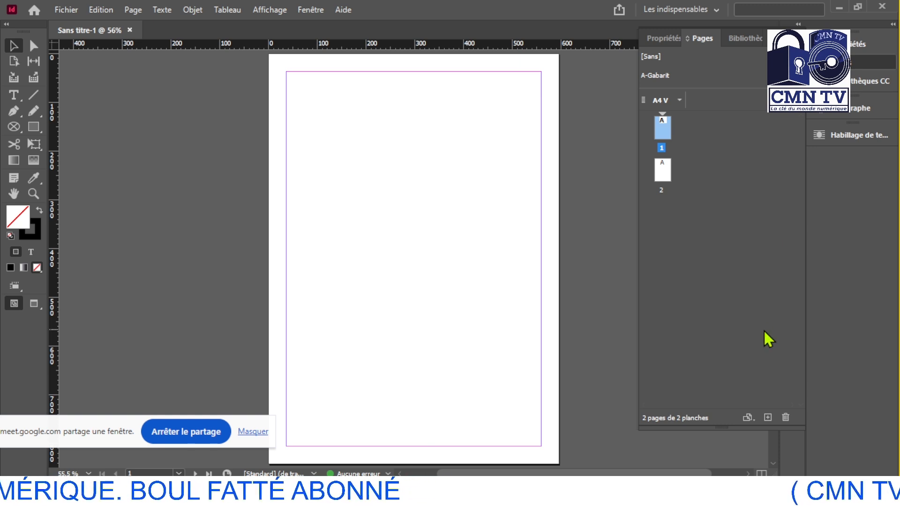
click(769, 418)
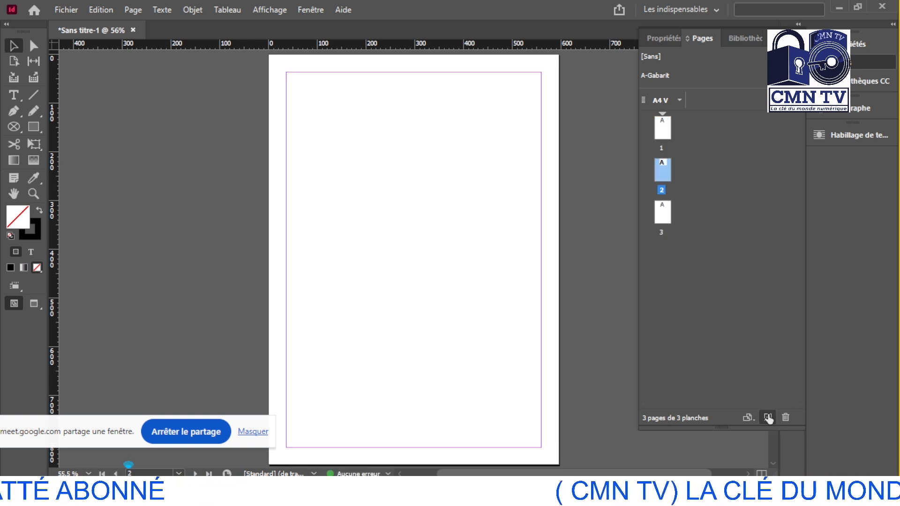
click(768, 417)
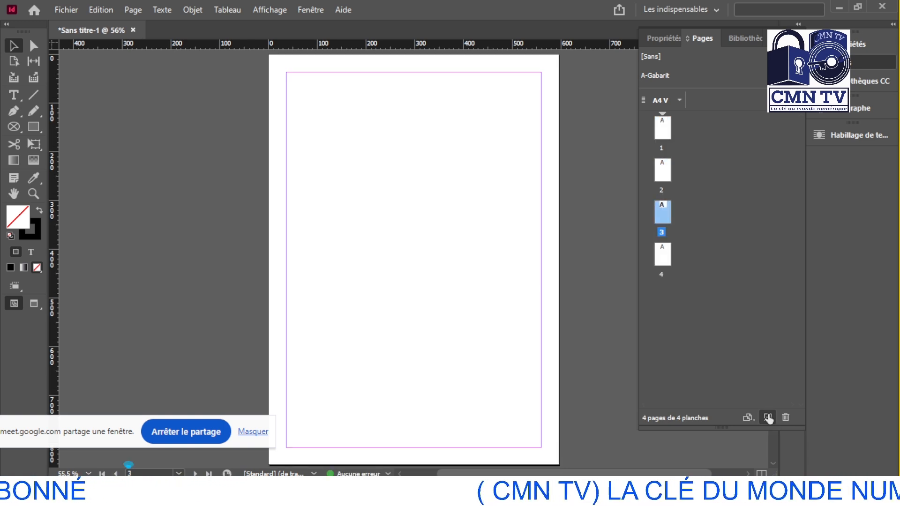
right_click(689, 140)
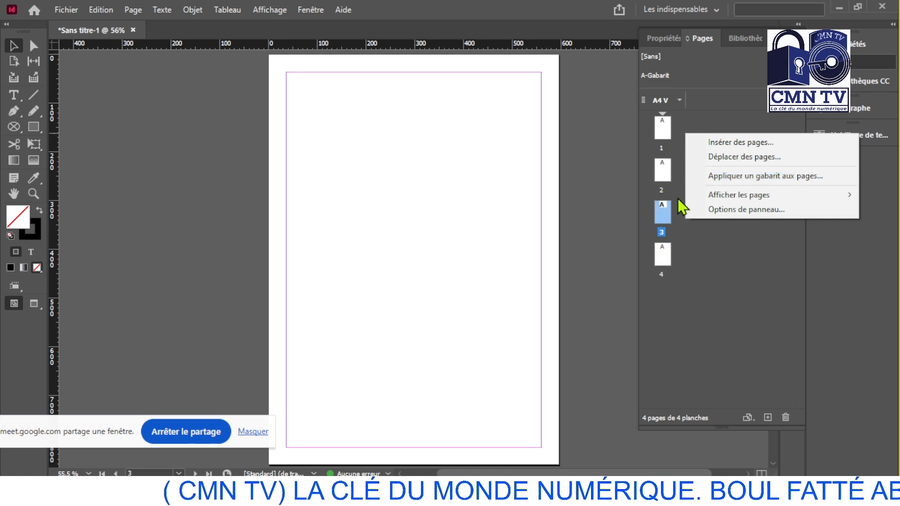
click(684, 266)
click(684, 266)
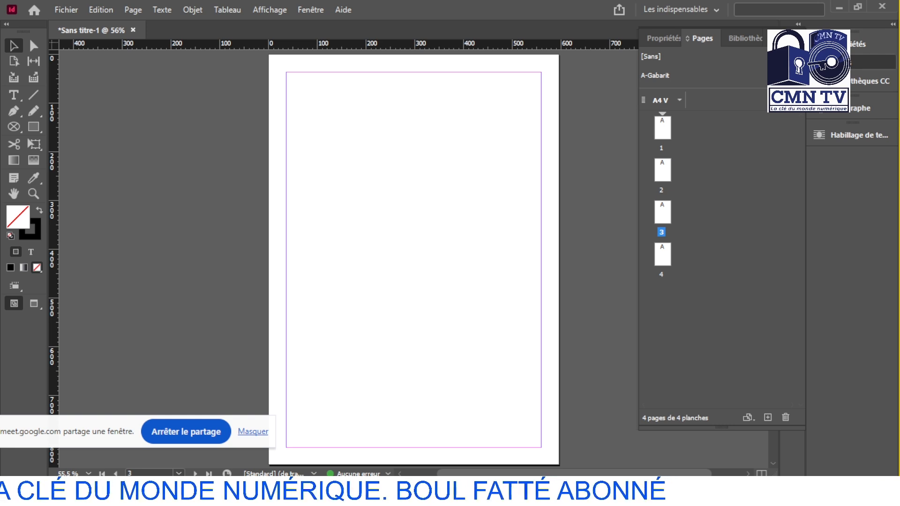
click(834, 62)
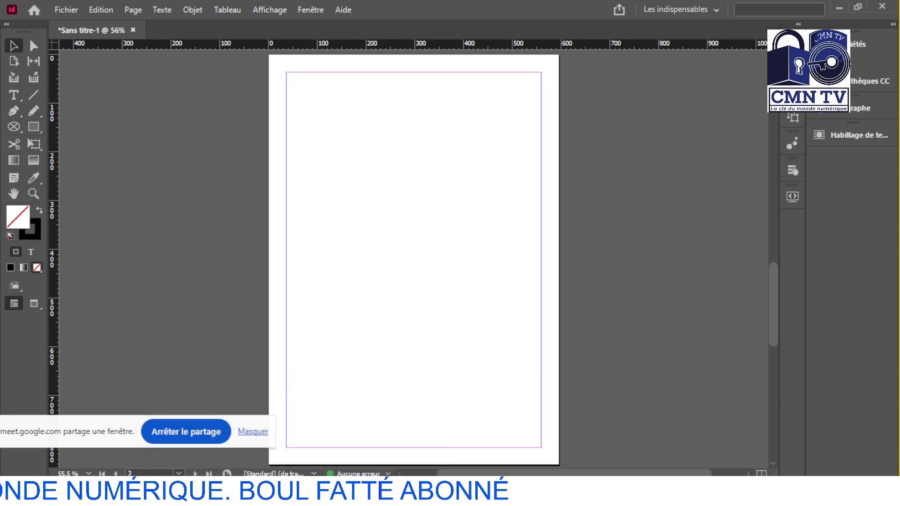
Step: Switch to the Google Meet call in Chrome and stop presenting the shared window
mouse_move(443, 492)
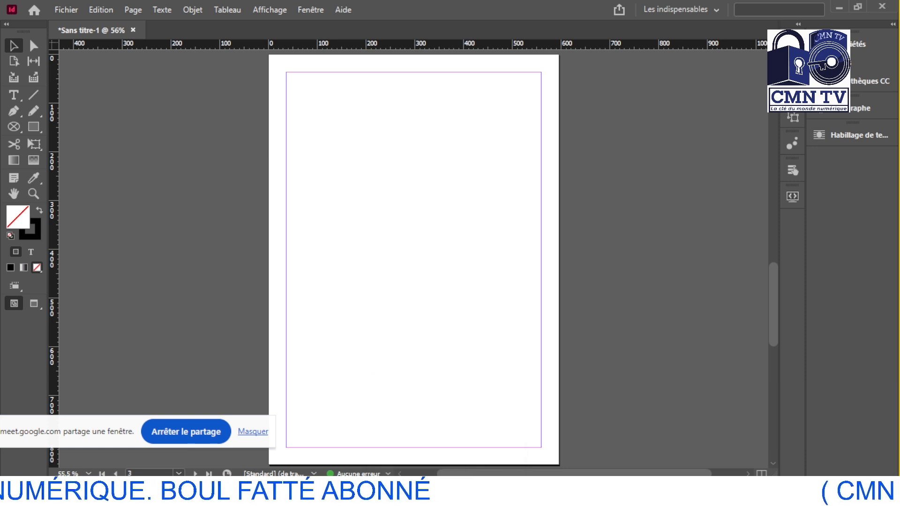
mouse_move(297, 492)
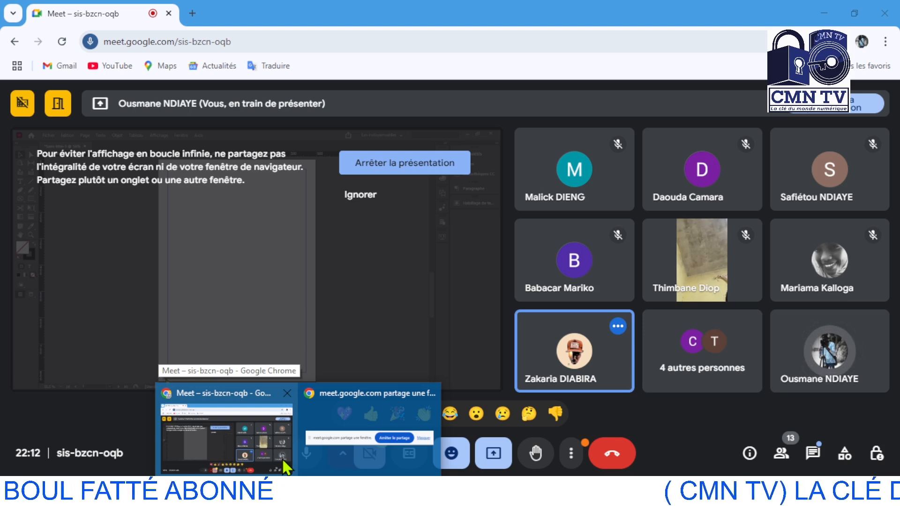
click(286, 467)
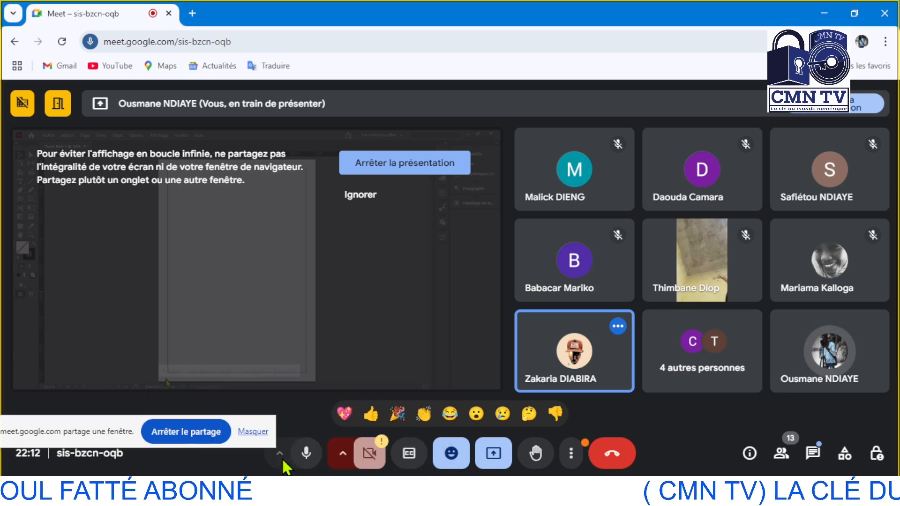
click(184, 433)
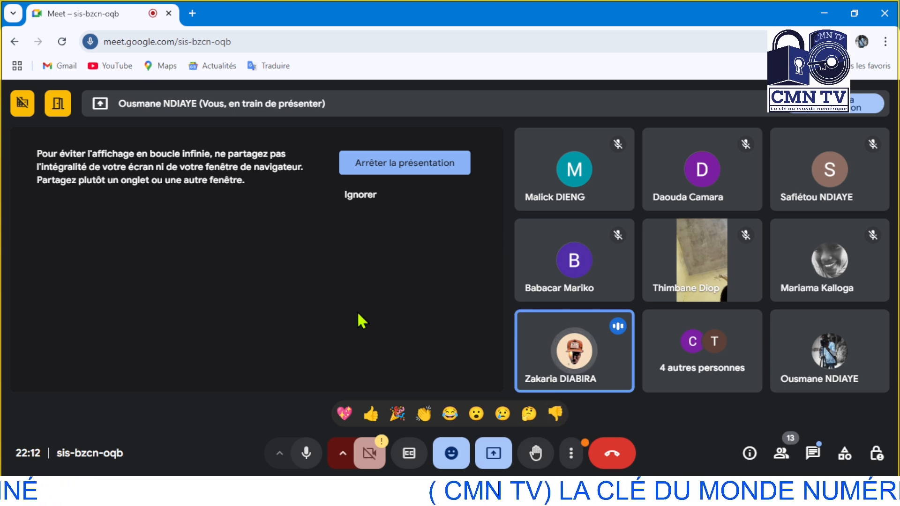
click(402, 167)
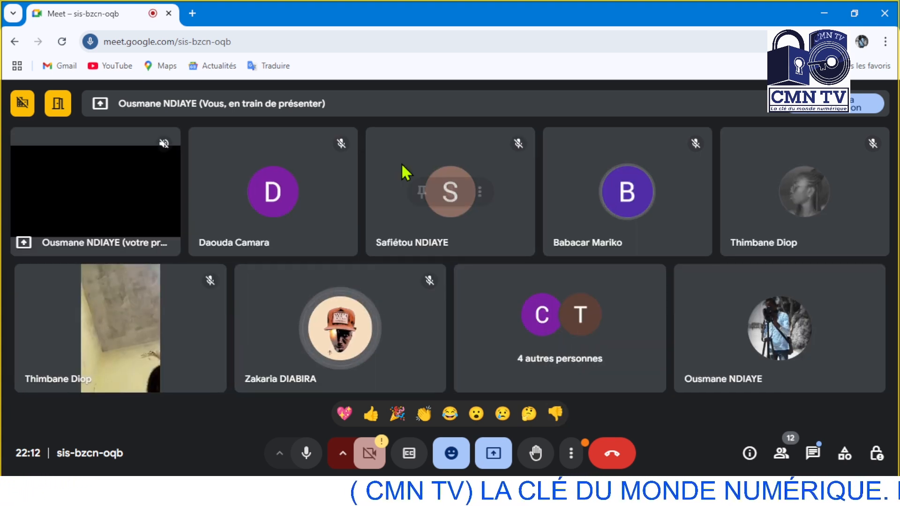
Step: Start a new presentation in the meeting that shares the entire screen
click(491, 460)
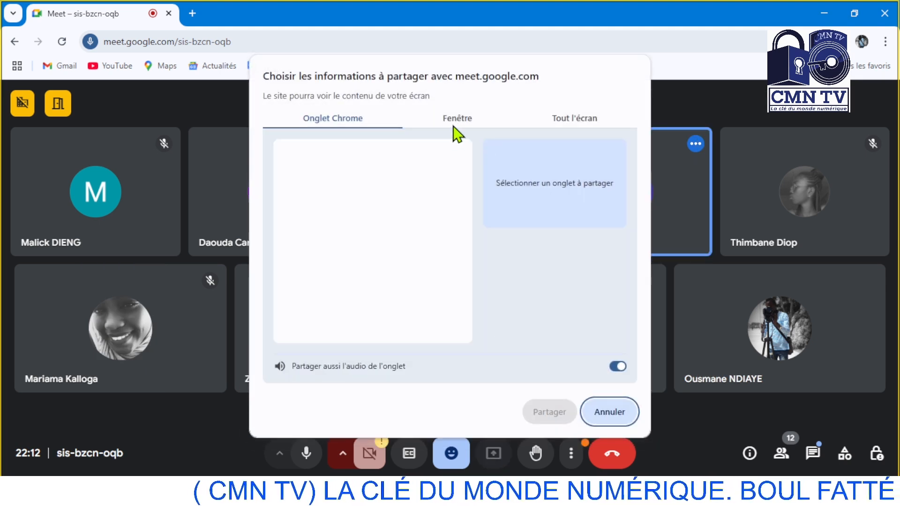
click(457, 134)
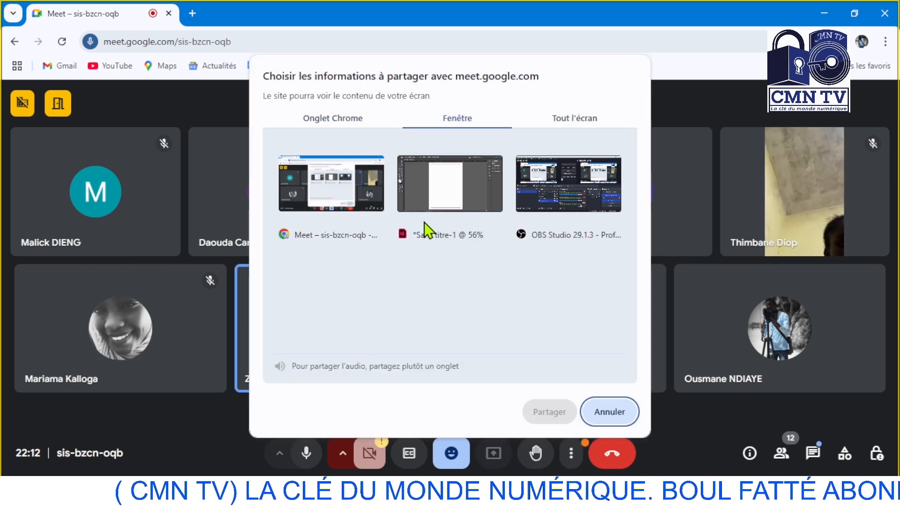
click(575, 126)
click(372, 227)
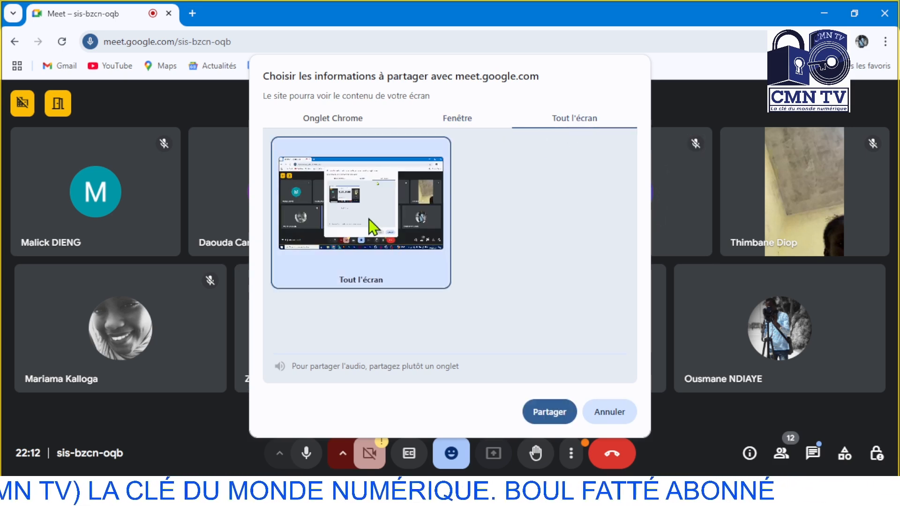
click(555, 412)
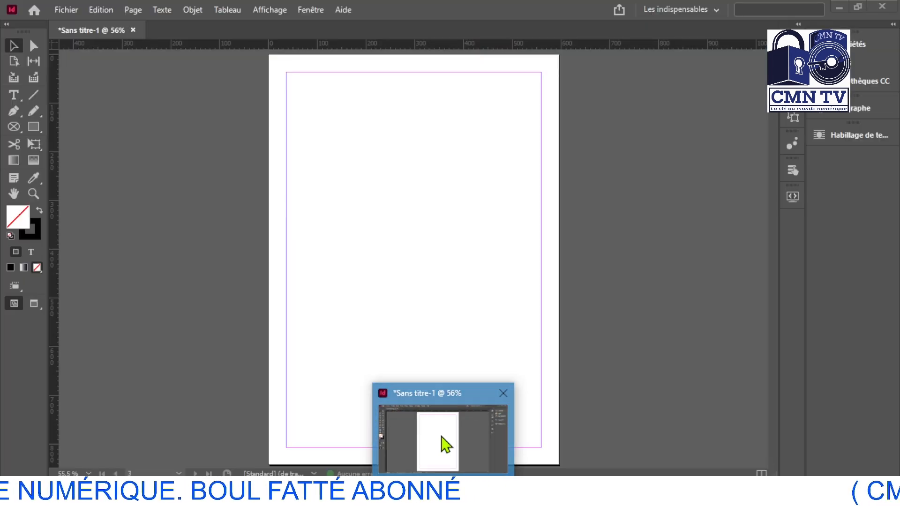
Step: Switch back to the InDesign document, view its properties and display its page thumbnails
click(442, 440)
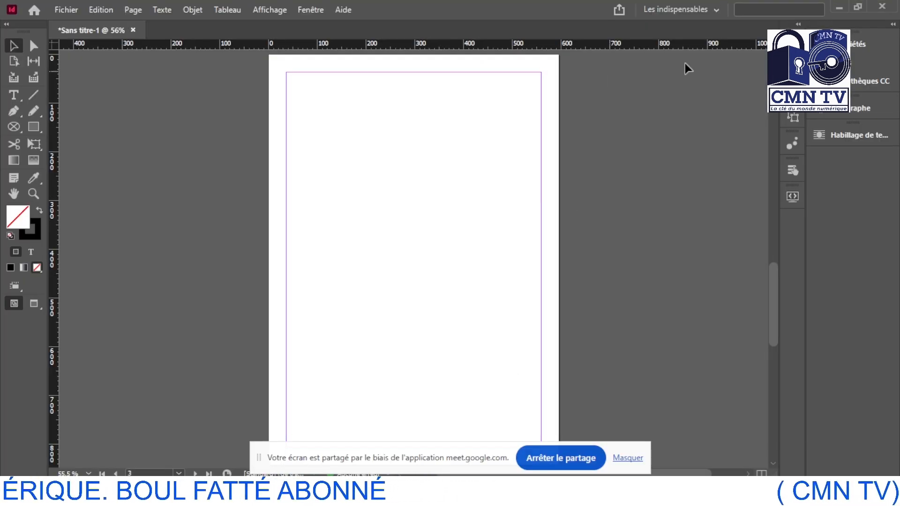
click(857, 46)
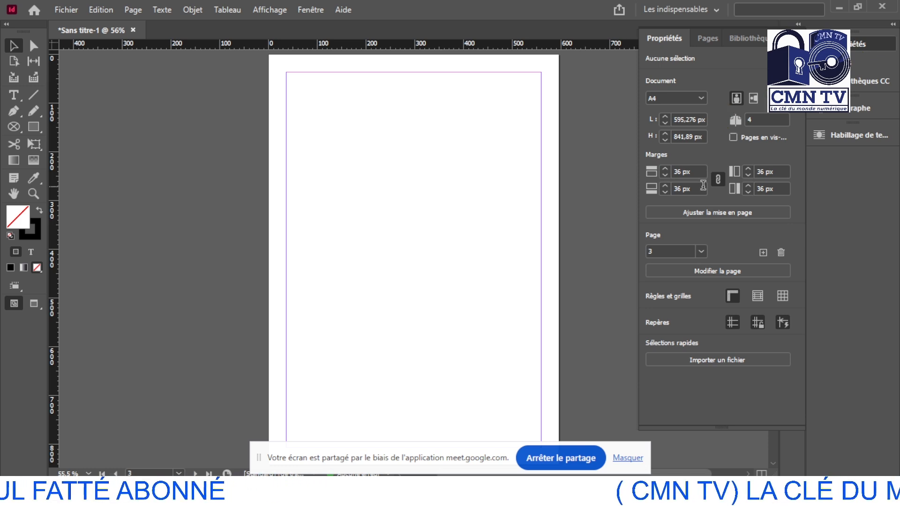
click(851, 63)
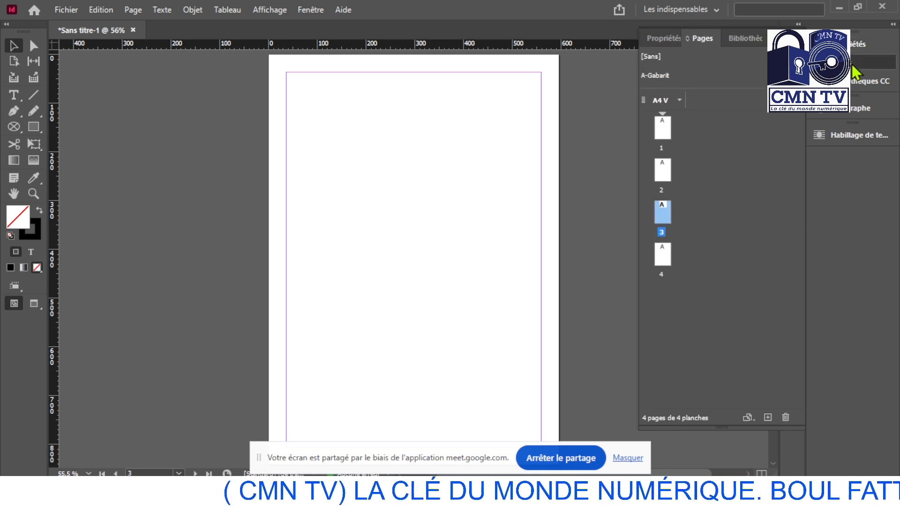
Step: Delete page 4 and page 3 from the document
right_click(663, 257)
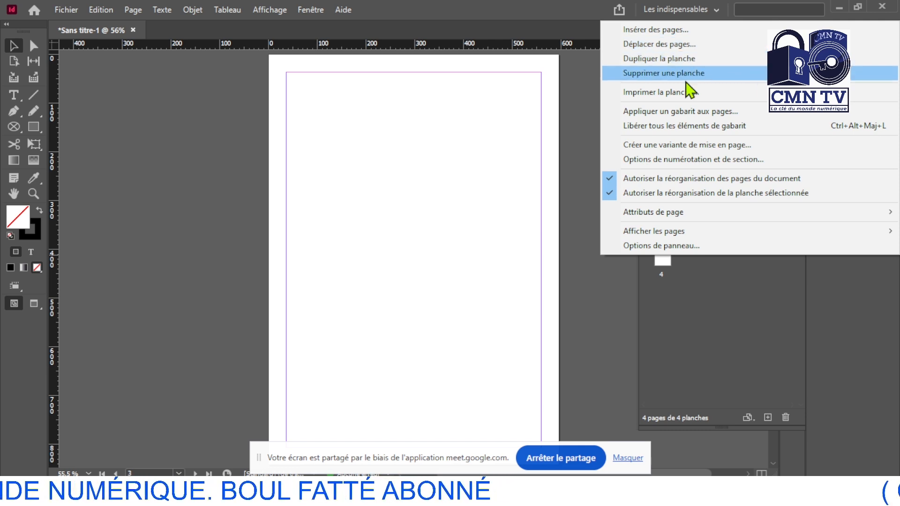
click(654, 74)
right_click(661, 215)
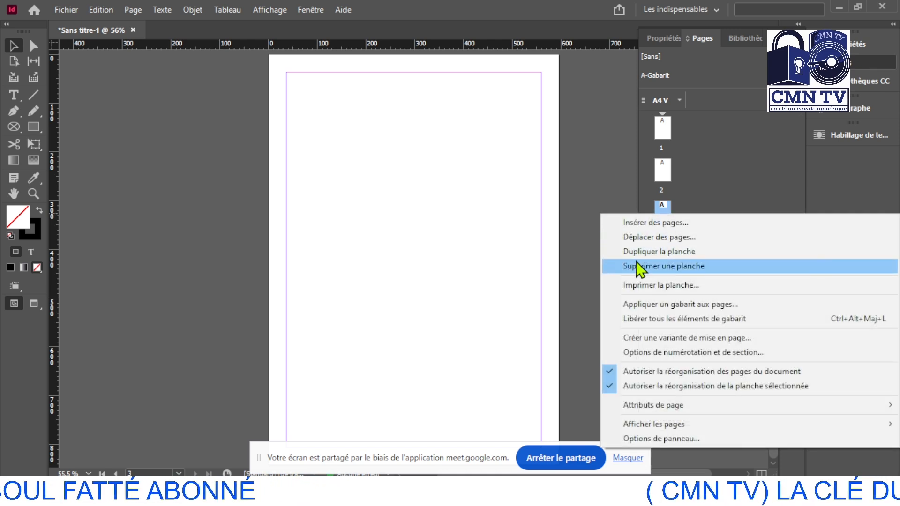
click(670, 265)
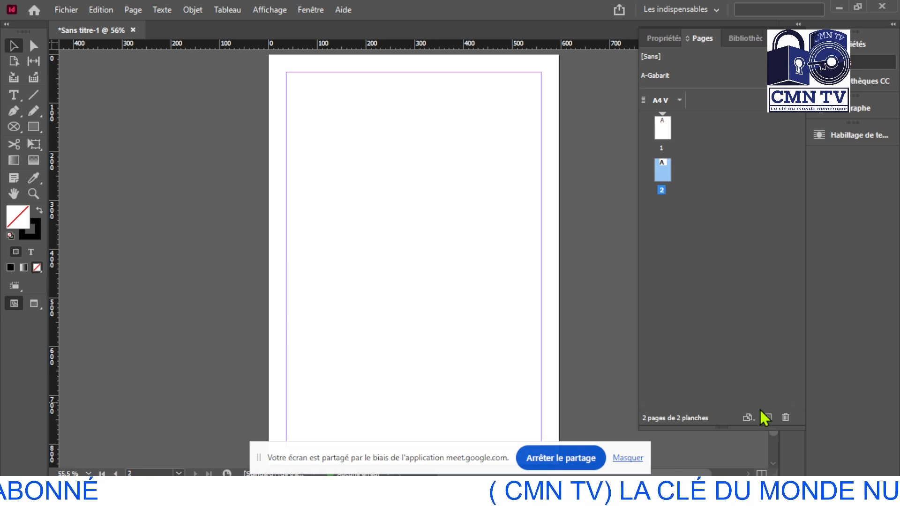
Step: Duplicate the spread of page 2
right_click(727, 218)
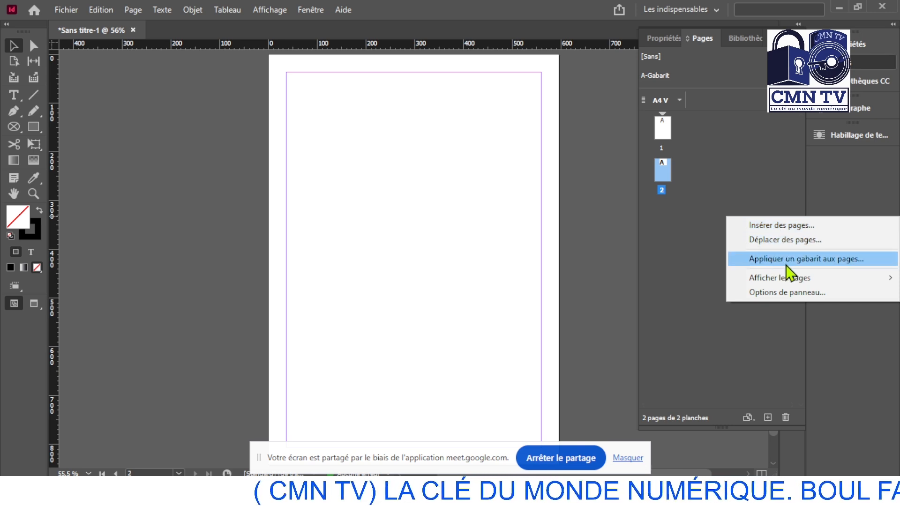
click(709, 266)
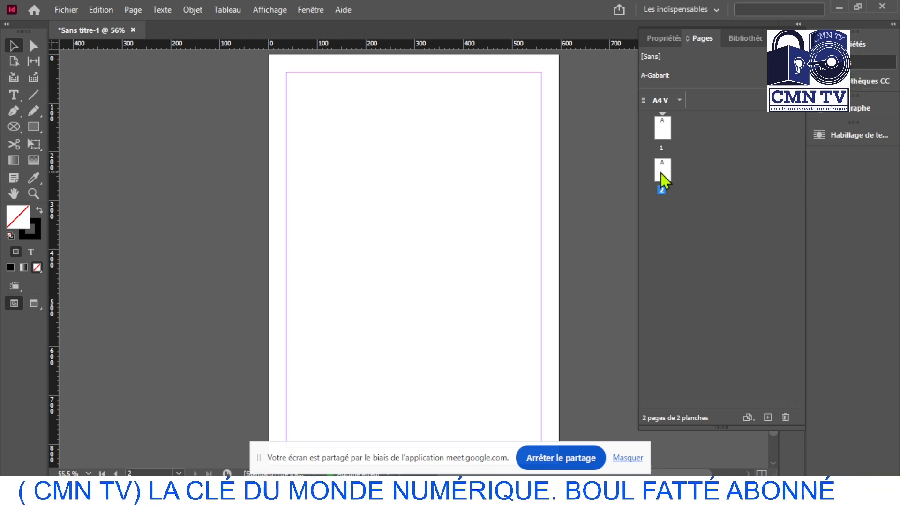
right_click(680, 162)
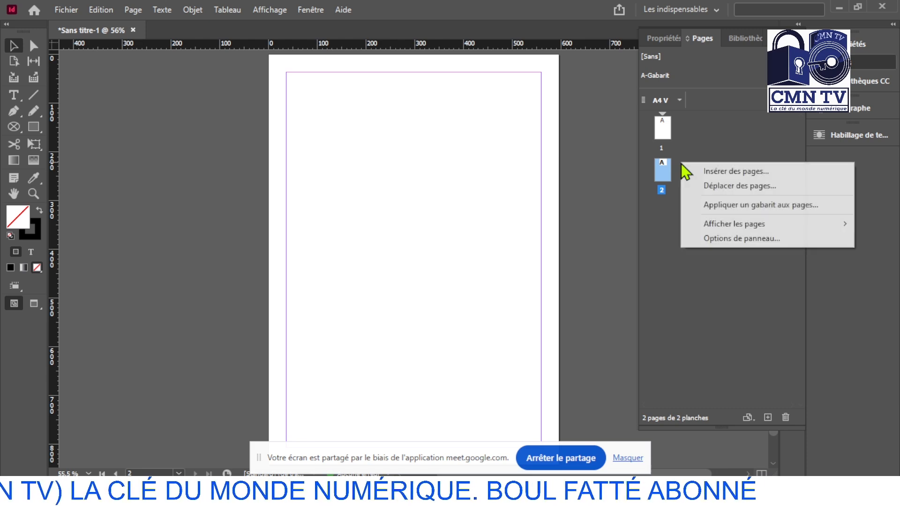
right_click(656, 177)
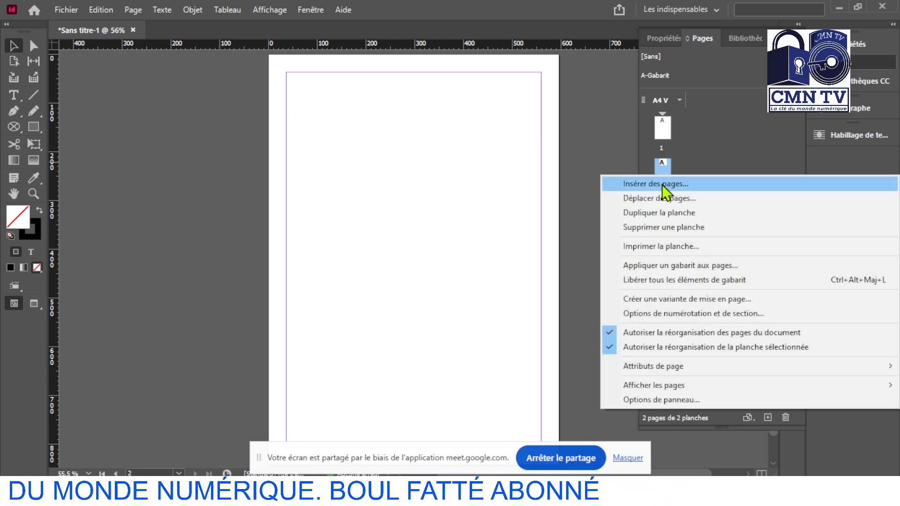
click(661, 214)
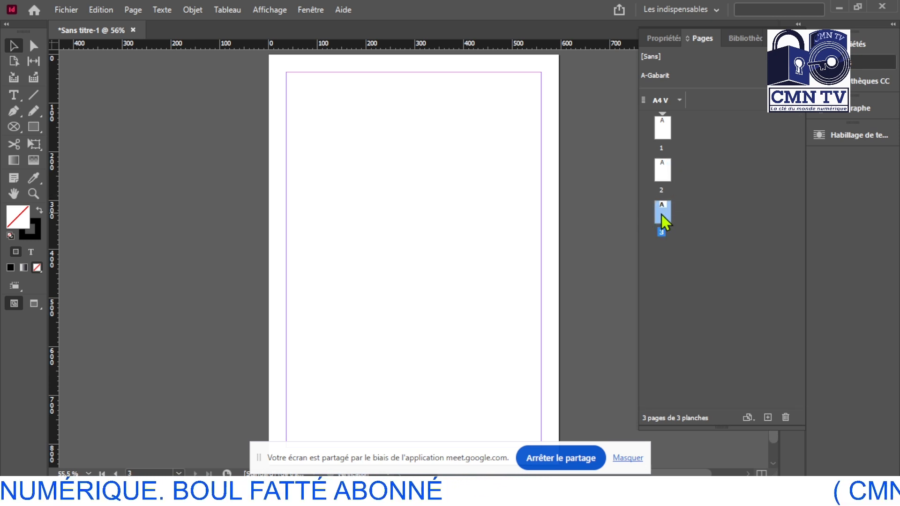
Step: Delete both pages after page 1, one spread at a time, to keep a single-page document
click(662, 170)
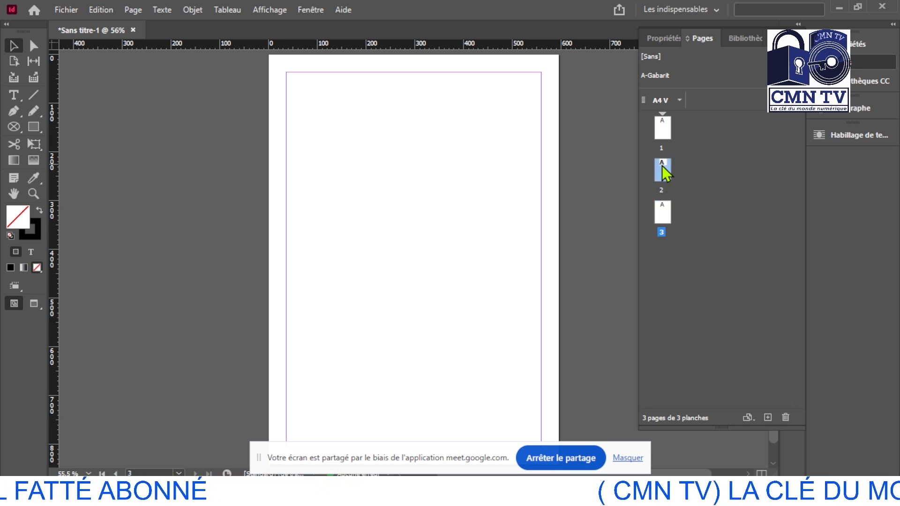
right_click(657, 169)
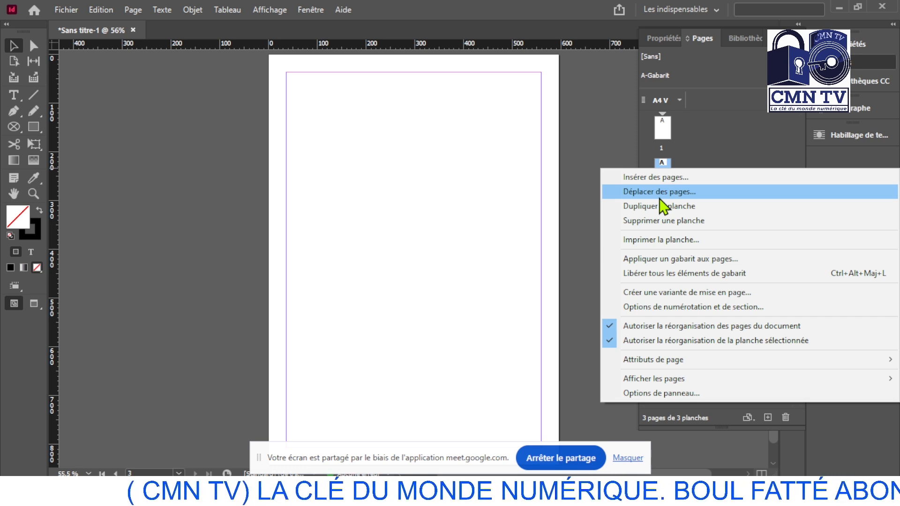
click(676, 228)
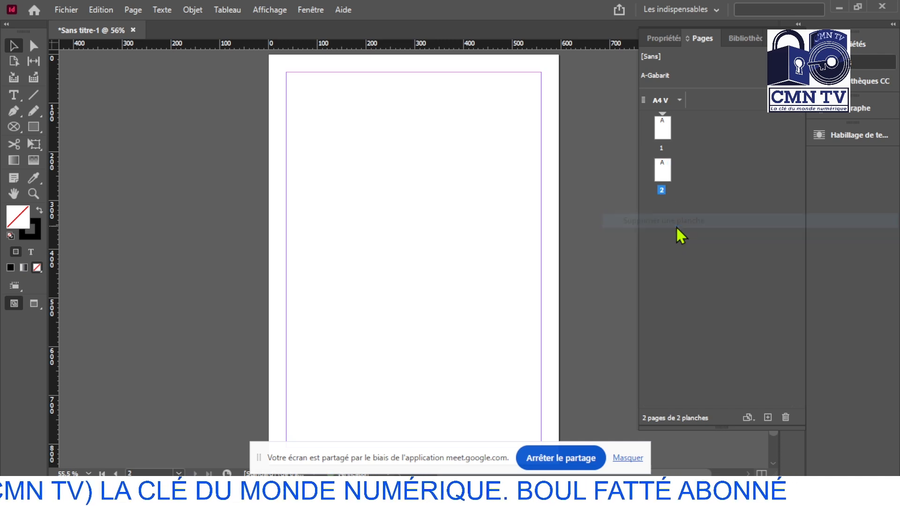
right_click(663, 176)
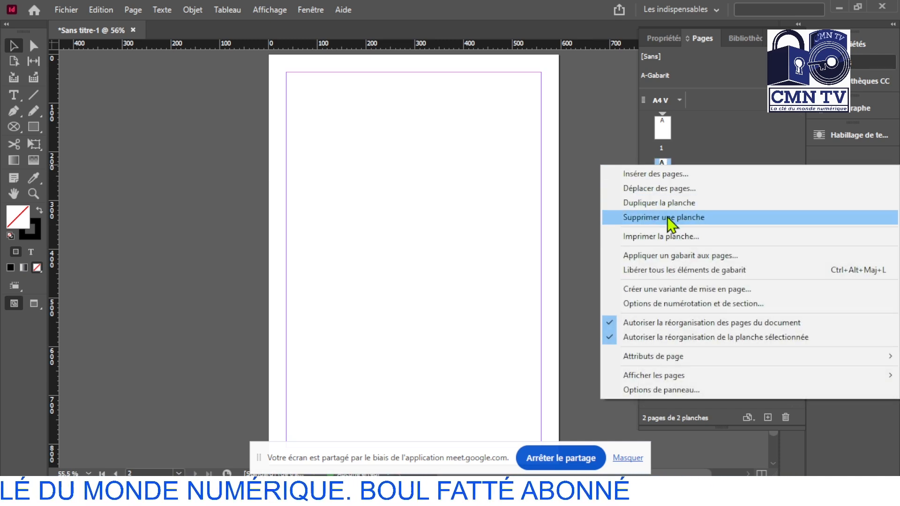
click(651, 218)
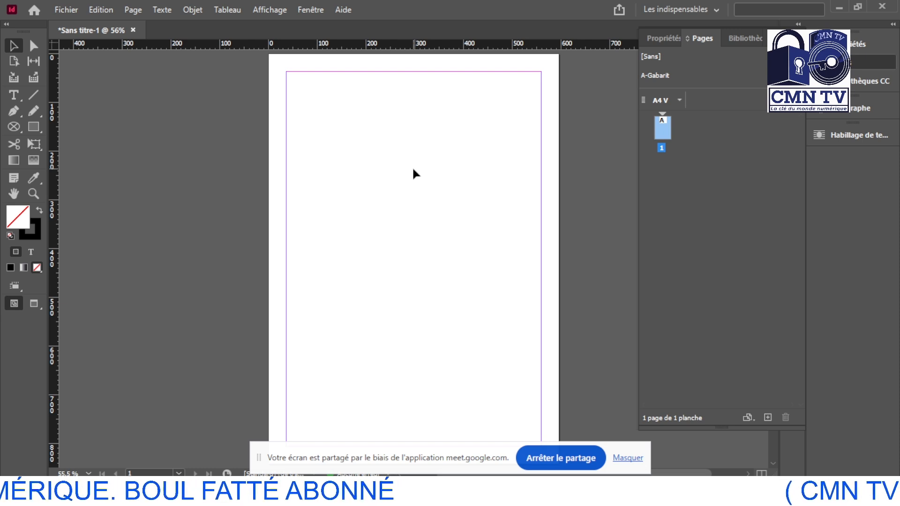
Step: Draw a rectangle covering the whole page, about 595 × 842 px, moving the screen-sharing notice off the page's lower edge
click(41, 123)
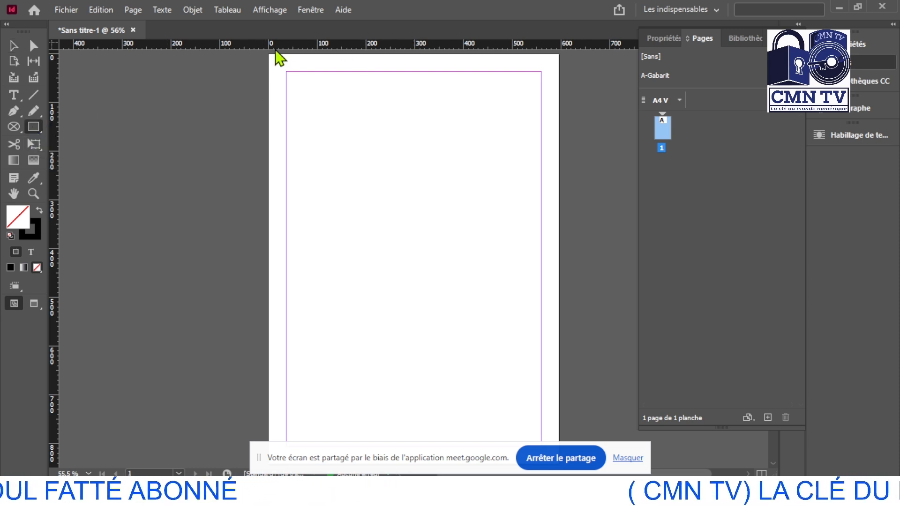
mouse_move(268, 55)
mouse_down()
mouse_move(496, 233)
mouse_move(546, 423)
mouse_move(558, 434)
mouse_up()
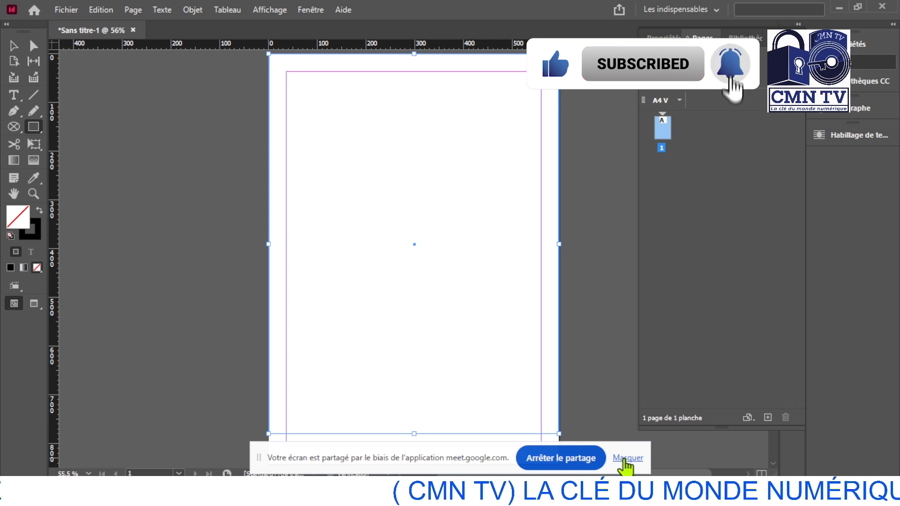
click(614, 446)
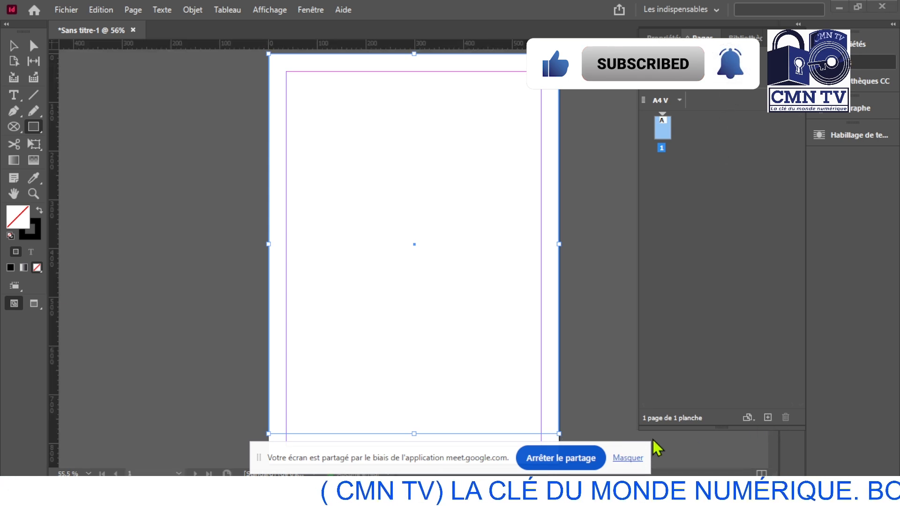
drag(495, 458, 819, 406)
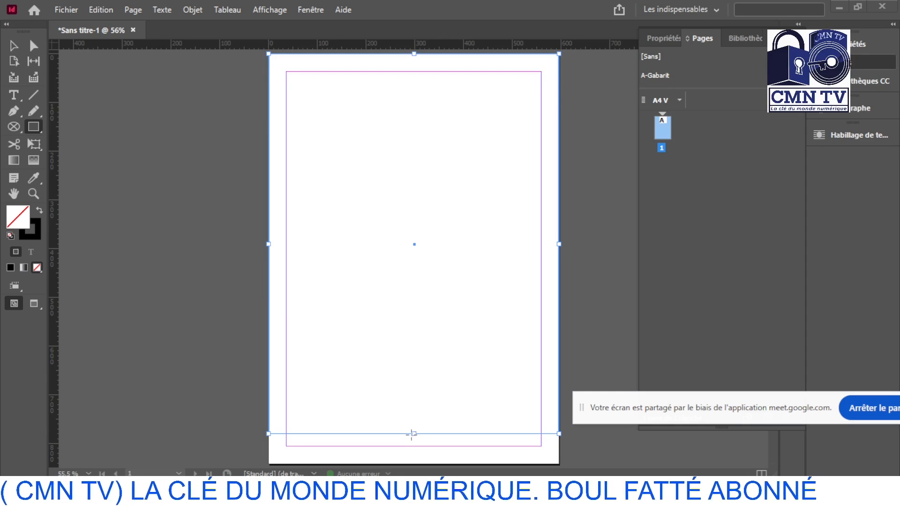
click(13, 46)
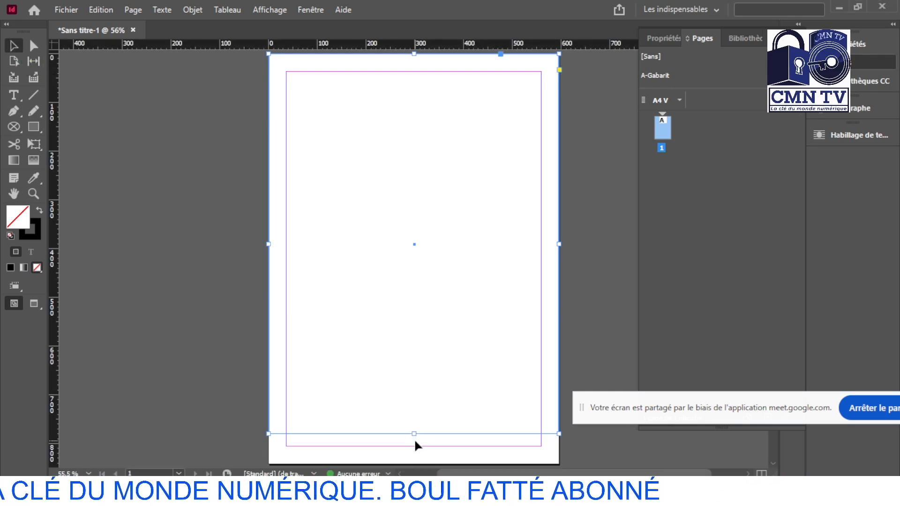
drag(415, 432, 414, 464)
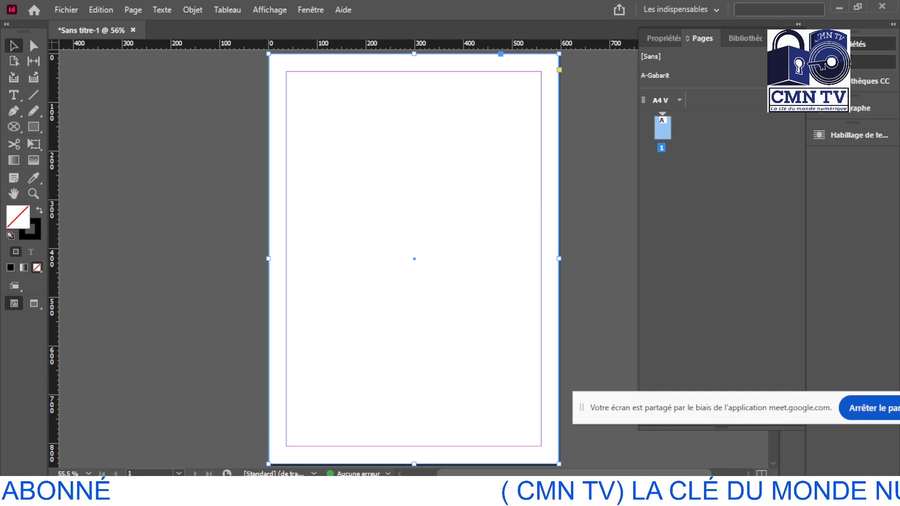
Step: Fill the page-sized rectangle with RVB Cyan and set its stroke weight to 0 pt
click(836, 44)
click(836, 44)
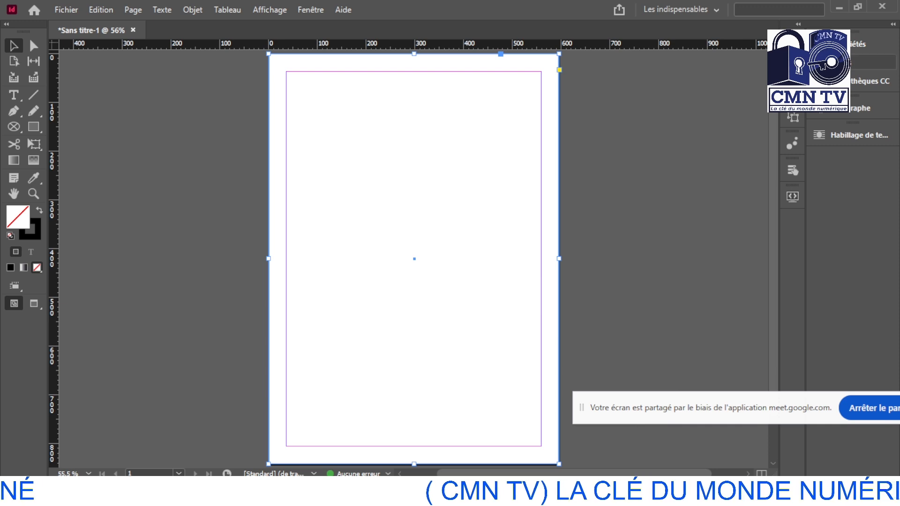
click(836, 44)
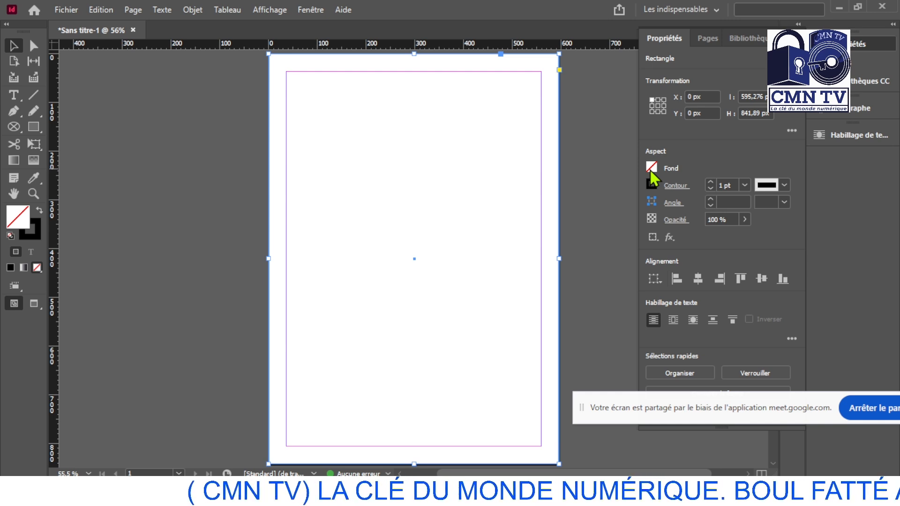
click(650, 170)
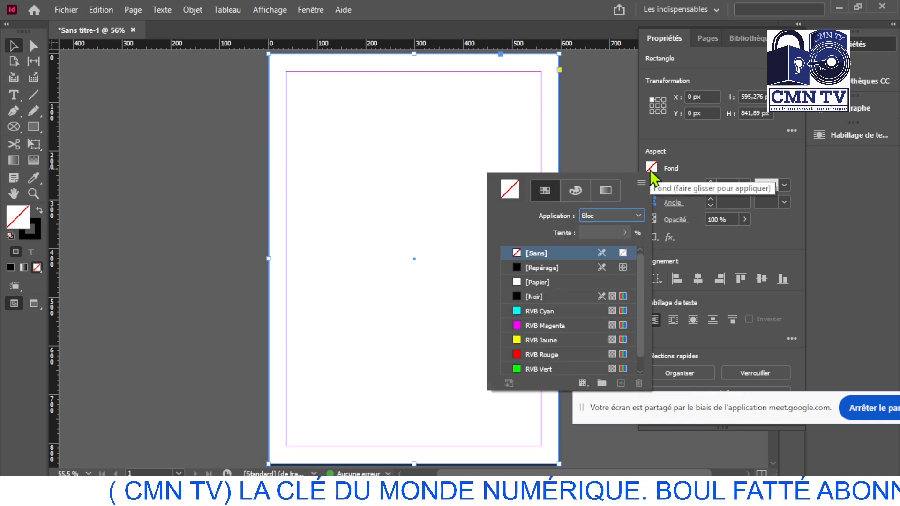
click(517, 311)
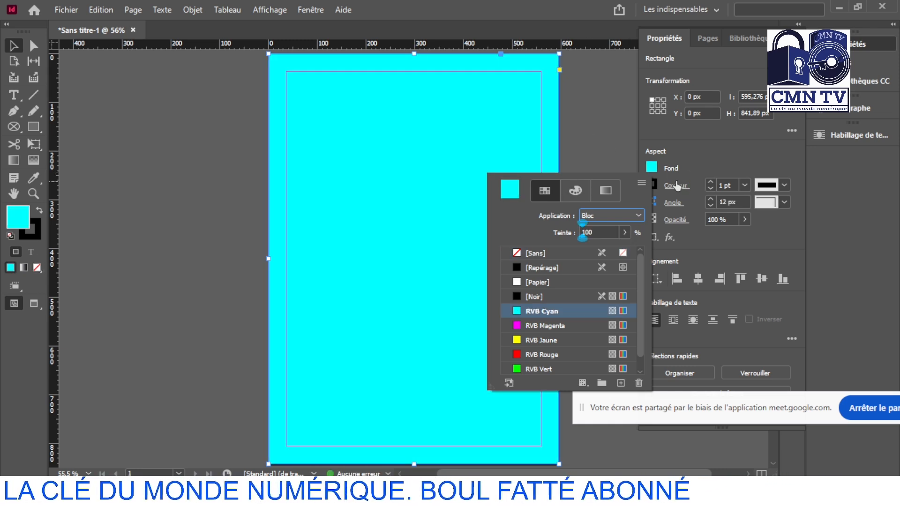
click(708, 193)
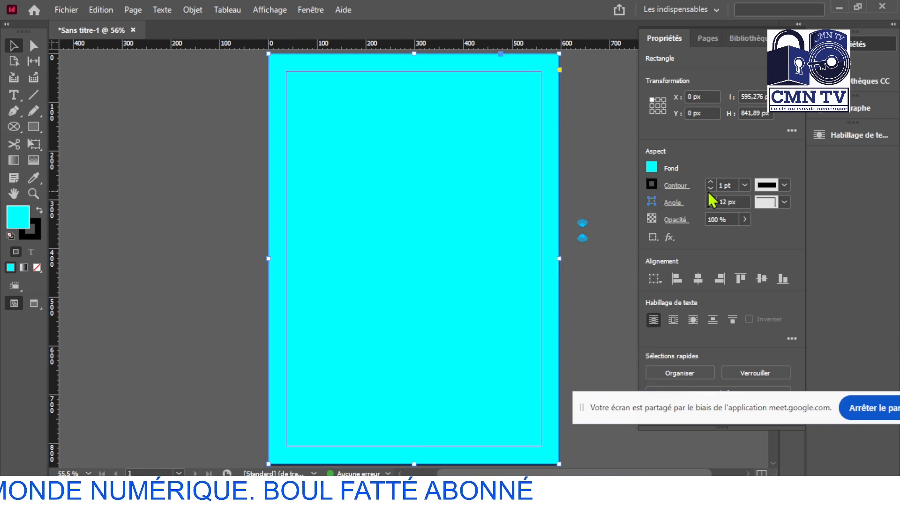
click(709, 188)
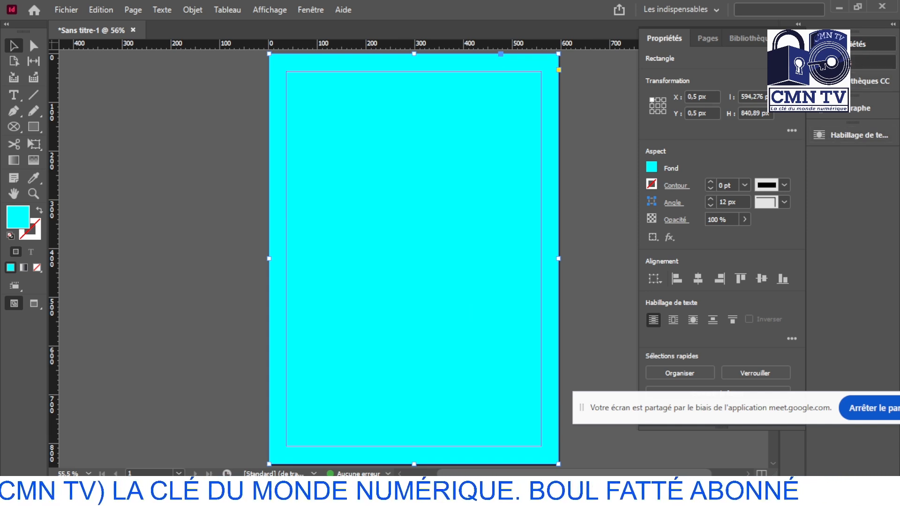
Step: Display the page thumbnails and duplicate the spread of cyan page 1
click(701, 38)
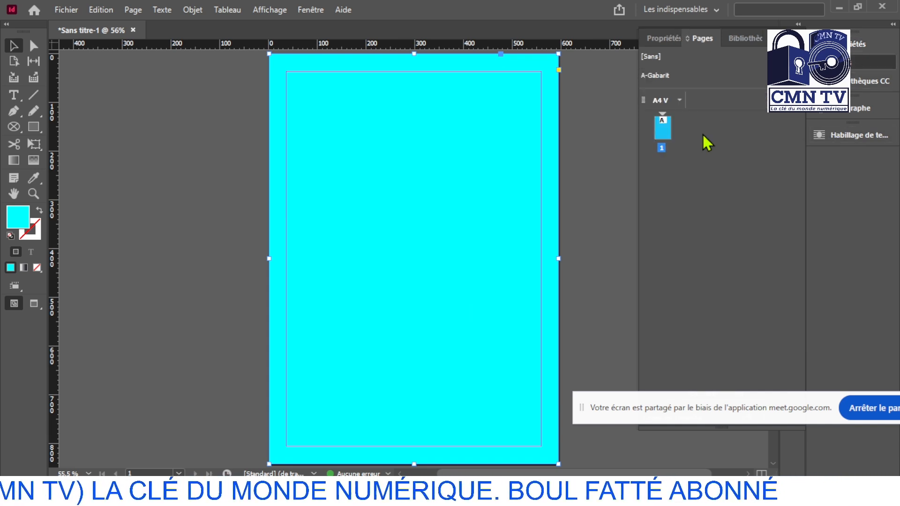
right_click(659, 133)
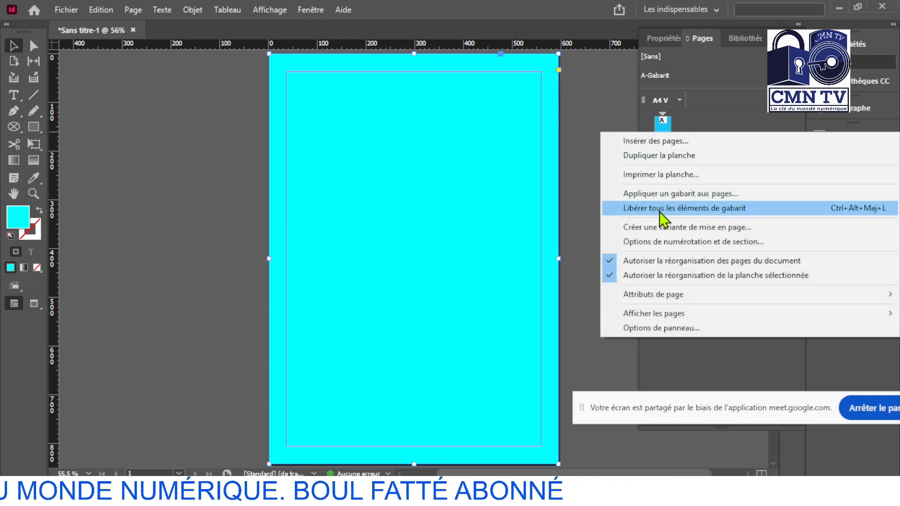
click(662, 159)
right_click(664, 176)
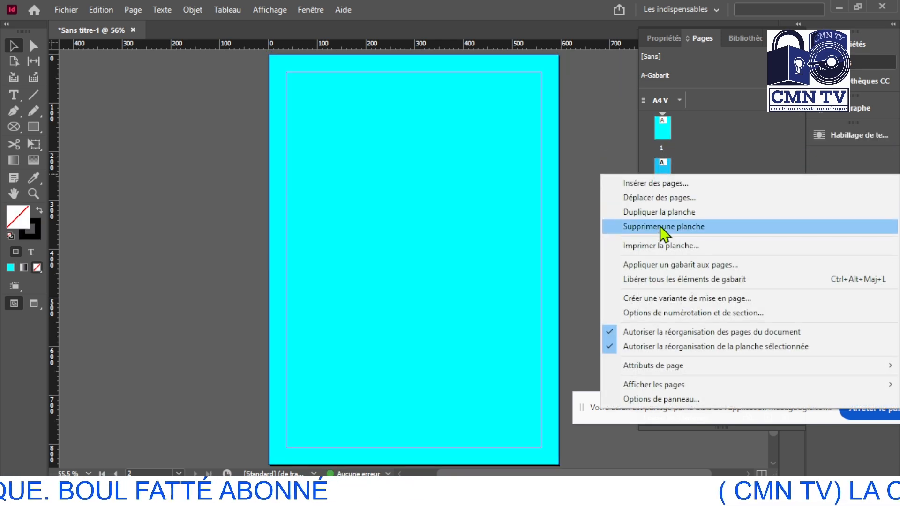
click(641, 201)
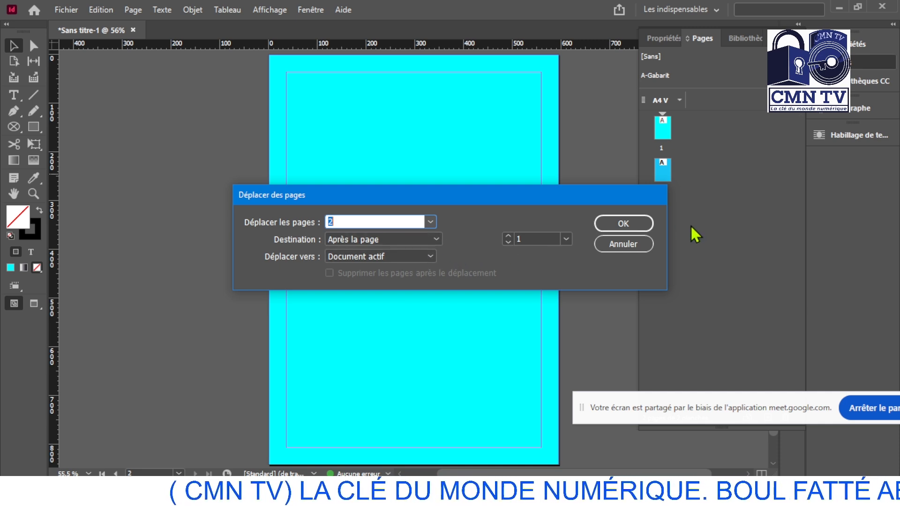
click(622, 243)
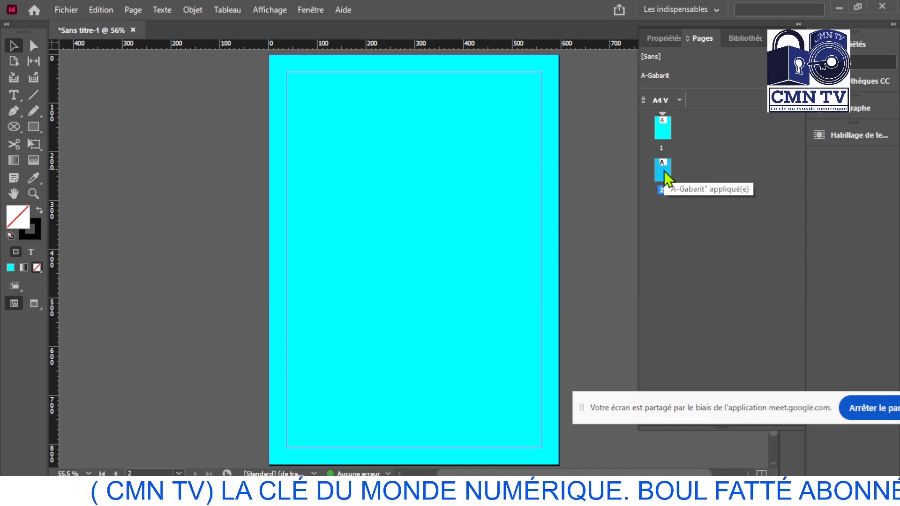
Step: Duplicate the spread of page 2, and duplicate the resulting page 3 as well
right_click(664, 170)
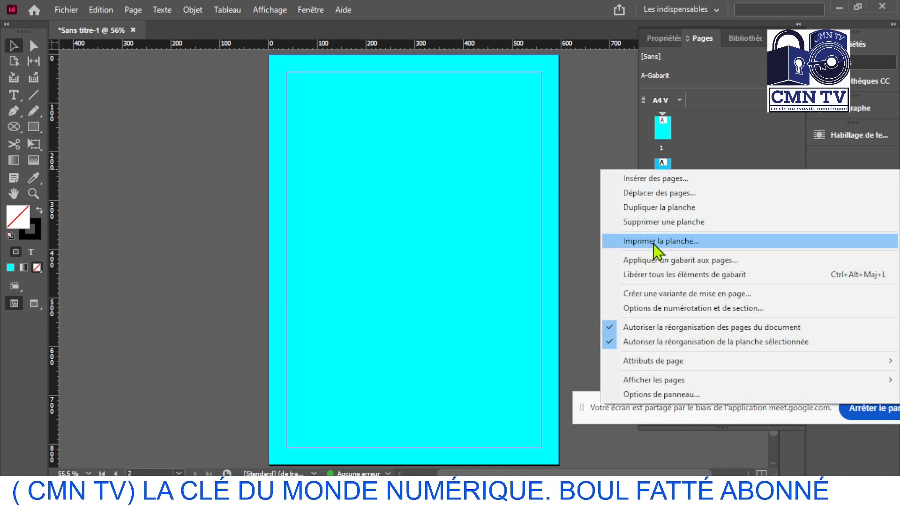
click(648, 208)
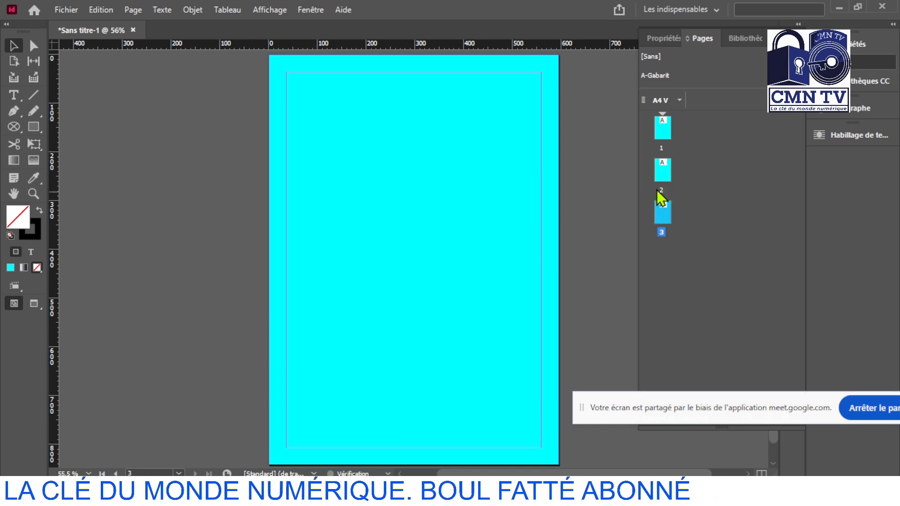
right_click(662, 216)
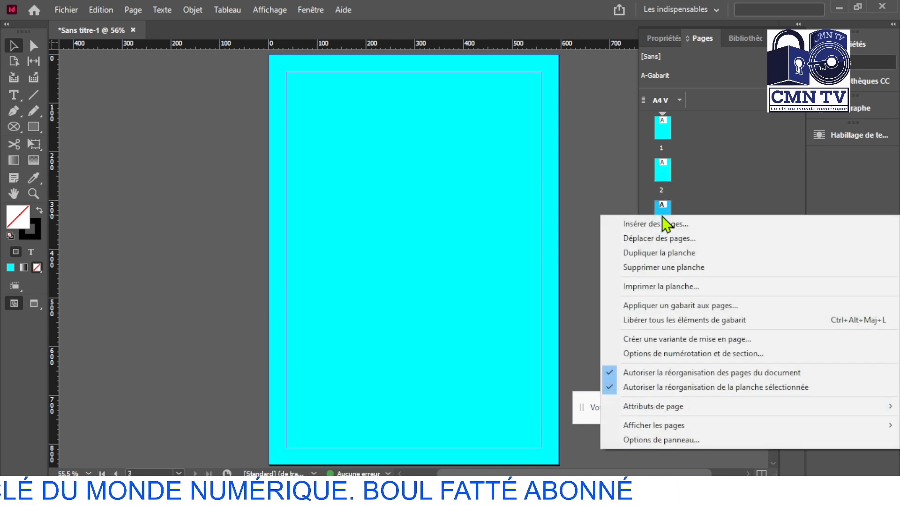
click(655, 256)
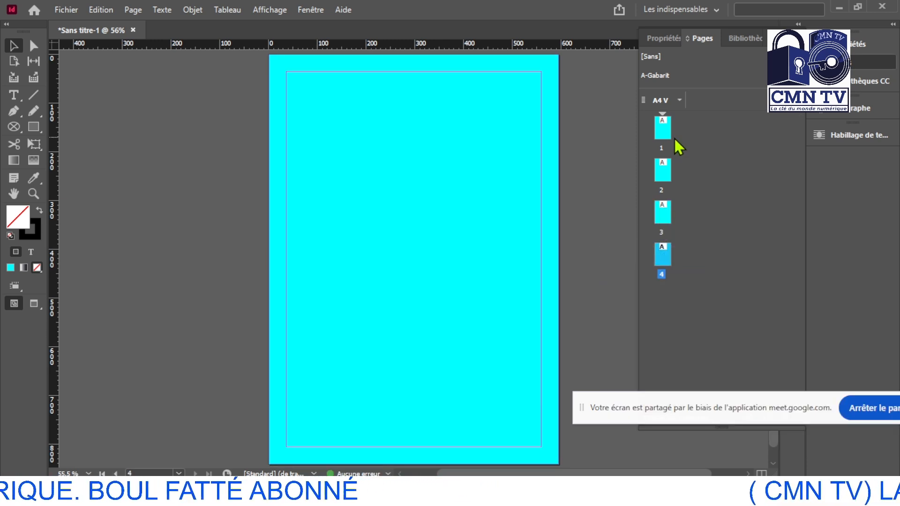
Step: Look through the duplicated cyan pages of the document from first to last and back to page 1
click(659, 126)
scroll(493, 152, up, 3)
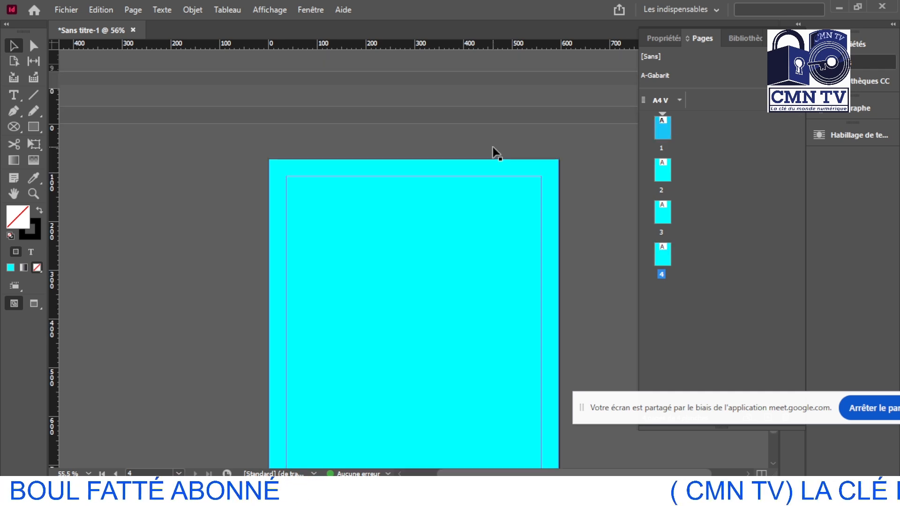
scroll(482, 225, up, 10)
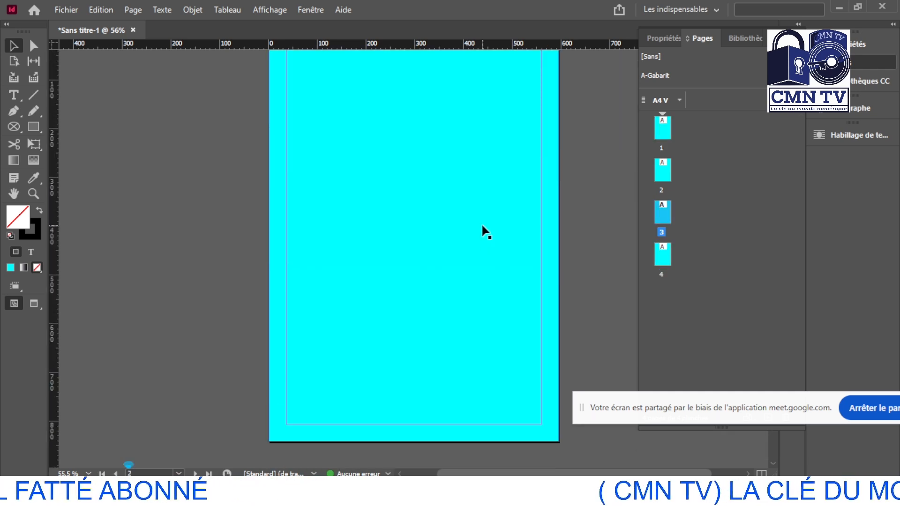
scroll(482, 224, up, 5)
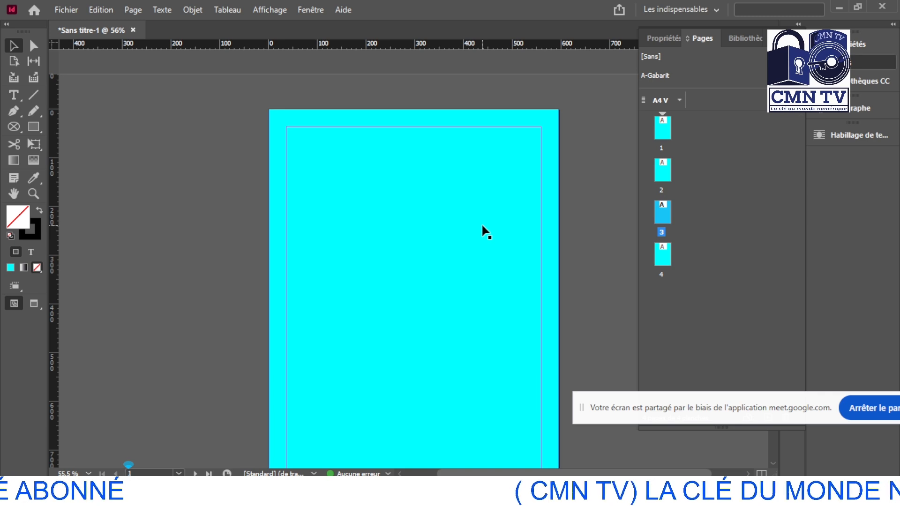
scroll(481, 225, down, 10)
scroll(481, 225, left, 1)
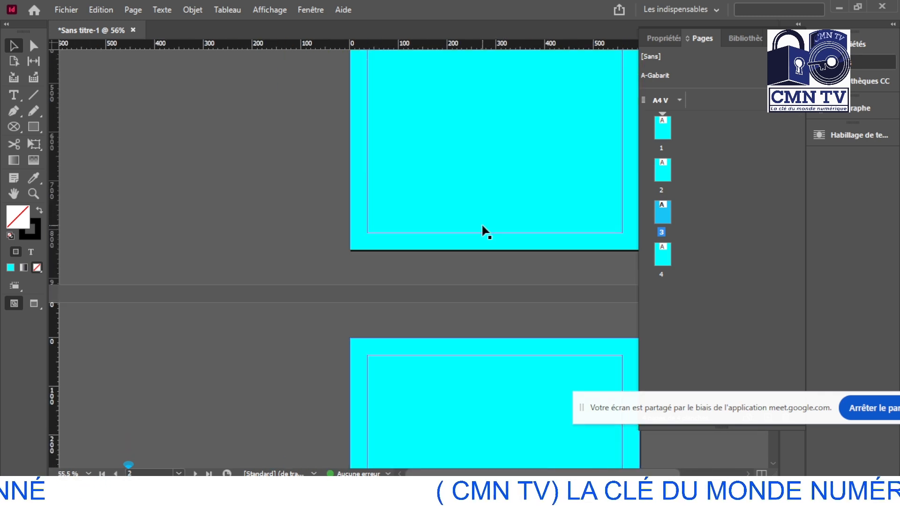
scroll(482, 225, down, 4)
scroll(481, 225, right, 3)
scroll(482, 225, left, 3)
scroll(482, 225, right, 3)
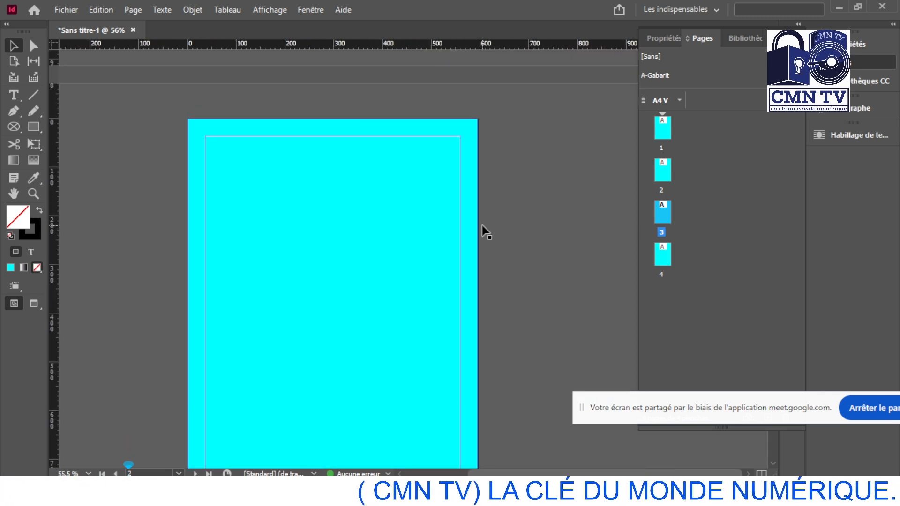
scroll(482, 224, up, 9)
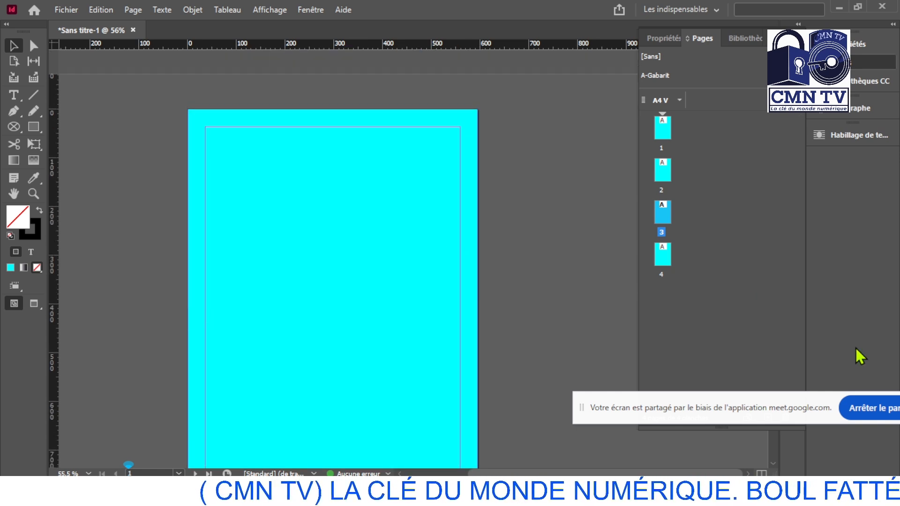
scroll(449, 261, down, 3)
scroll(449, 261, up, 3)
scroll(450, 261, down, 2)
scroll(450, 260, up, 1)
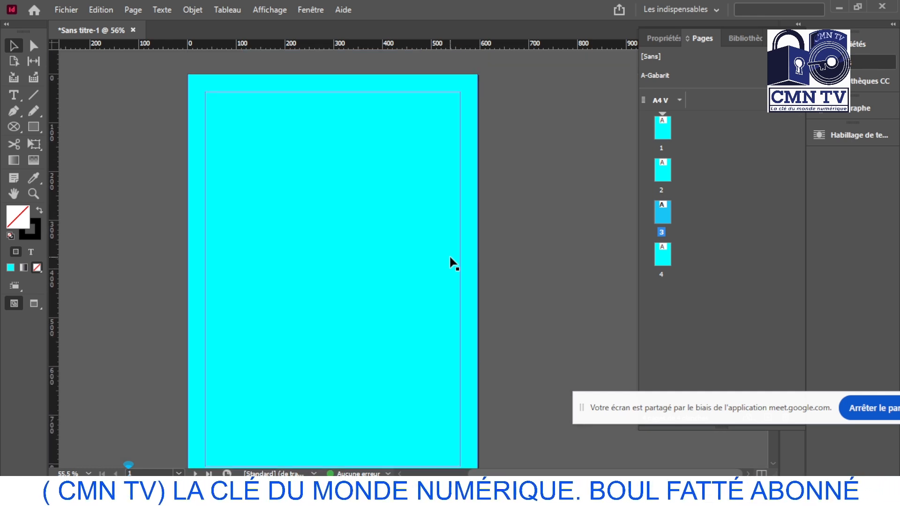
scroll(450, 257, down, 1)
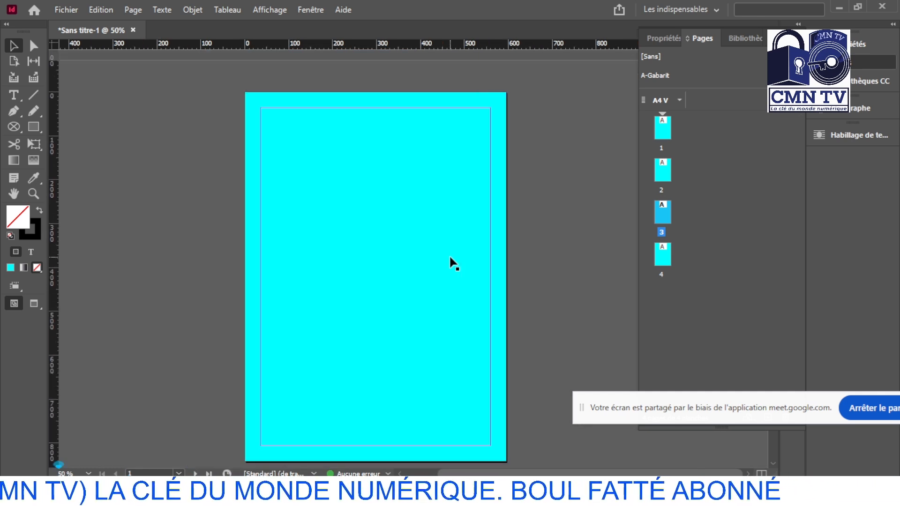
scroll(516, 249, down, 4)
scroll(517, 249, up, 5)
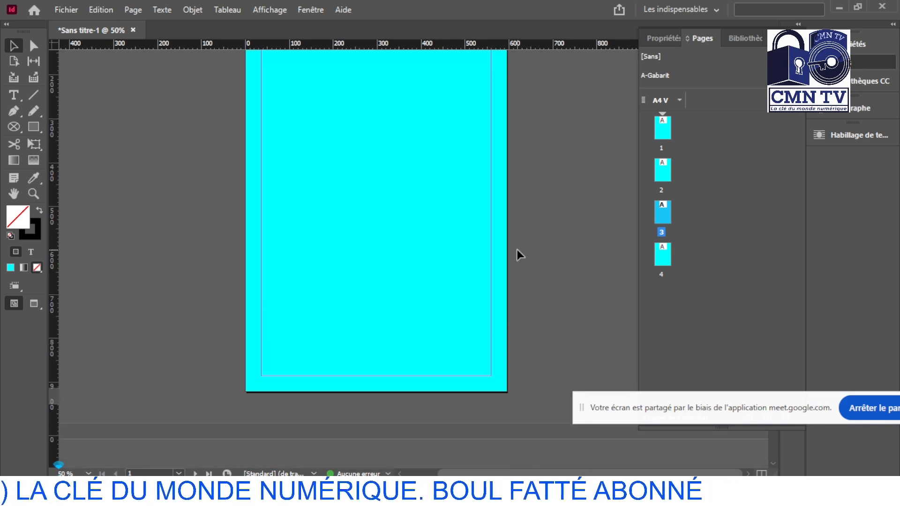
scroll(516, 249, down, 1)
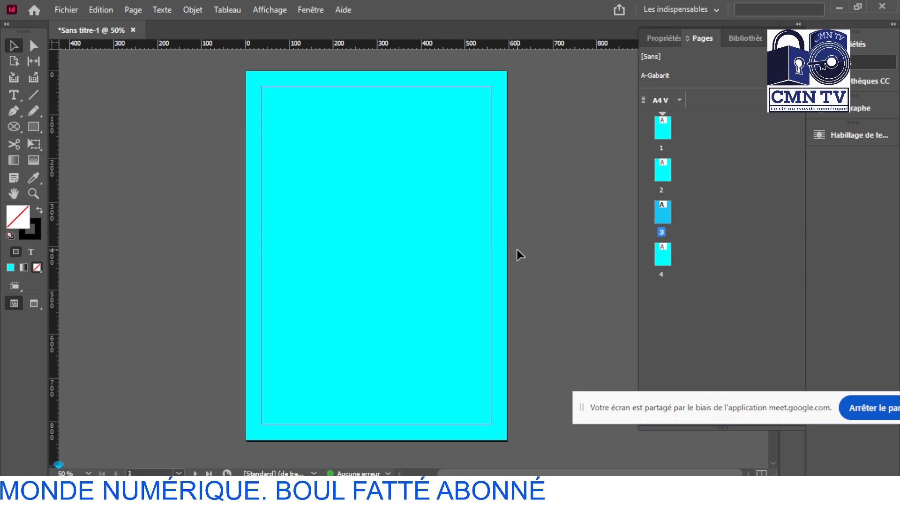
Step: Draw a text frame about 348 px wide near the upper edge of page 1 and enter PORTFOLIO in it
click(666, 127)
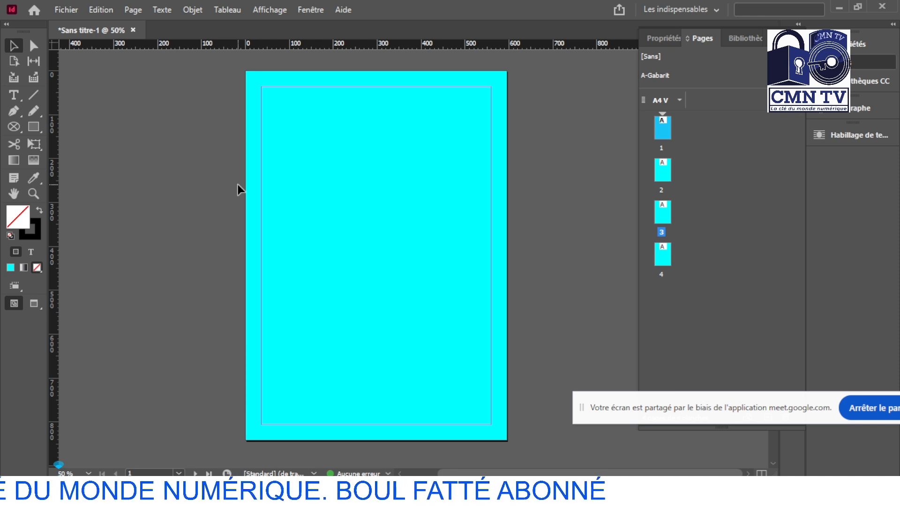
click(10, 96)
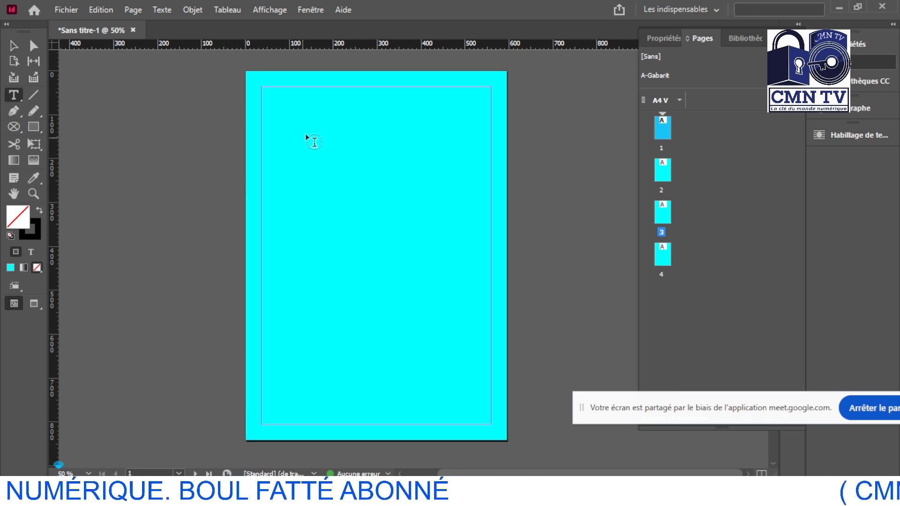
drag(308, 109, 461, 170)
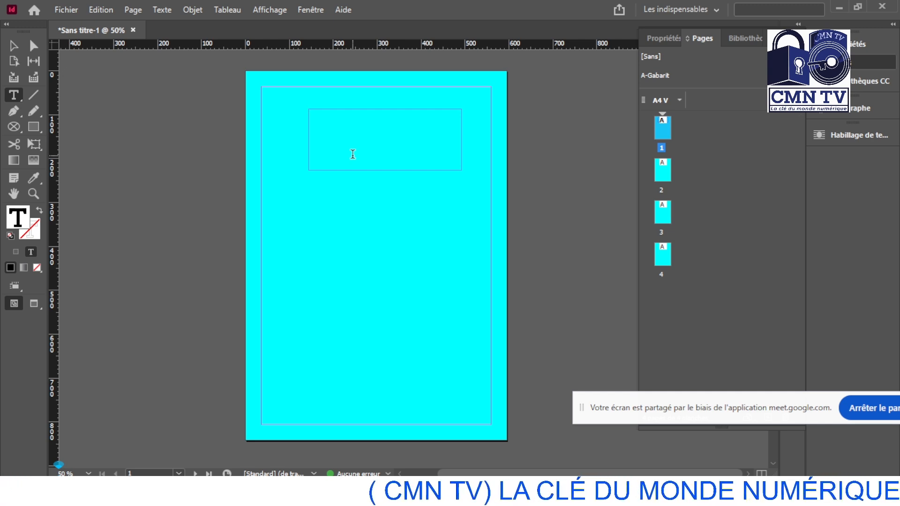
text(PORT)
text(FOLIO)
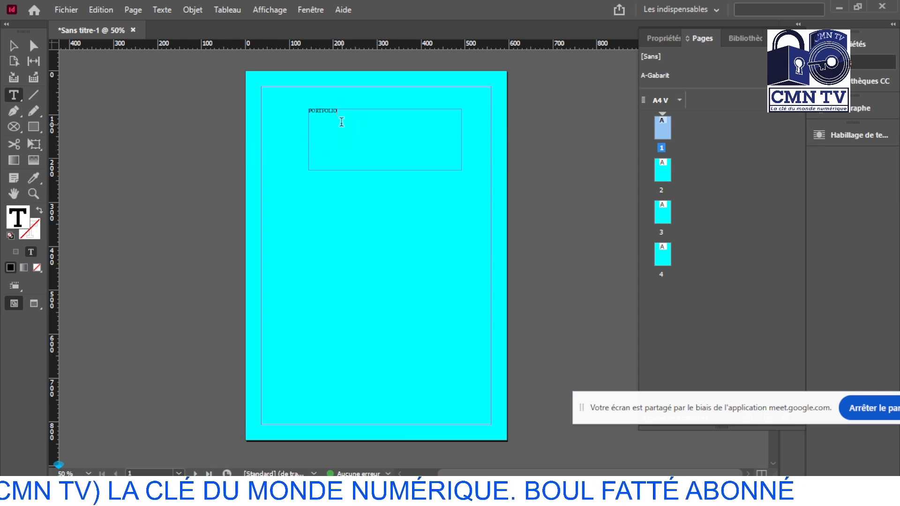
Step: Set the font size of the PORTFOLIO text to 53 pt
drag(337, 113, 305, 111)
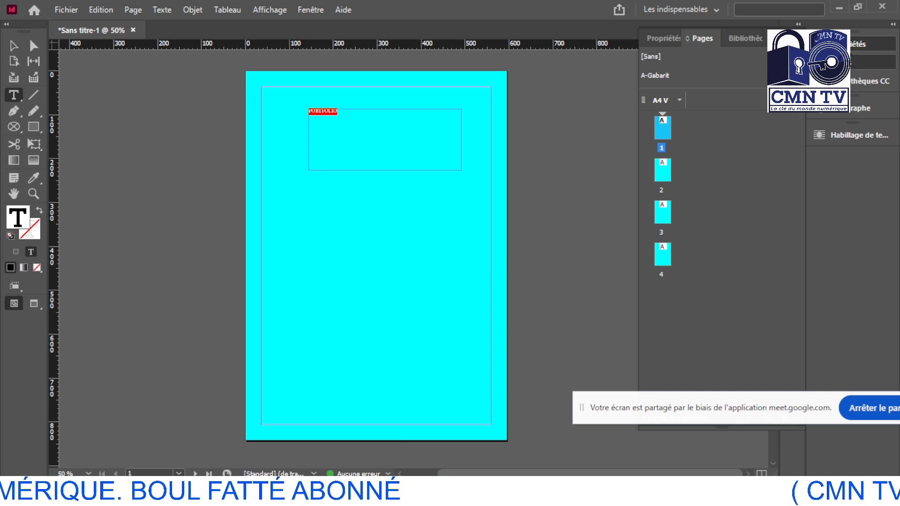
click(663, 38)
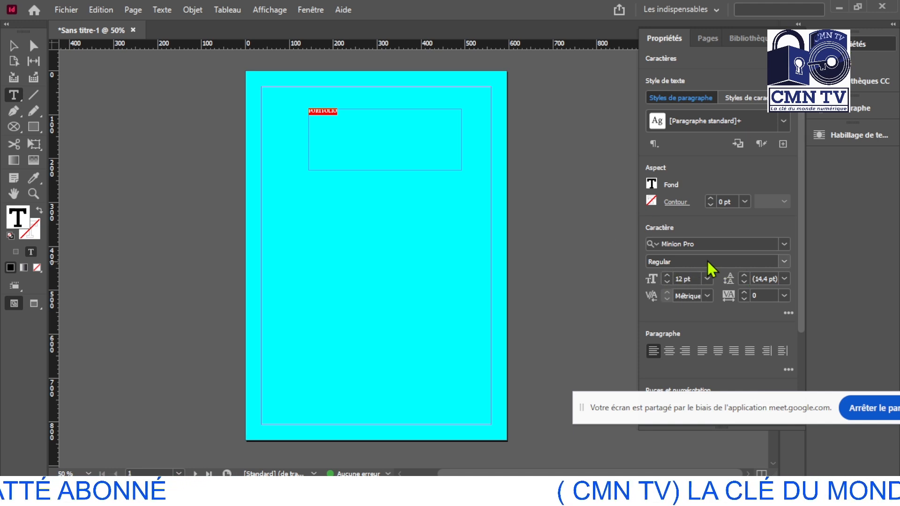
click(671, 274)
click(671, 274)
click(671, 274)
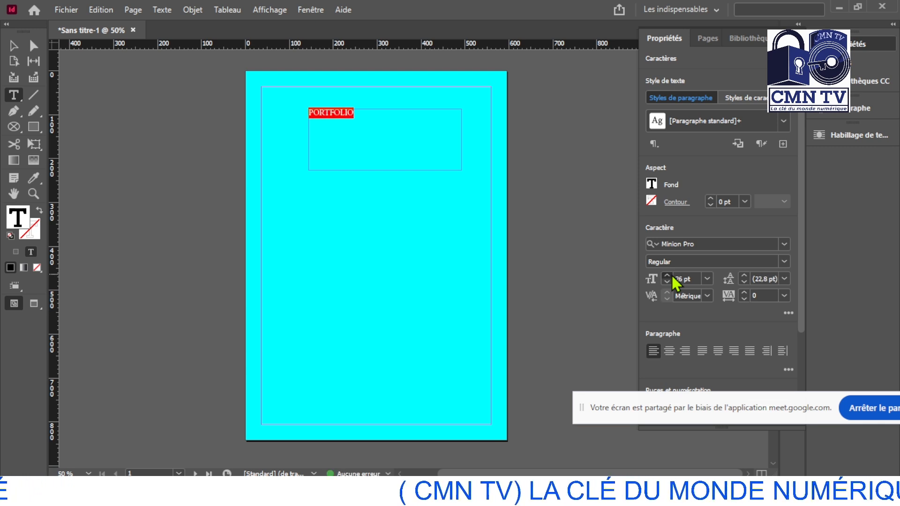
click(668, 276)
click(667, 275)
click(668, 276)
click(668, 276)
click(668, 275)
click(667, 275)
click(667, 275)
click(668, 275)
click(668, 276)
click(668, 275)
click(668, 276)
click(668, 276)
click(668, 276)
click(668, 275)
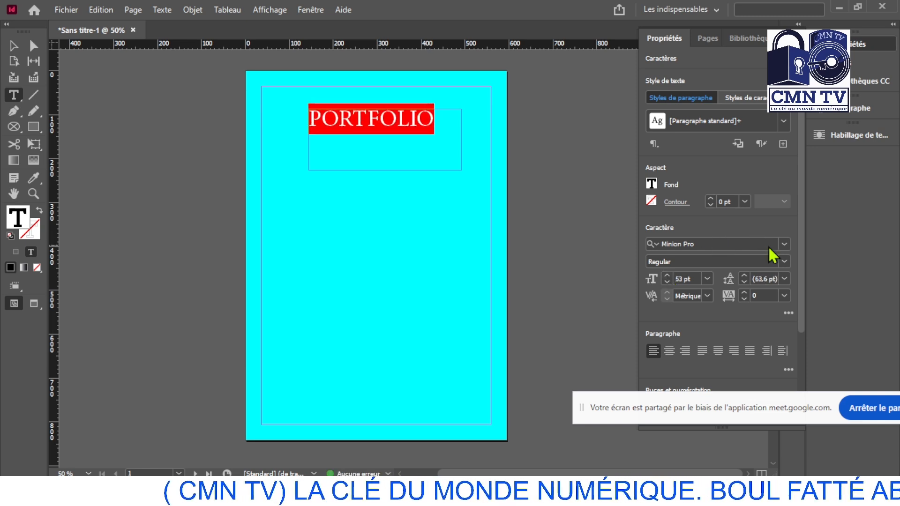
Step: Change the font of the PORTFOLIO text to Arial Rounded MT Bold
click(782, 245)
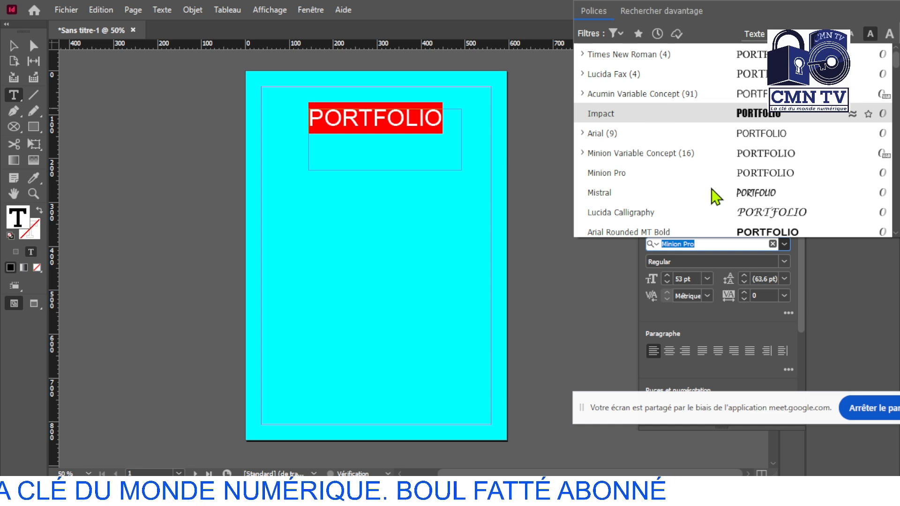
scroll(712, 195, down, 1)
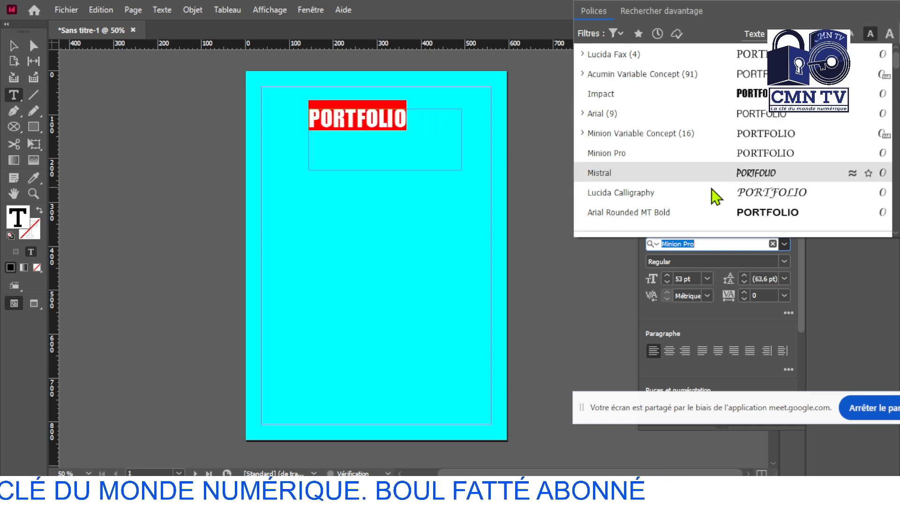
click(762, 211)
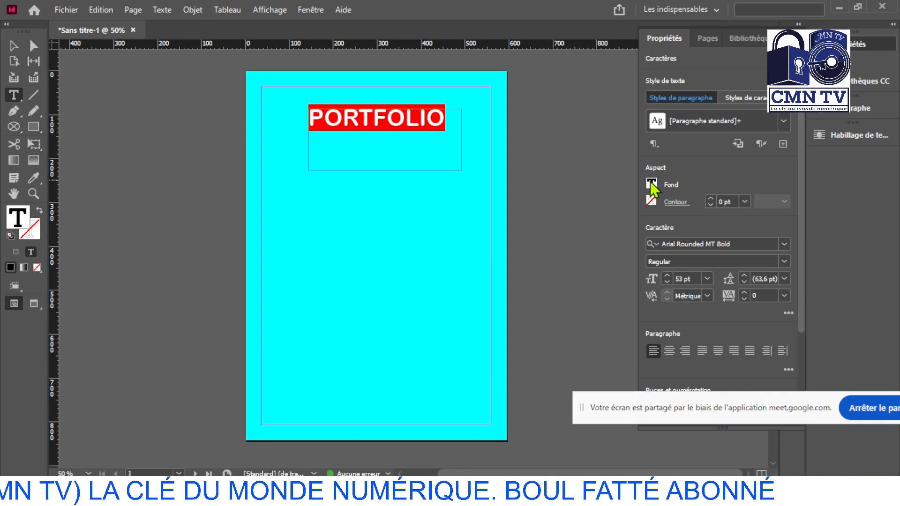
Step: Fill the PORTFOLIO text with the [Papier] swatch, looking briefly at the colour picker without changing the colour
click(651, 183)
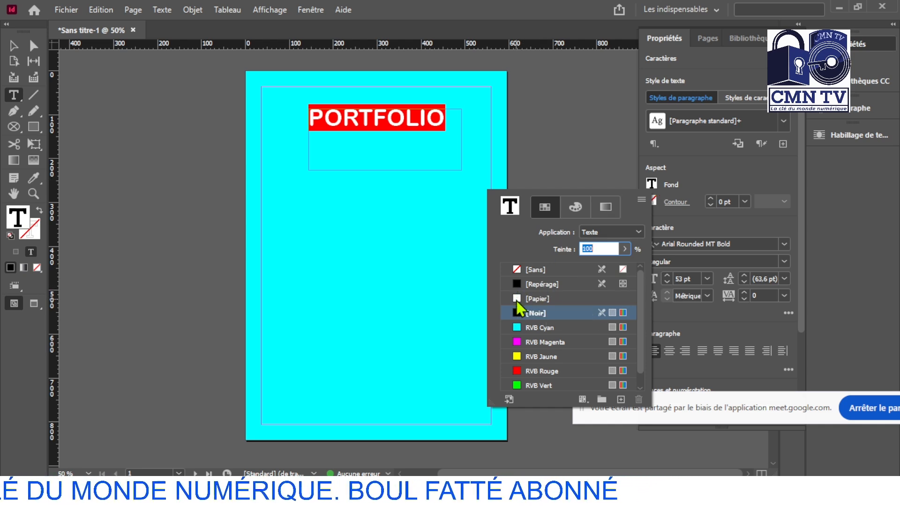
click(516, 300)
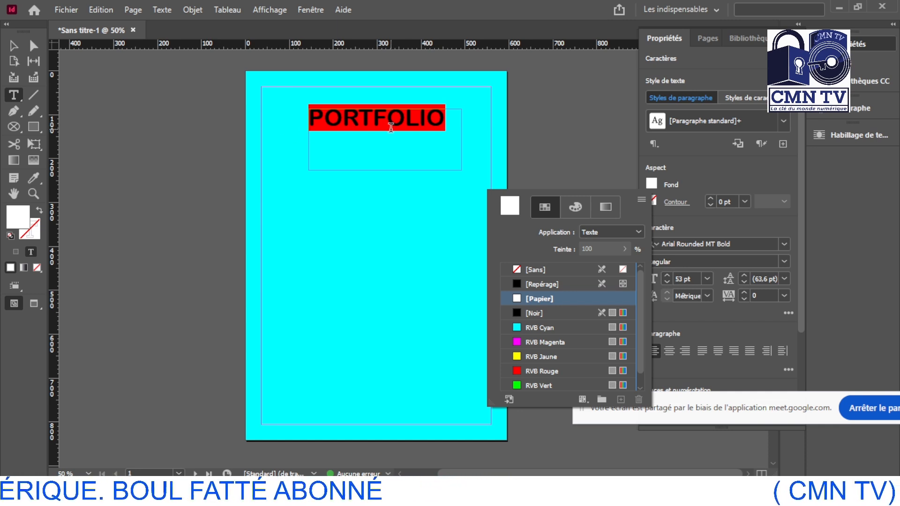
double_click(515, 209)
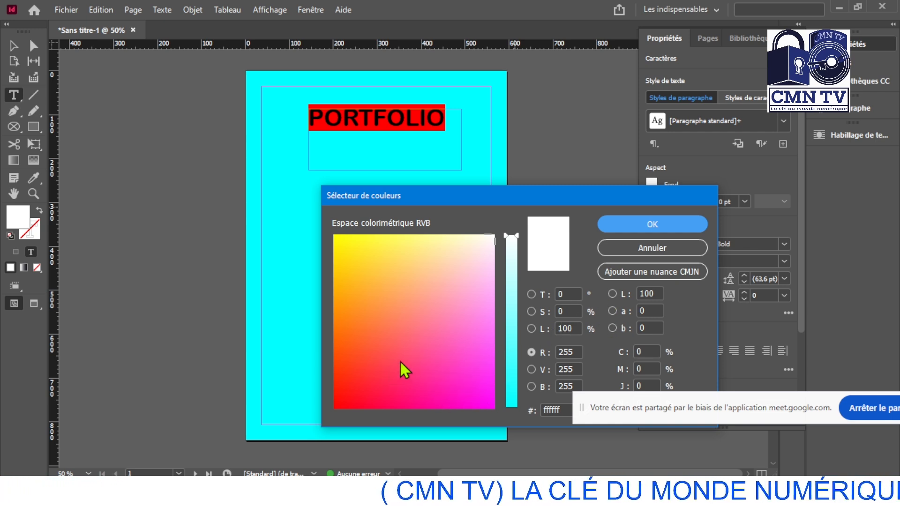
click(667, 249)
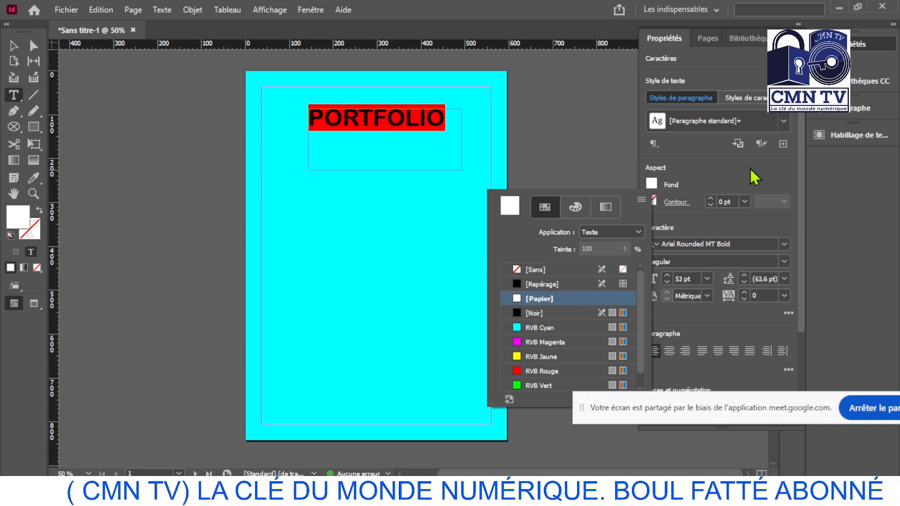
click(766, 165)
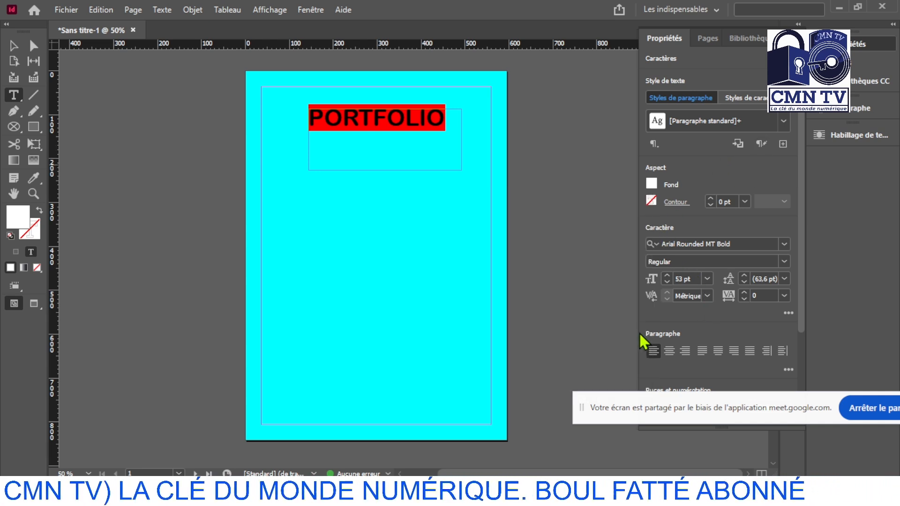
Step: Justify all lines of the PORTFOLIO text across its frame and shorten the frame to a height of 50 px
click(750, 351)
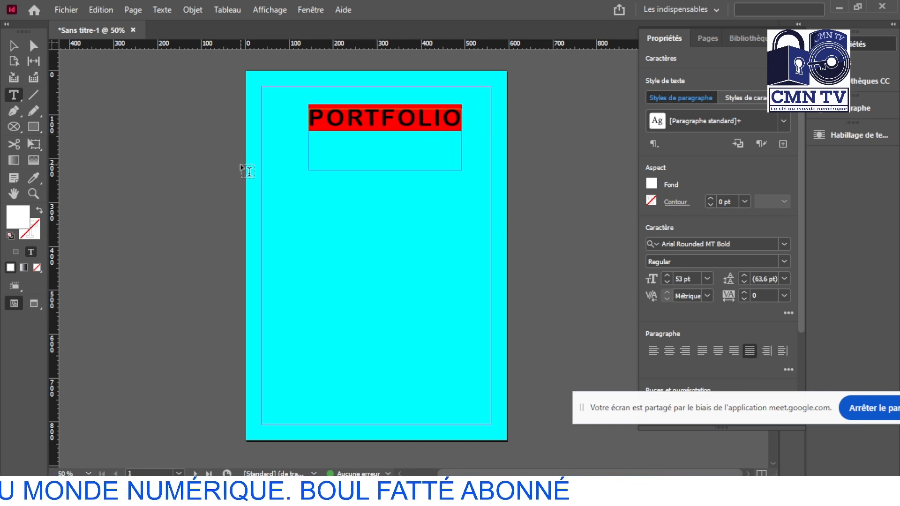
click(13, 46)
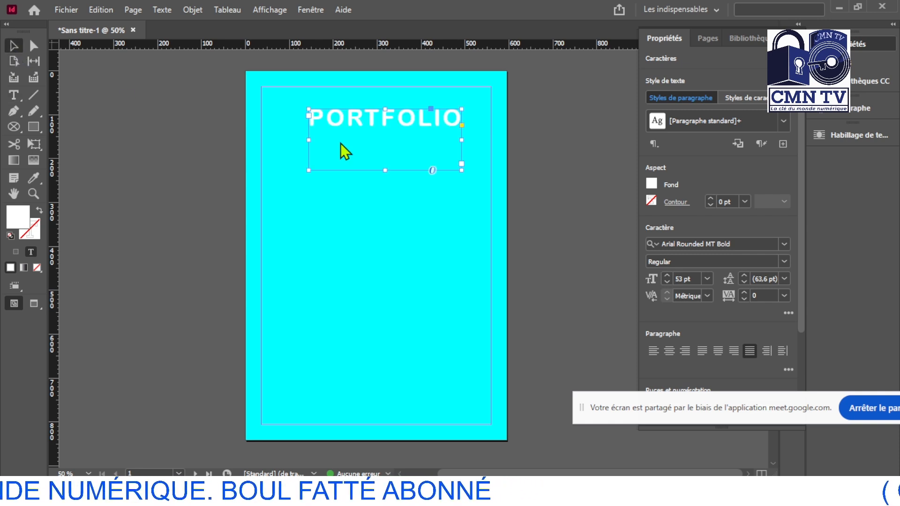
click(376, 170)
drag(383, 170, 384, 130)
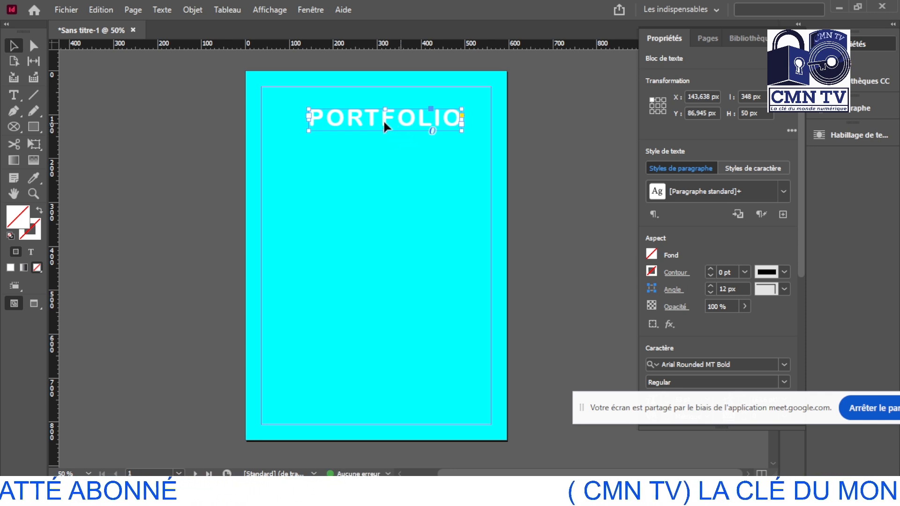
Step: Move the PORTFOLIO frame further down the page and place a duplicate directly below it at about Y 280 px
drag(378, 119, 410, 136)
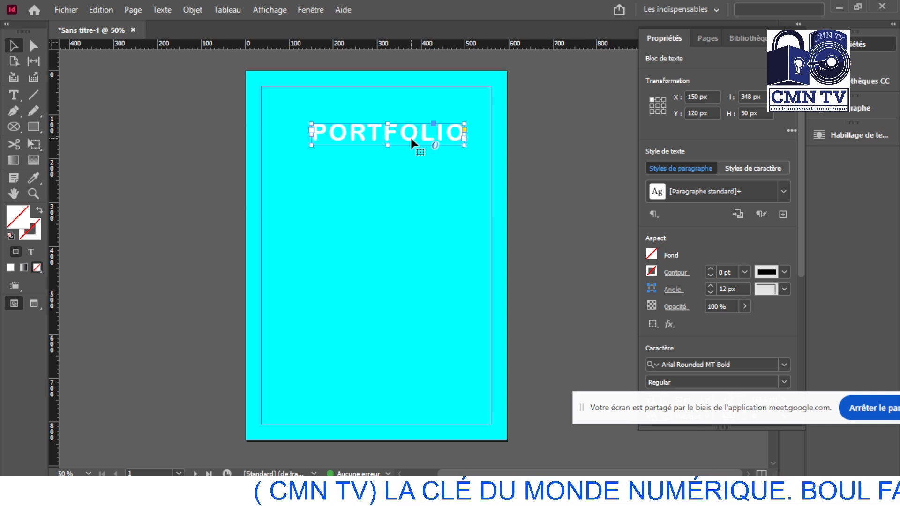
drag(409, 136, 408, 206)
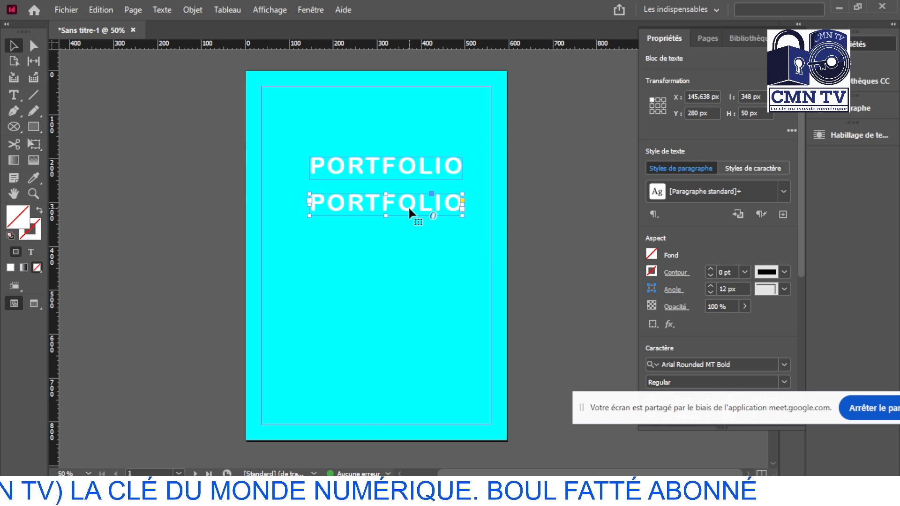
Step: Replace the text of the lower PORTFOLIO copy with "de"
key(t)
click(409, 206)
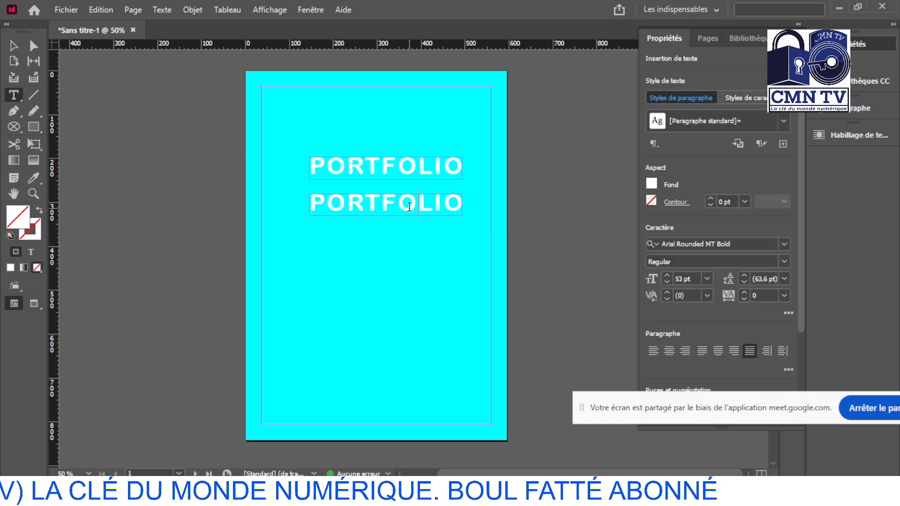
double_click(454, 204)
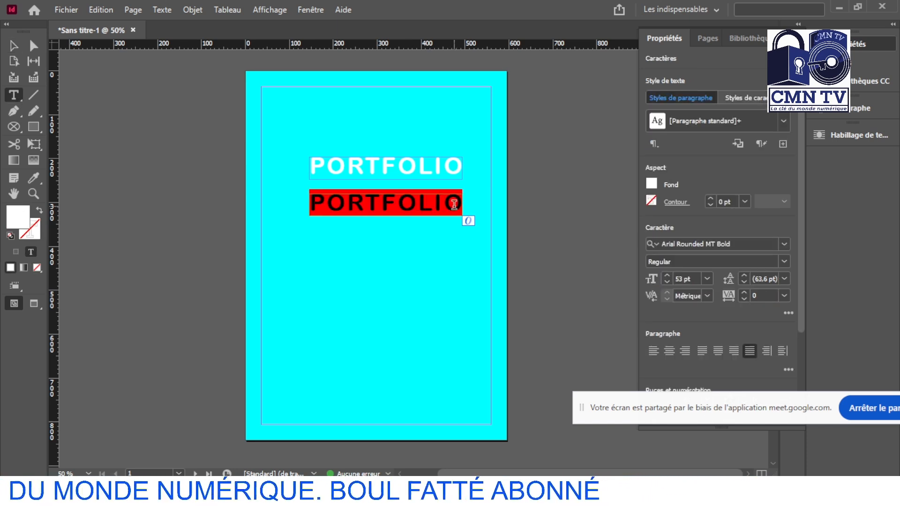
key(BackSpace)
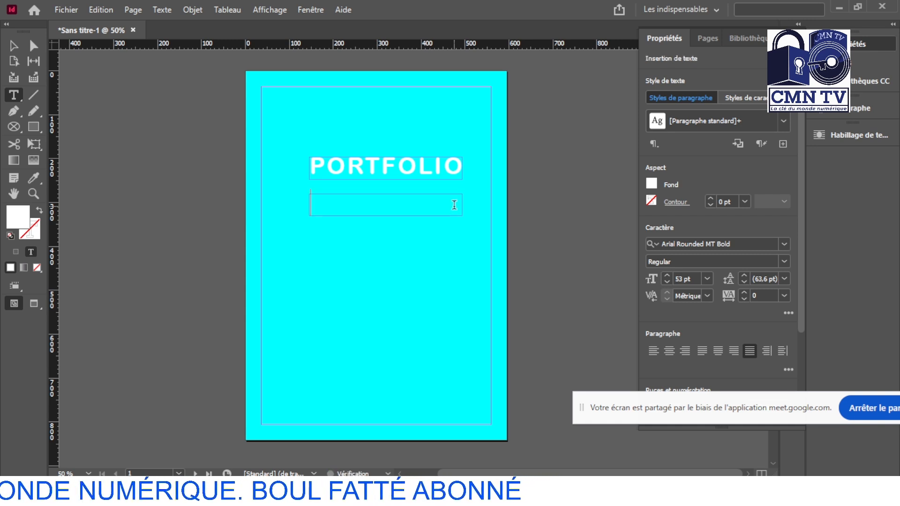
text(de)
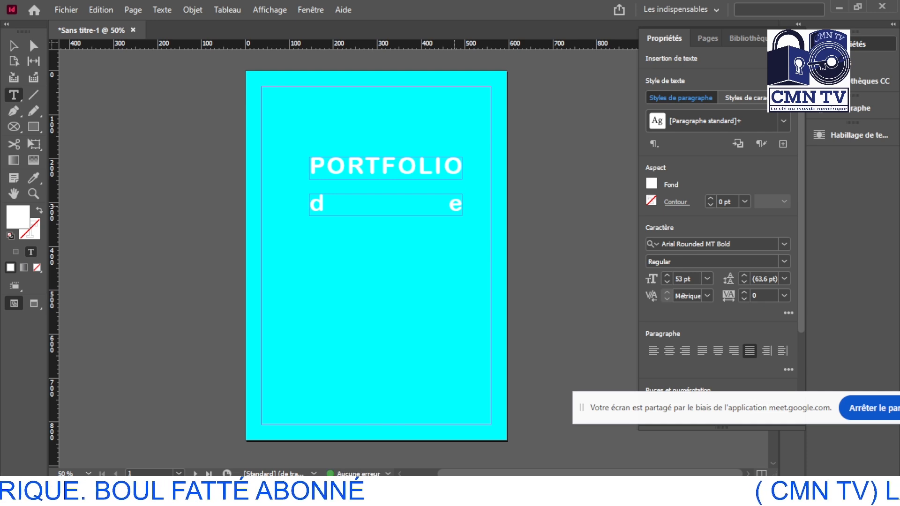
key(BackSpace)
text(e)
key(BackSpace)
key(BackSpace)
text(de)
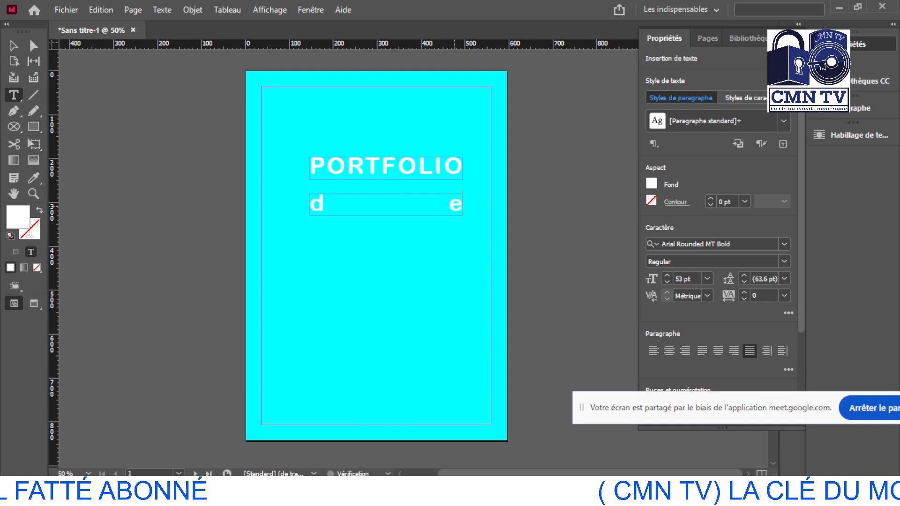
key(BackSpace)
key(BackSpace)
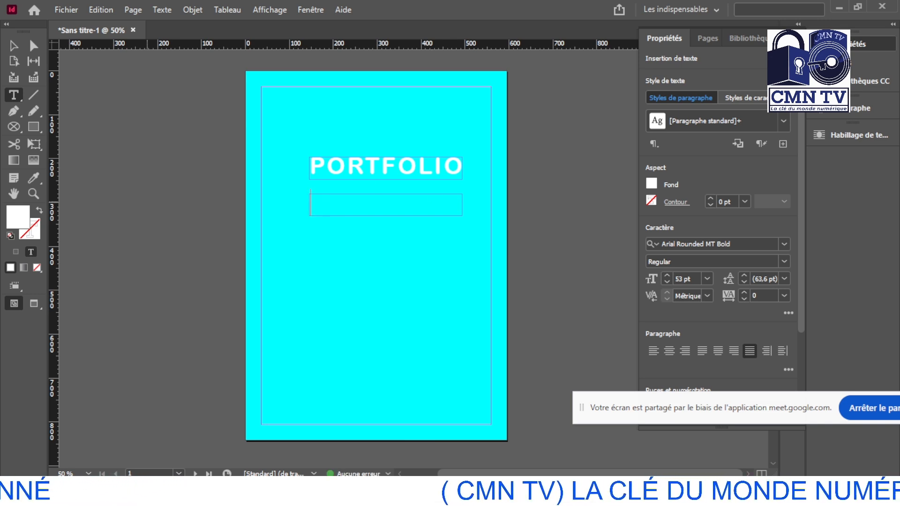
text(de)
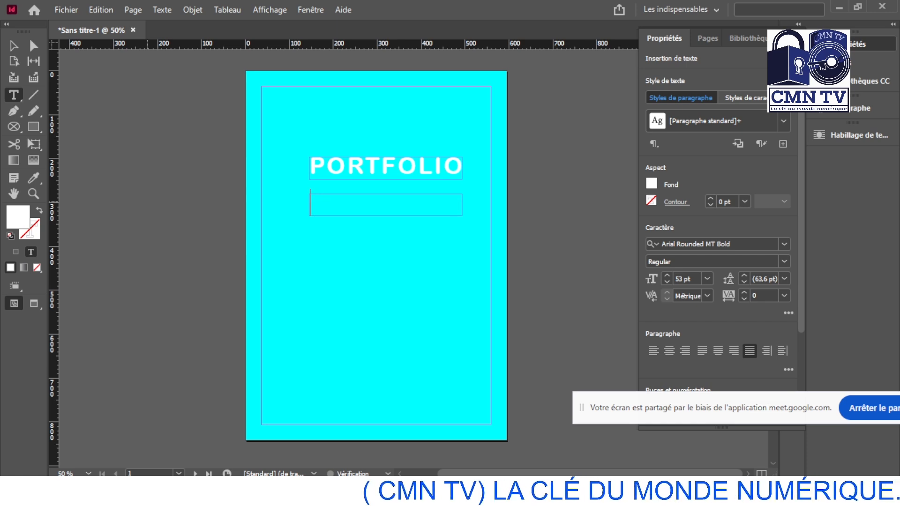
Step: Undo the last text edits in the lower frame and replace its PORTFOLIO text with "de", several spaces and the portfolio owner's nickname
key(ctrl+z)
key(ctrl+z)
key(ctrl+z)
key(ctrl+z)
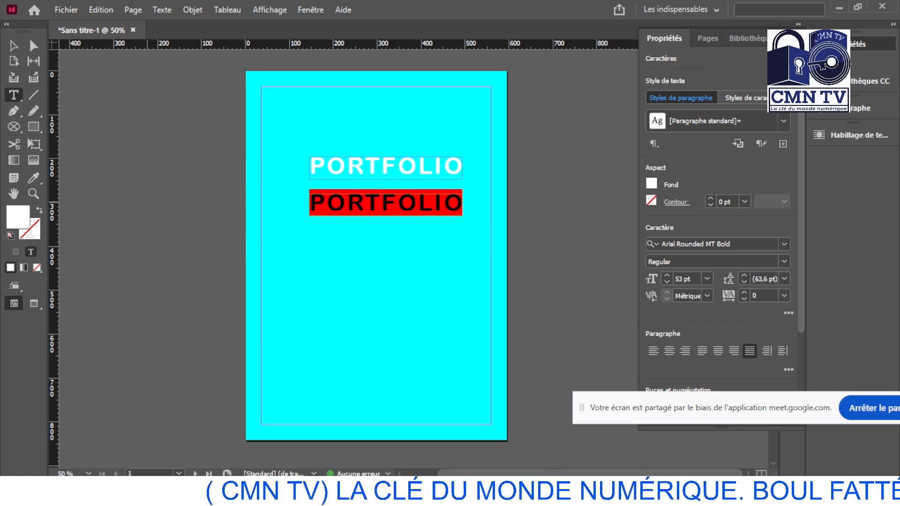
text(de)
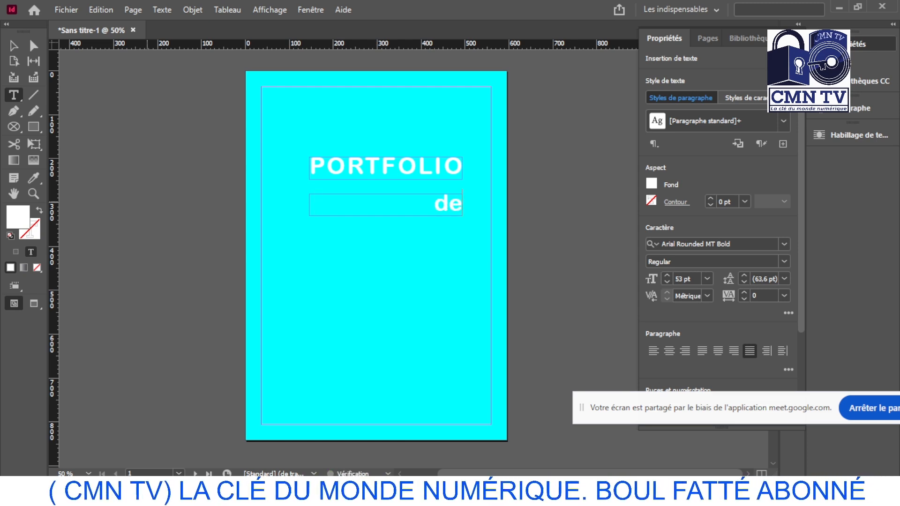
text(       za)
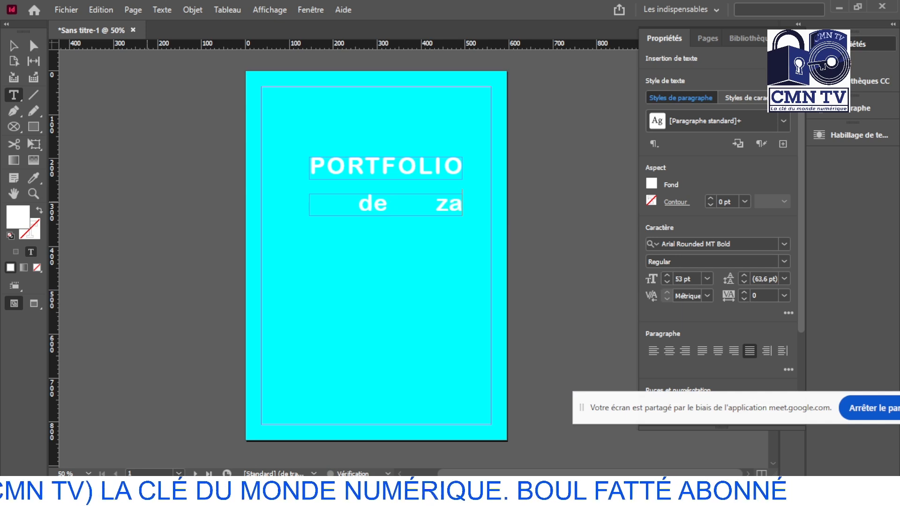
text(kin)
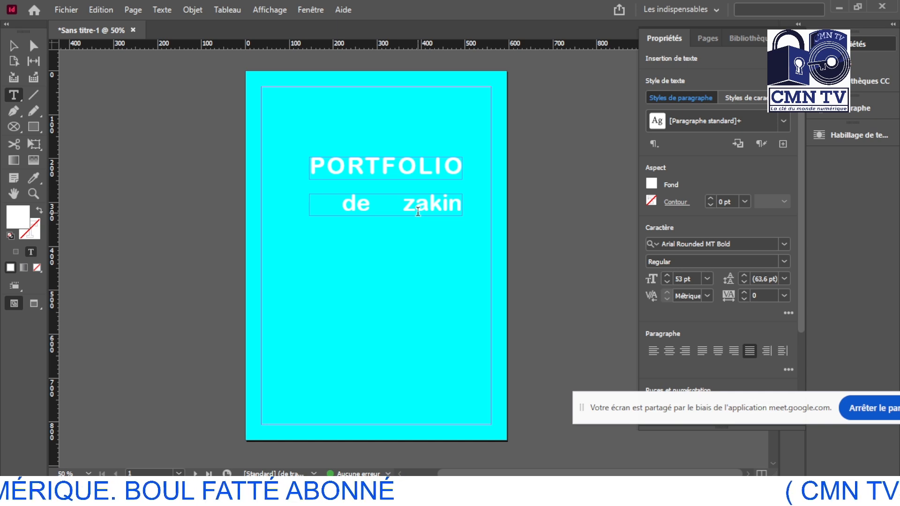
text(g)
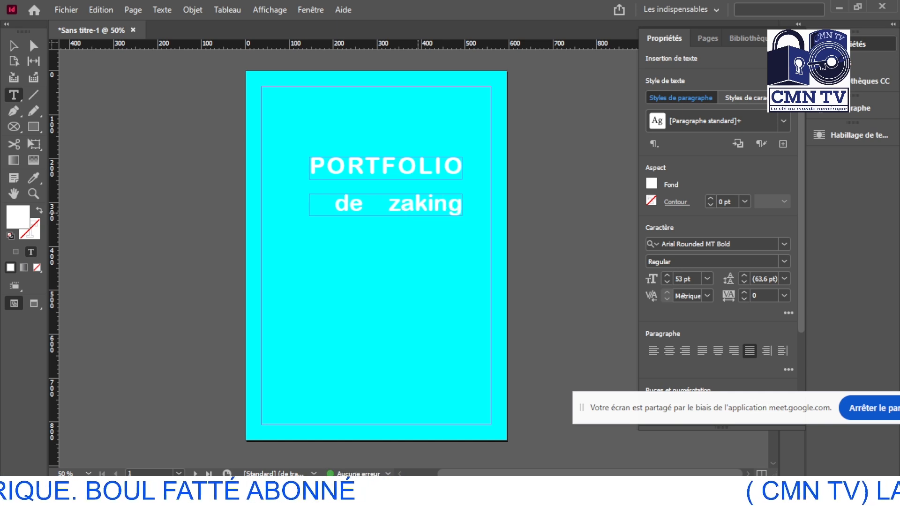
click(386, 208)
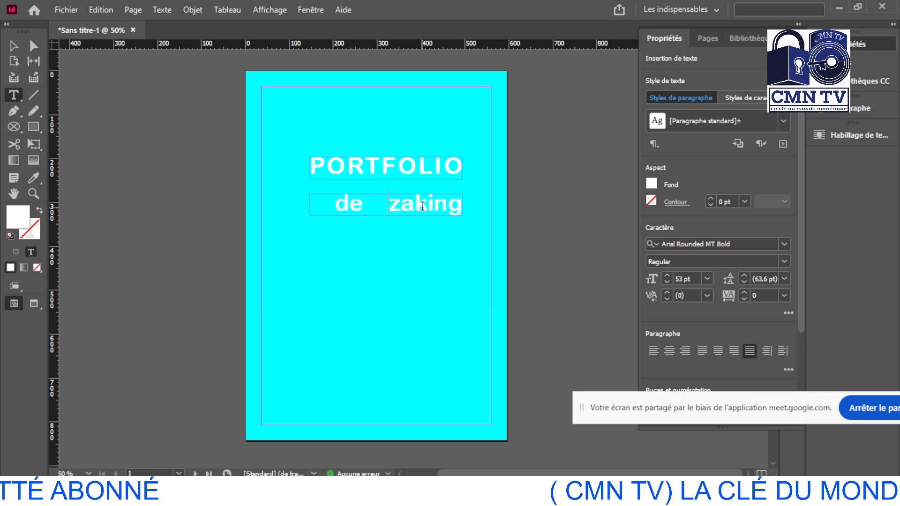
text(c)
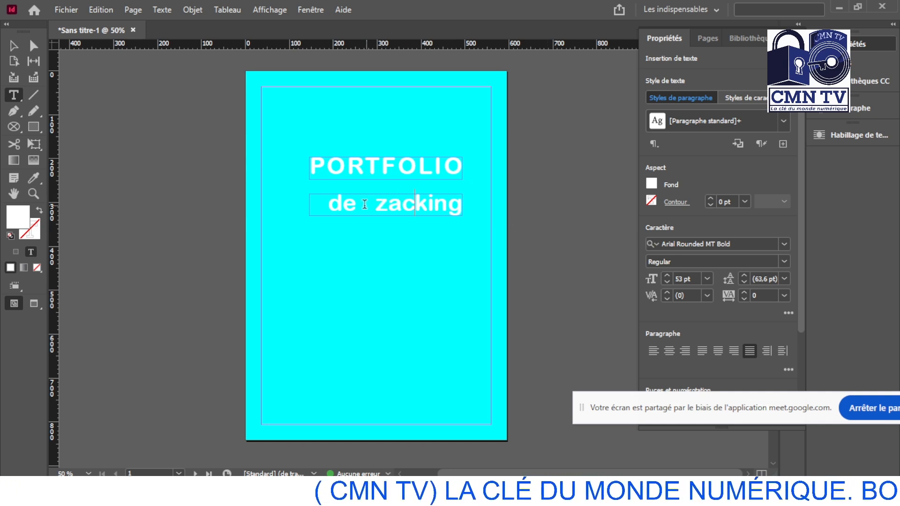
Step: Set the tracking of the whole subtitle text to 20 and its leading to 61 pt
drag(330, 205, 463, 206)
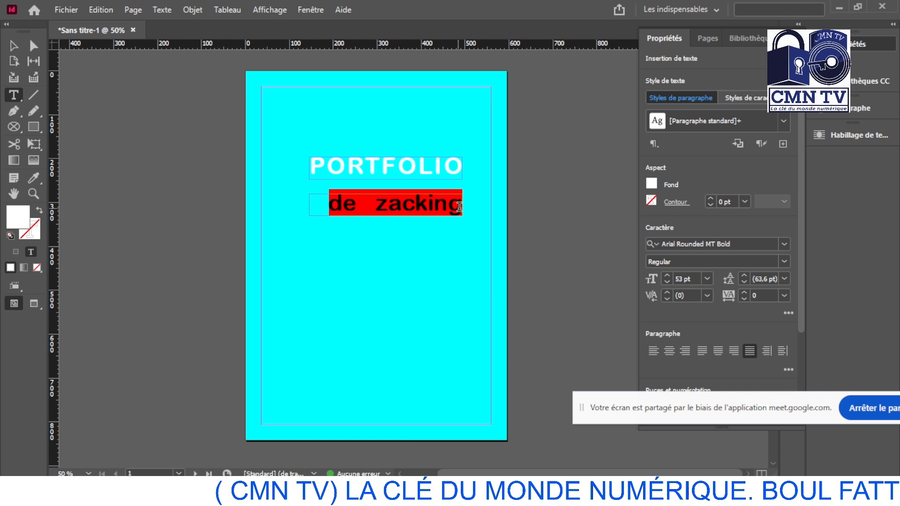
click(744, 301)
click(744, 301)
click(744, 301)
click(744, 301)
click(744, 301)
click(744, 301)
click(744, 301)
click(744, 300)
click(744, 293)
click(743, 293)
click(744, 293)
click(743, 292)
click(743, 292)
click(744, 293)
click(743, 293)
click(743, 292)
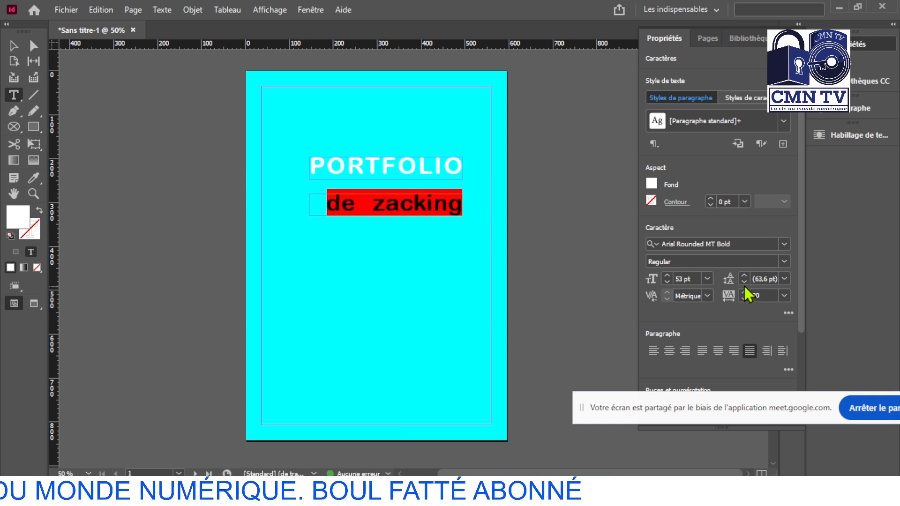
click(744, 282)
click(744, 282)
Step: Tighten the gap between the two subtitle words by setting the tracking of its spaces to -460
drag(374, 202, 356, 203)
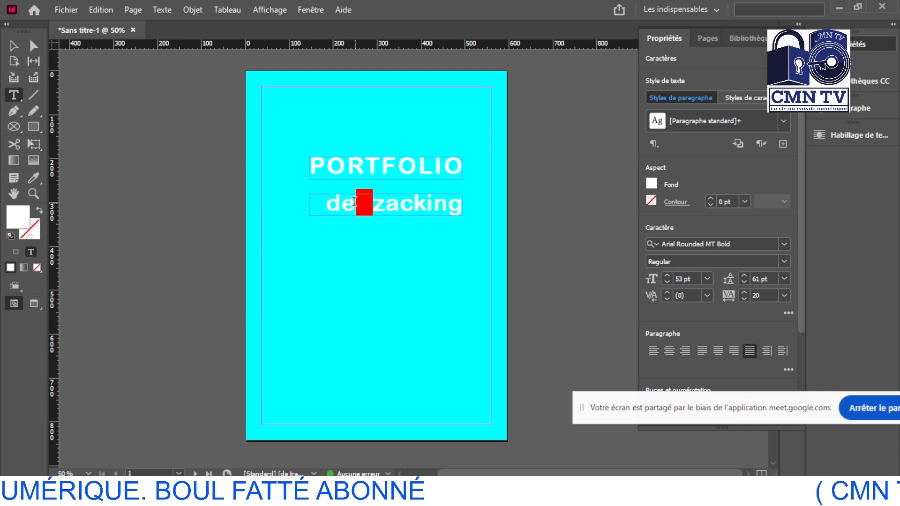
click(744, 299)
click(744, 299)
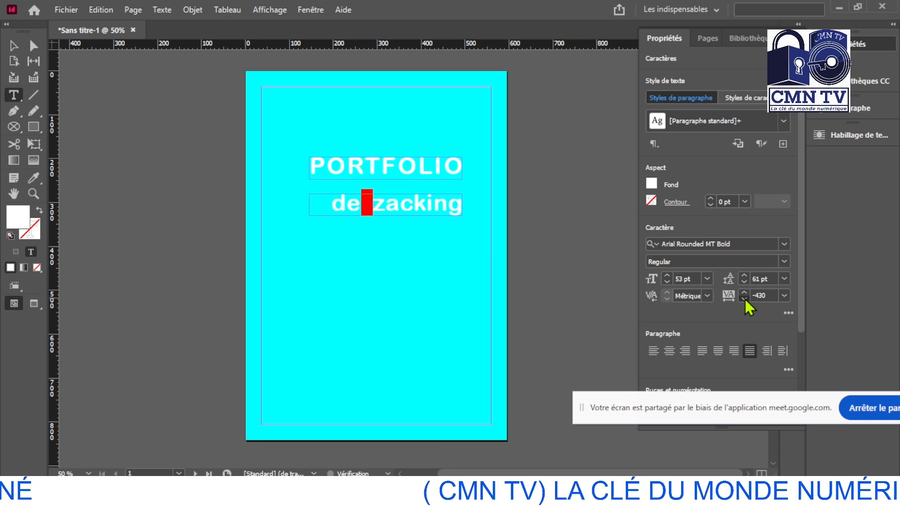
click(744, 299)
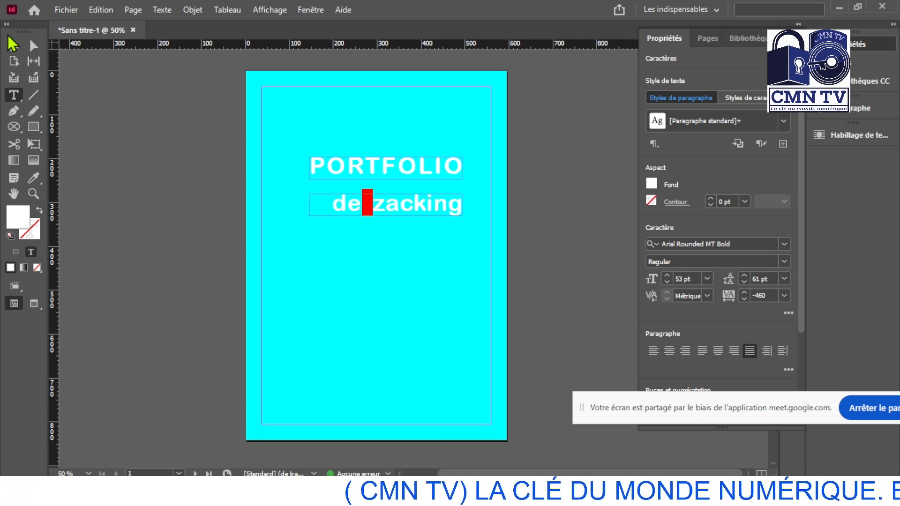
Step: Move the subtitle frame up directly under PORTFOLIO, to about X 124 px and Y 247 px, and deselect it
click(14, 47)
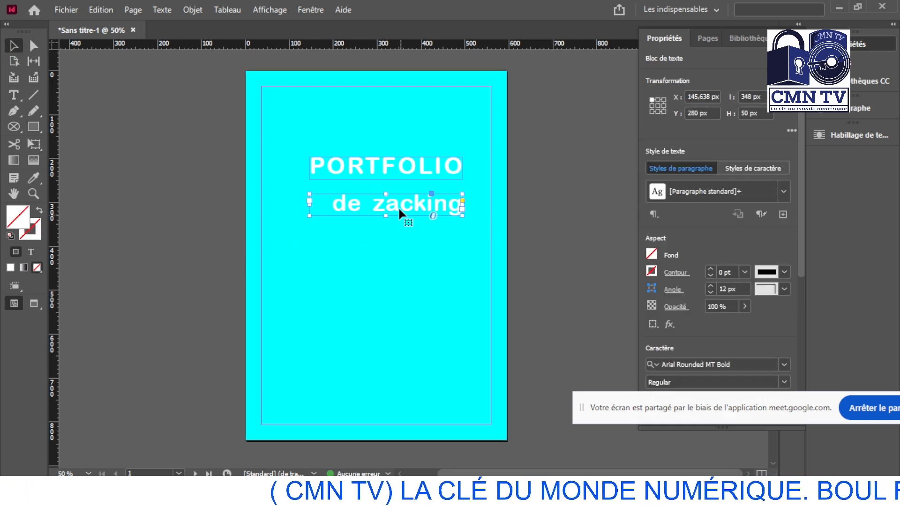
drag(396, 204, 385, 191)
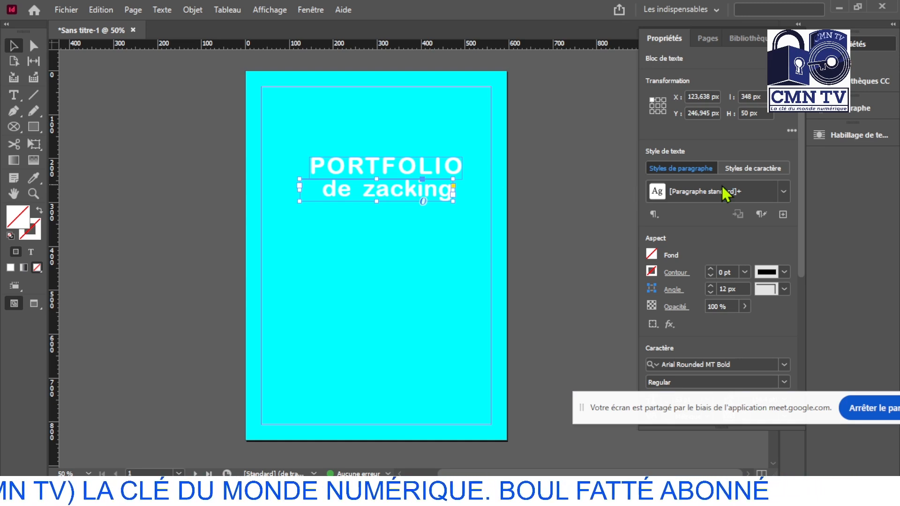
click(784, 363)
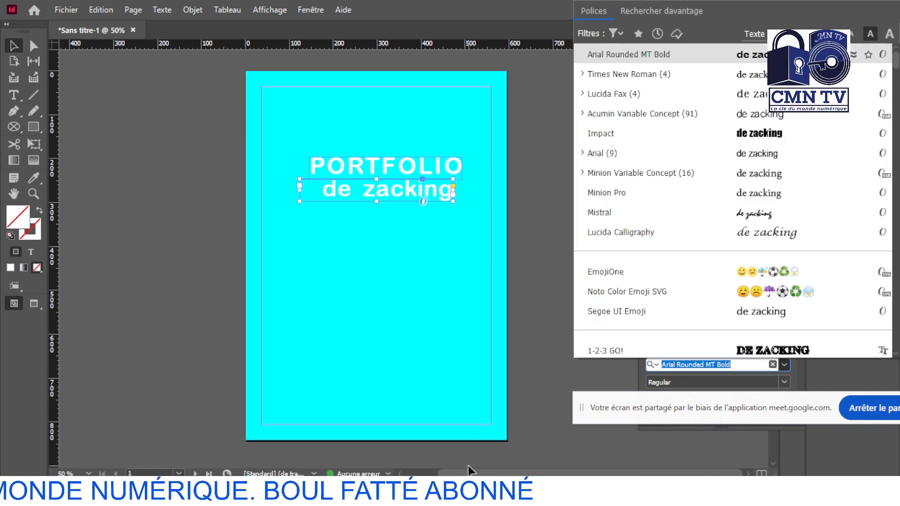
click(549, 428)
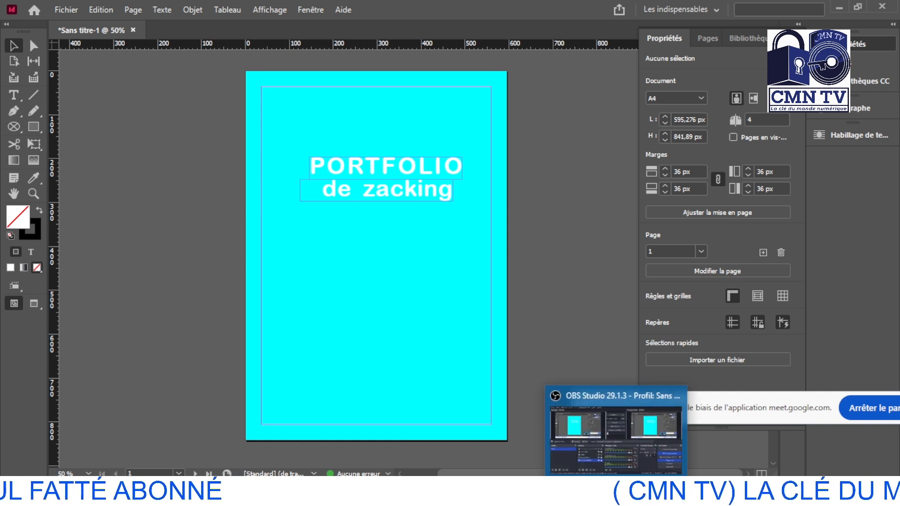
Step: Check the Google Meet call window and return to the InDesign document
mouse_move(616, 492)
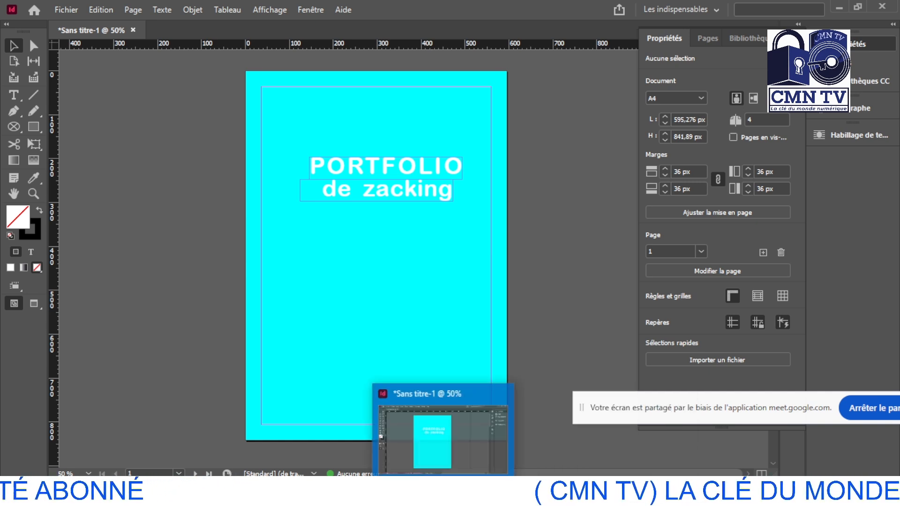
mouse_move(298, 492)
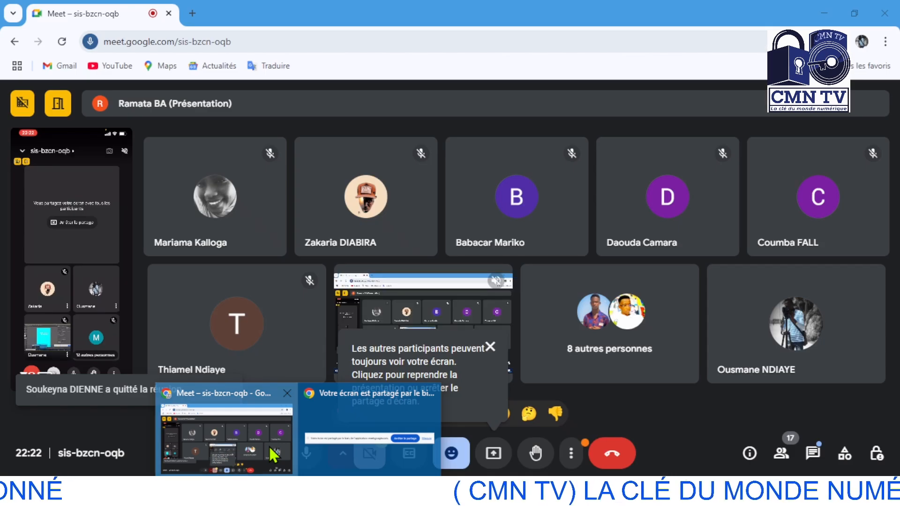
click(273, 453)
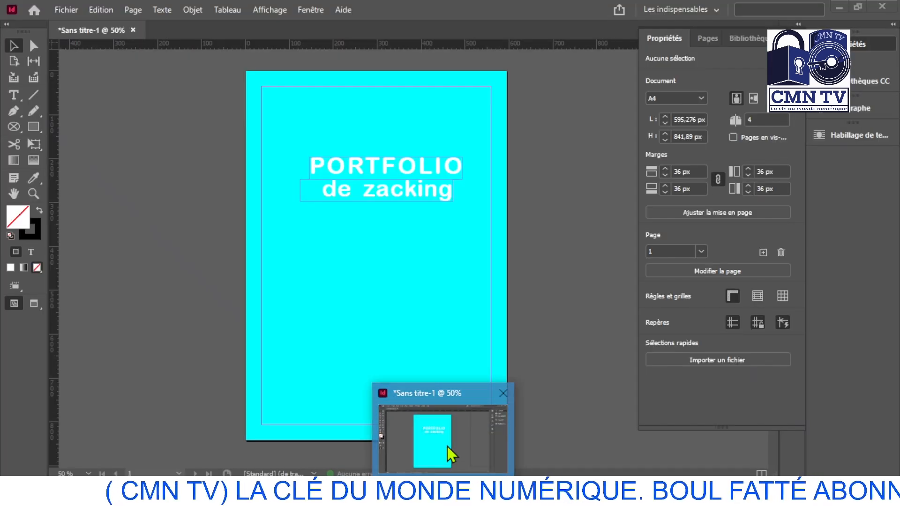
click(446, 445)
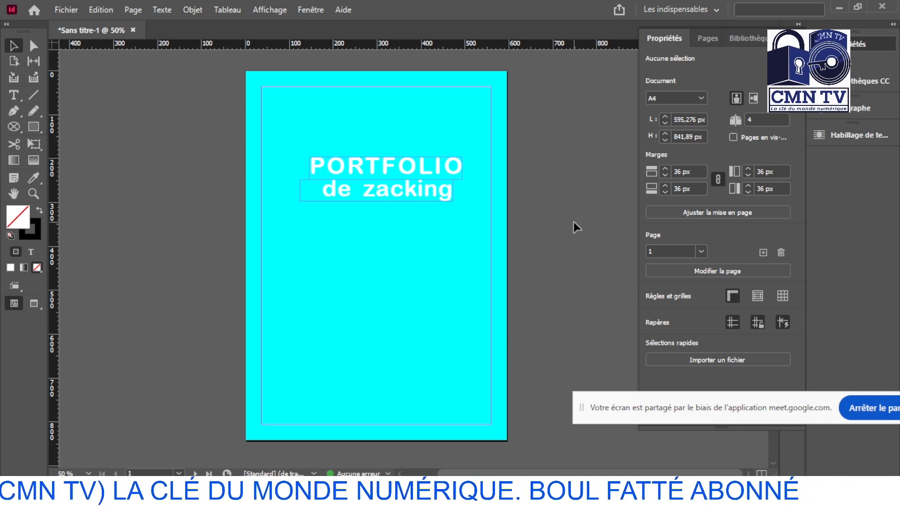
Step: Change the font of the entire subtitle text to Minion Pro
double_click(412, 195)
drag(449, 190, 301, 193)
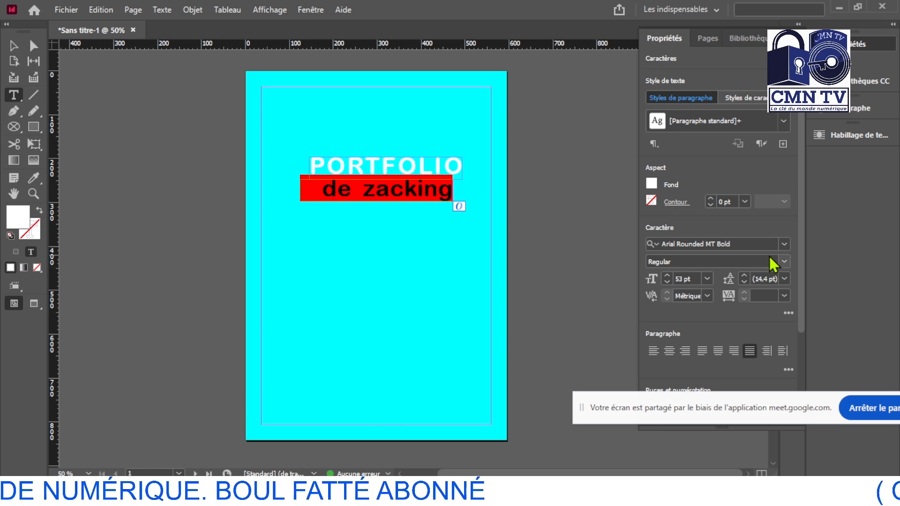
click(784, 244)
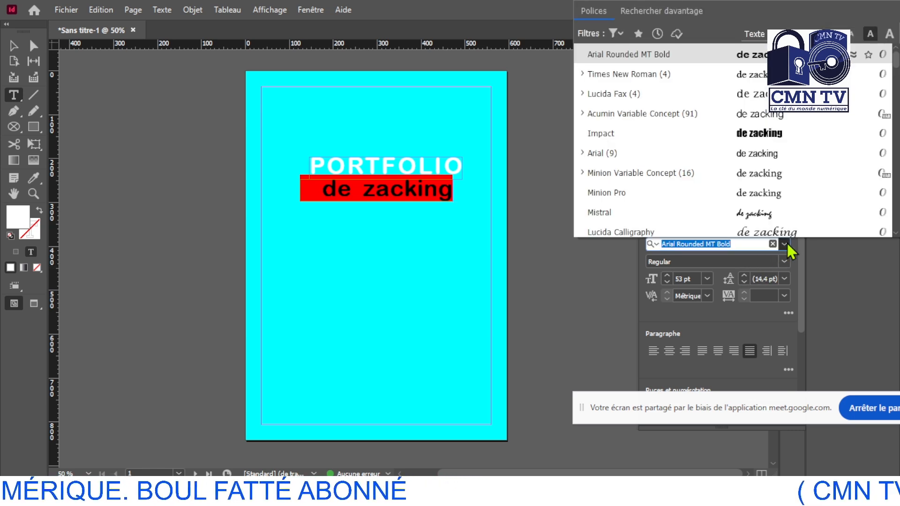
click(755, 196)
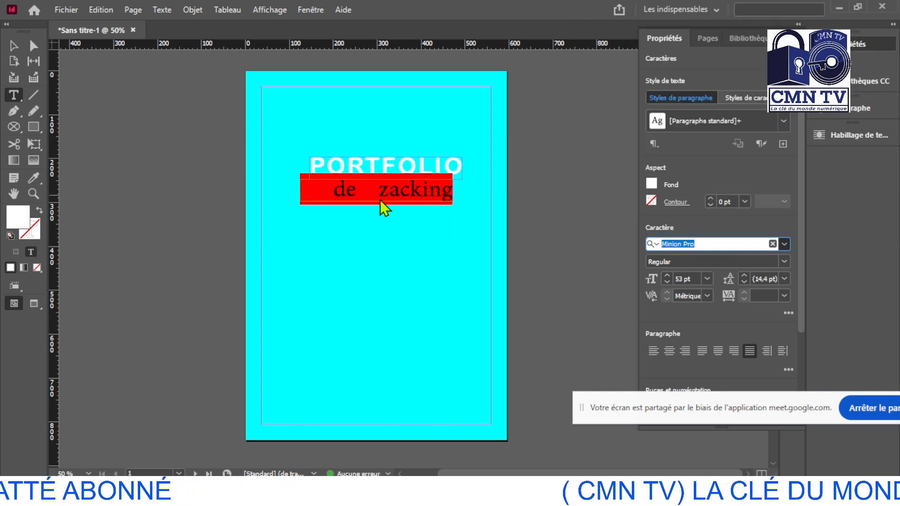
Step: Set the tracking of the spaces between the two subtitle words to -1000
drag(379, 190, 359, 189)
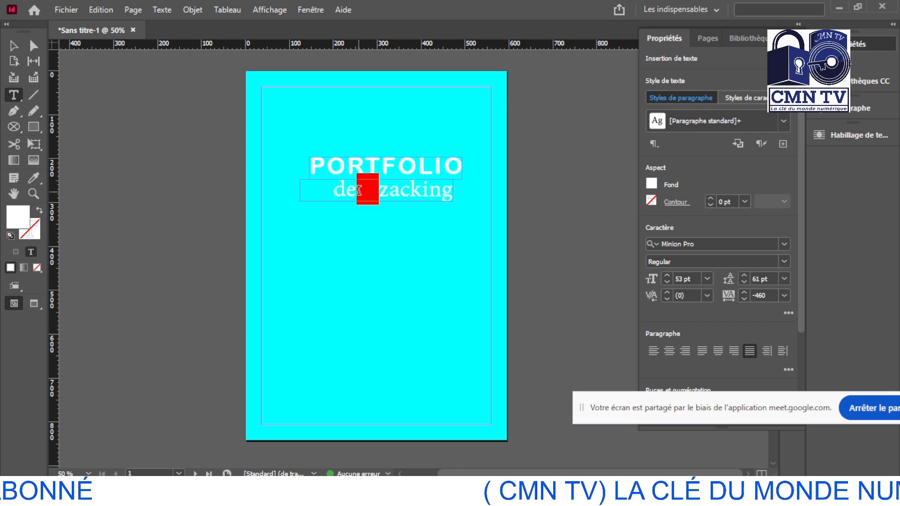
click(744, 299)
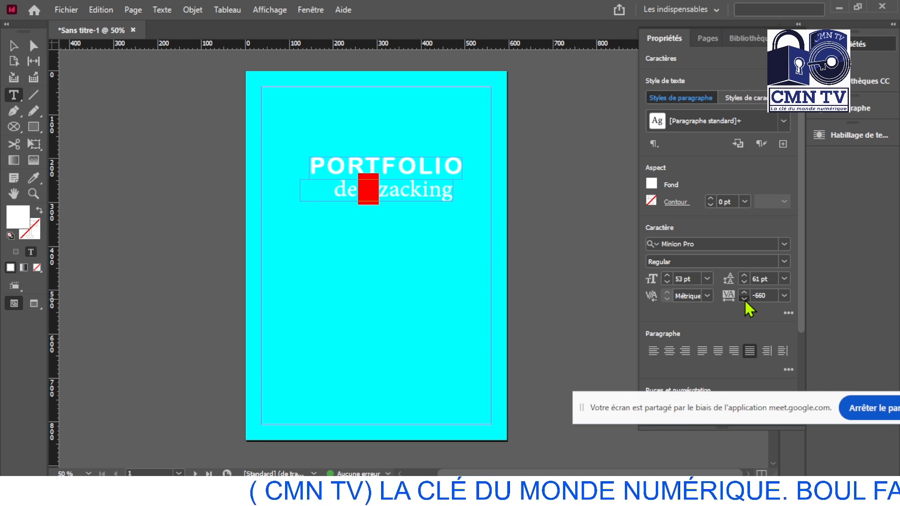
click(744, 299)
click(744, 299)
click(744, 299)
click(744, 299)
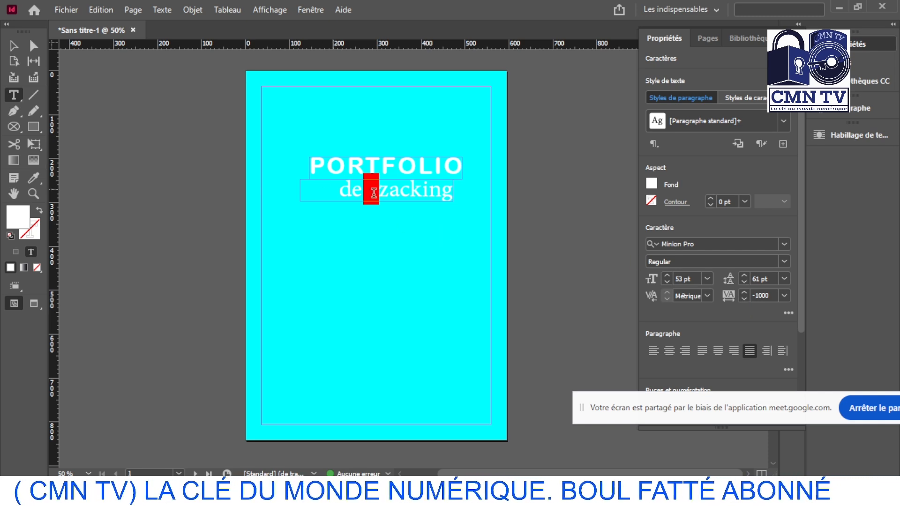
Step: Reposition the subtitle frame to about Y 263 px and the PORTFOLIO frame to about X 174 px, Y 190 px
click(211, 207)
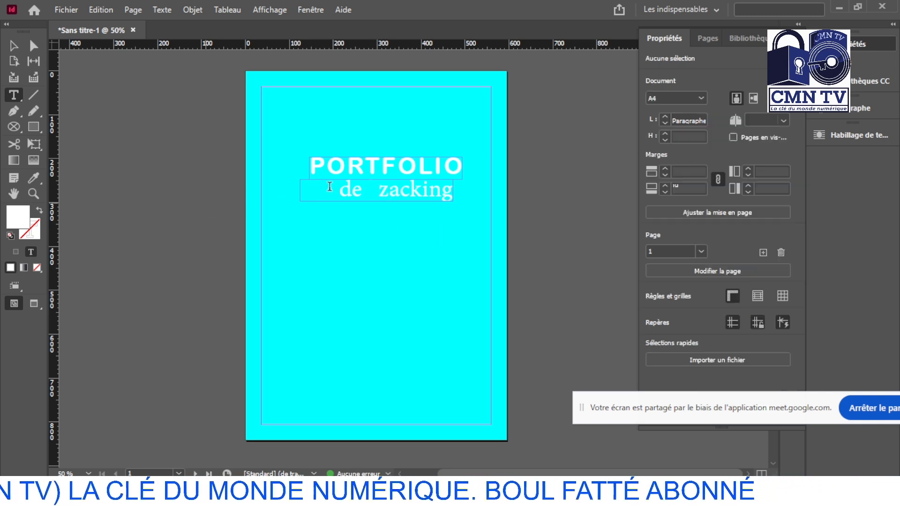
click(14, 46)
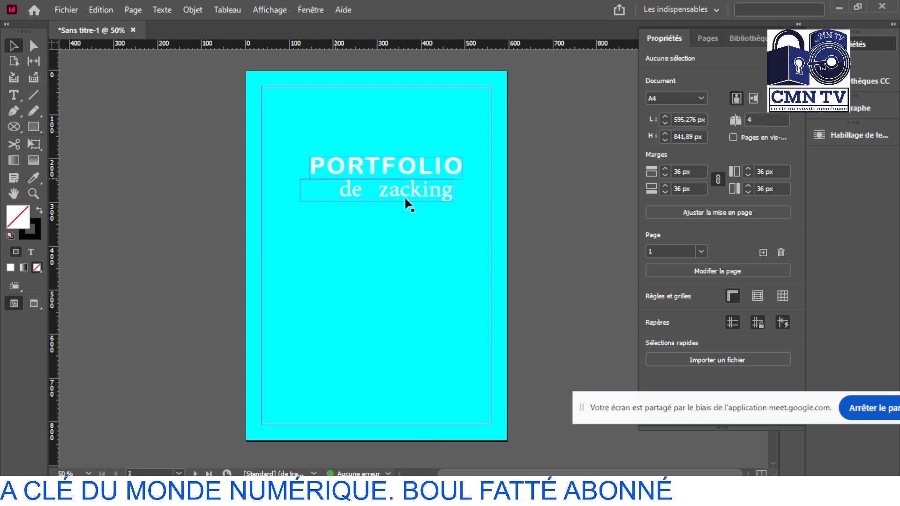
drag(411, 197, 428, 166)
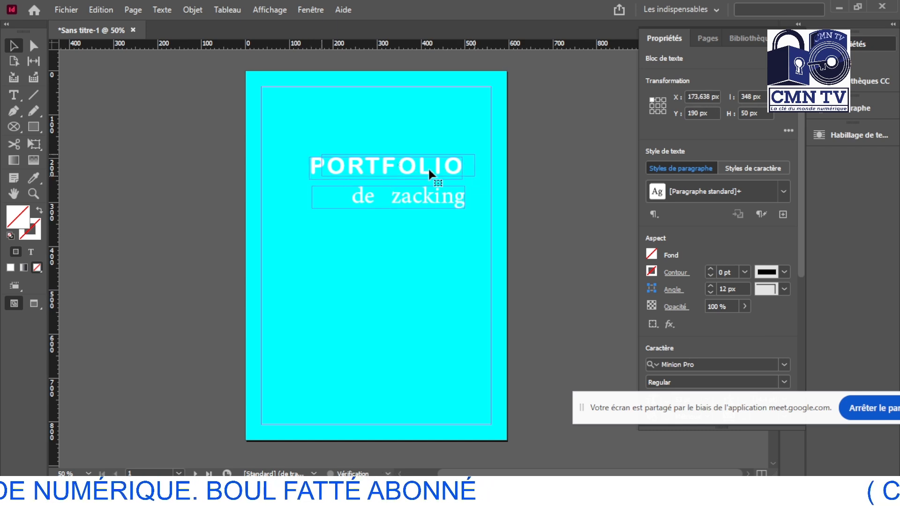
click(190, 212)
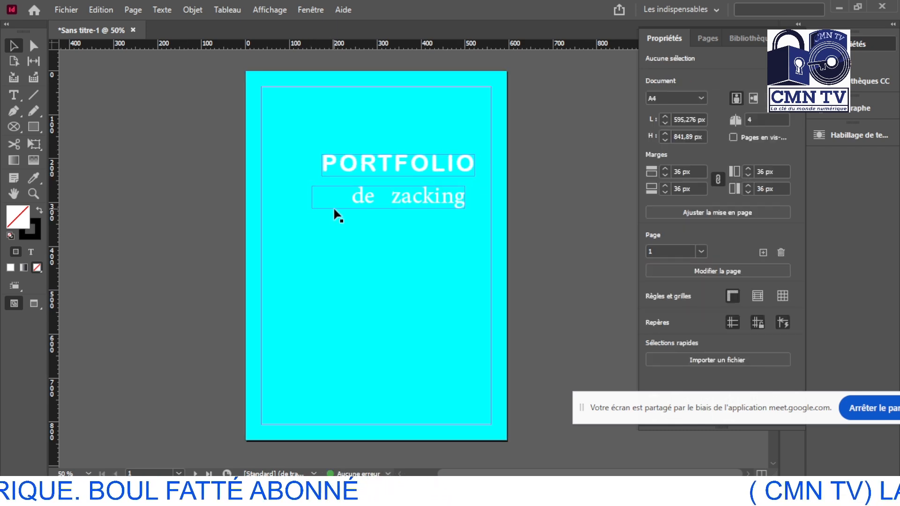
Step: Narrow the subtitle frame from its left edge to a width of about 276 px and deselect it
drag(312, 198, 343, 197)
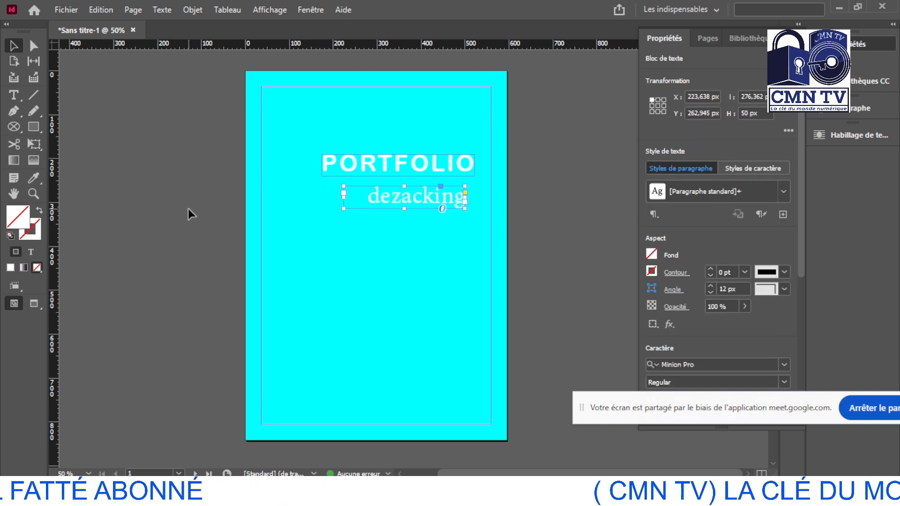
click(230, 218)
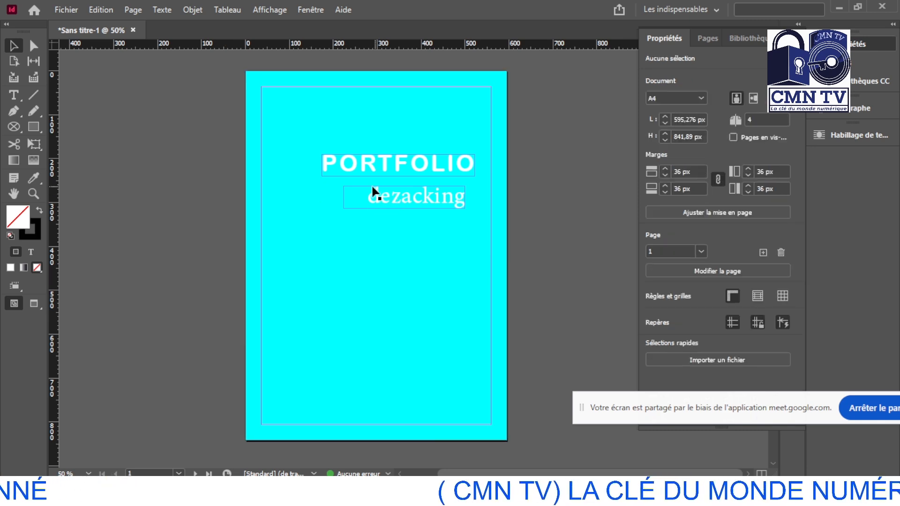
Step: Move the subtitle frame up slightly, break the text after "de" and enlarge the frame to 324 by 120 px
drag(392, 200, 389, 196)
double_click(389, 195)
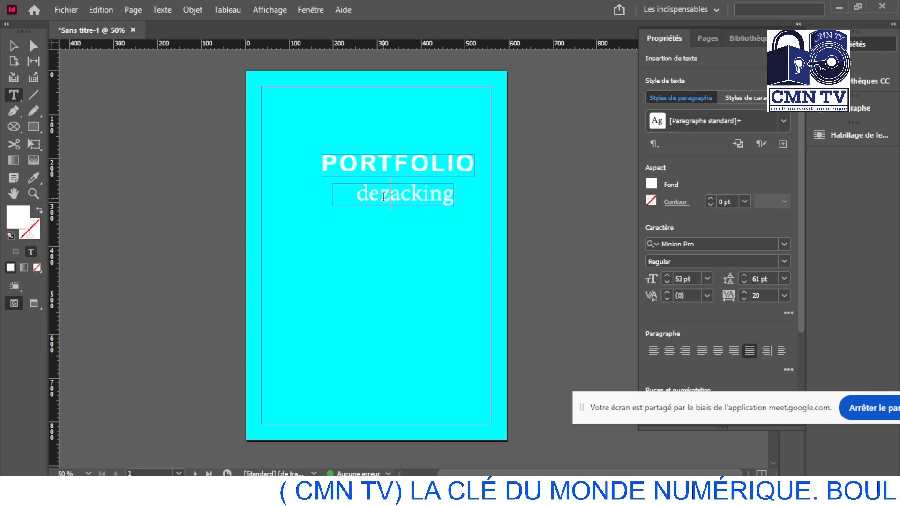
key(Return)
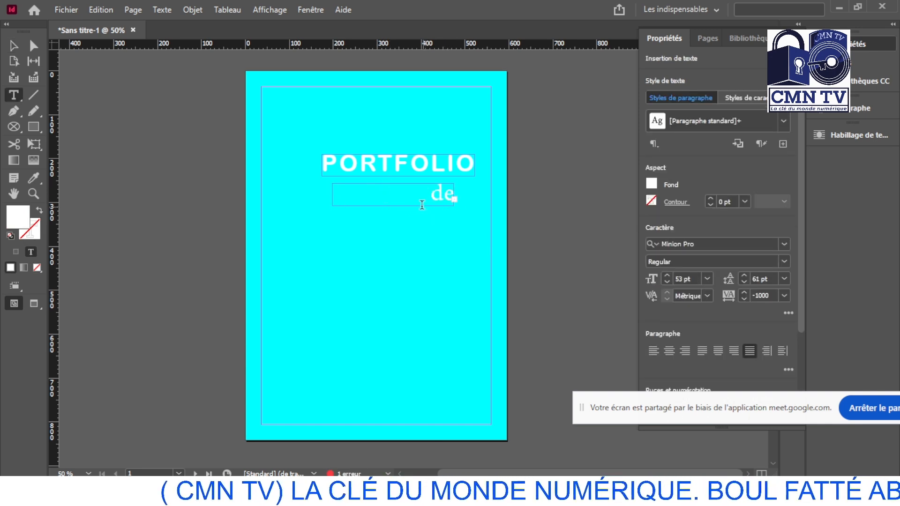
click(14, 45)
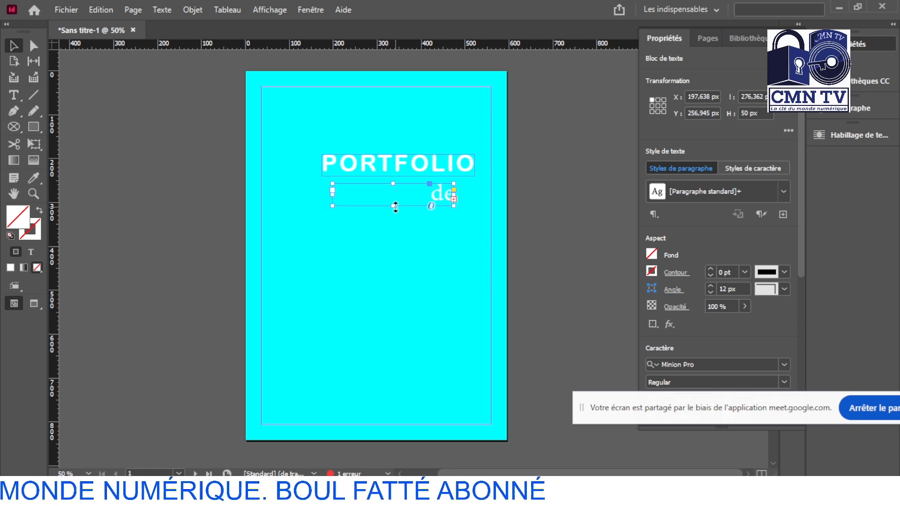
drag(395, 210, 396, 236)
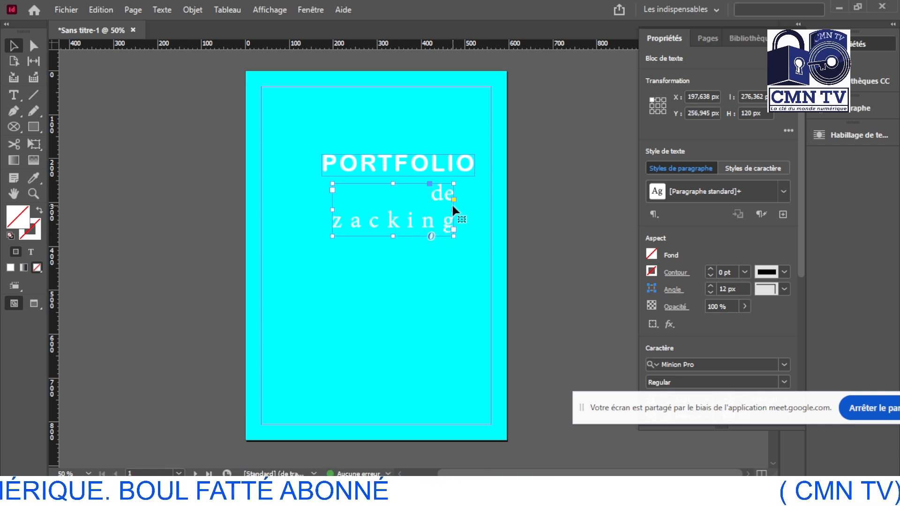
drag(455, 211, 476, 211)
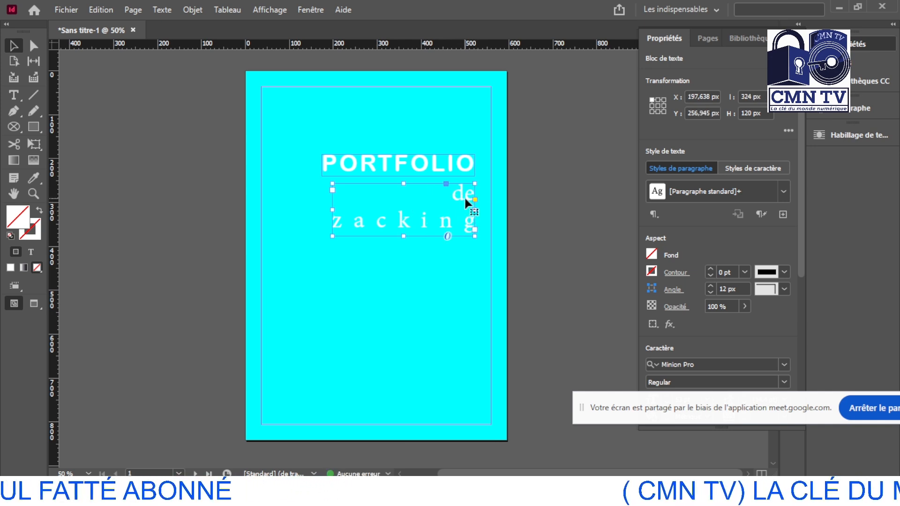
Step: Try justifying the whole subtitle with its last line right-aligned, and restore full justification
double_click(411, 217)
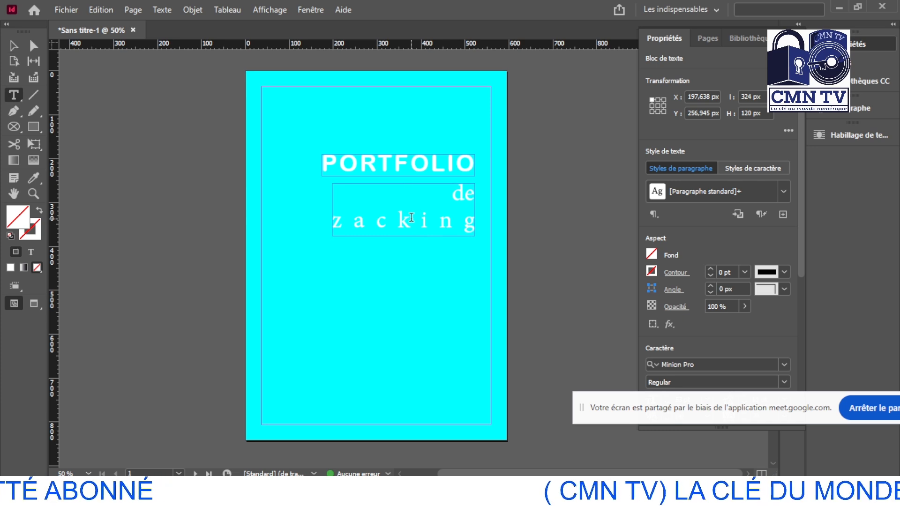
key(ctrl+a)
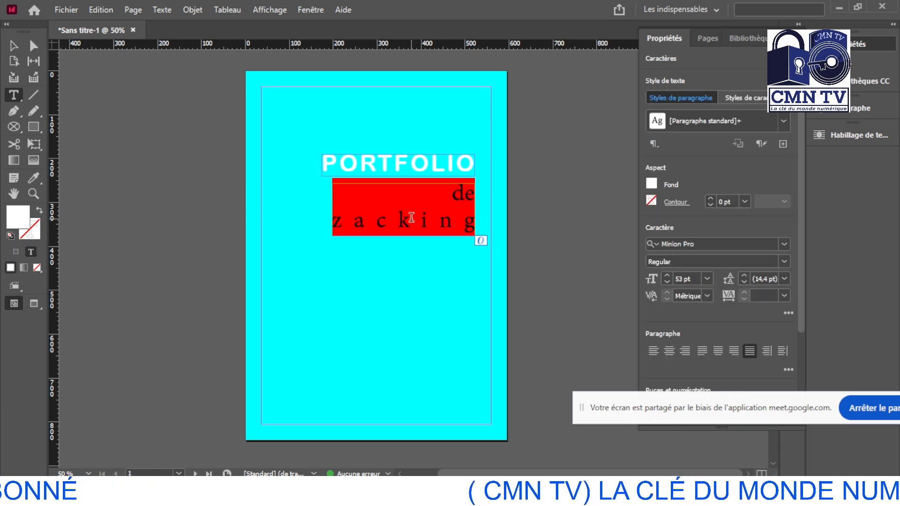
click(733, 351)
click(750, 351)
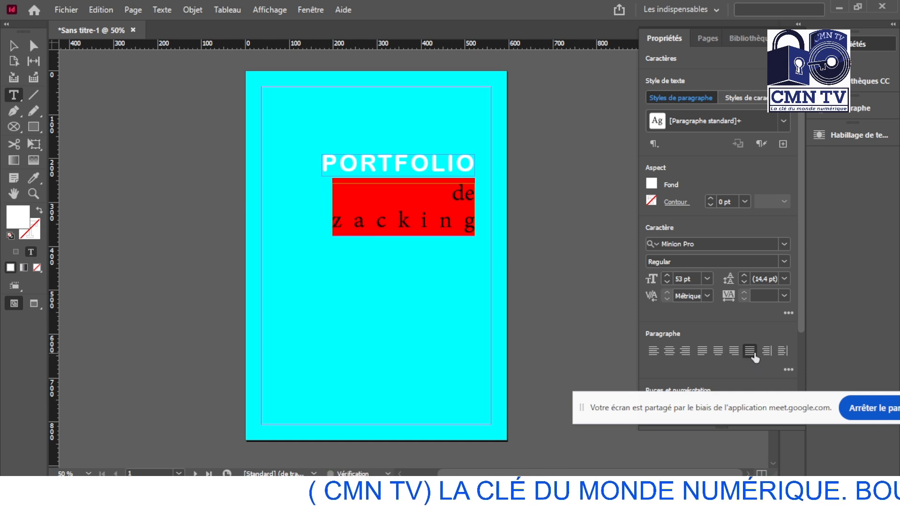
Step: Try removing the space before "de" in the subtitle and undo it
click(452, 201)
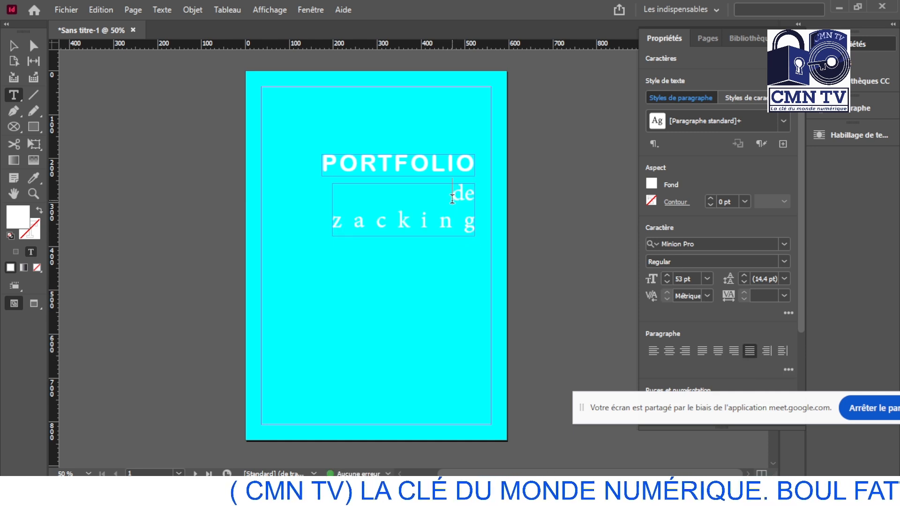
key(BackSpace)
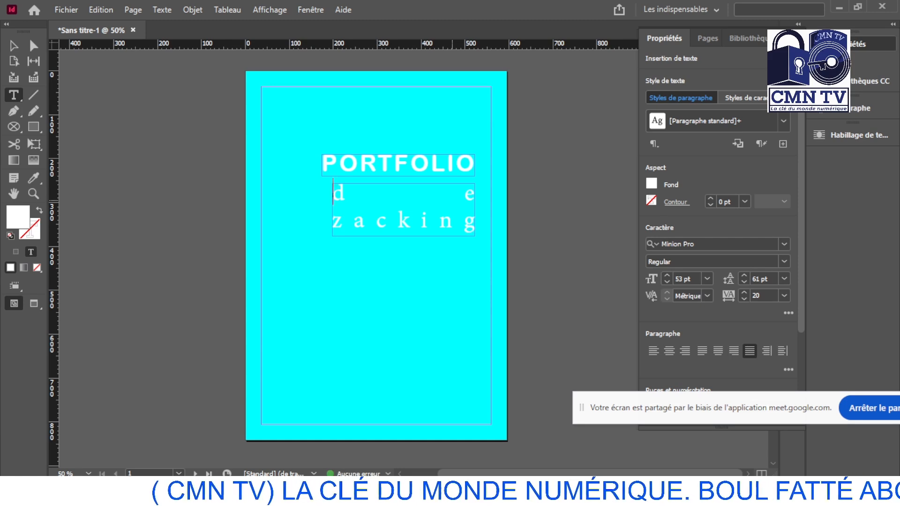
key(ctrl+z)
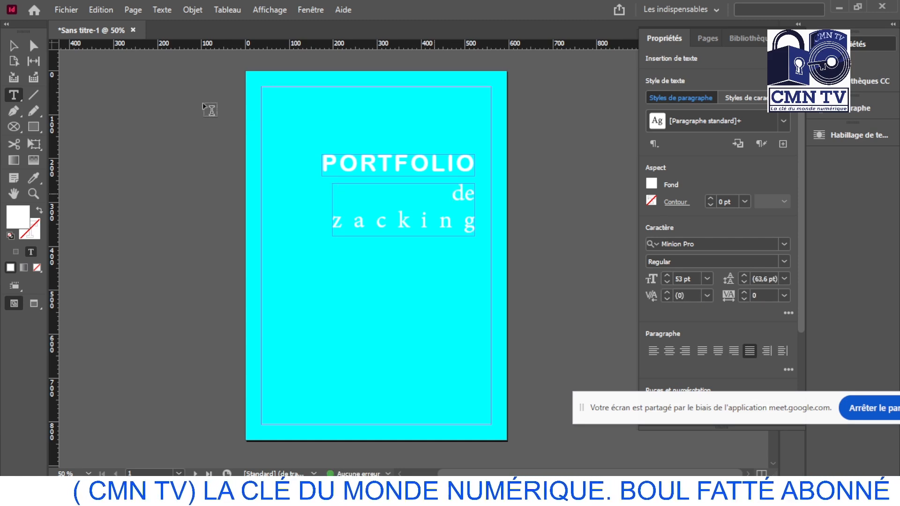
Step: Delete the subtitle frame and retype the two-word subtitle in a new text frame of about 386 by 76 px below PORTFOLIO
key(Escape)
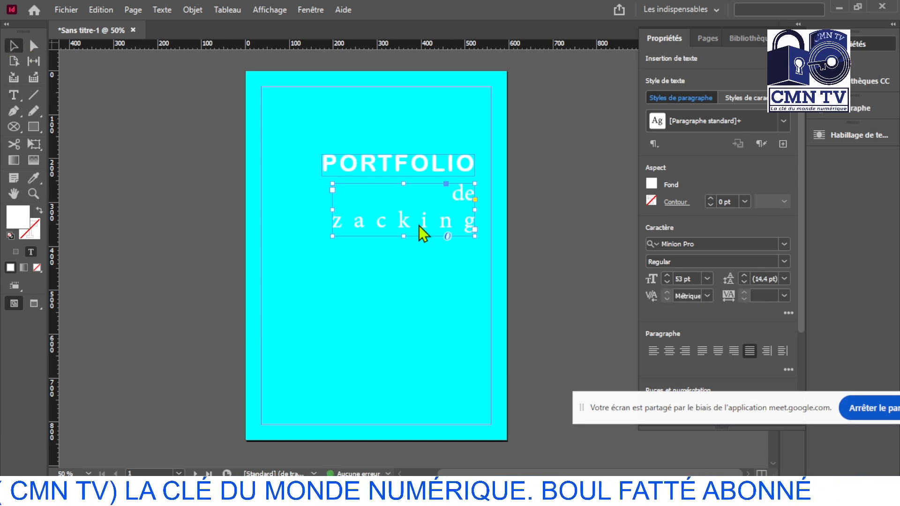
key(Delete)
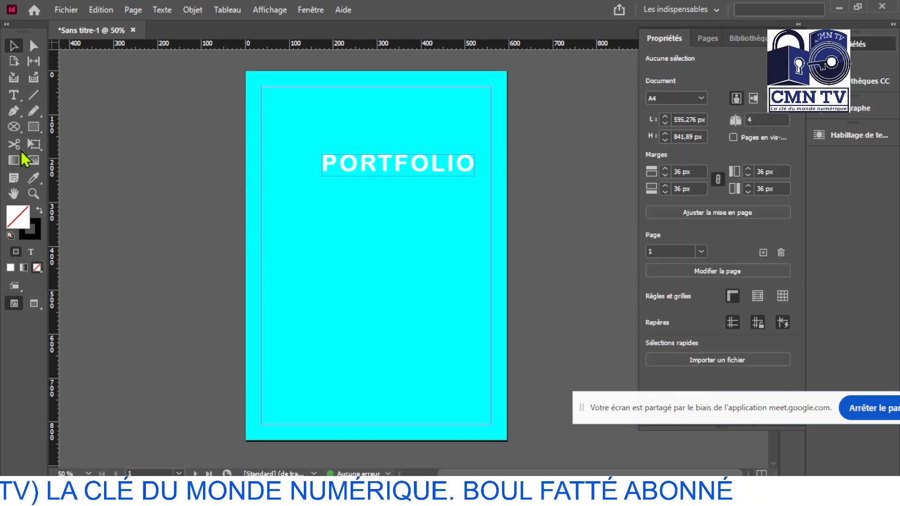
click(14, 96)
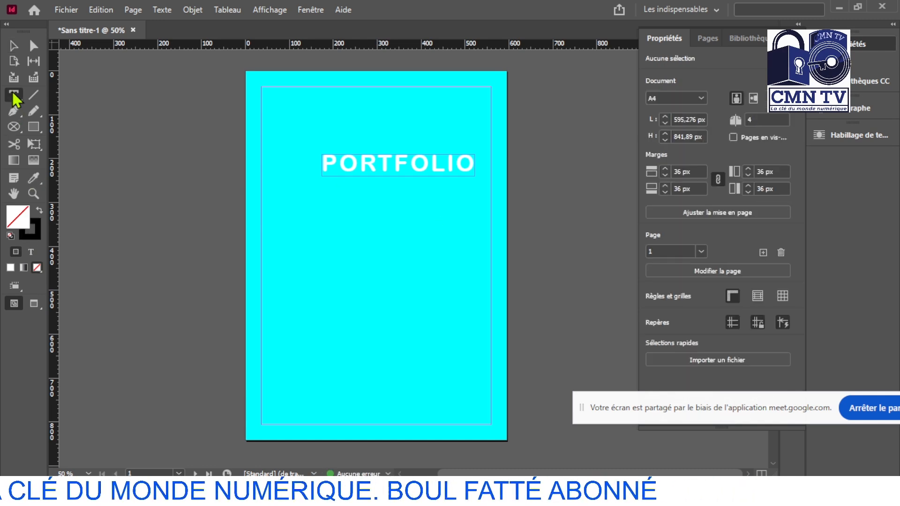
drag(311, 198, 480, 232)
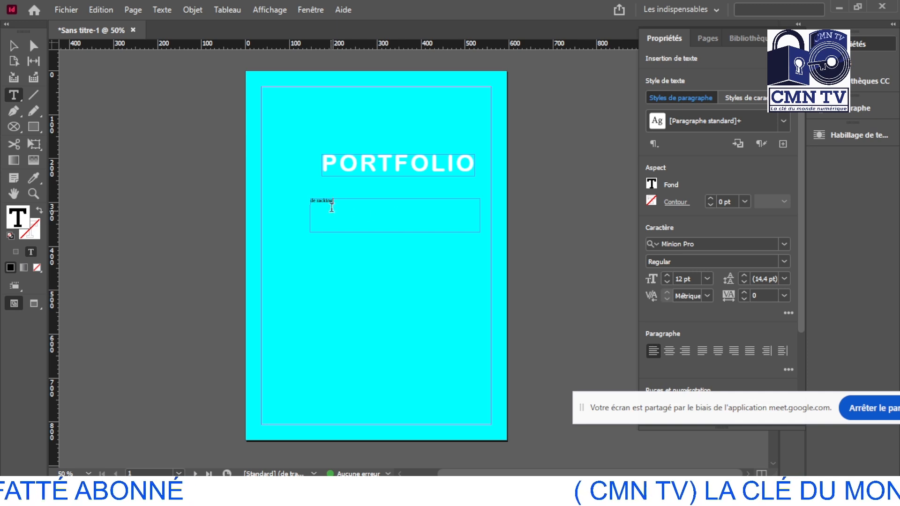
Step: Set the font size of the entire new subtitle to 45 pt
click(308, 210)
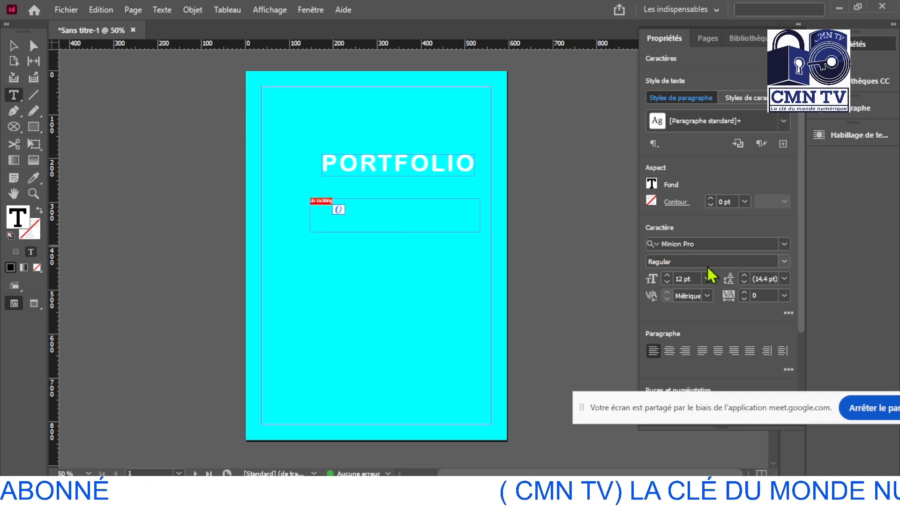
click(667, 277)
click(667, 276)
click(667, 277)
click(667, 276)
click(667, 276)
click(667, 277)
click(668, 276)
click(667, 277)
click(667, 276)
click(667, 276)
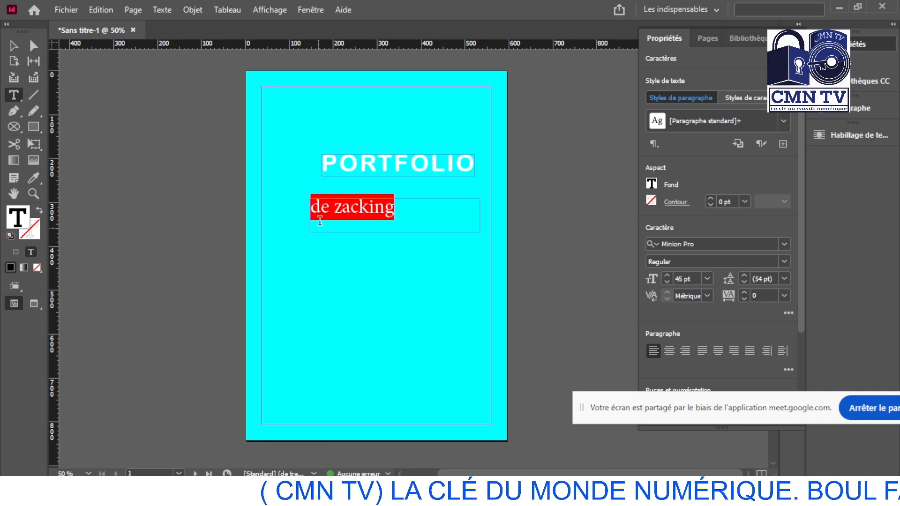
Step: Break the subtitle onto a second line after "de" and extend its frame downward to a height of about 139 px
click(330, 209)
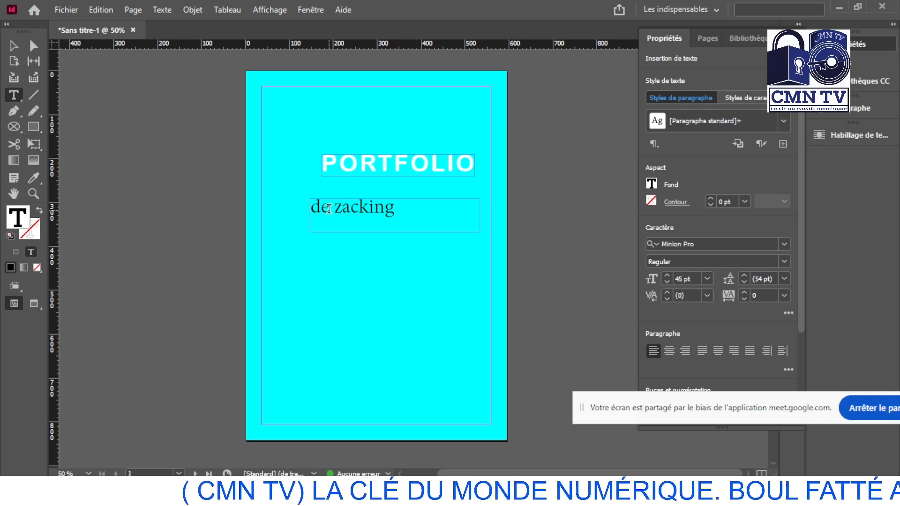
key(Return)
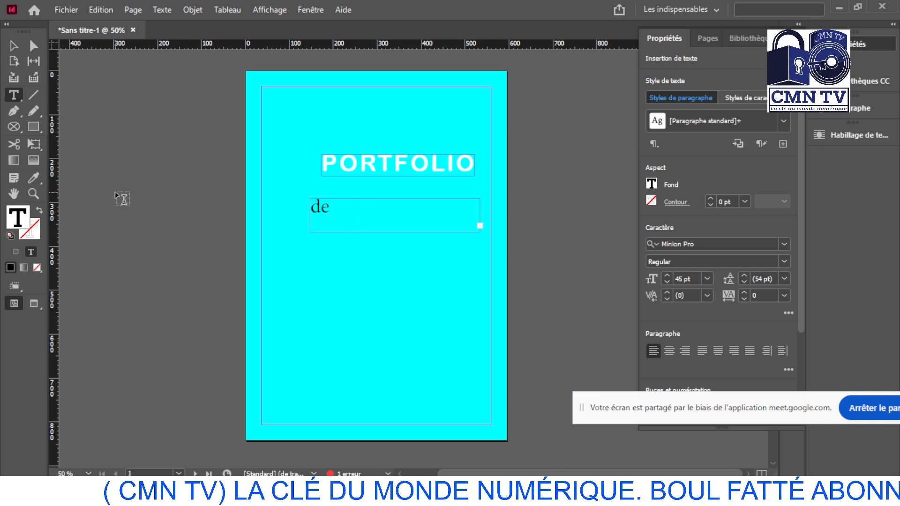
click(13, 47)
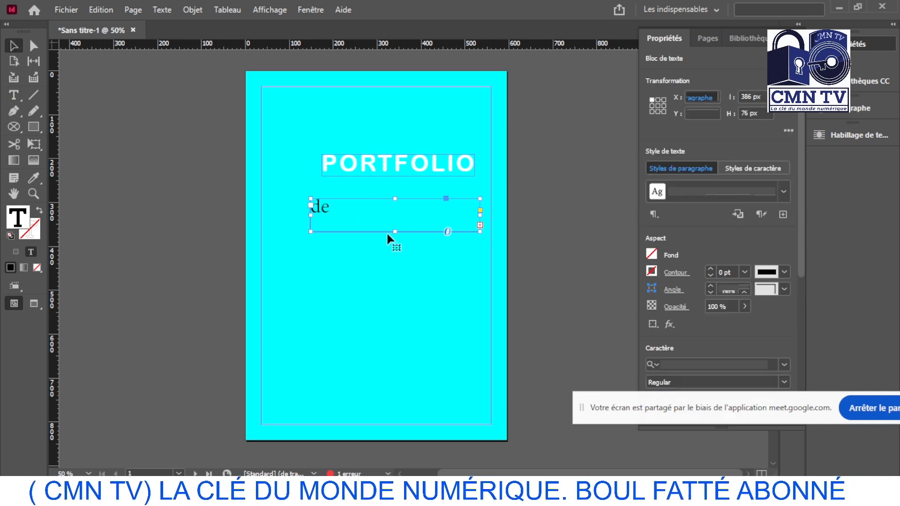
drag(394, 232, 394, 259)
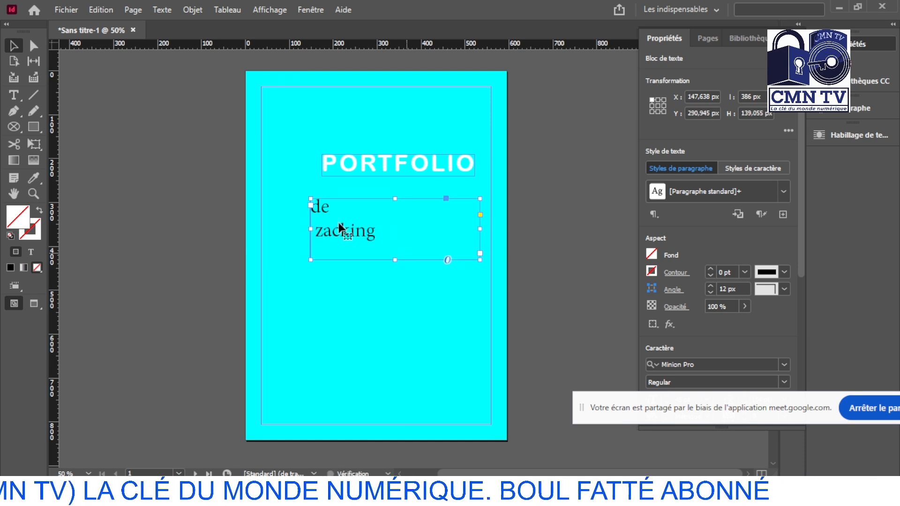
Step: Indent "de" with spaces and set the leading of both subtitle lines to 41 pt
double_click(314, 207)
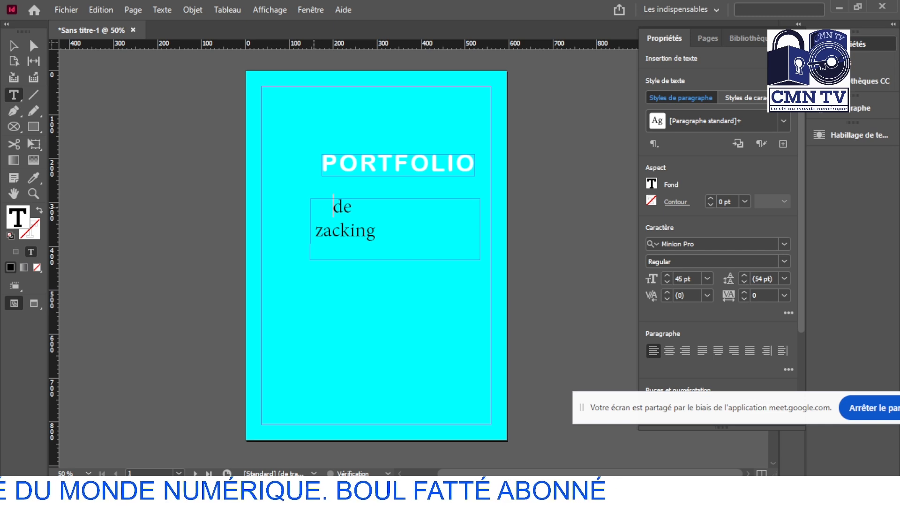
drag(318, 205, 364, 252)
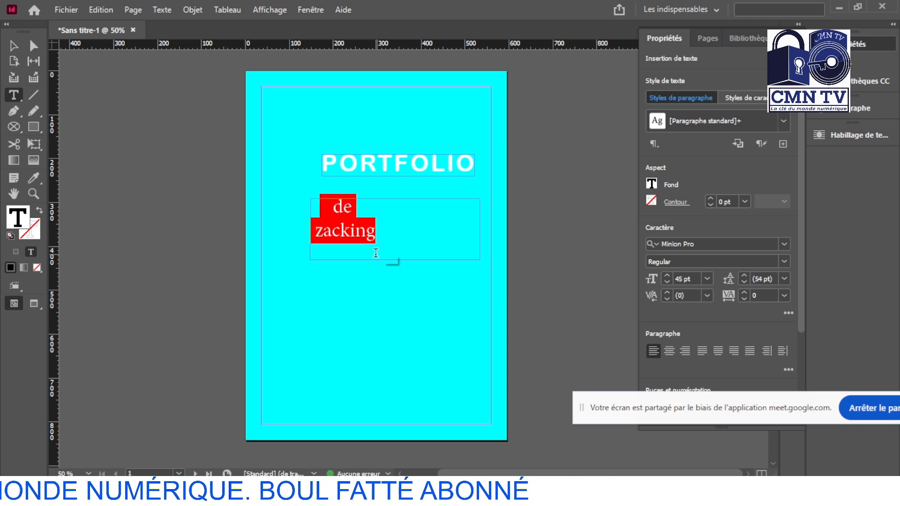
click(744, 283)
click(744, 283)
click(744, 283)
click(744, 282)
click(744, 283)
click(744, 282)
click(744, 282)
click(744, 283)
click(744, 282)
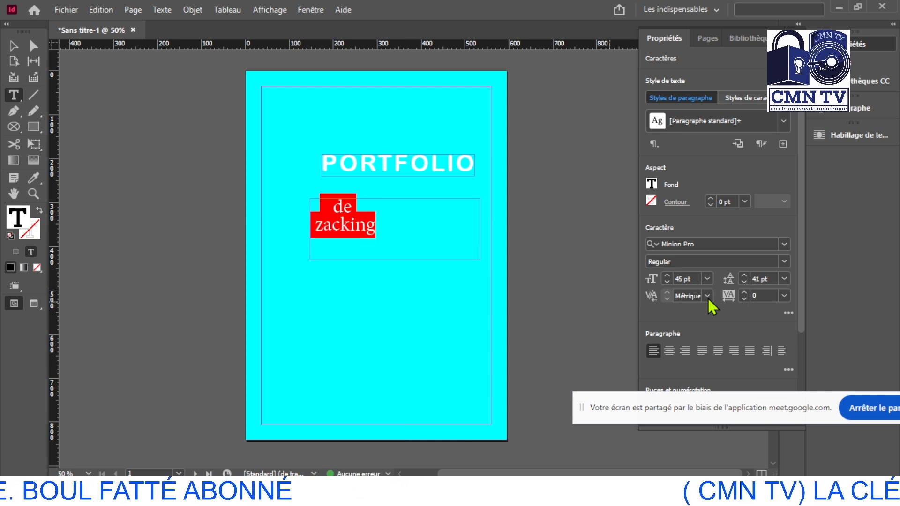
Step: Change the font of both subtitle lines to Minion Variable Concept
click(783, 246)
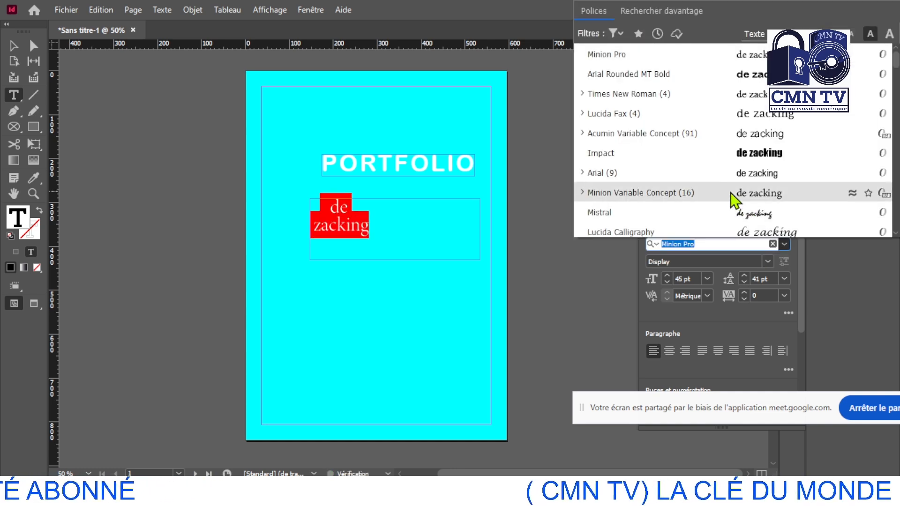
click(733, 193)
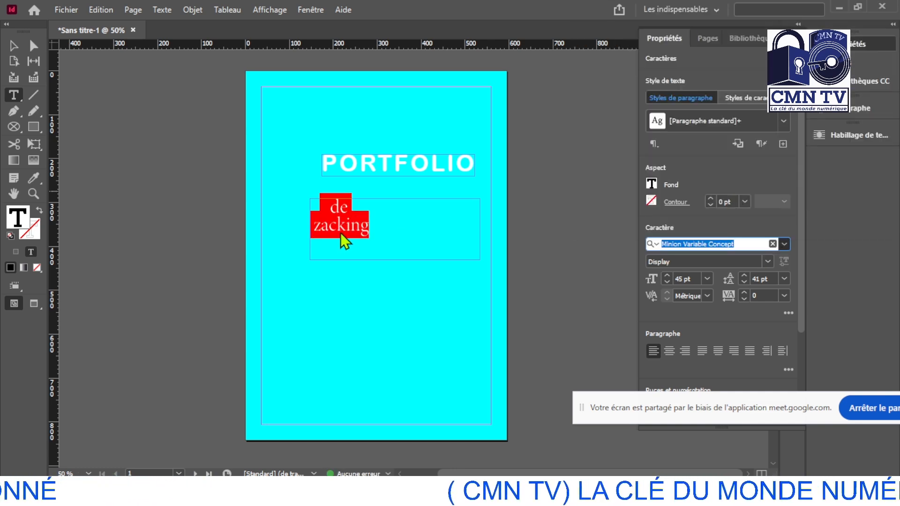
click(603, 234)
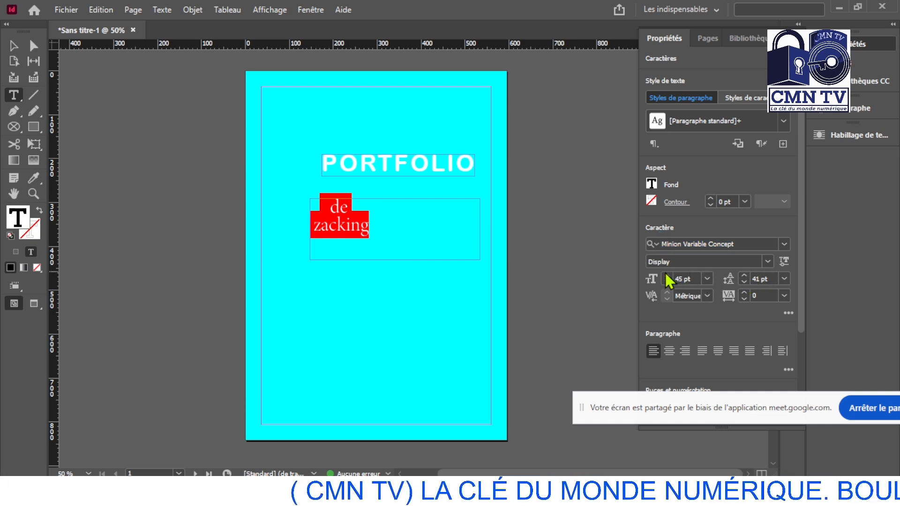
Step: Increase the font size of both subtitle lines to 62 pt
click(666, 275)
click(667, 276)
click(667, 276)
click(666, 276)
click(666, 275)
click(666, 276)
click(667, 276)
click(666, 277)
Step: Increase the leading of both subtitle lines to 56 pt
click(744, 276)
click(743, 276)
click(743, 276)
click(743, 276)
click(743, 276)
click(743, 276)
click(743, 276)
click(743, 276)
click(743, 275)
click(743, 276)
click(744, 276)
click(744, 276)
click(743, 276)
click(744, 275)
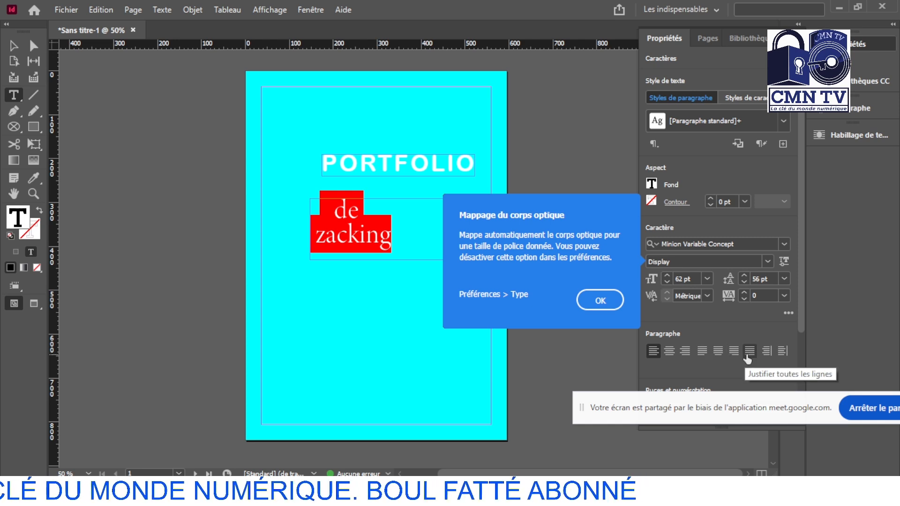
Step: Try justifying the subtitle with its last line centred, and restore left alignment
click(716, 353)
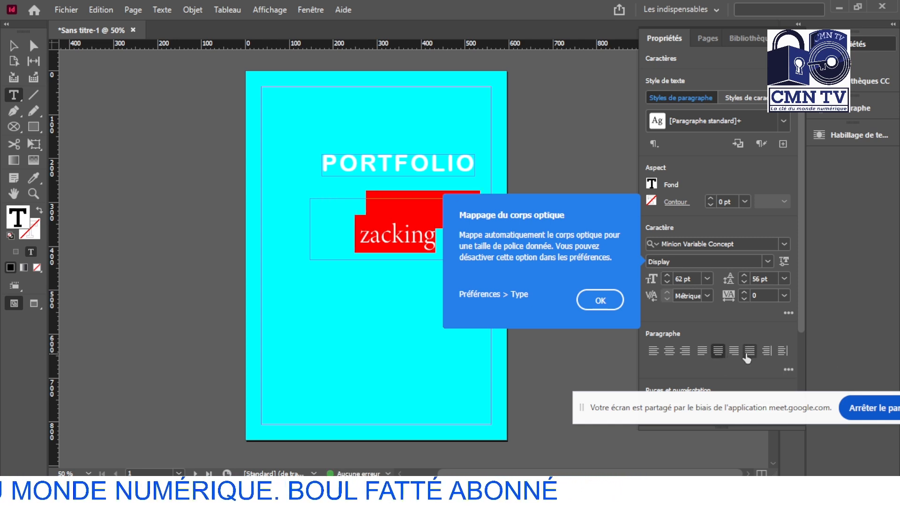
click(653, 352)
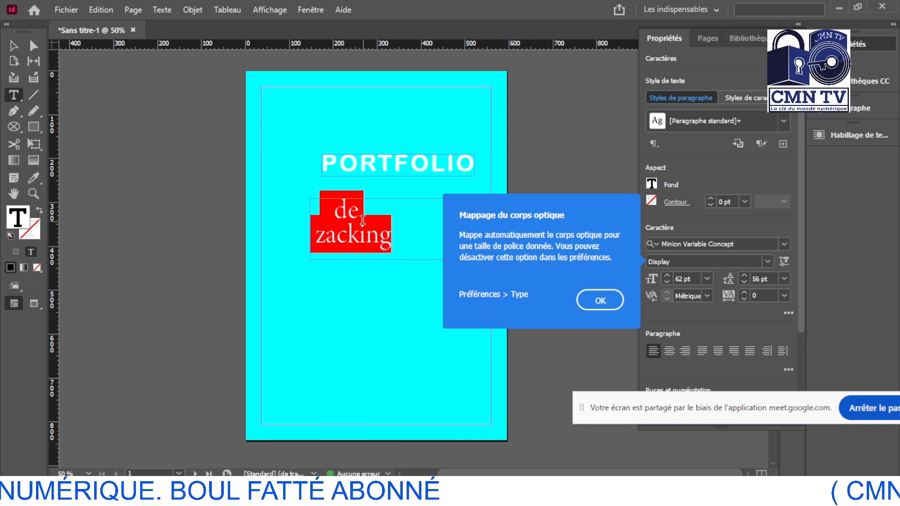
Step: Add space before "de" to centre it over the second subtitle line and dismiss the optical size tip
click(13, 45)
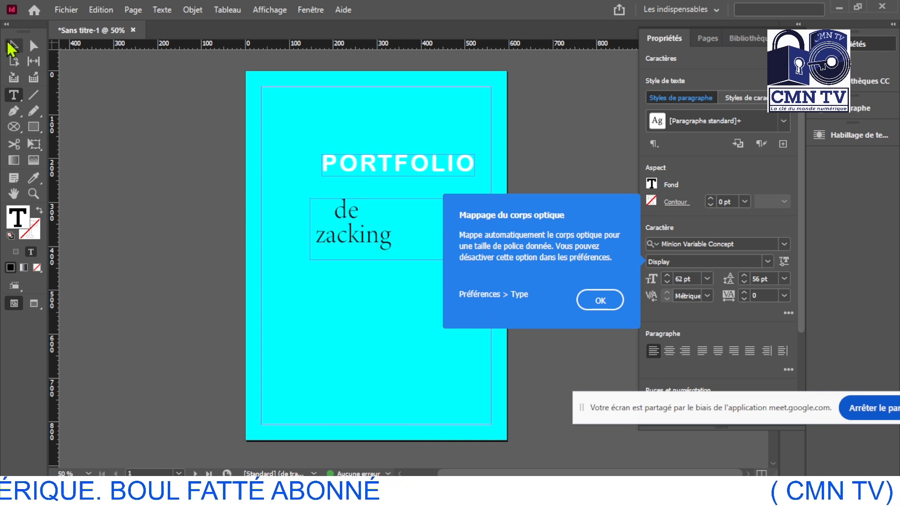
double_click(331, 211)
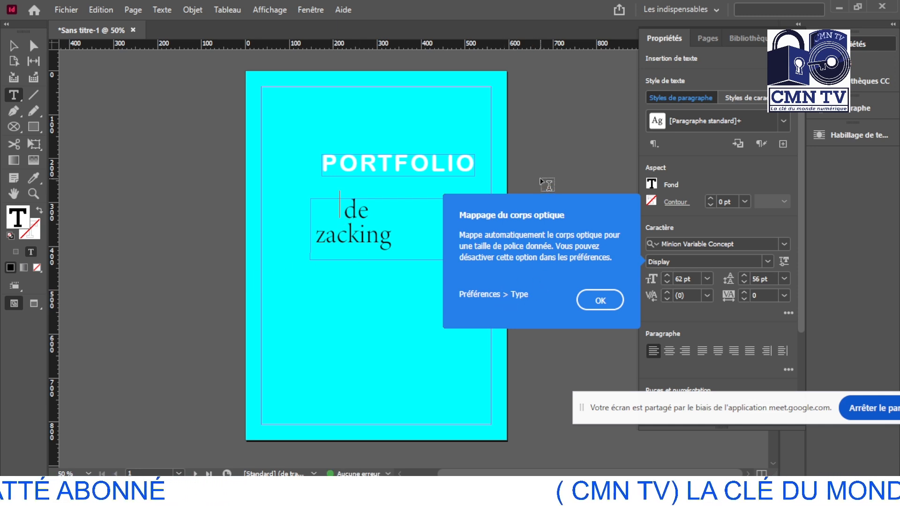
click(610, 304)
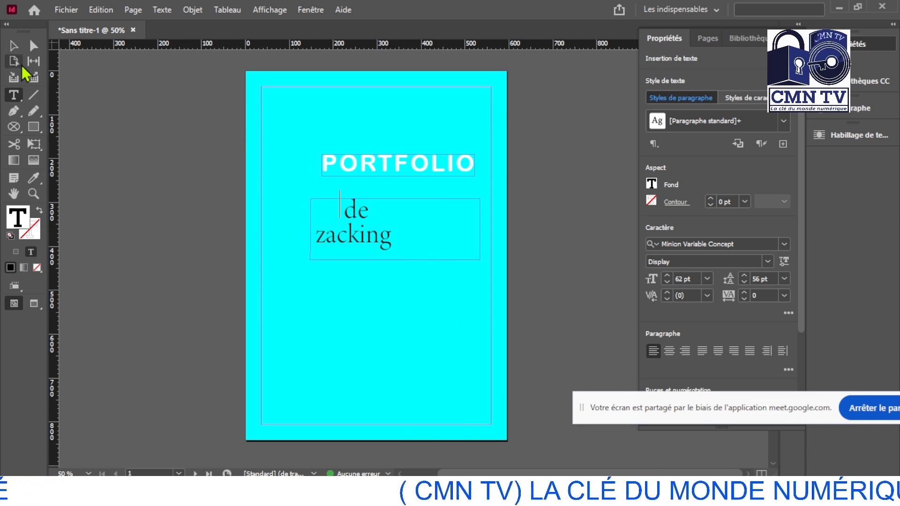
Step: Narrow the subtitle frame to 200 px and move it under PORTFOLIO to about X 248 px, Y 253 px
click(13, 46)
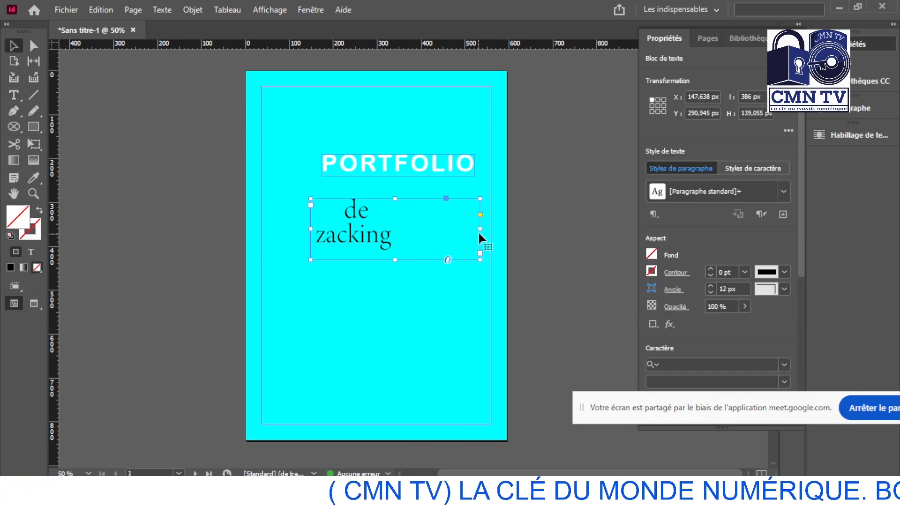
drag(479, 229, 414, 223)
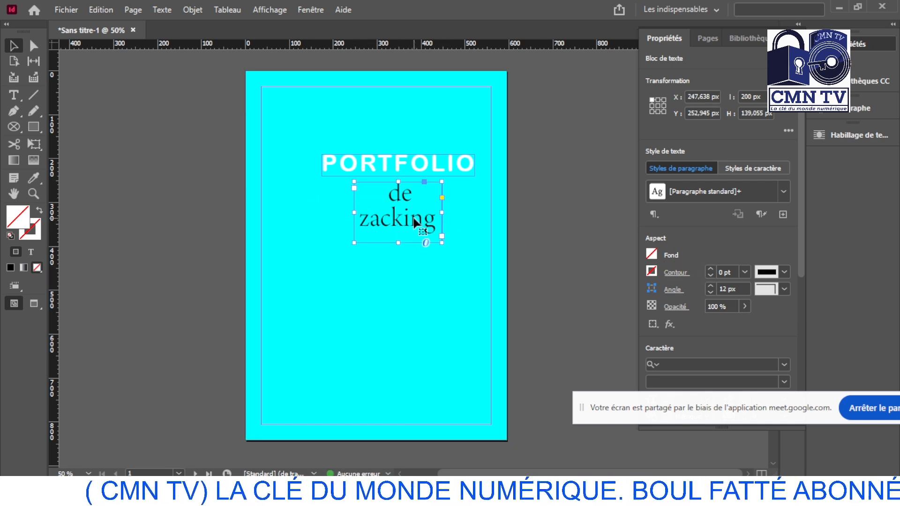
Step: Fill the subtitle's text frame with the [Papier] swatch
double_click(414, 219)
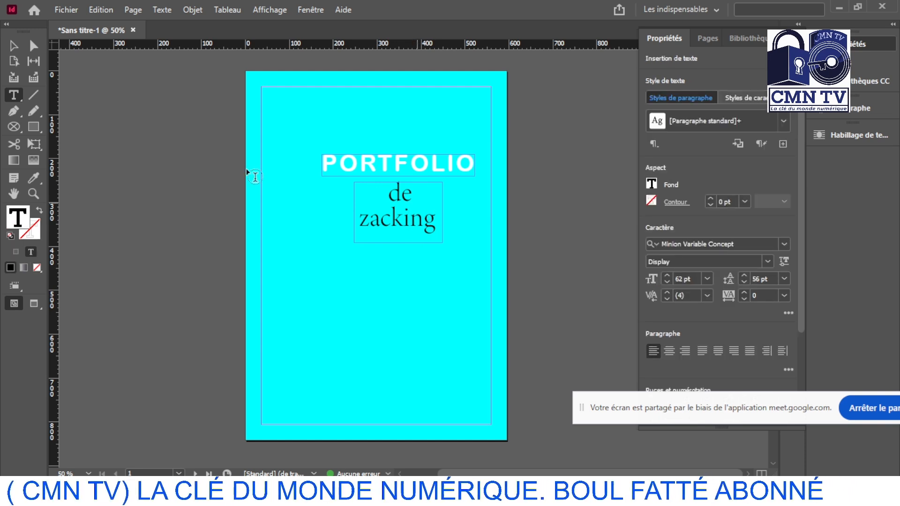
click(13, 48)
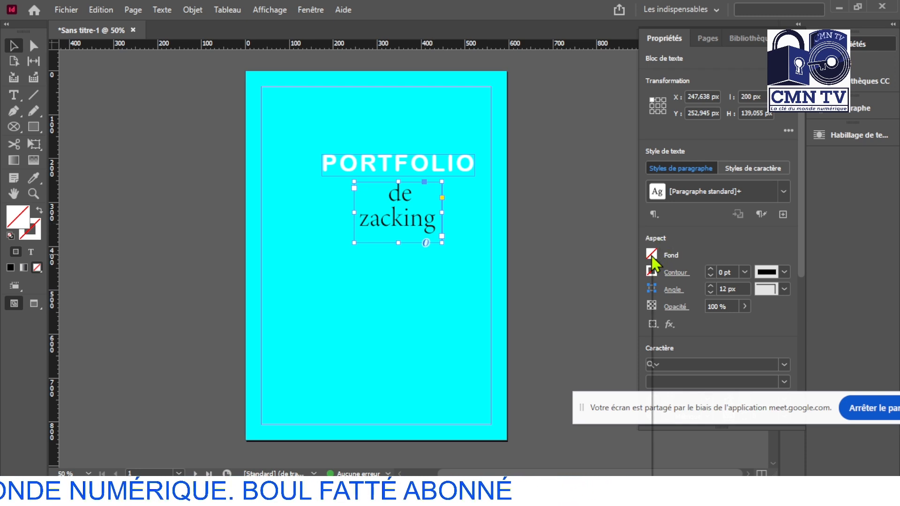
click(651, 255)
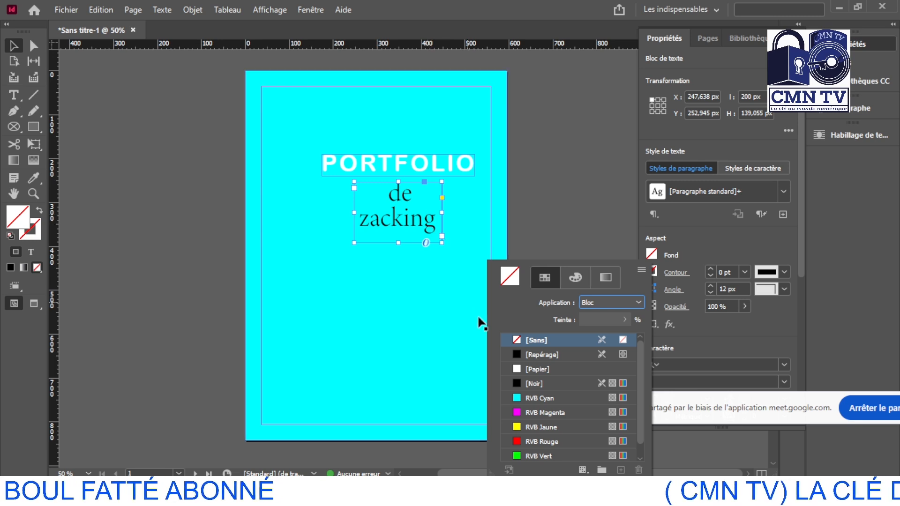
click(517, 370)
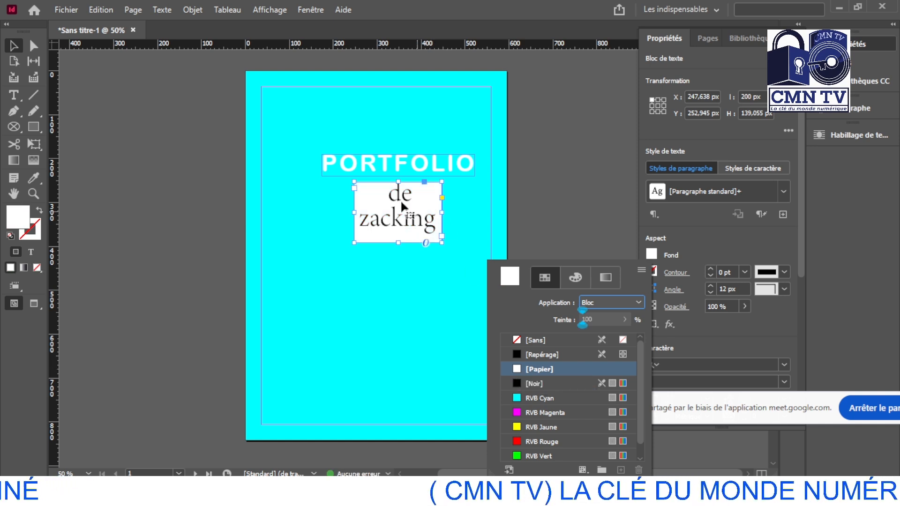
click(417, 225)
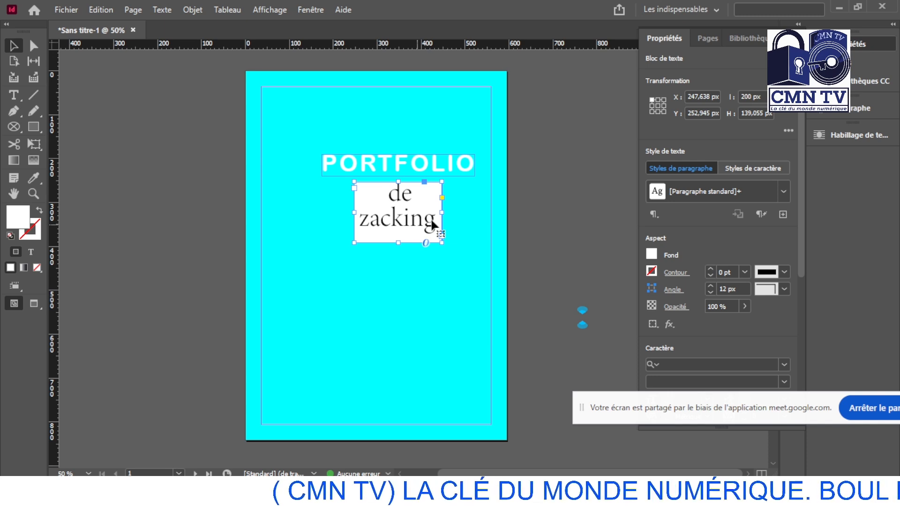
Step: Colour both lines of the subtitle text RVB Cyan
double_click(411, 216)
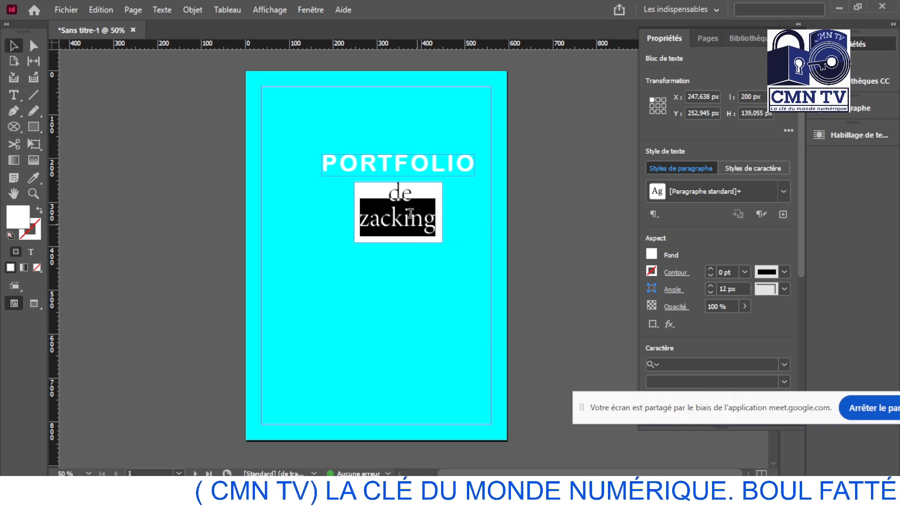
drag(434, 220, 383, 193)
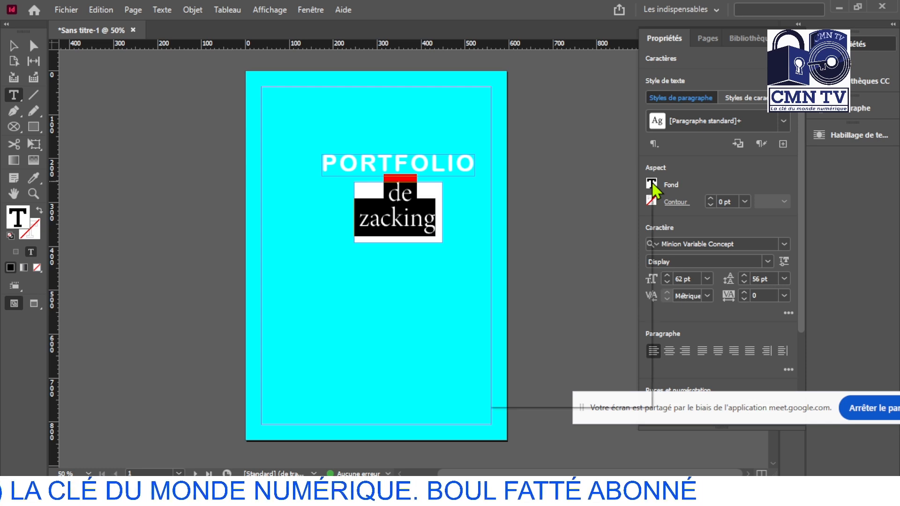
click(651, 183)
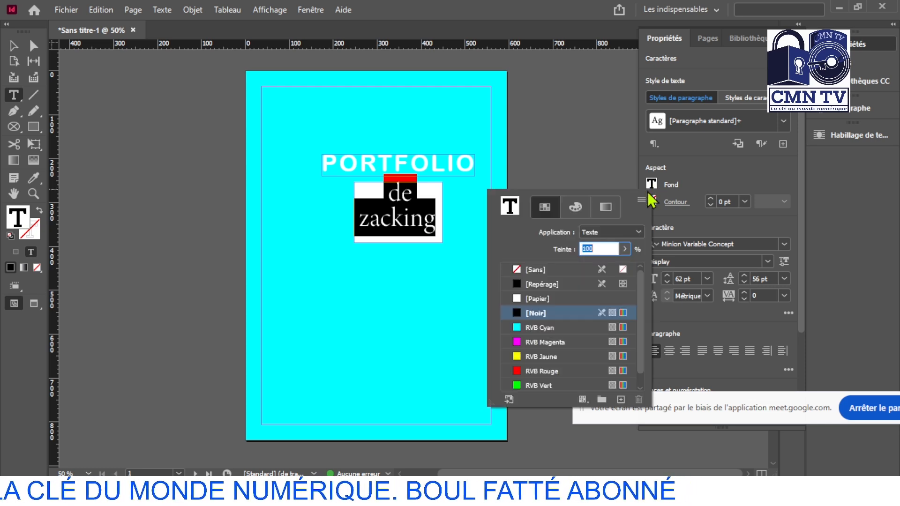
click(518, 327)
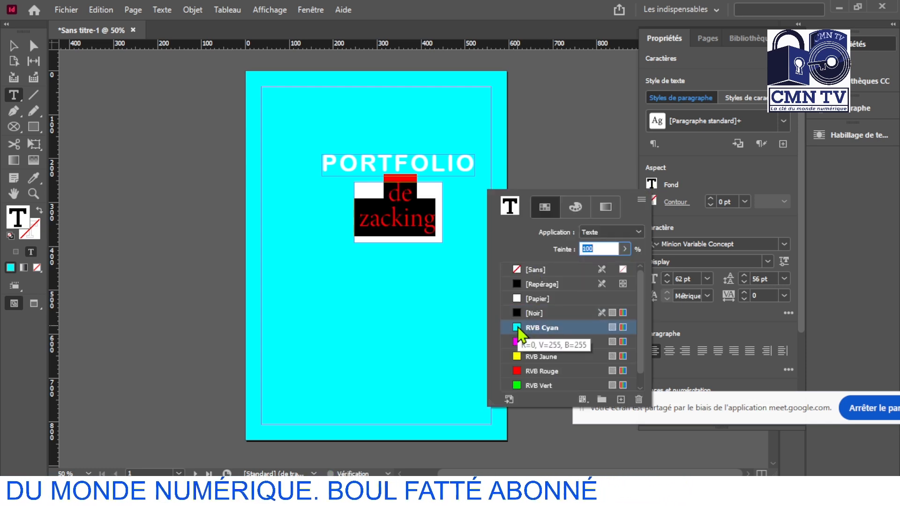
click(13, 47)
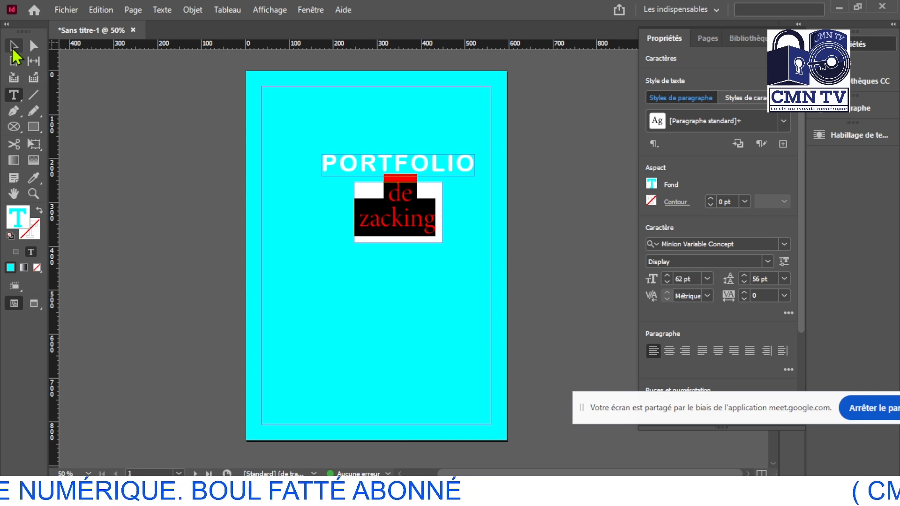
click(13, 45)
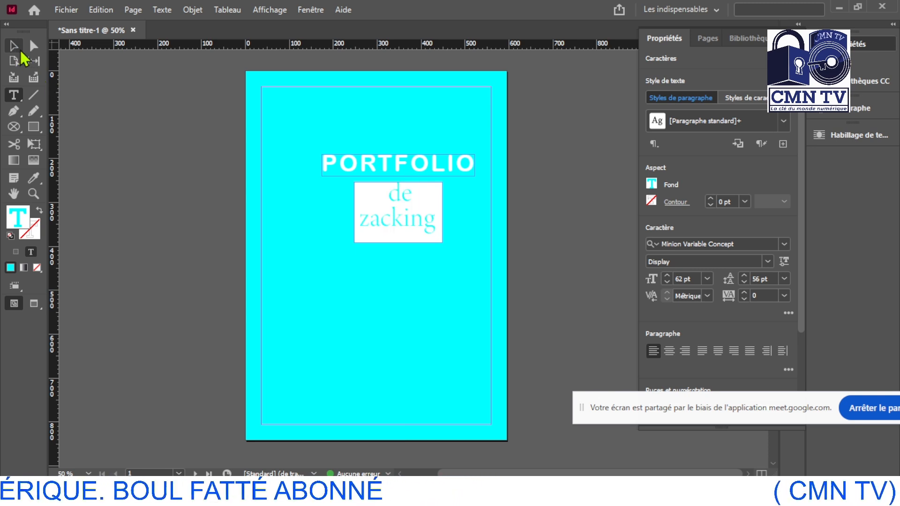
Step: Enlarge the subtitle frame to about 214 px wide and 152 px high, extending its right and upper edges
click(374, 194)
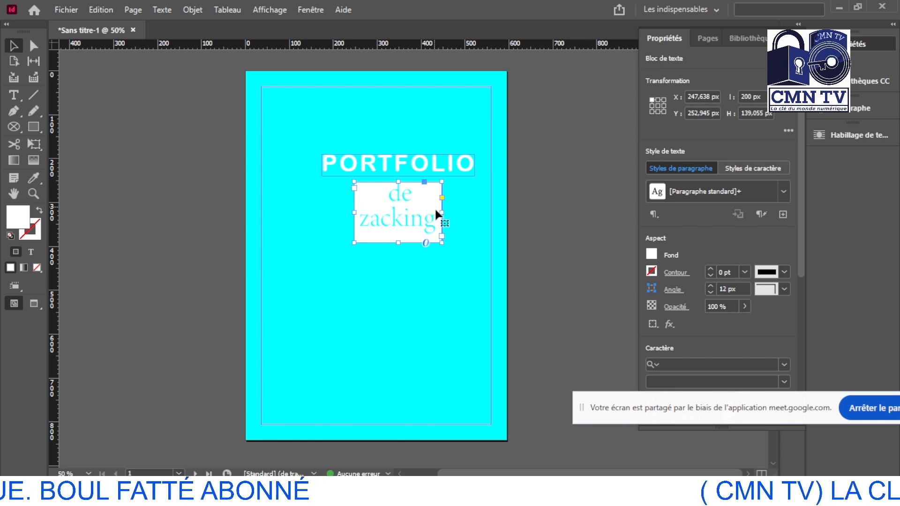
drag(441, 214, 449, 215)
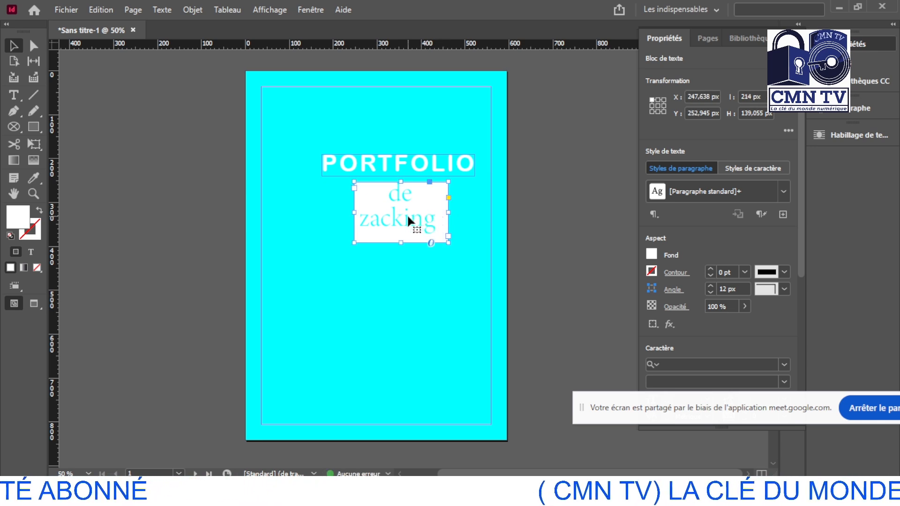
drag(400, 180, 401, 176)
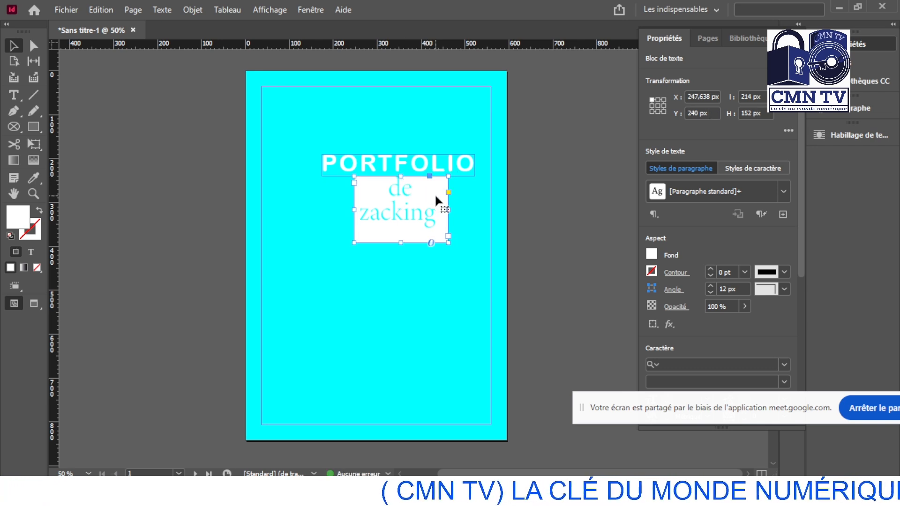
Step: Give the subtitle frame a 12 pt stroke in the Losanges évidés style
click(784, 274)
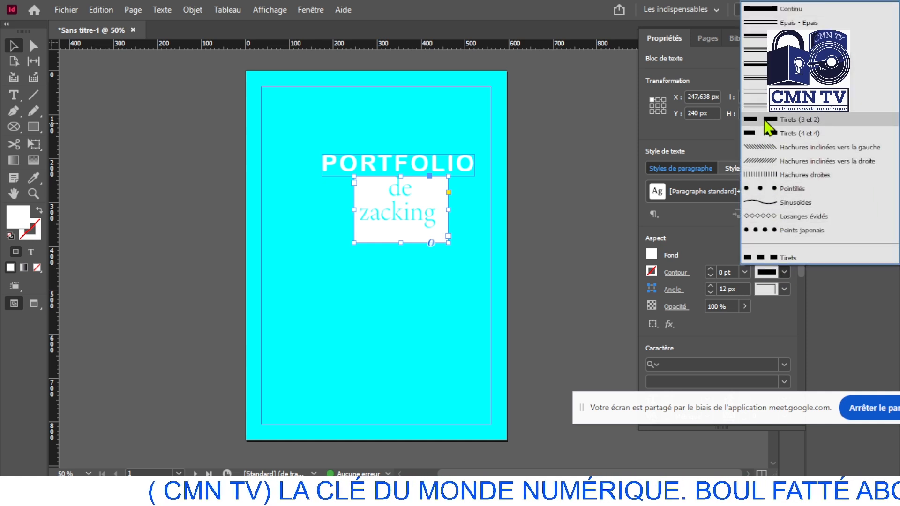
click(751, 219)
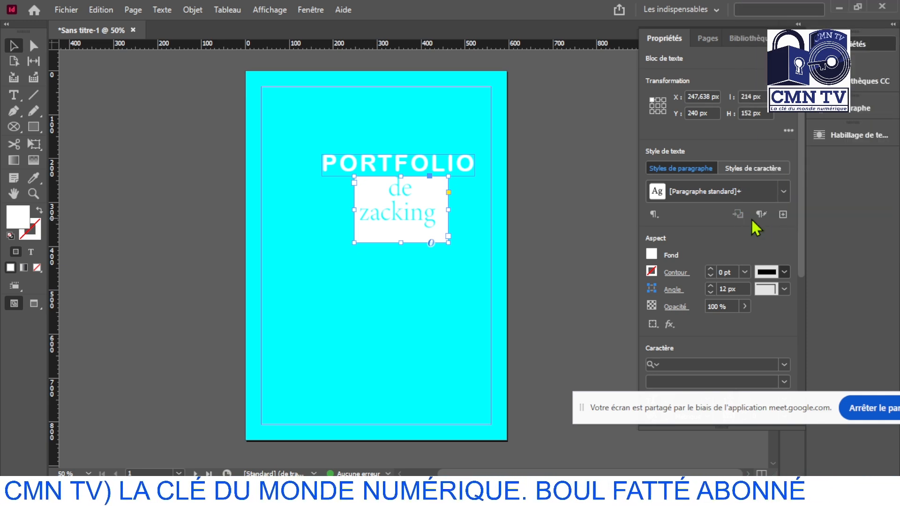
click(709, 269)
click(710, 269)
click(710, 268)
click(710, 269)
click(709, 269)
click(711, 269)
click(711, 269)
click(711, 268)
click(711, 269)
click(711, 269)
click(711, 269)
click(711, 269)
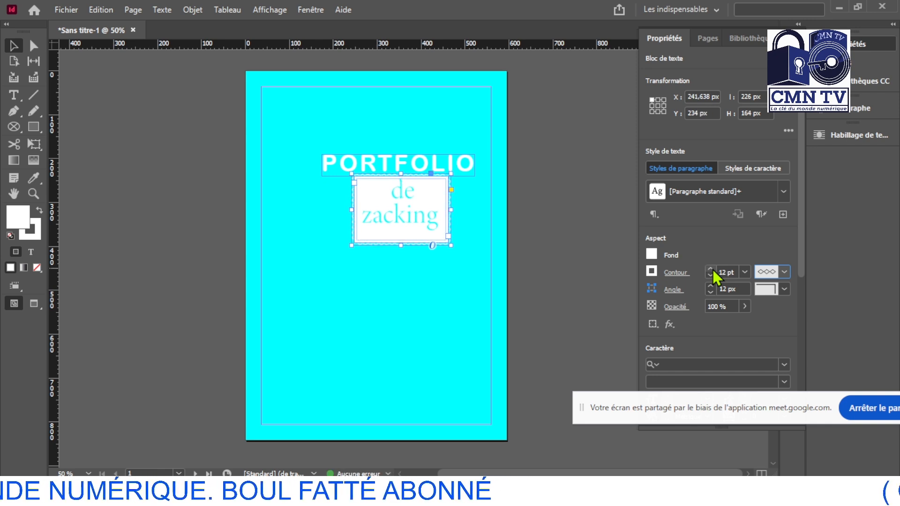
Step: Move PORTFOLIO up to about X 185 px, Y 77 px, and the subtitle frame to about X 260 px, Y 220 px
drag(435, 201, 434, 205)
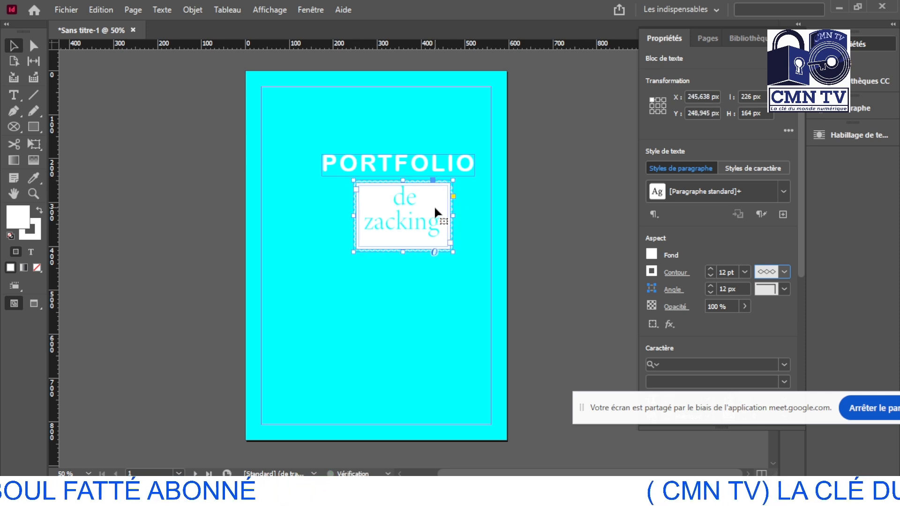
click(158, 189)
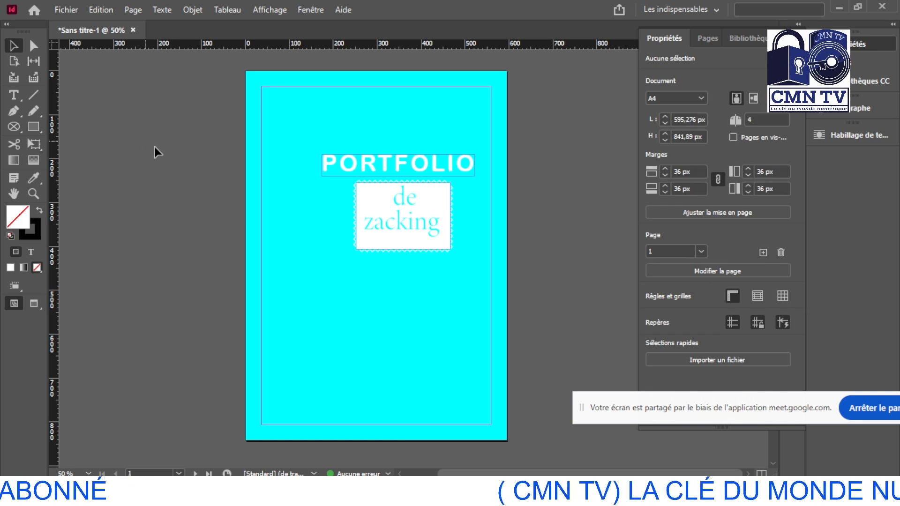
drag(415, 162, 415, 111)
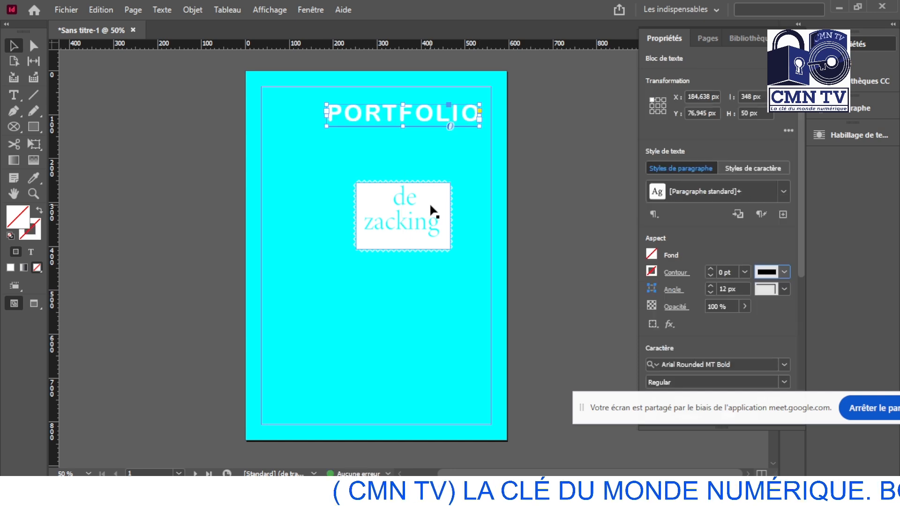
drag(429, 206, 437, 157)
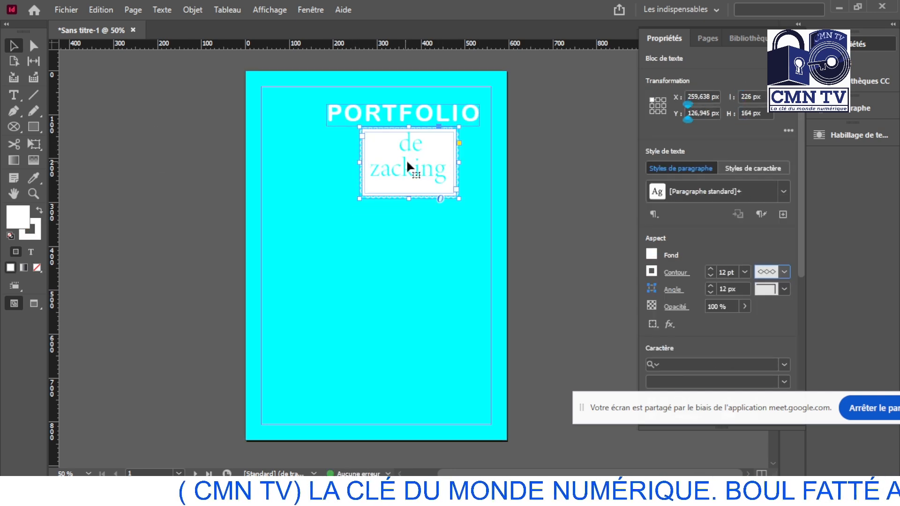
drag(434, 142, 435, 186)
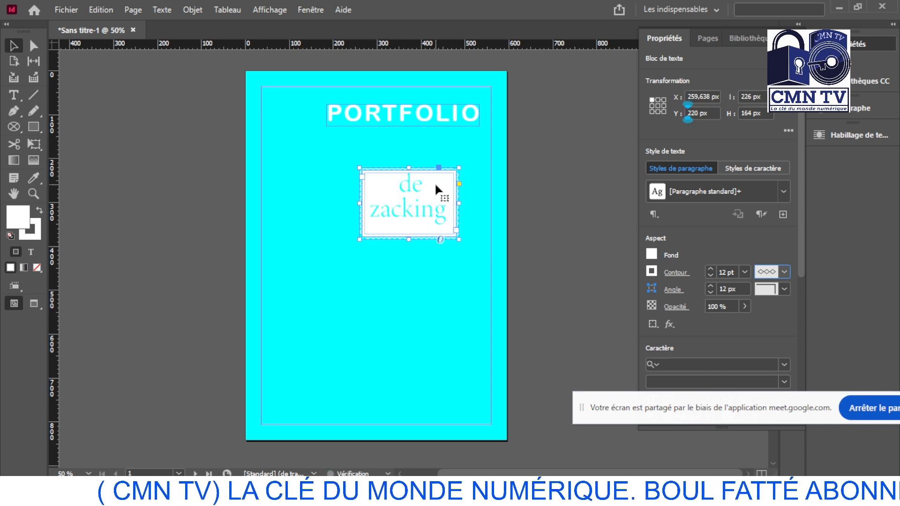
Step: Start importing a file and open the "journée d'aceuil P12" folder on drive E
click(65, 10)
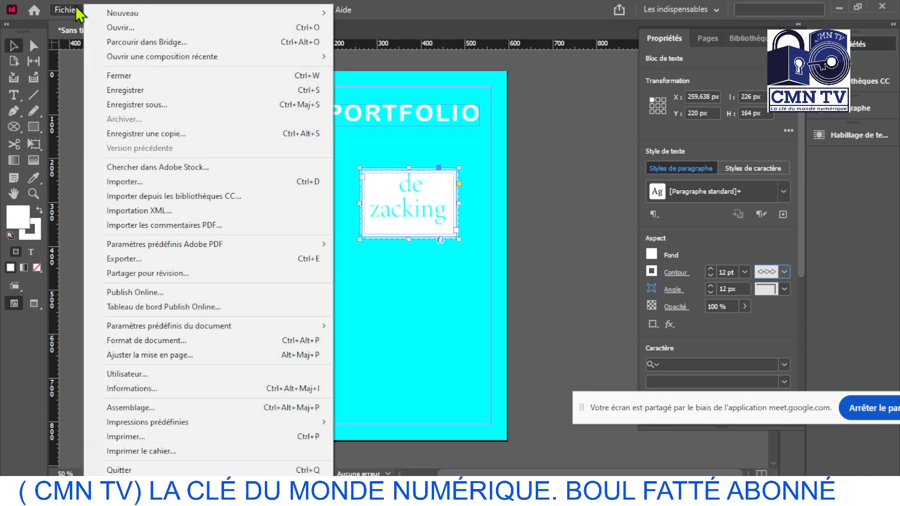
click(145, 182)
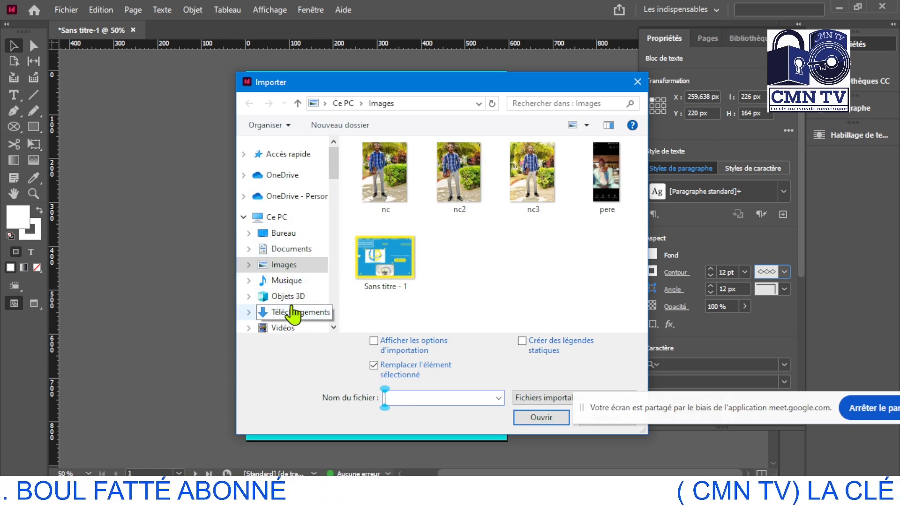
scroll(295, 323, down, 1)
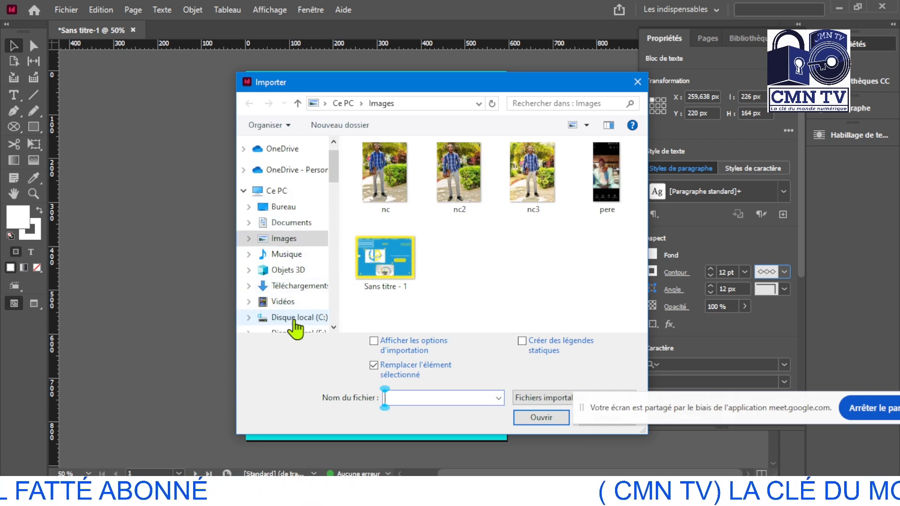
scroll(334, 331, down, 3)
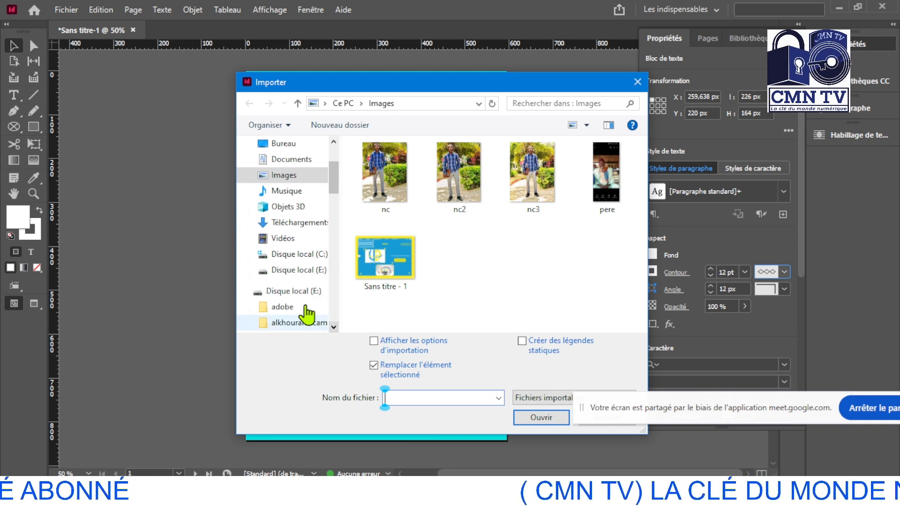
scroll(335, 331, down, 2)
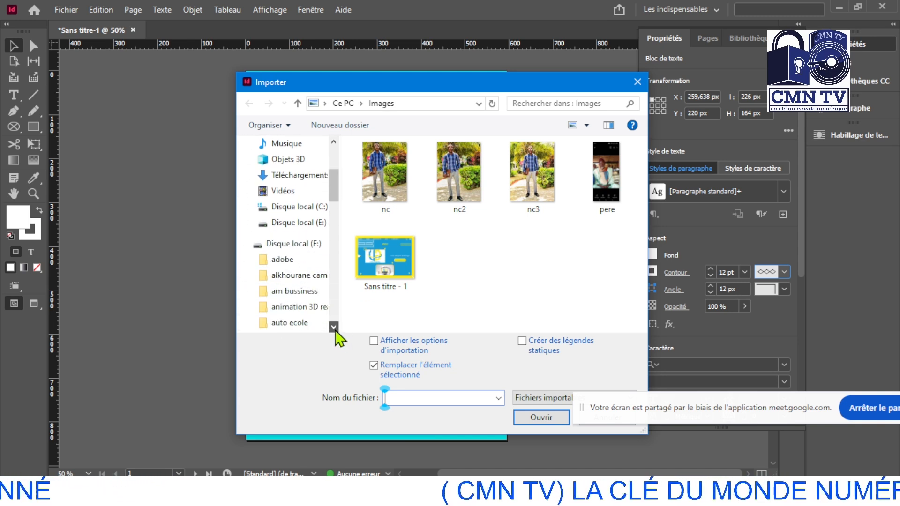
scroll(335, 330, down, 6)
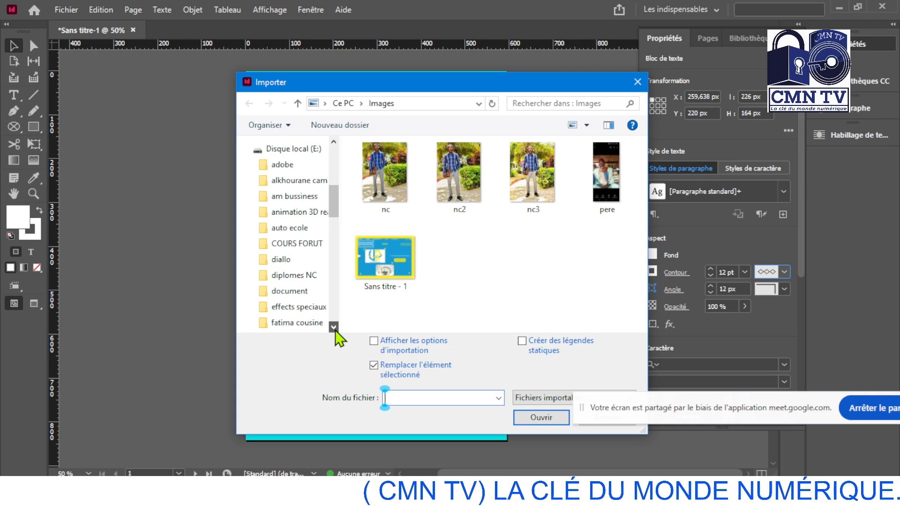
scroll(334, 330, down, 6)
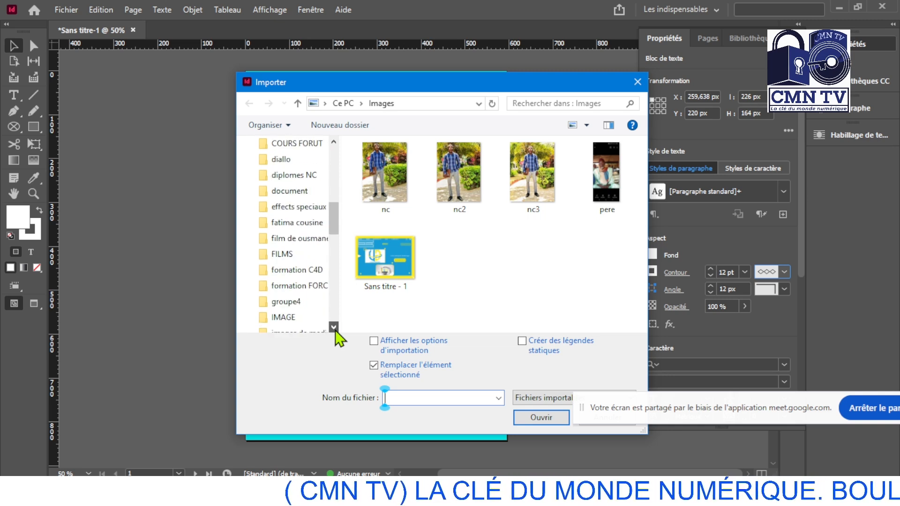
click(334, 328)
click(334, 328)
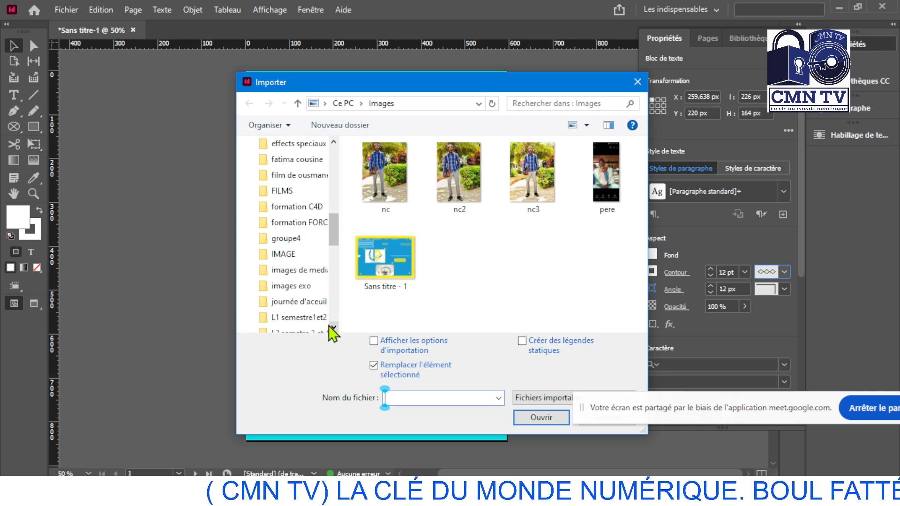
click(308, 302)
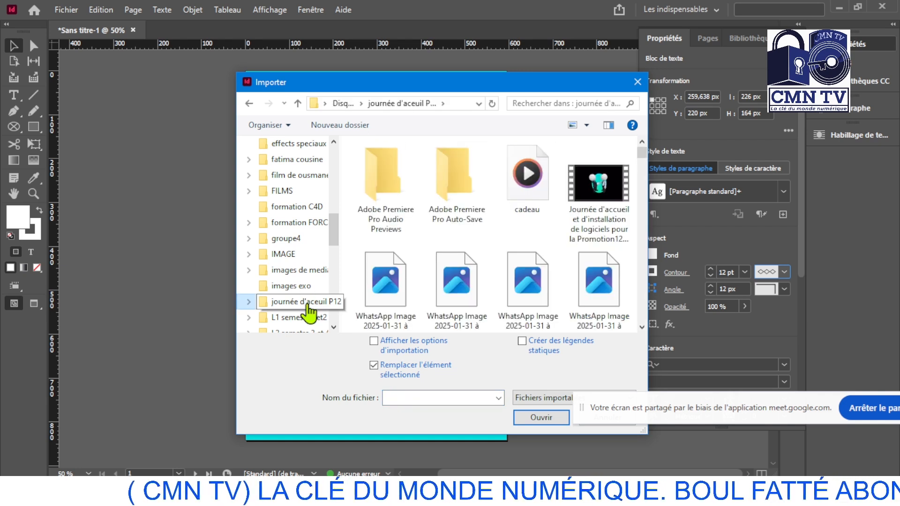
Step: Import the WhatsApp photo of the seated speaker in a dark jacket holding a microphone
click(642, 328)
scroll(642, 330, down, 2)
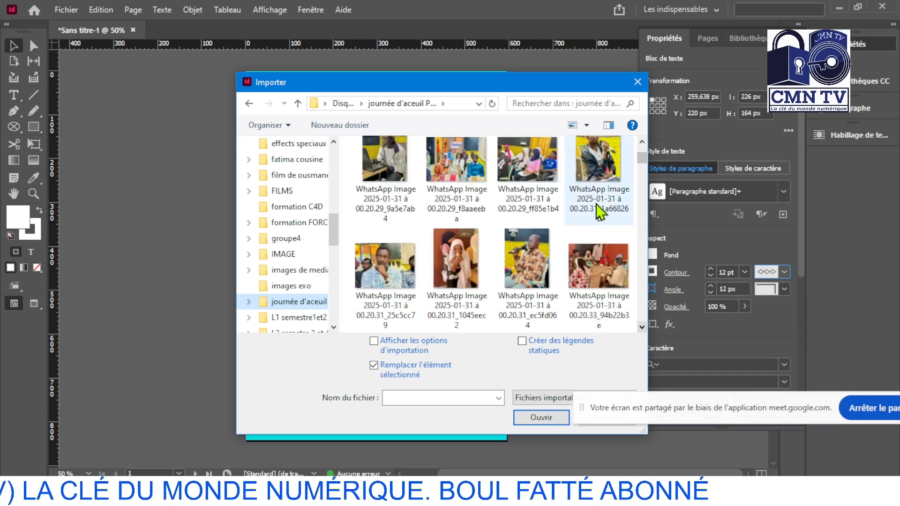
click(597, 180)
click(540, 416)
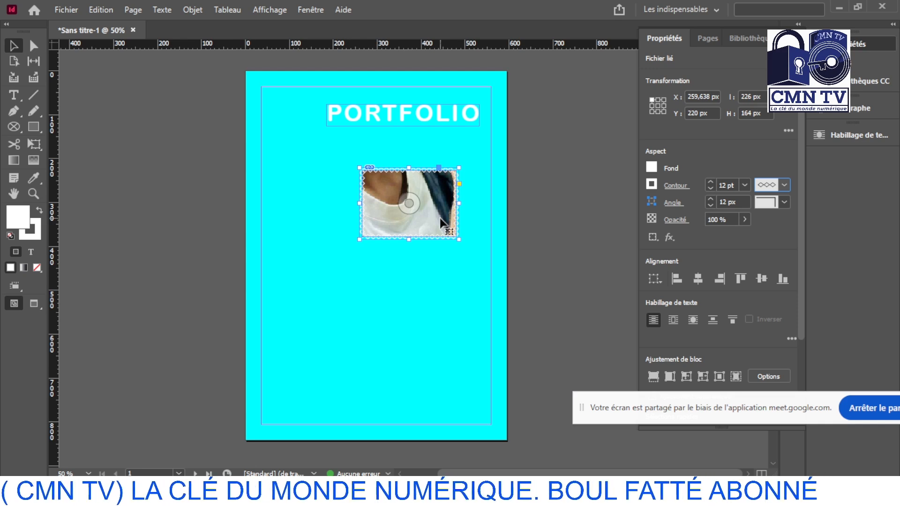
Step: Undo the subtitle's replacement and place the photo beside it at about 196.5 × 262 px, X 62 px, Y 197 px
key(ctrl+z)
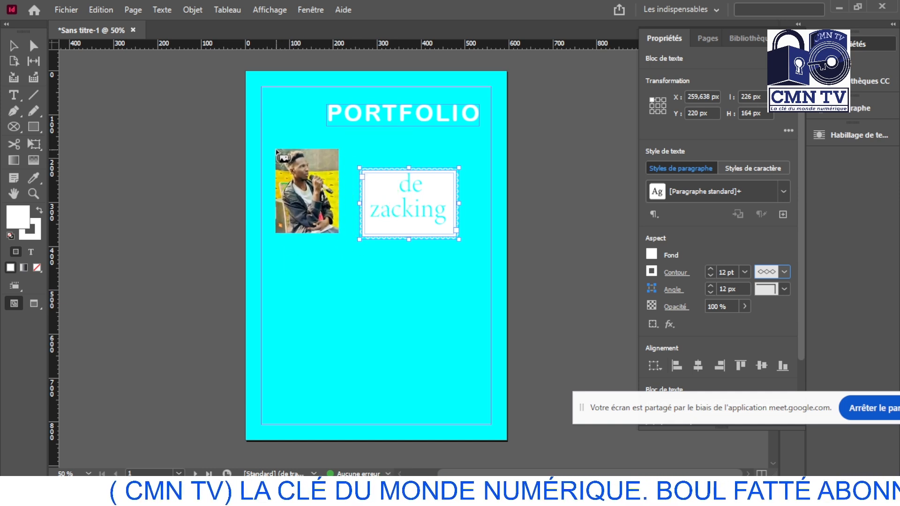
drag(272, 158, 375, 275)
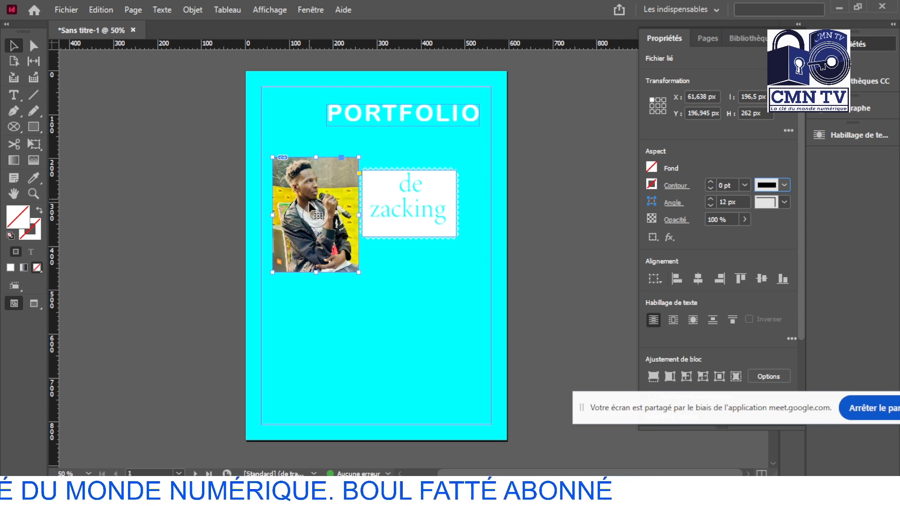
Step: Try moving the photo upward inside its frame, to vertical offsets of -38 px and about -75 px, and undo the moves
drag(311, 209, 306, 192)
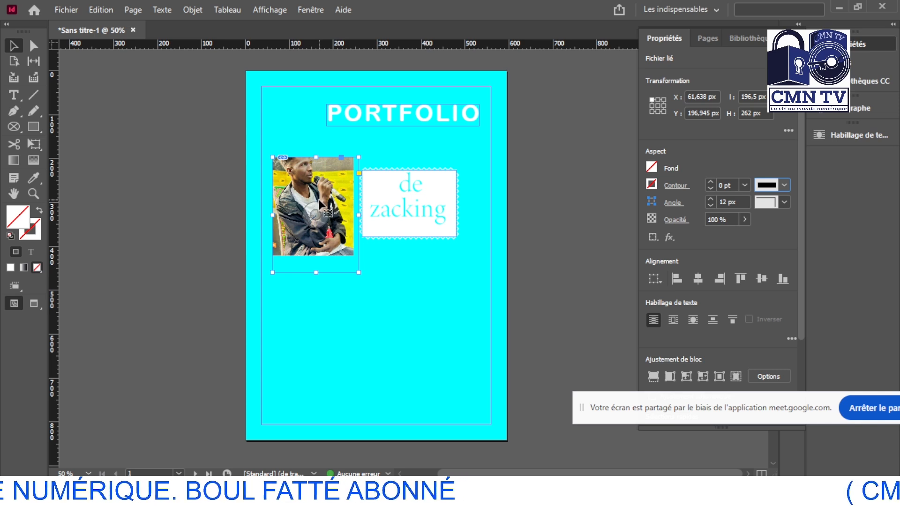
key(ctrl+z)
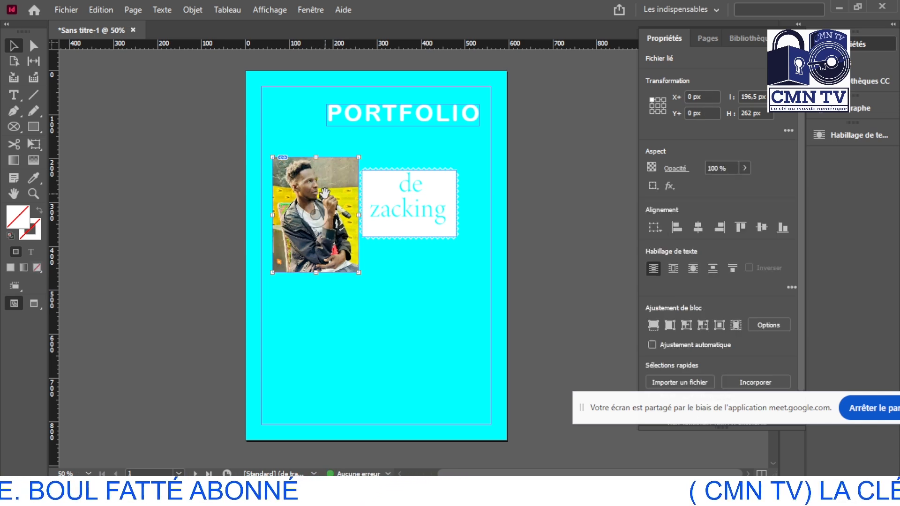
drag(333, 185, 333, 172)
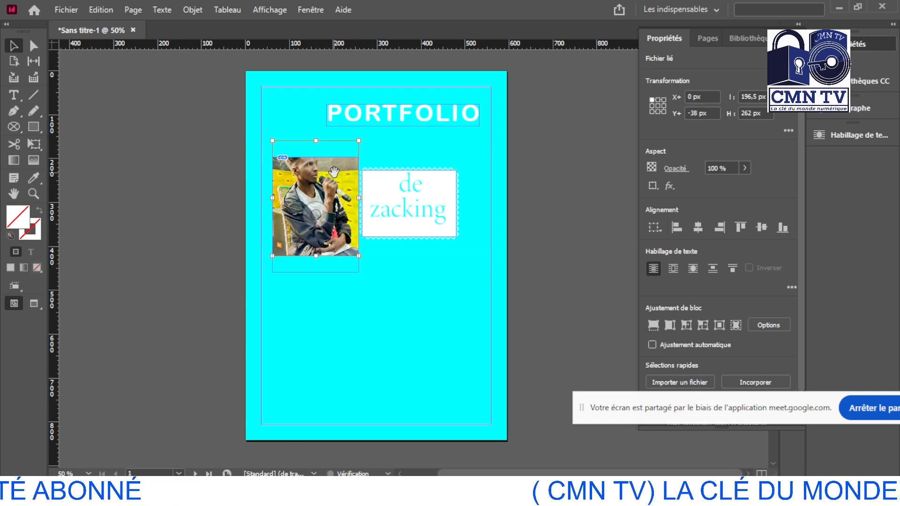
drag(322, 165, 322, 148)
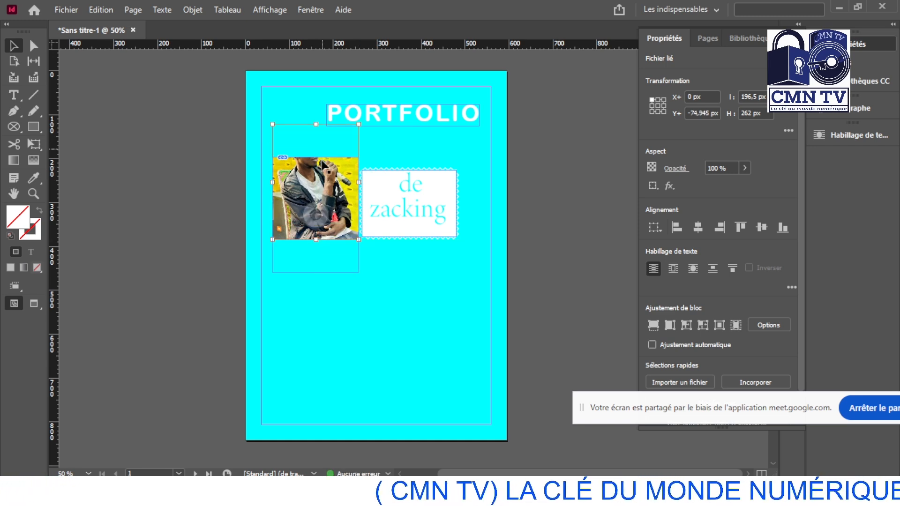
key(ctrl+z)
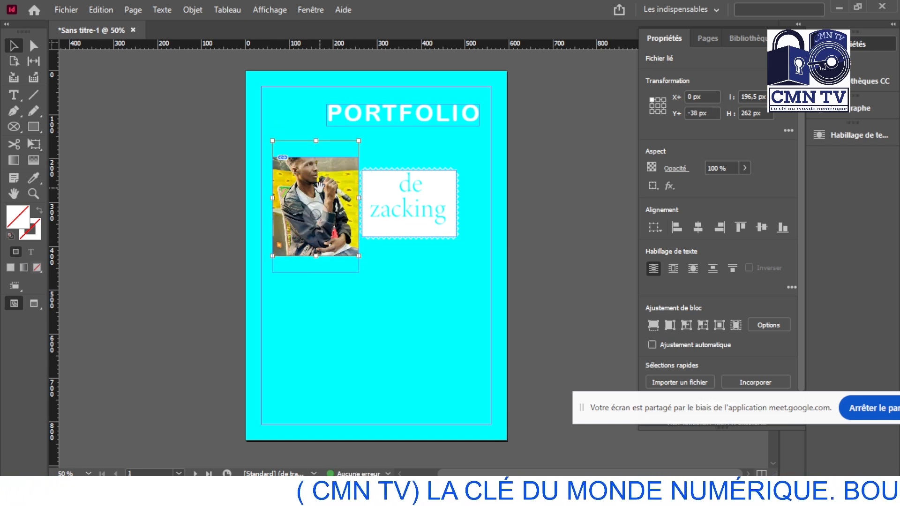
key(ctrl+z)
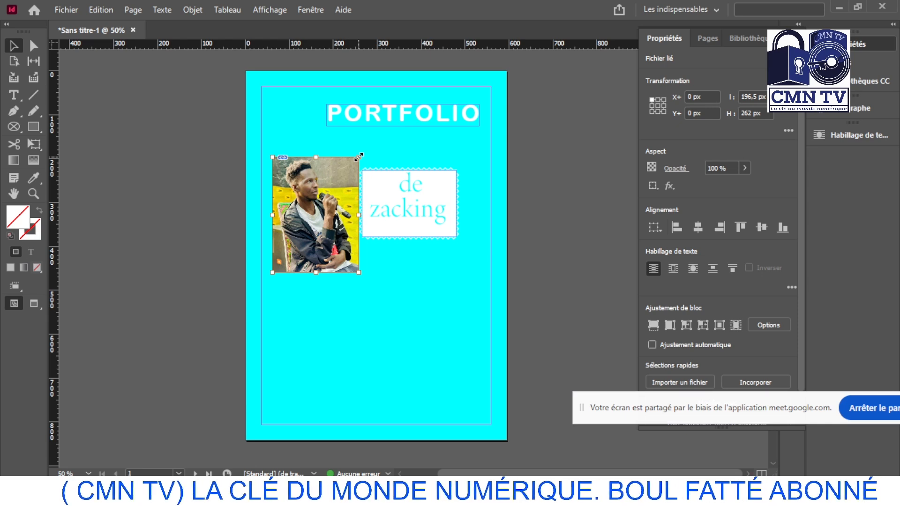
Step: Try enlarging the picture inside its frame to 236 × 316 px with a horizontal offset of -19.75 px, and undo both changes
drag(358, 156, 377, 133)
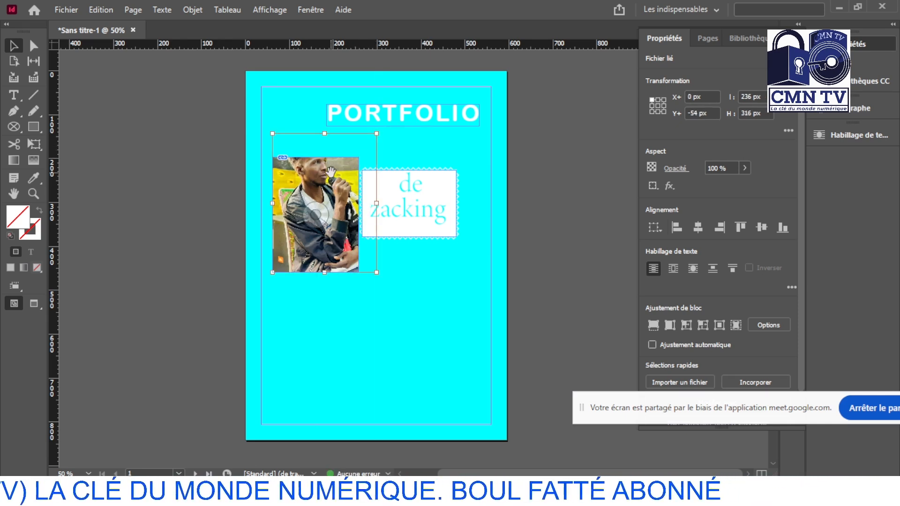
drag(331, 172, 323, 172)
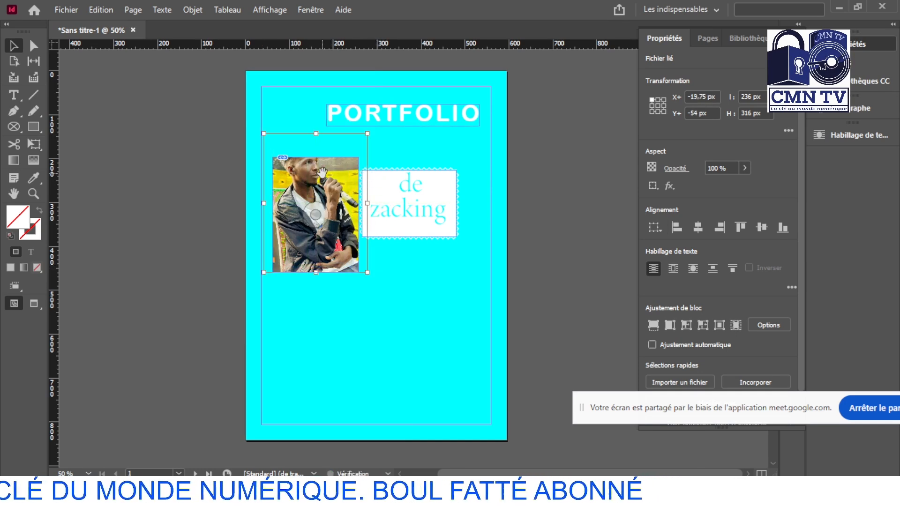
key(ctrl+z)
key(ctrl+z)
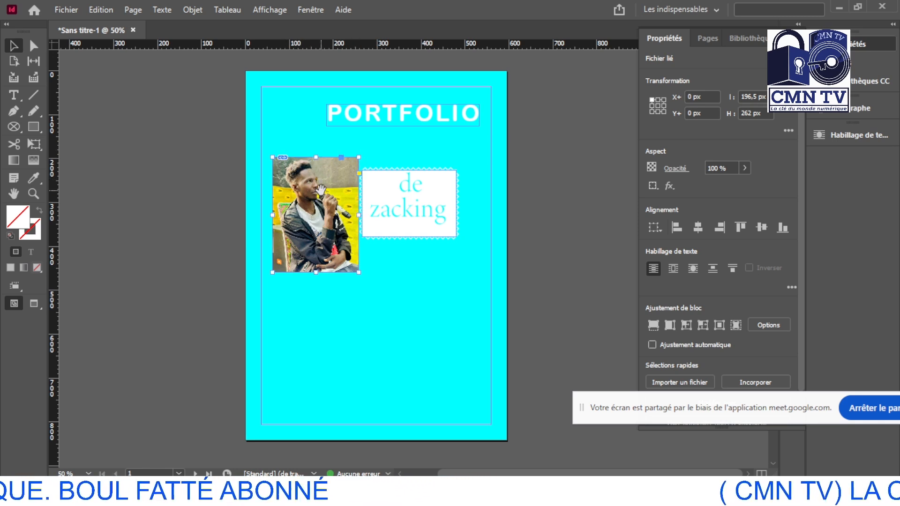
Step: Try enlarging the photo frame and the picture inside it to 236 × 322 px, and undo both resizes
click(344, 196)
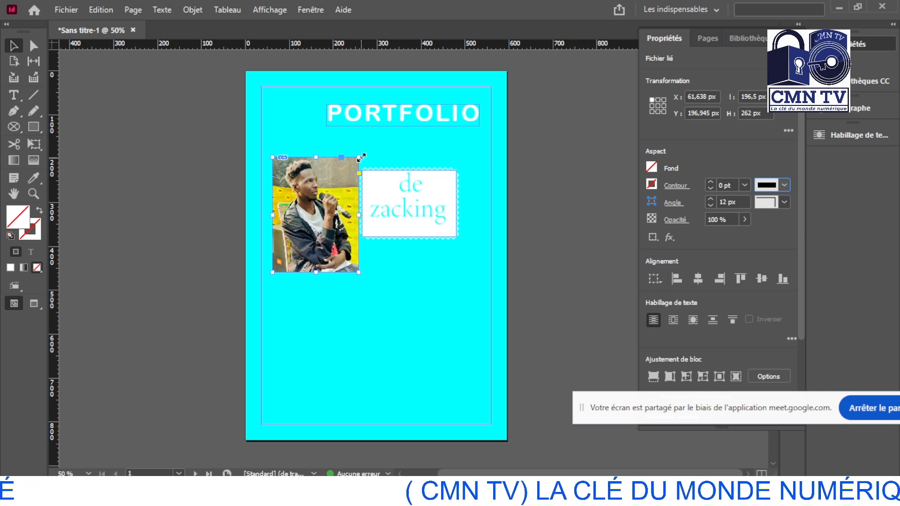
drag(361, 157, 377, 131)
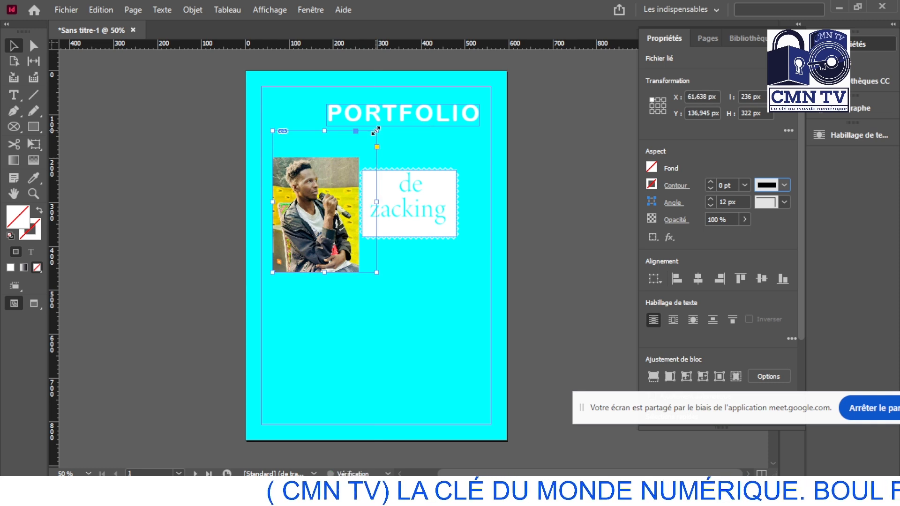
double_click(348, 170)
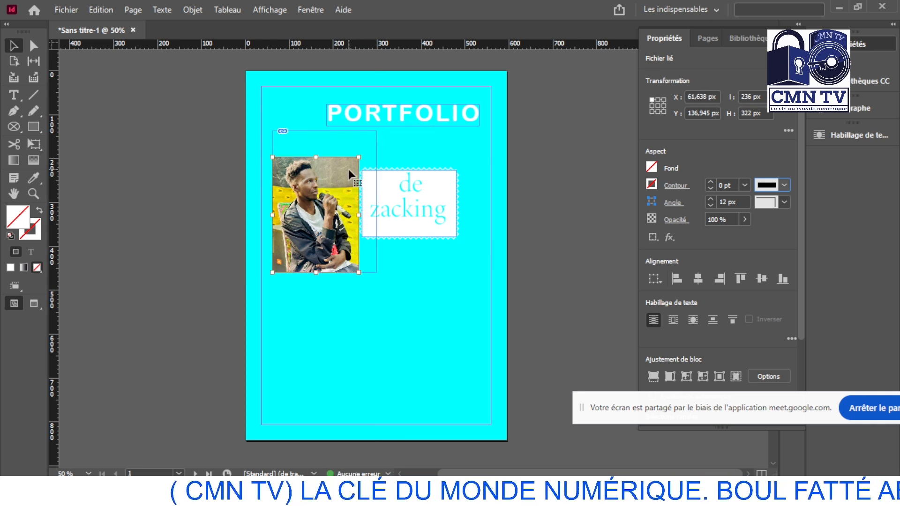
drag(360, 158, 377, 131)
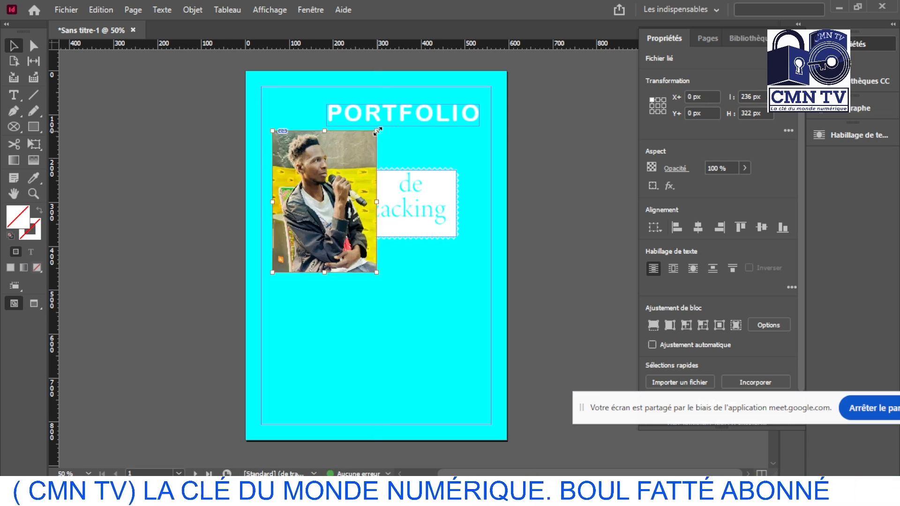
key(ctrl+z)
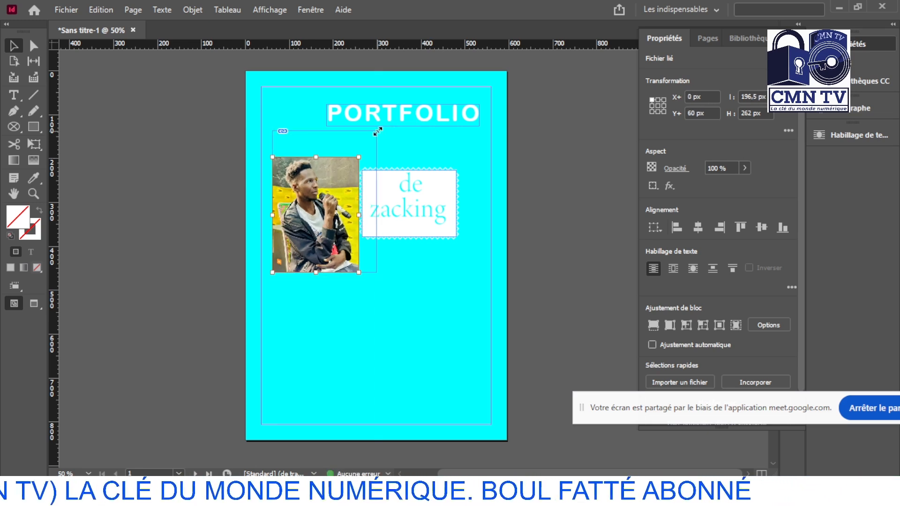
key(Escape)
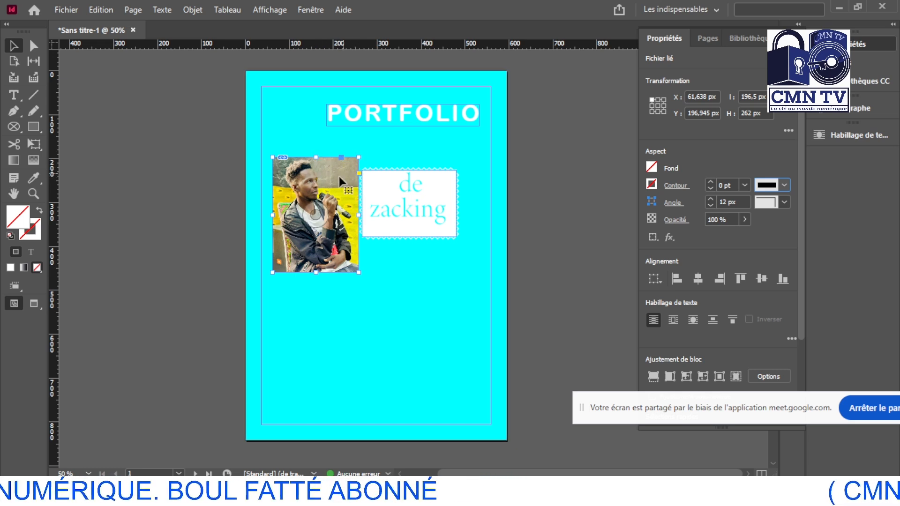
Step: Shift the picture inside its frame to an offset of 1.5 px, -14 px, and extend the frame upward to 292 px high
drag(315, 214, 316, 200)
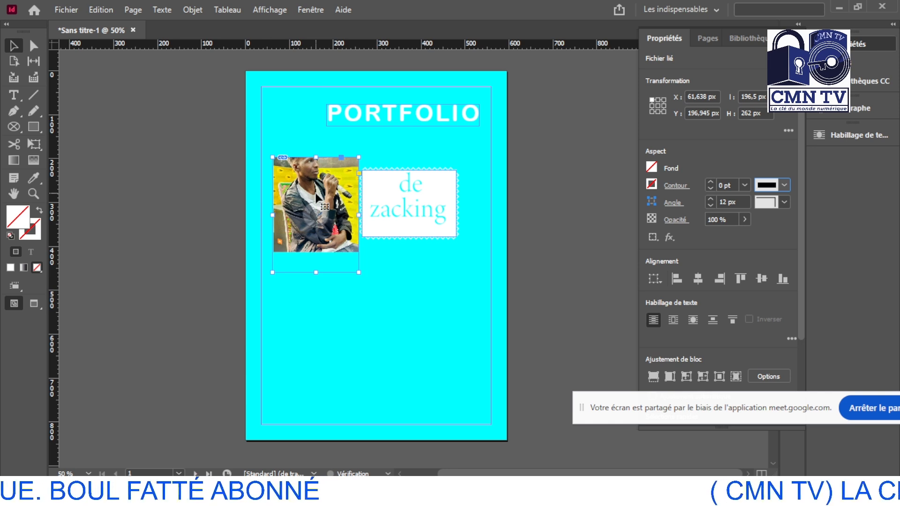
click(341, 159)
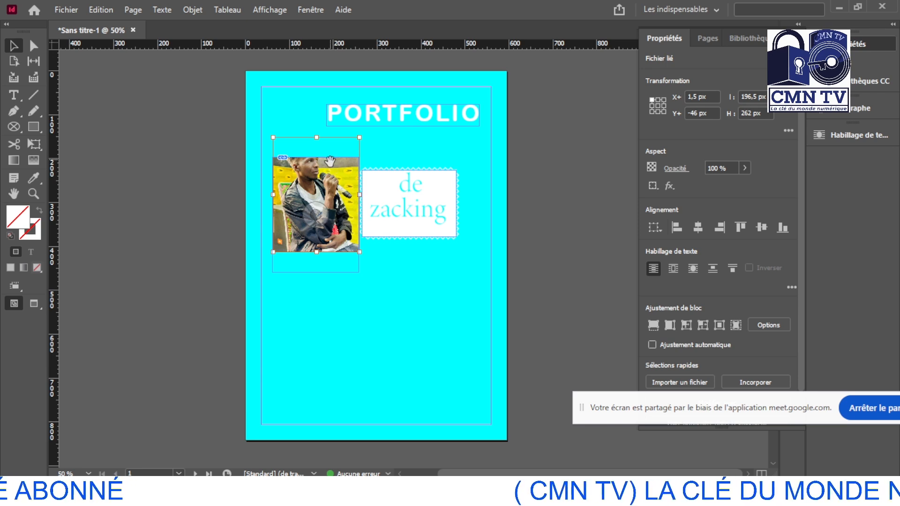
drag(330, 163, 331, 177)
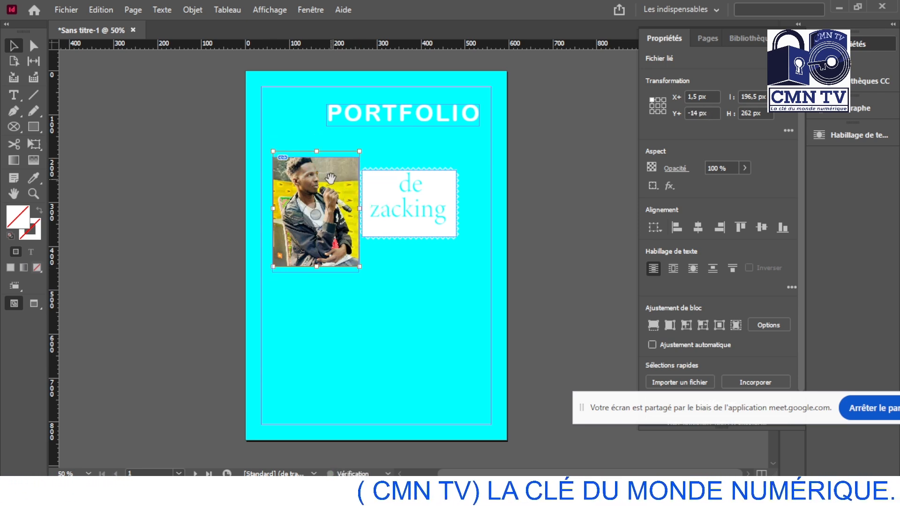
click(315, 213)
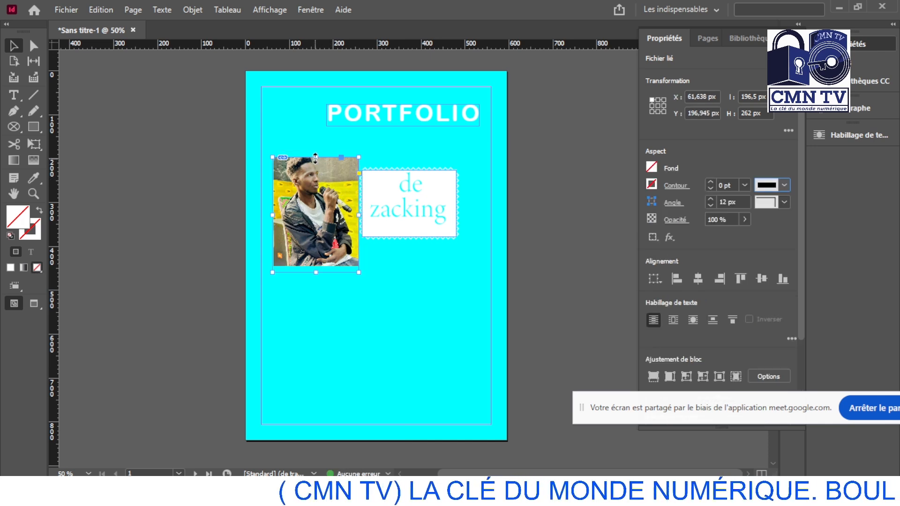
drag(315, 151, 315, 144)
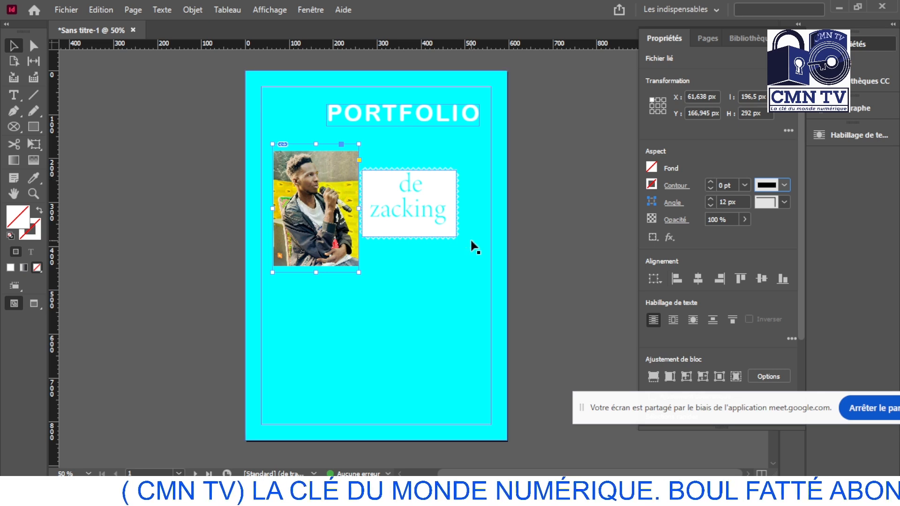
Step: Move the photo to X 60 px, Y about 129 px, and the subtitle frame to about X 278 px, Y 176 px
click(544, 243)
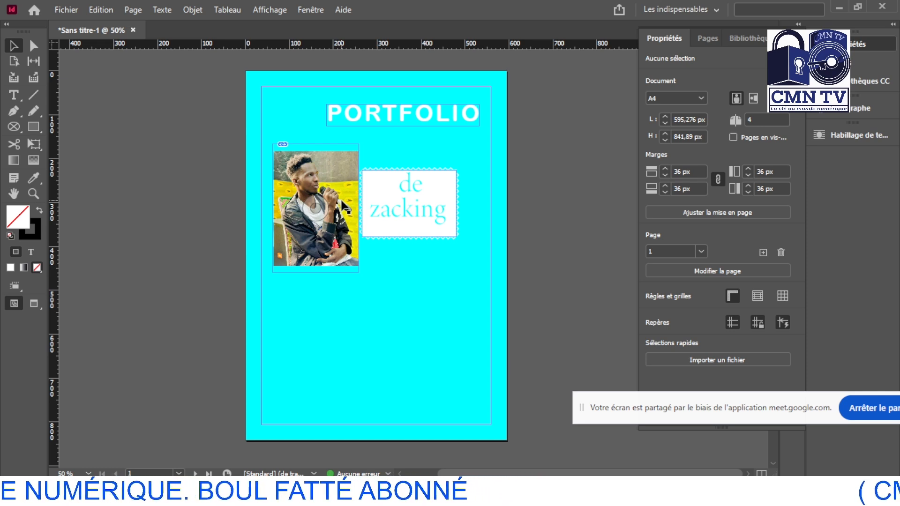
drag(409, 211, 418, 184)
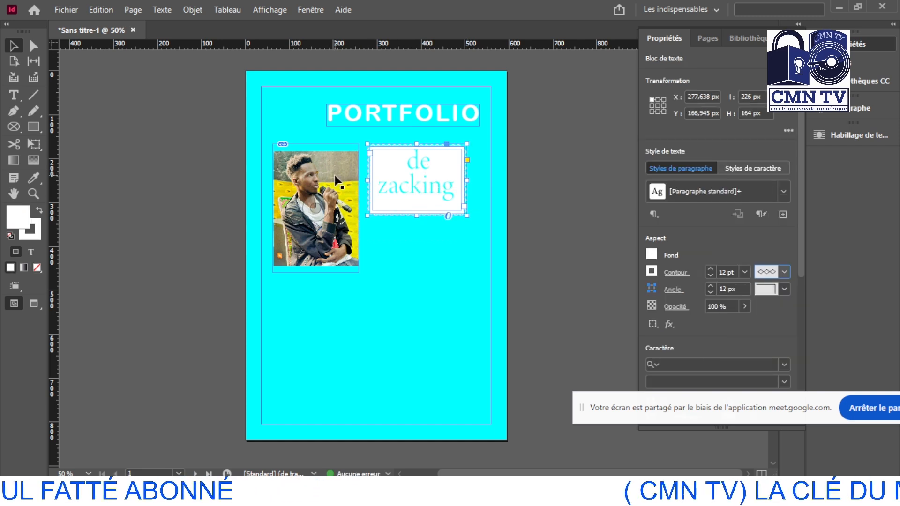
drag(335, 176, 334, 159)
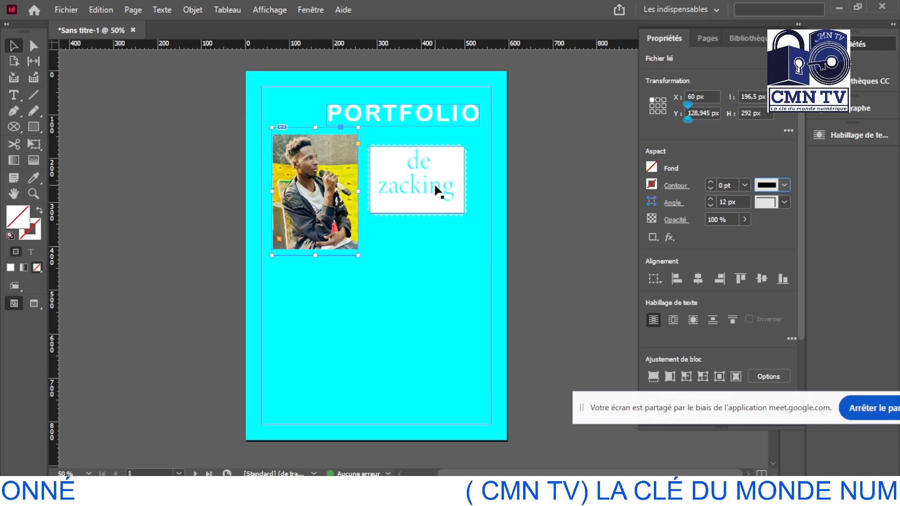
drag(443, 197, 443, 201)
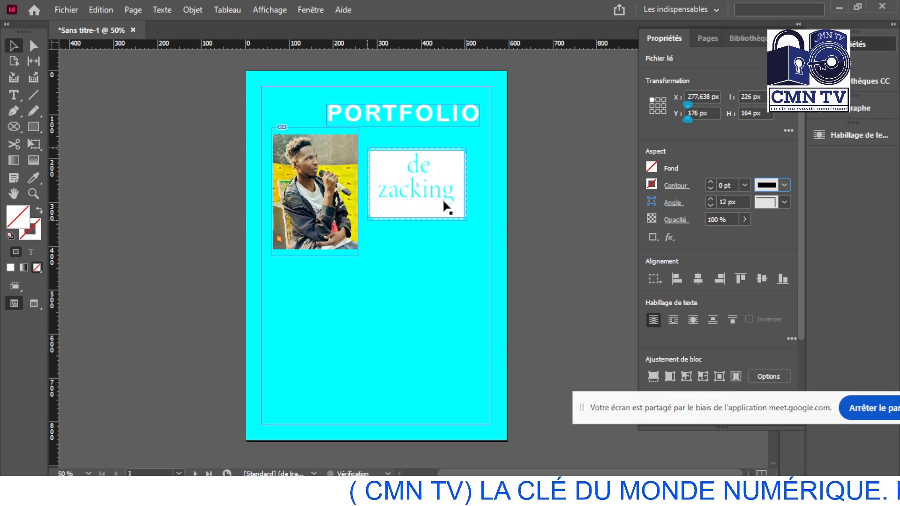
Step: Trim the photo frame's upper and lower edges to the picture, giving Y about 143 px and a height of about 267 px
click(344, 156)
drag(314, 126, 316, 134)
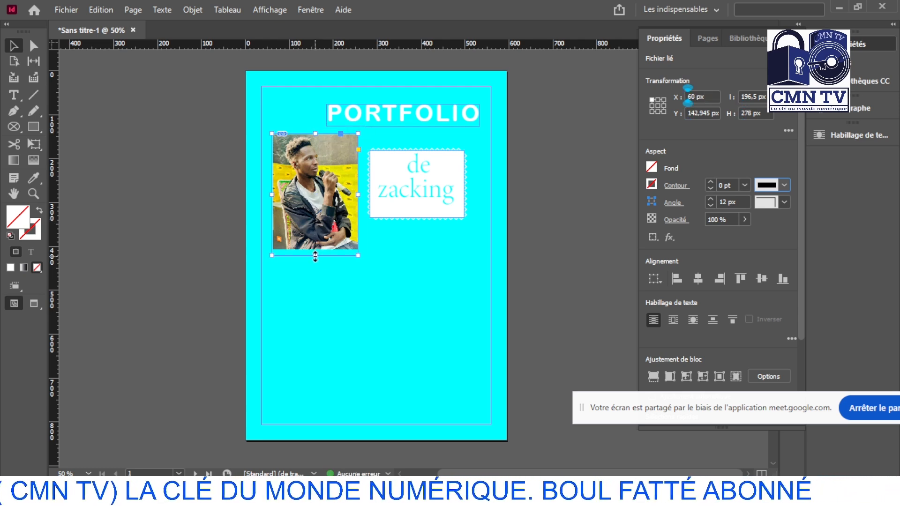
drag(314, 255, 315, 251)
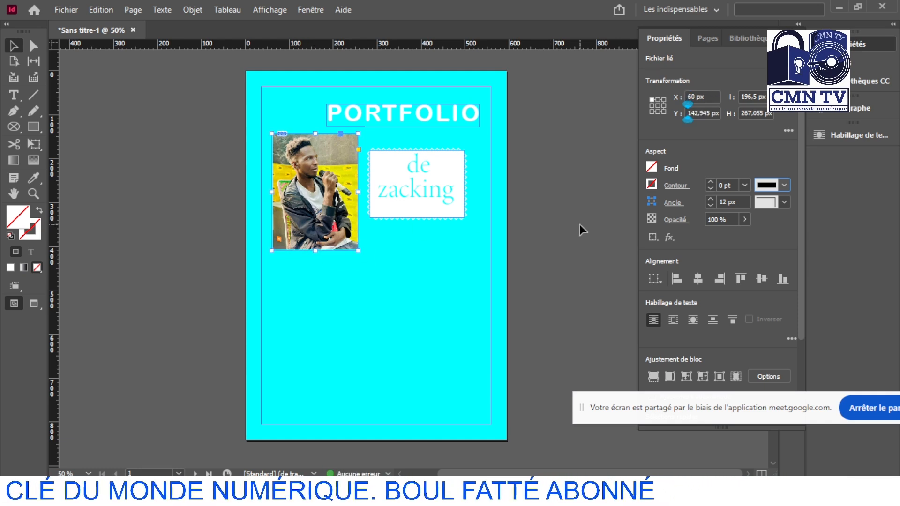
Step: Apply Fantaisie corners of 20 px to the photo frame and deselect it
click(783, 204)
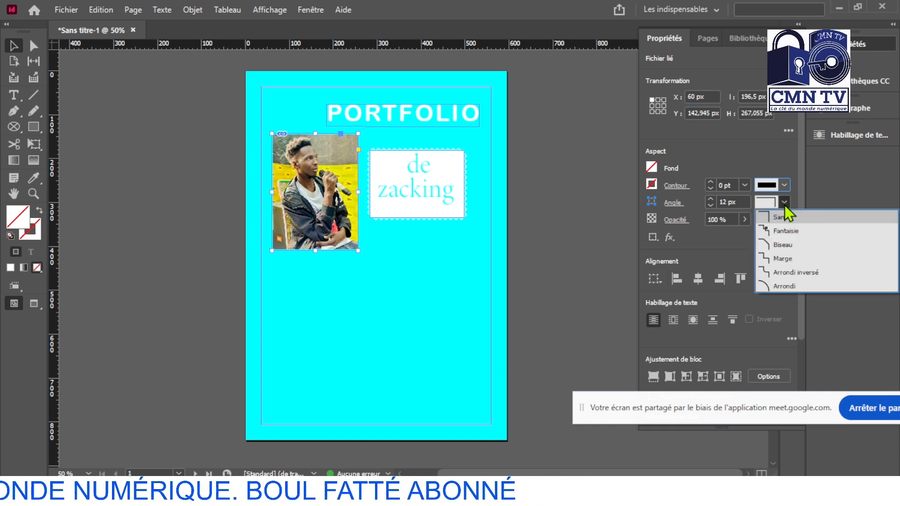
click(779, 231)
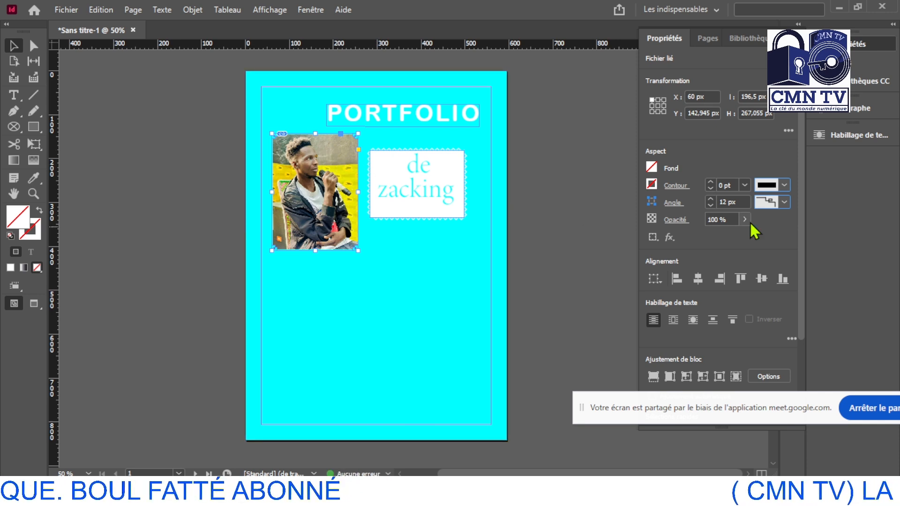
click(713, 198)
click(714, 198)
click(713, 199)
click(713, 198)
click(713, 198)
click(713, 198)
click(713, 198)
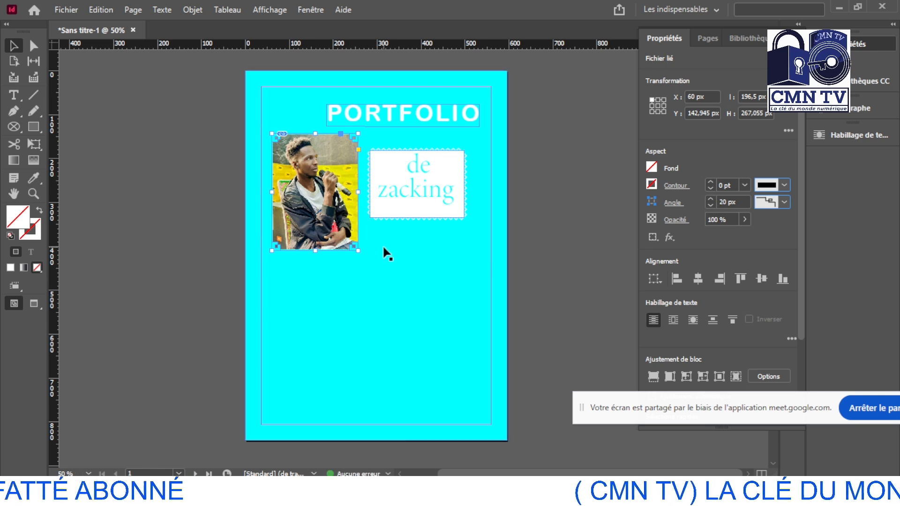
click(159, 185)
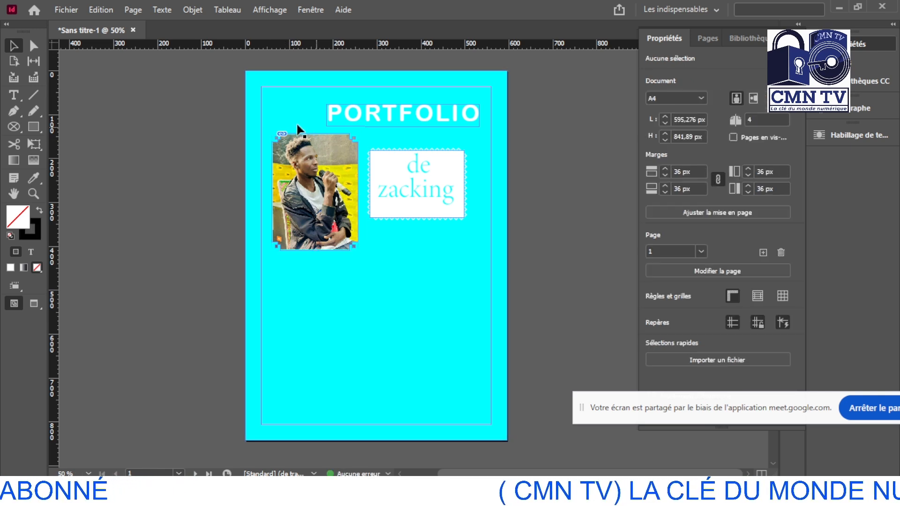
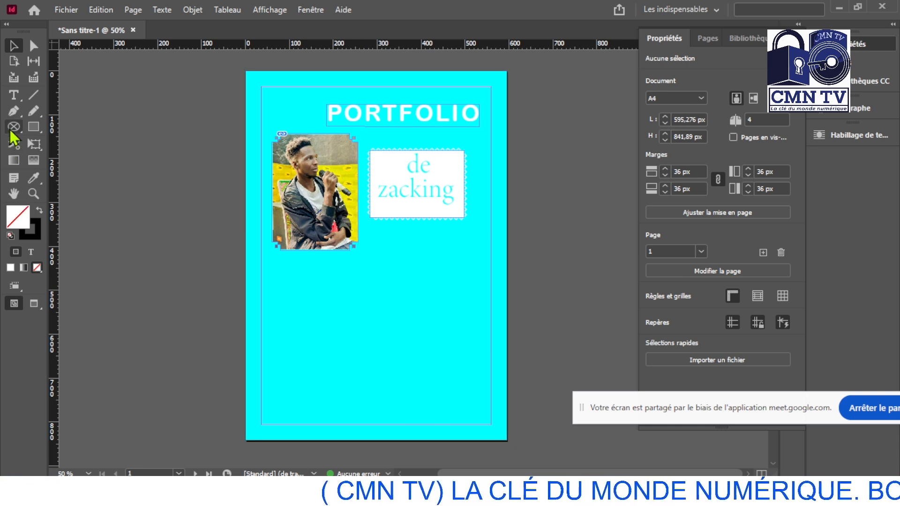
click(34, 130)
drag(373, 234, 479, 325)
key(v)
key(Delete)
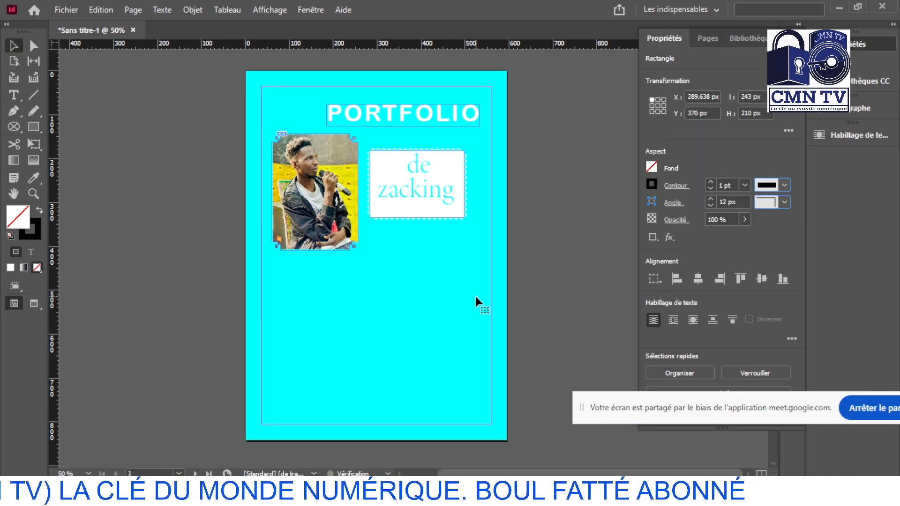
Step: Create a text frame about 236 by 146 px below the subtitle reading "JE suis un graphiste designer en licence 2 et motion designer"
click(13, 95)
drag(363, 243, 467, 305)
click(400, 259)
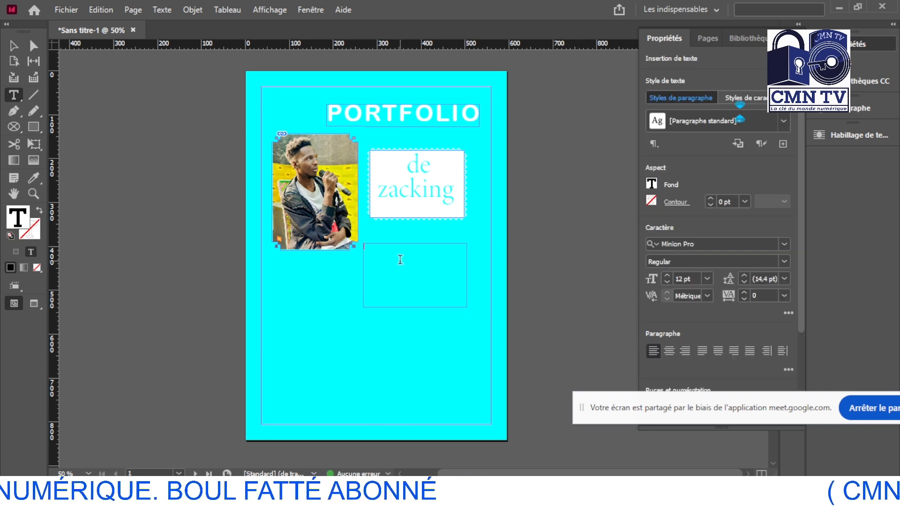
text(JE SU)
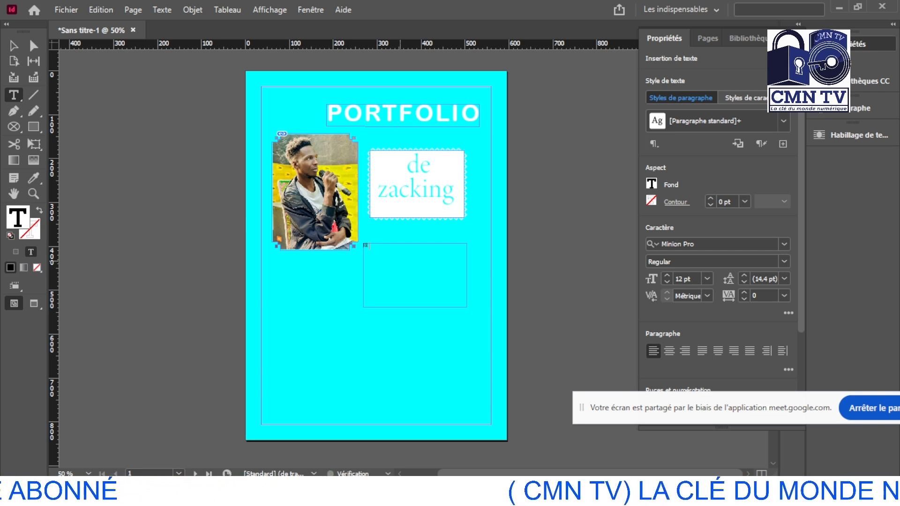
text(is u)
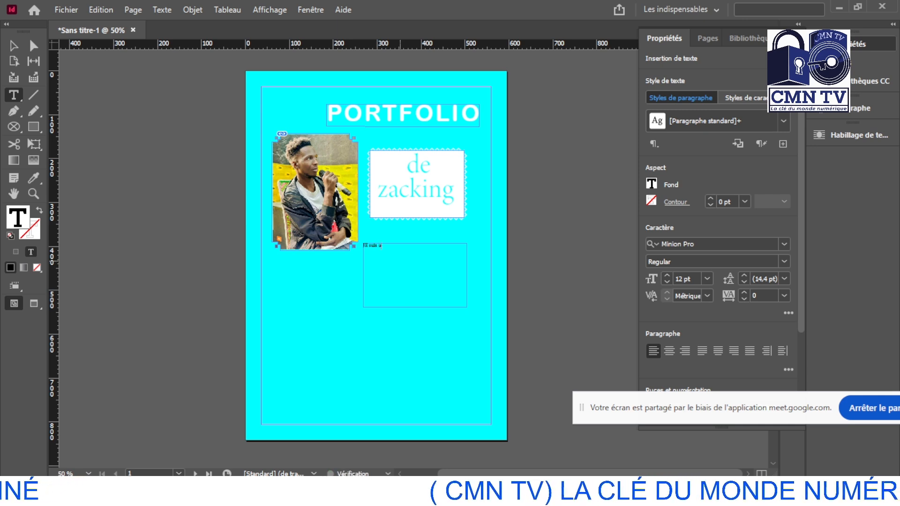
text(n graphiste )
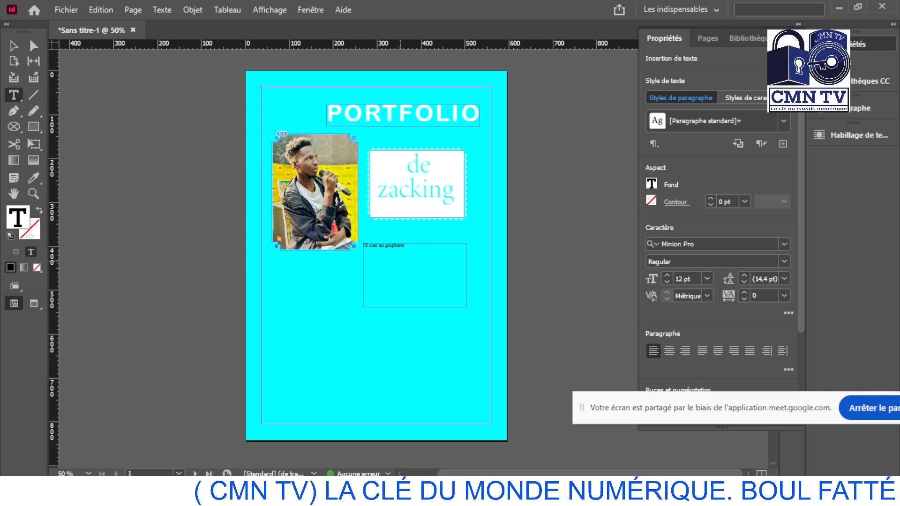
text(designer)
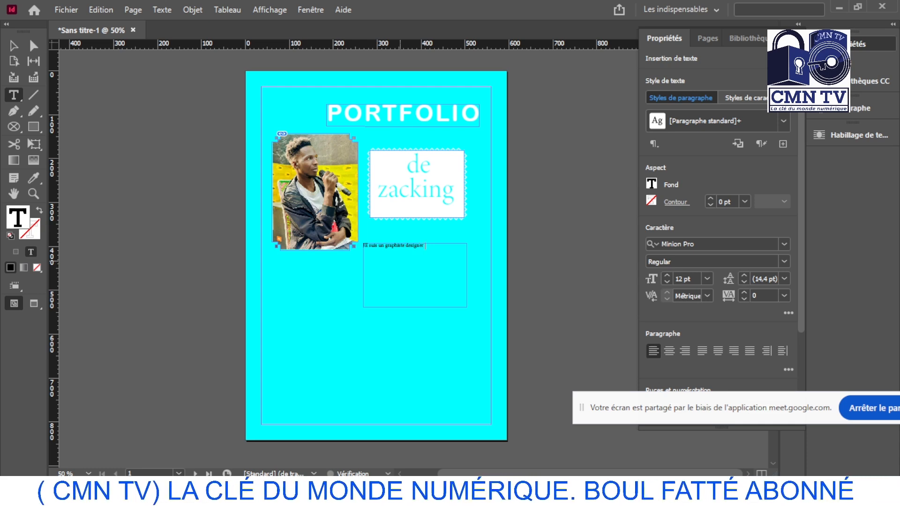
text( en)
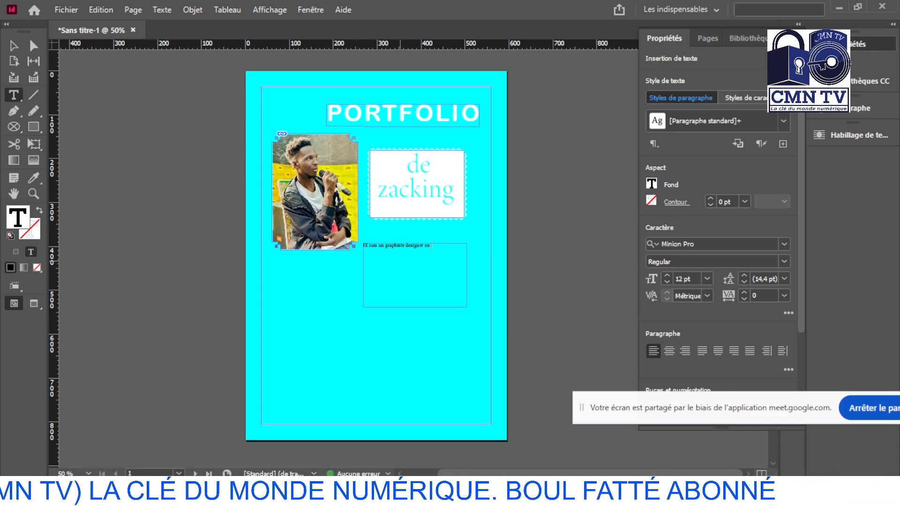
text( licence 2 et)
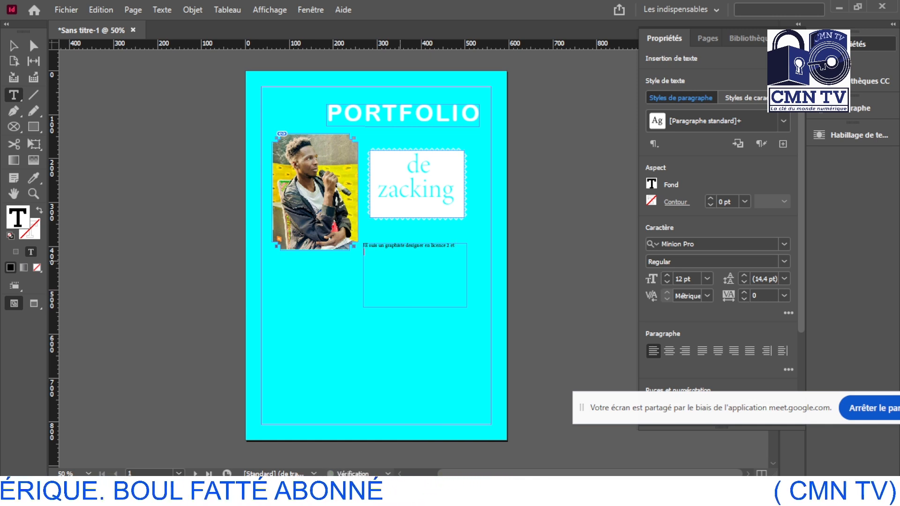
text(motio)
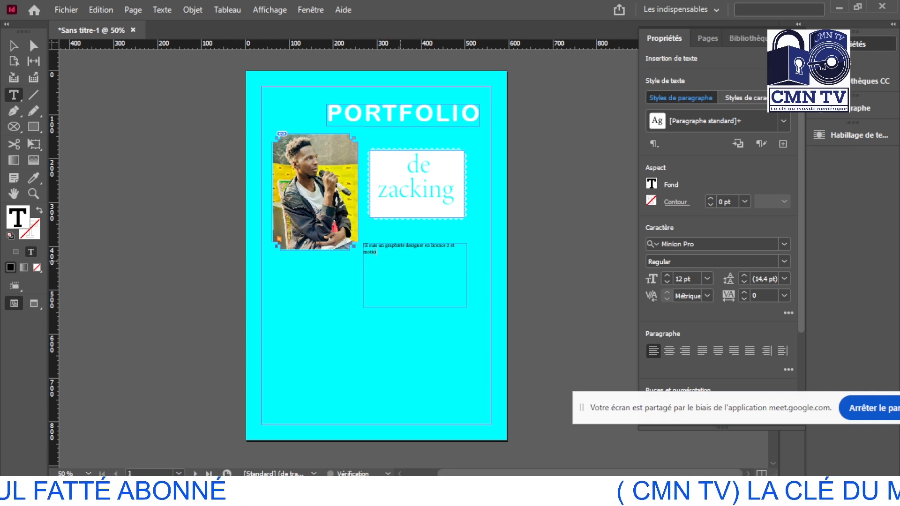
text(n designer)
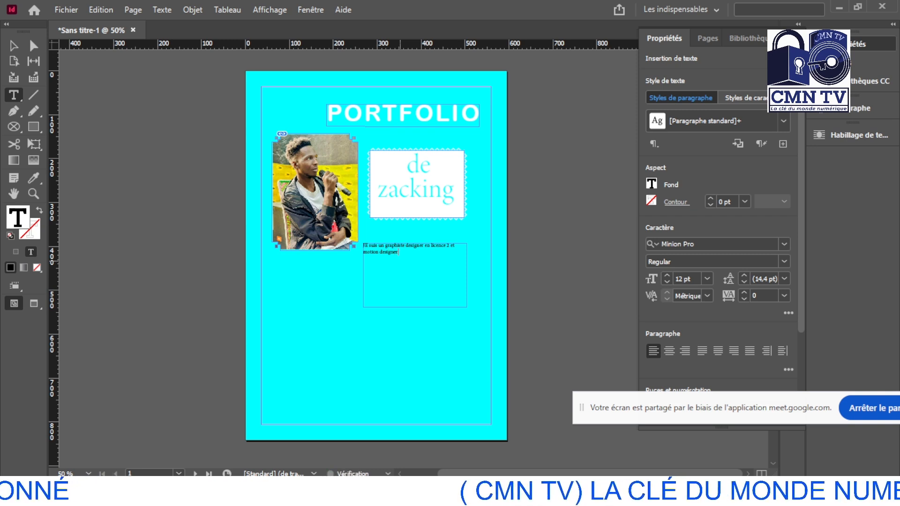
Step: Justify the introductory text with its last line centred and set its font size to 15 pt
drag(403, 253, 363, 245)
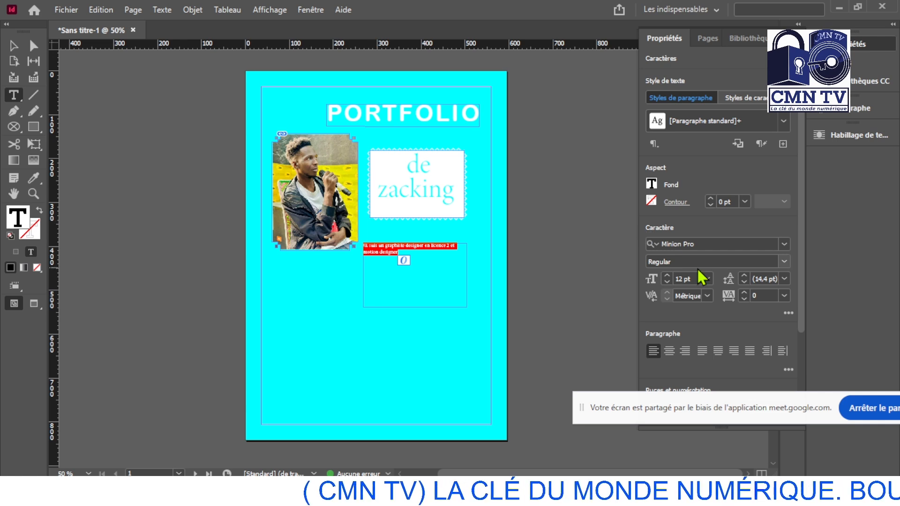
click(717, 355)
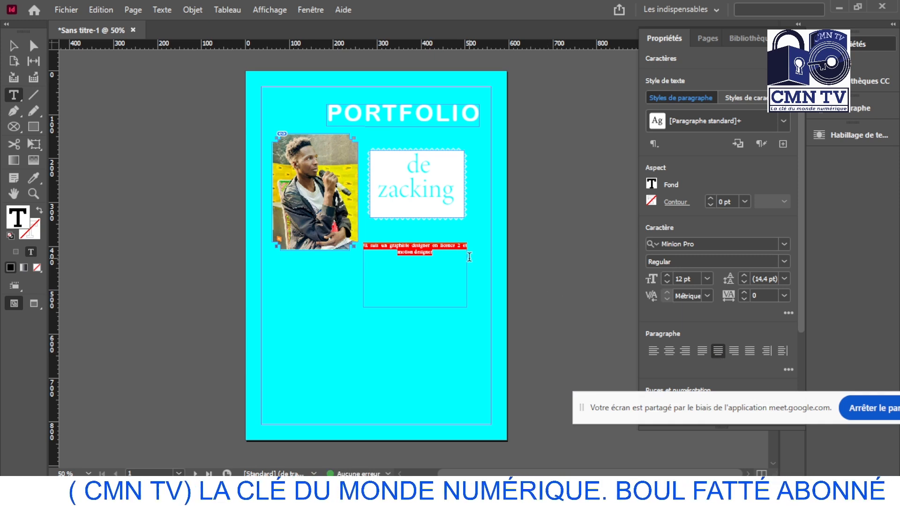
click(667, 276)
click(667, 276)
click(667, 276)
click(668, 276)
click(668, 276)
click(667, 277)
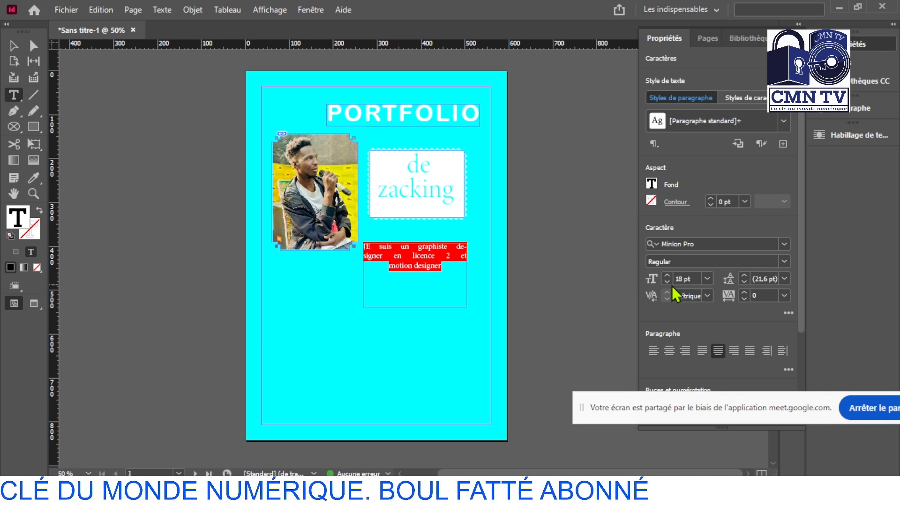
click(667, 283)
click(667, 283)
click(667, 283)
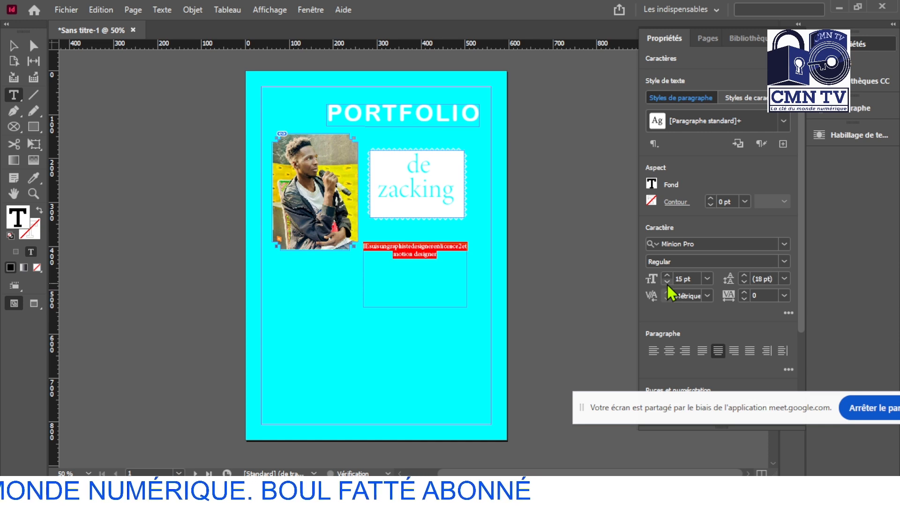
Step: Change the introductory text's font to Minion Variable Concept
click(783, 244)
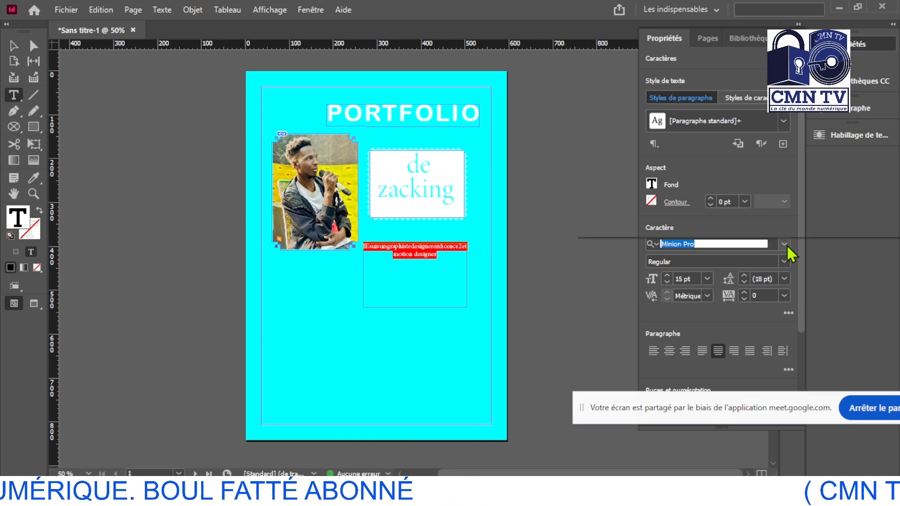
click(785, 244)
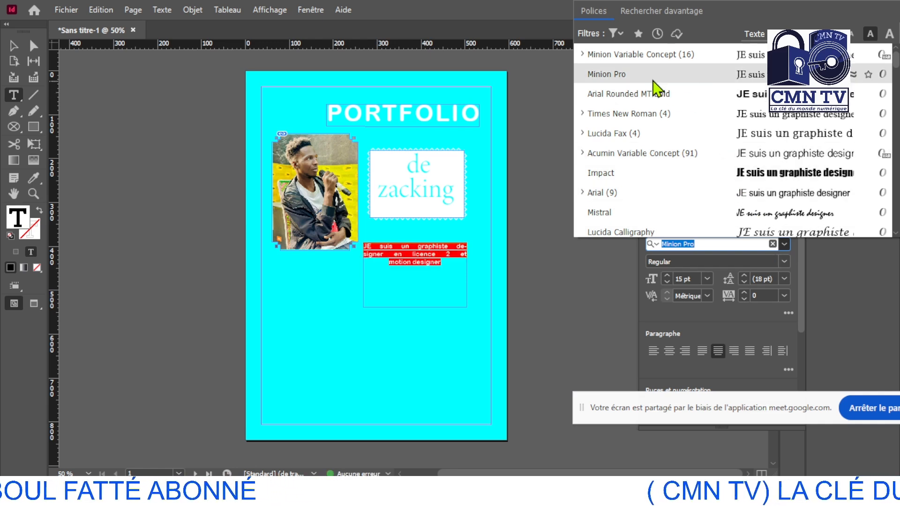
click(725, 62)
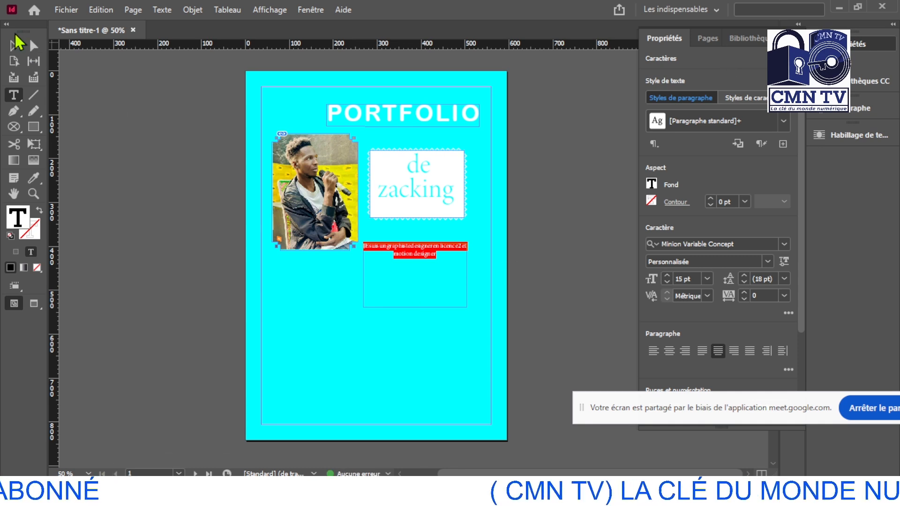
Step: Widen the introductory text frame to 274 px, move it up to Y 360 px and shorten it to about 37 px high
click(17, 41)
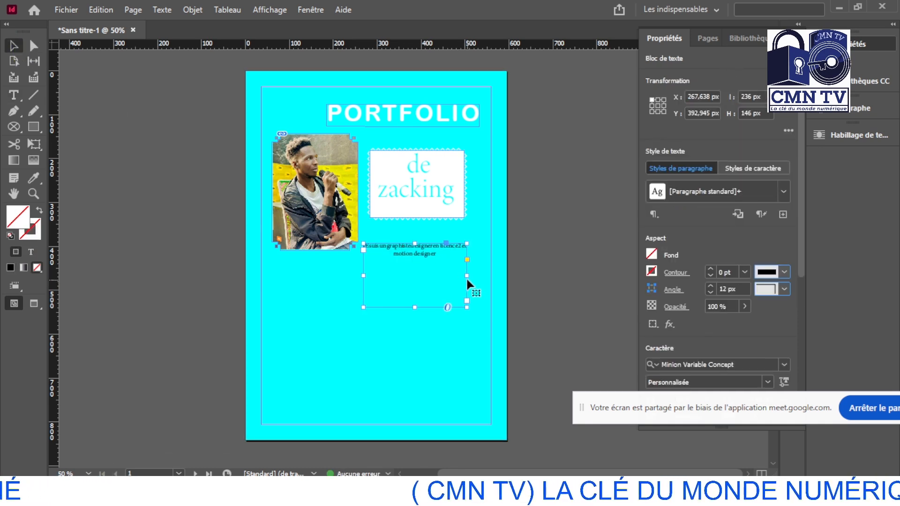
drag(467, 276, 483, 277)
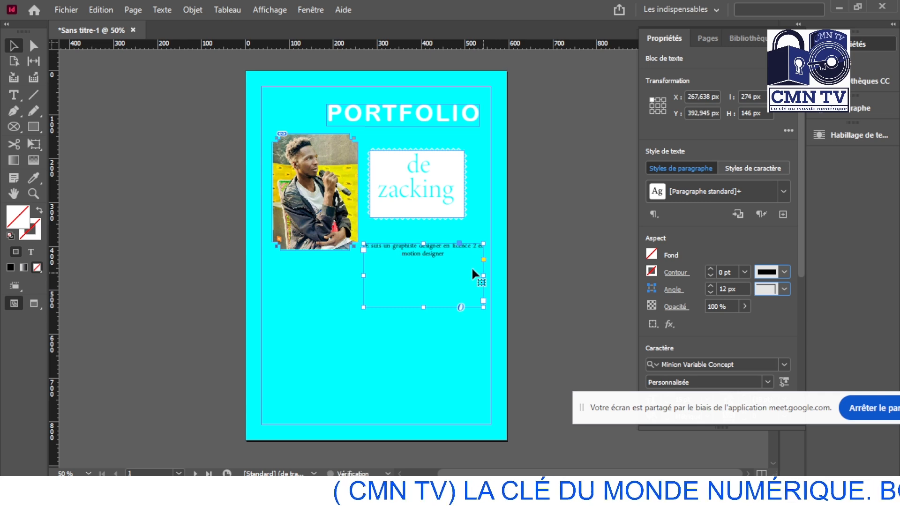
drag(436, 249, 436, 234)
drag(422, 292, 421, 244)
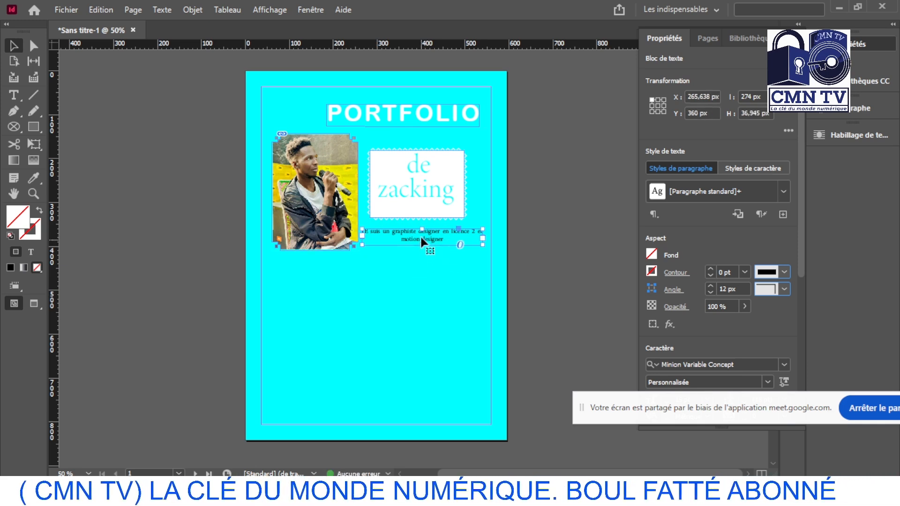
Step: Colour all of the introductory text [Papier] and deselect it
double_click(420, 234)
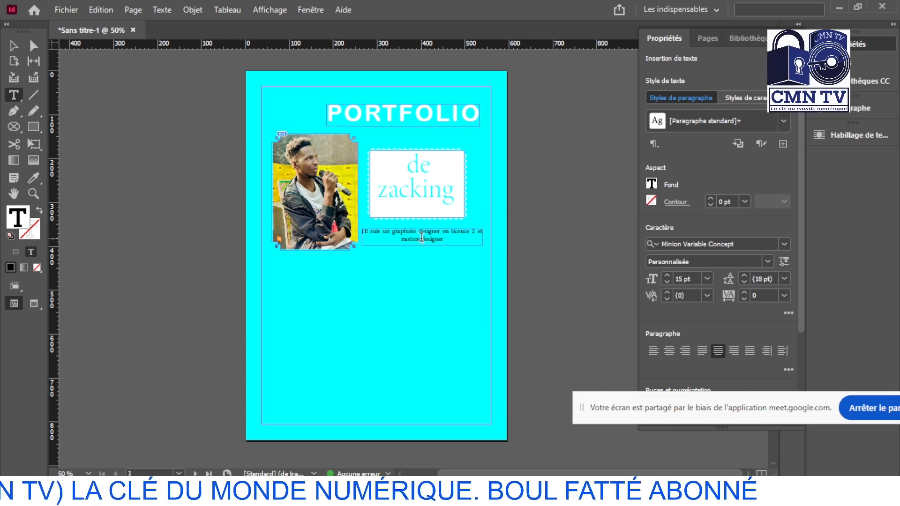
key(ctrl+a)
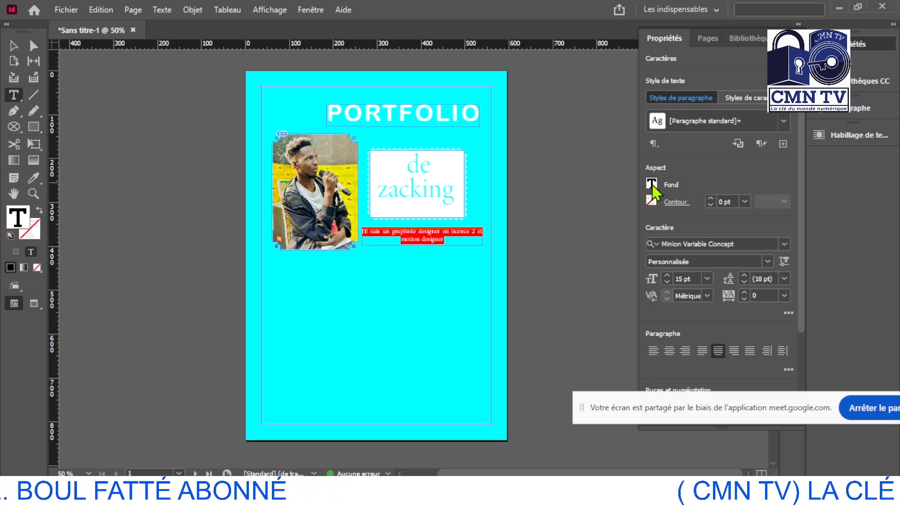
click(651, 185)
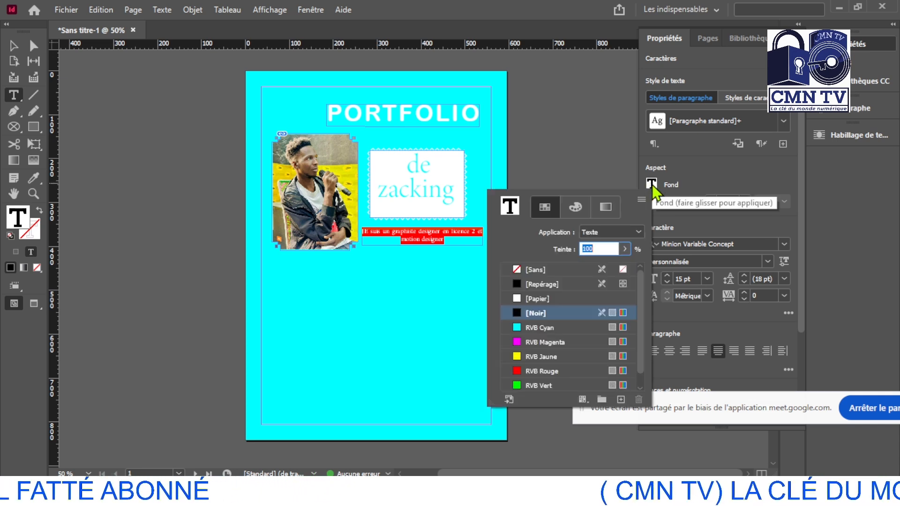
click(514, 300)
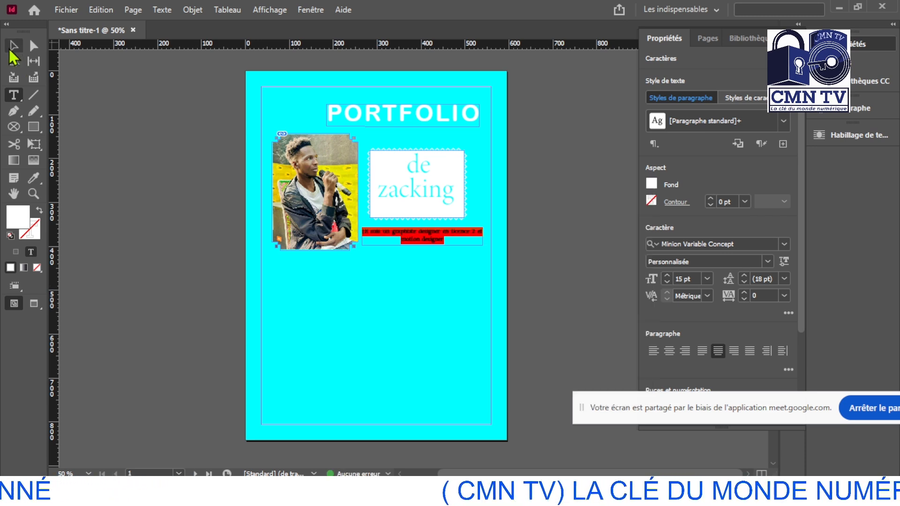
click(172, 164)
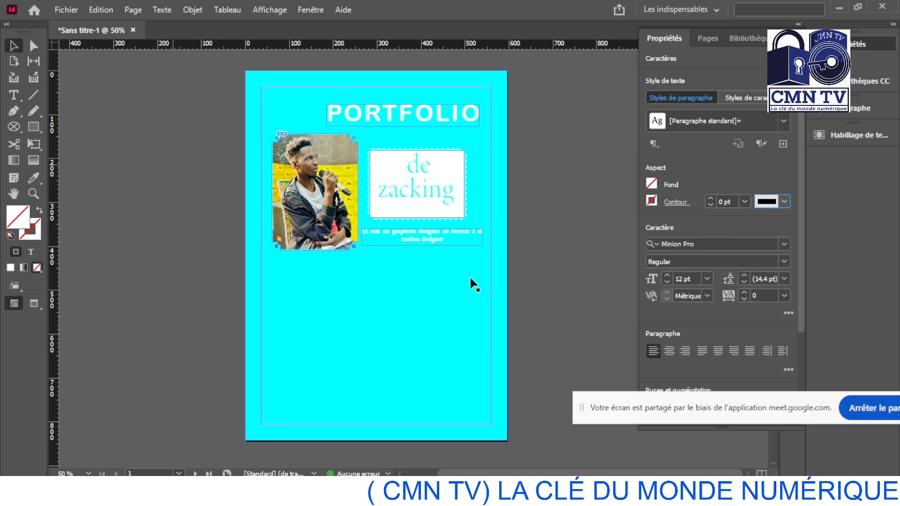
Step: Move the introductory text frame to about X 254 px, Y 473 px, and the subtitle frame to about X 284 px, Y 218 px
drag(434, 241, 434, 252)
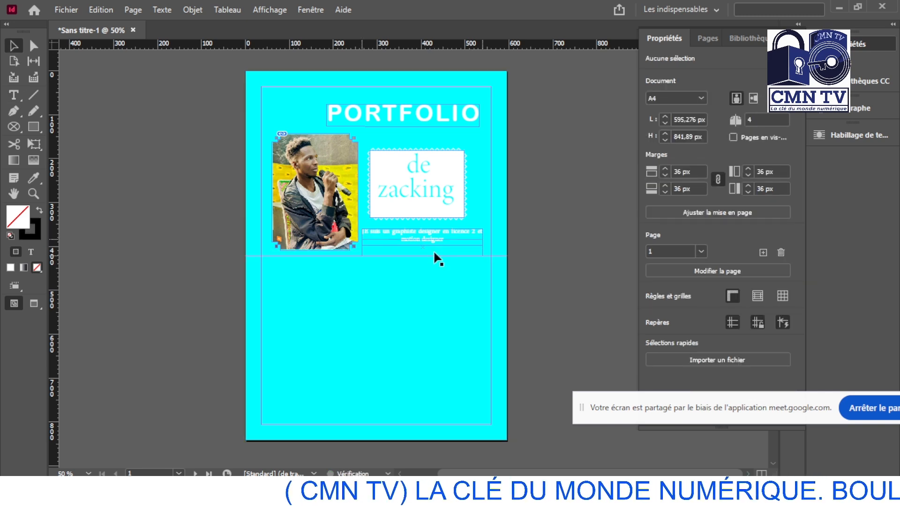
click(418, 238)
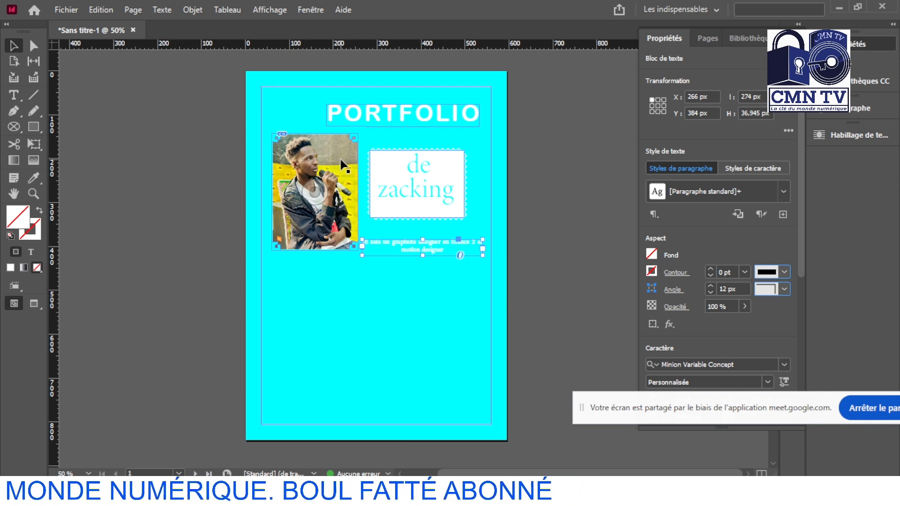
drag(431, 253, 425, 294)
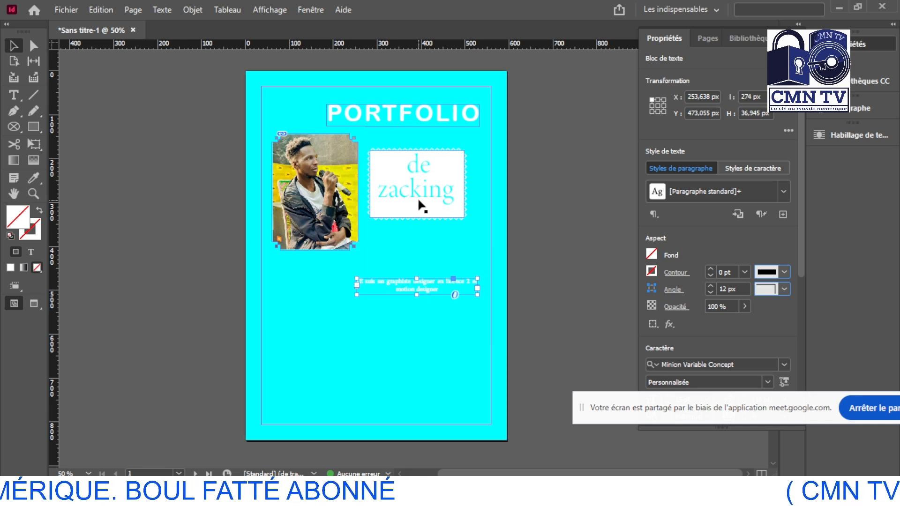
drag(420, 201, 420, 216)
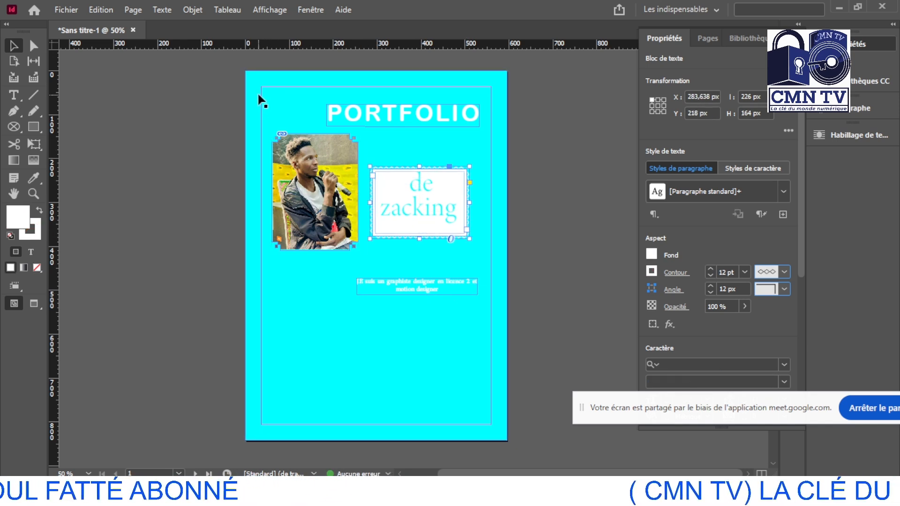
Step: Draw a rectangle fitted to the page margins at X 36 px, Y 36 px, about 523 by 769 px, and fill it with RVB Cyan
click(35, 129)
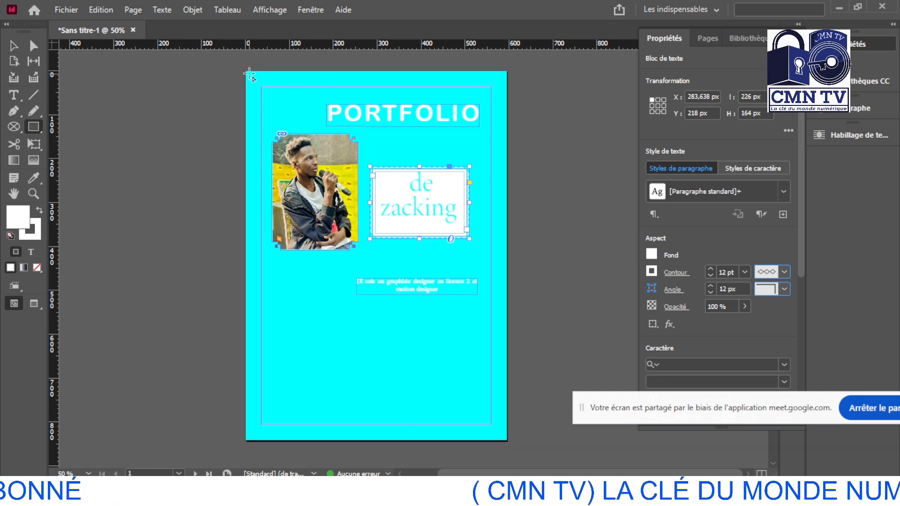
mouse_move(246, 73)
mouse_down()
mouse_move(377, 194)
mouse_move(448, 290)
mouse_move(470, 351)
mouse_move(474, 407)
mouse_move(488, 407)
mouse_move(490, 425)
mouse_up()
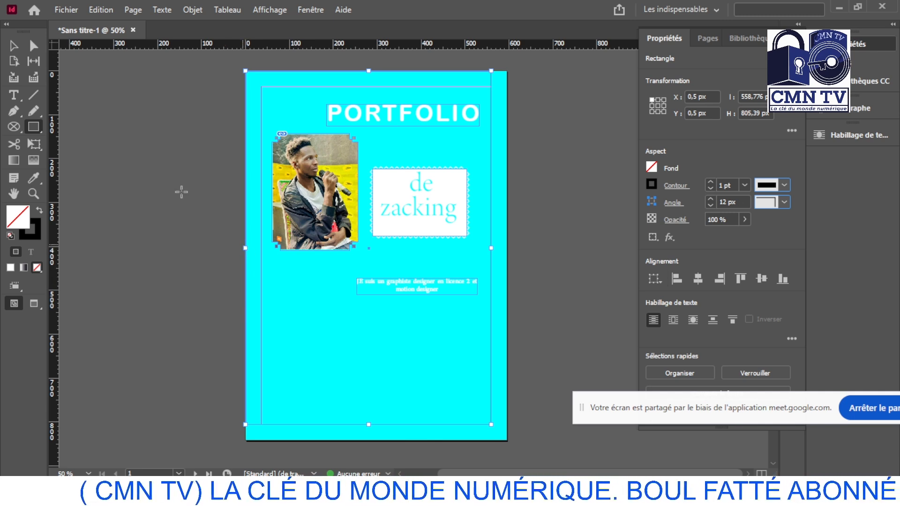
click(13, 46)
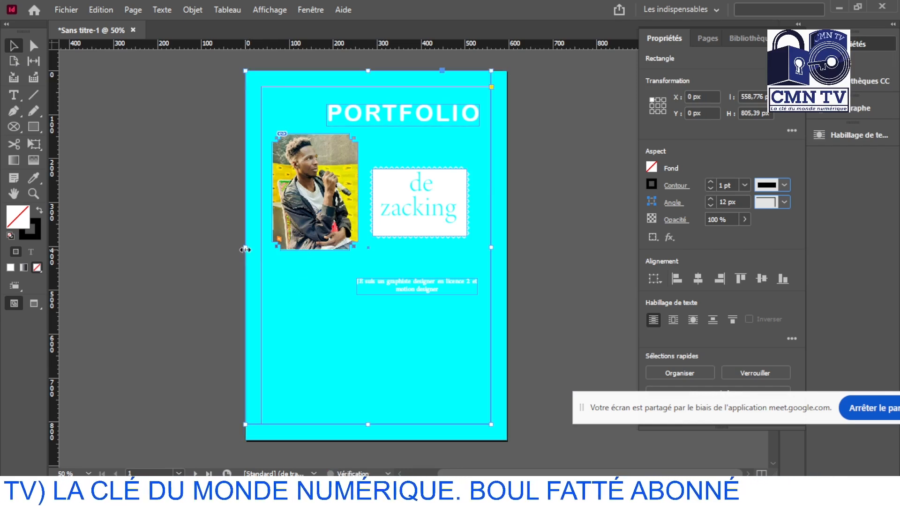
drag(246, 248, 263, 254)
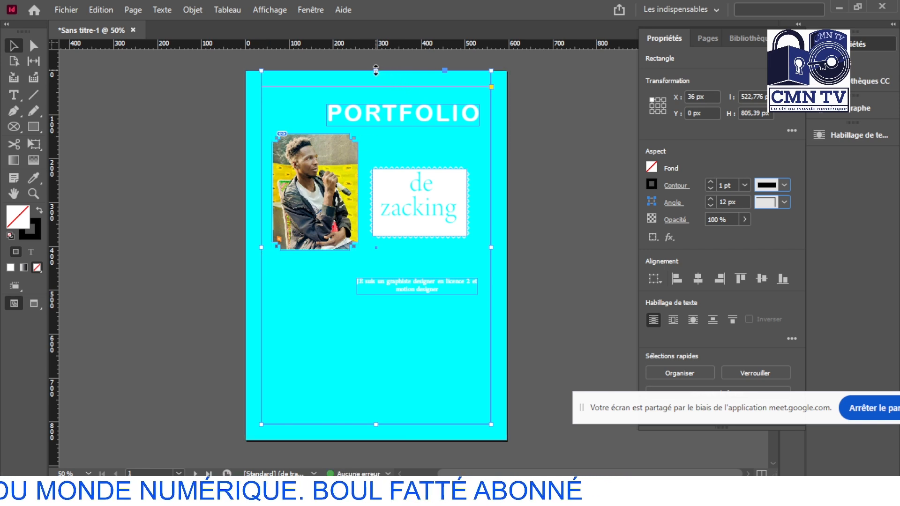
drag(376, 71, 375, 88)
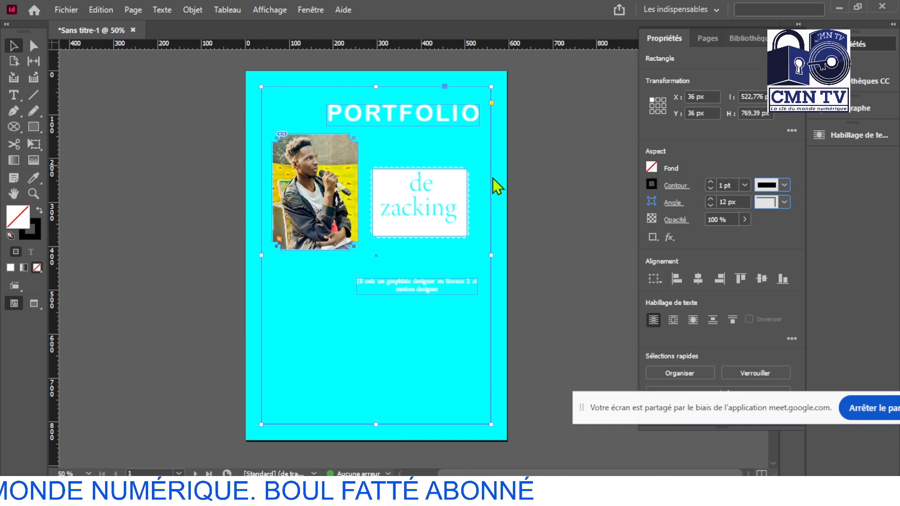
click(654, 184)
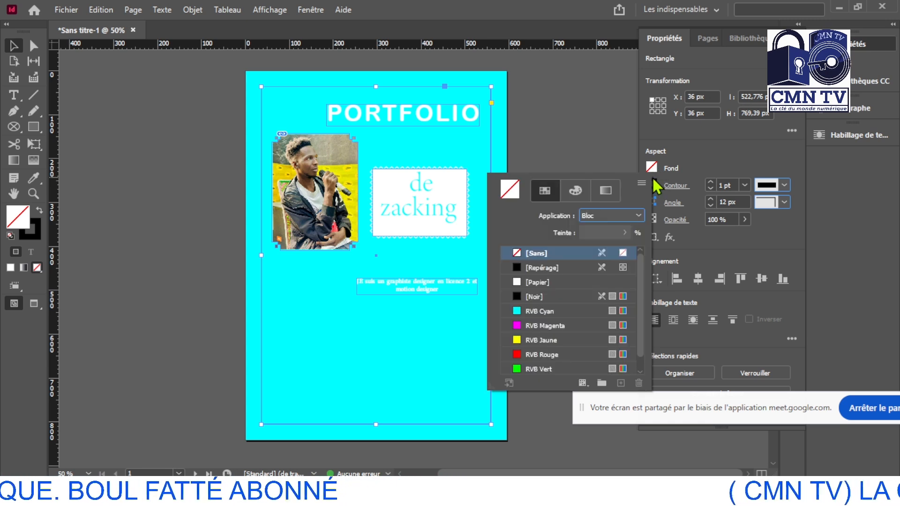
click(516, 311)
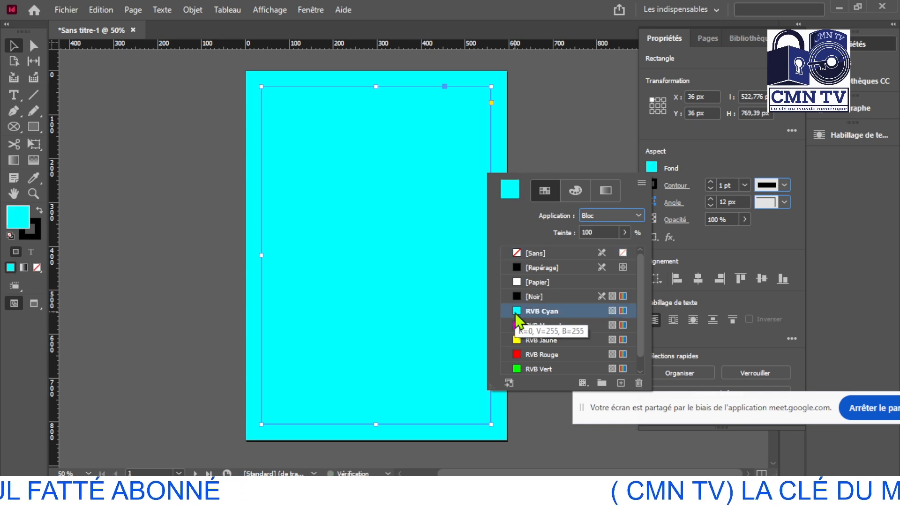
Step: Change the margin-sized rectangle's fill to the custom RGB blue 006cee
double_click(511, 188)
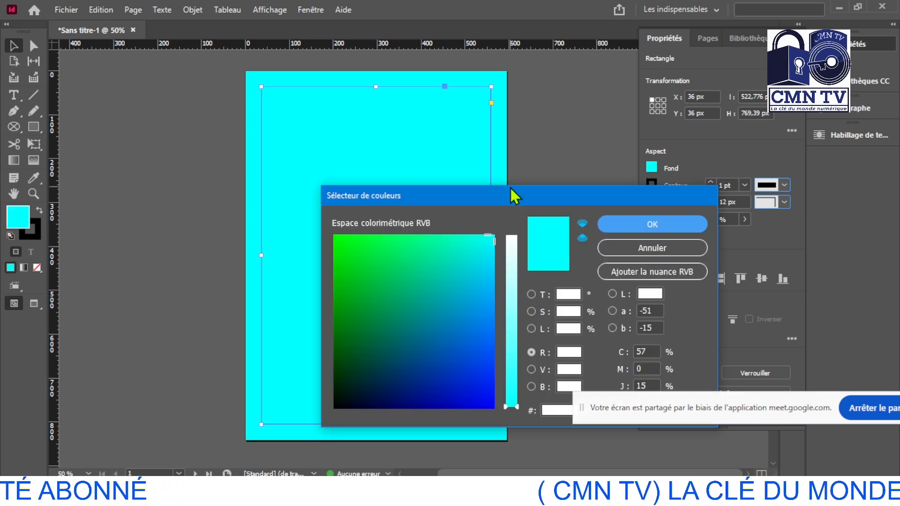
click(483, 334)
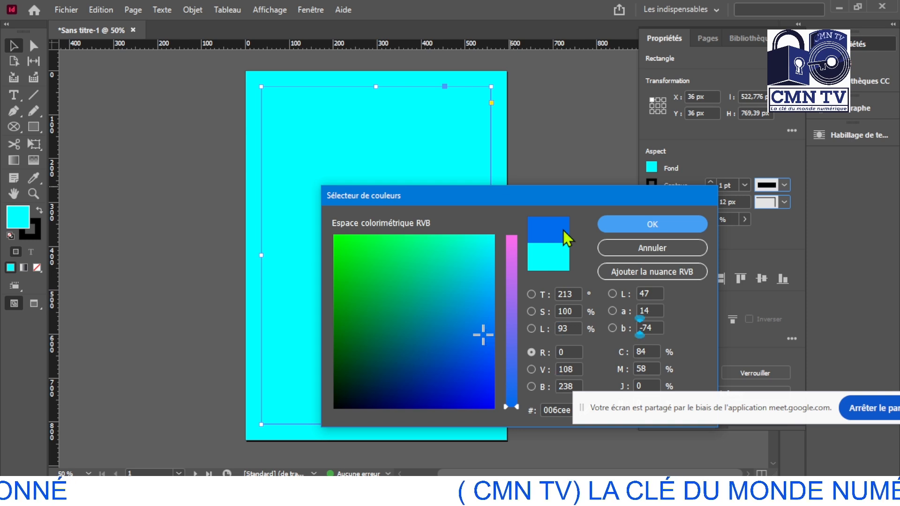
click(640, 223)
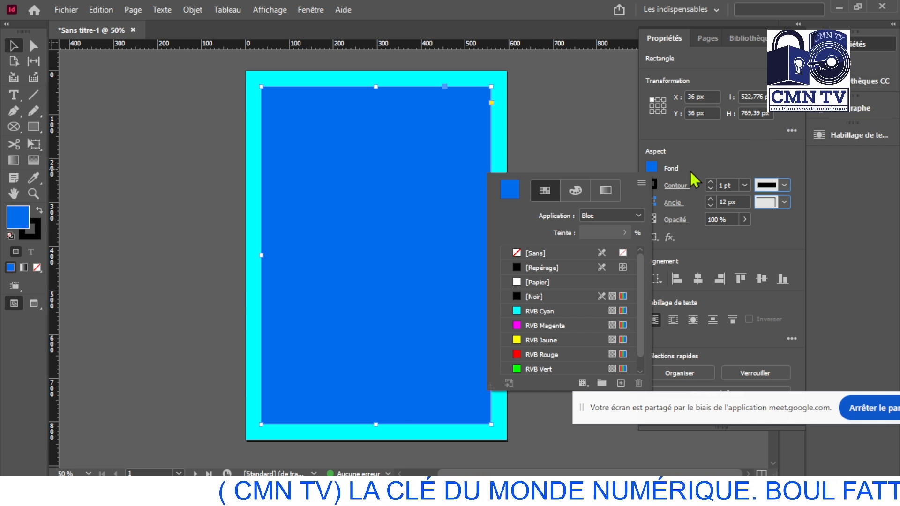
click(726, 145)
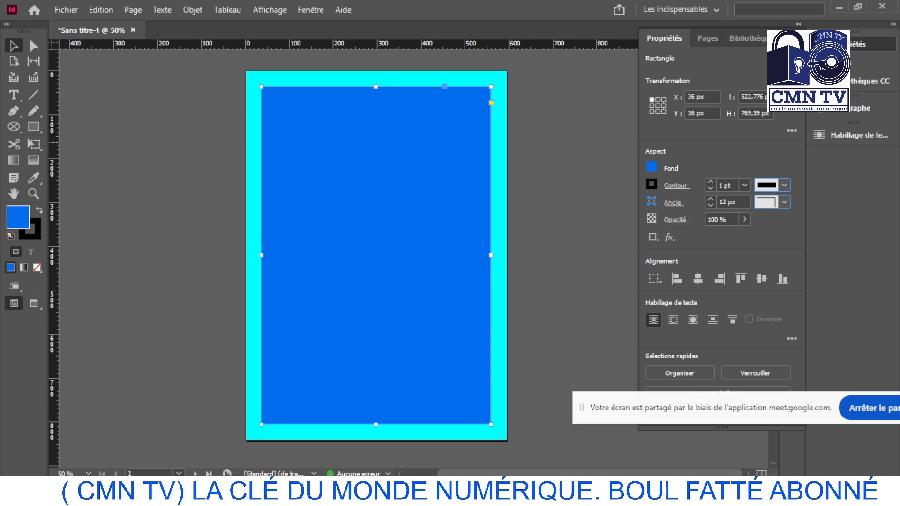
Step: Show the layer contents and send the blue rectangle behind all other objects on the page
click(832, 44)
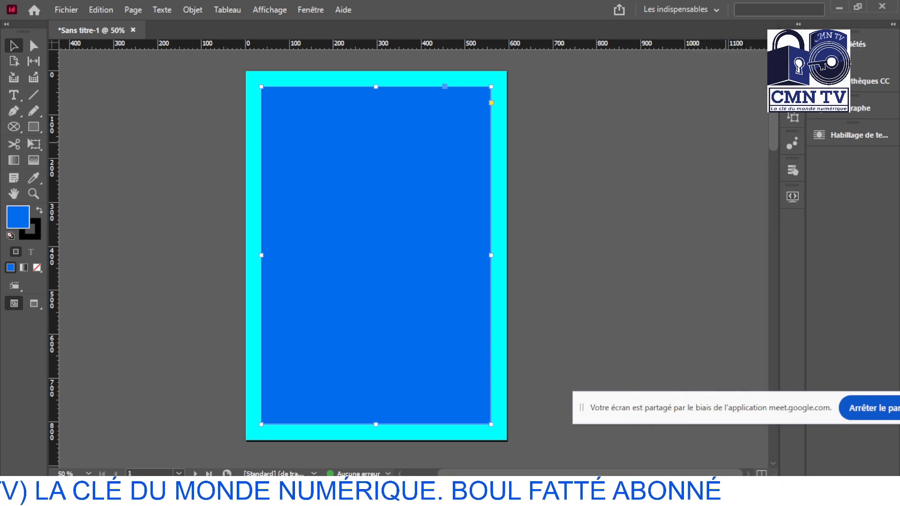
click(792, 44)
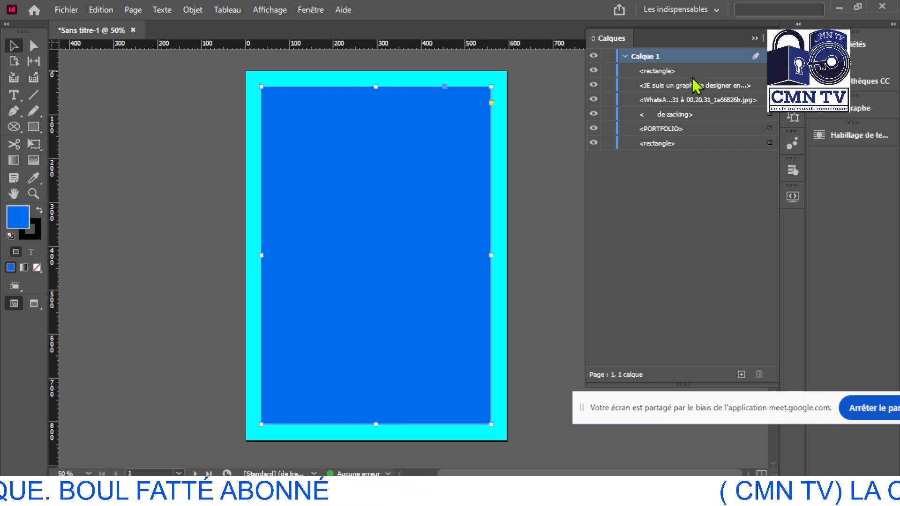
right_click(398, 221)
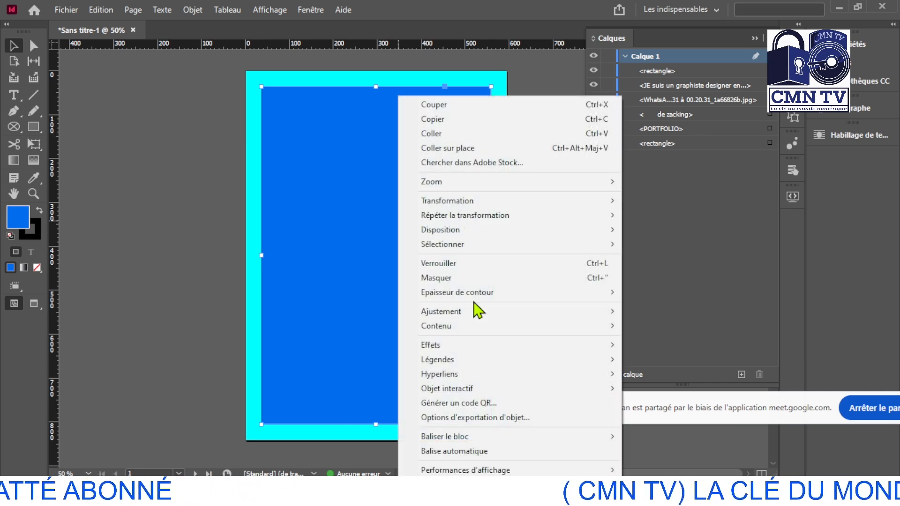
mouse_move(493, 363)
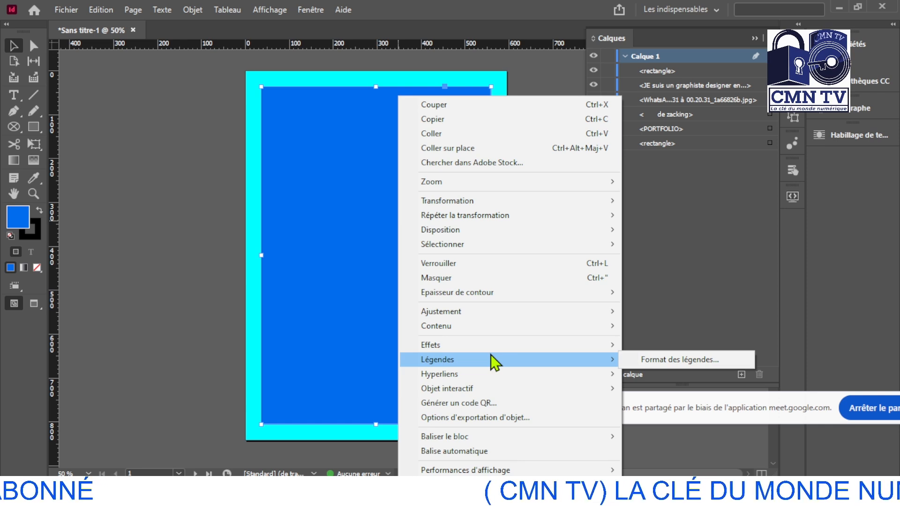
mouse_move(471, 231)
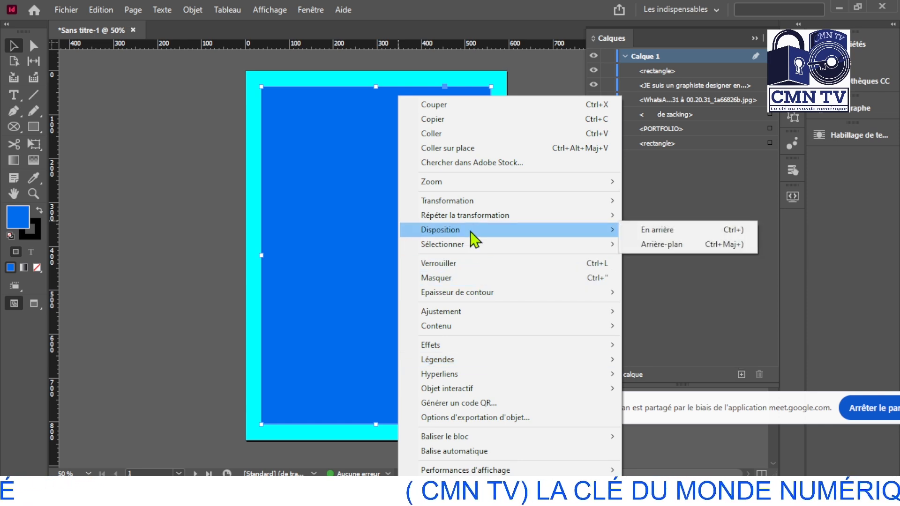
click(661, 244)
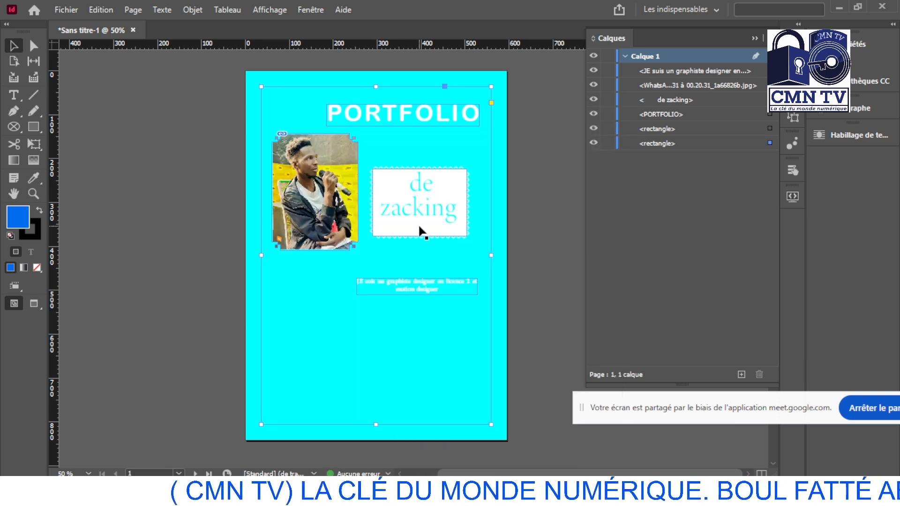
Step: Bring the blue rectangle forward one level, placing it just above the cyan background rectangle
right_click(367, 257)
mouse_move(446, 237)
click(623, 245)
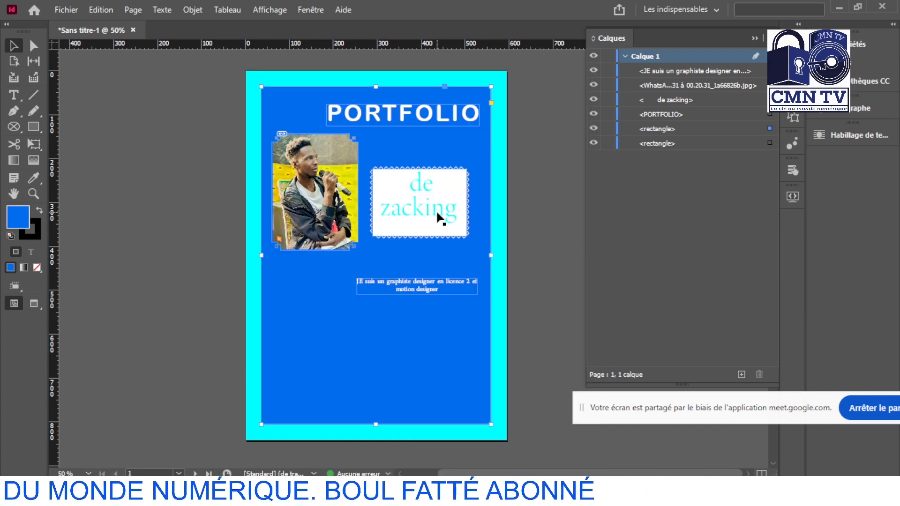
Step: Move the subtitle frame up beside the photo's upper part, place the introductory text frame a little below it, and deselect
drag(437, 196, 432, 172)
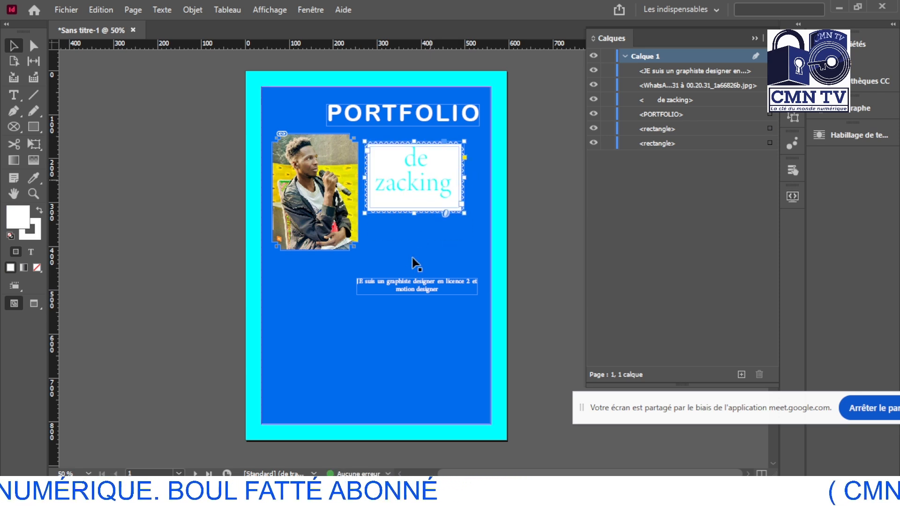
drag(418, 286, 426, 245)
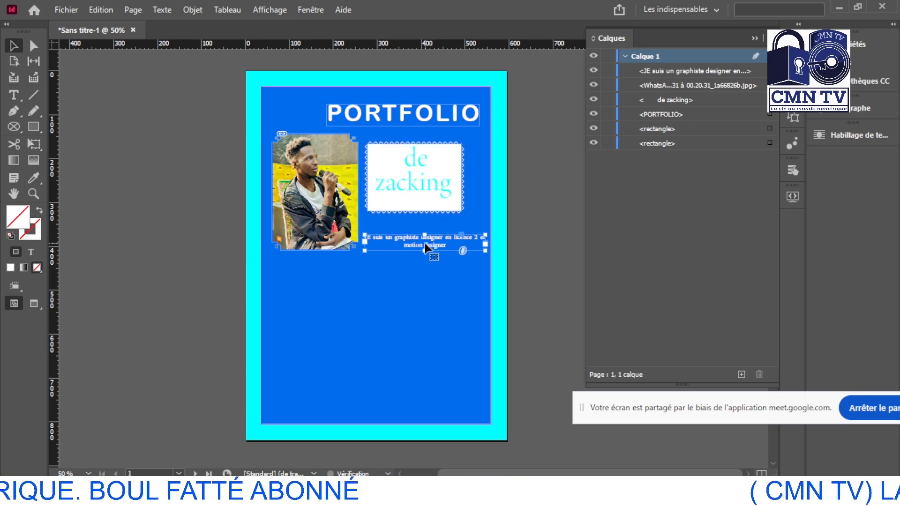
click(167, 283)
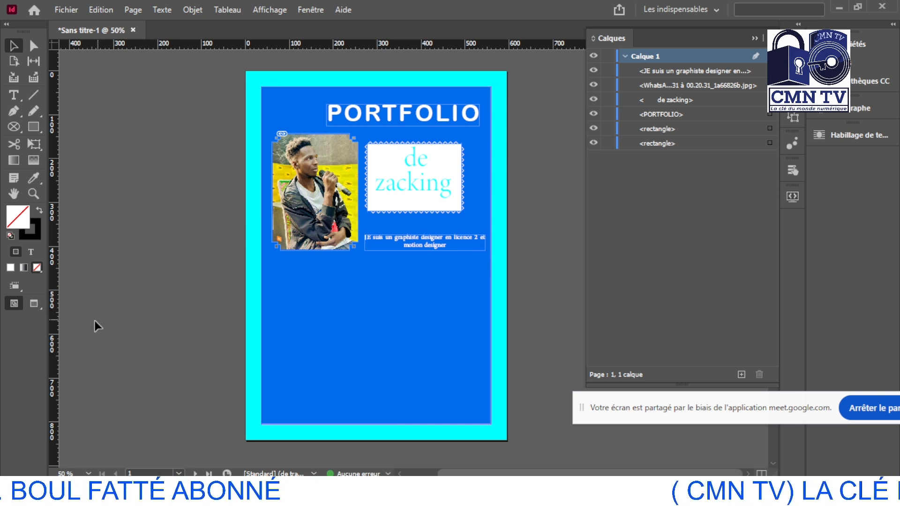
Step: Try an unfilled rectangle across the lower part of the blue panel, and delete it
click(33, 127)
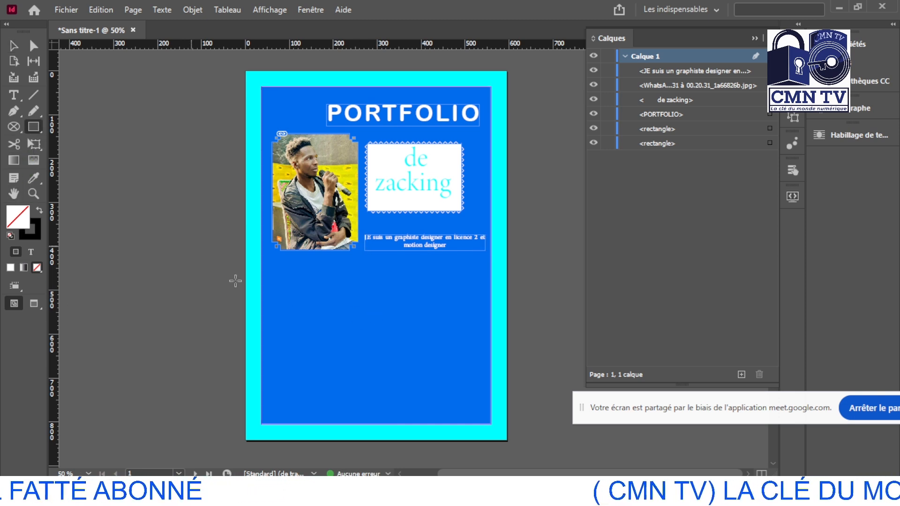
drag(265, 286, 488, 420)
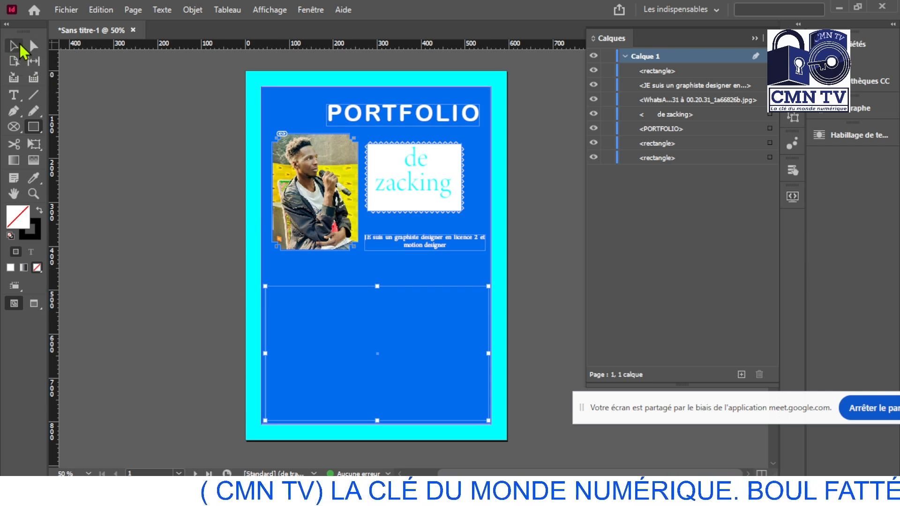
click(14, 49)
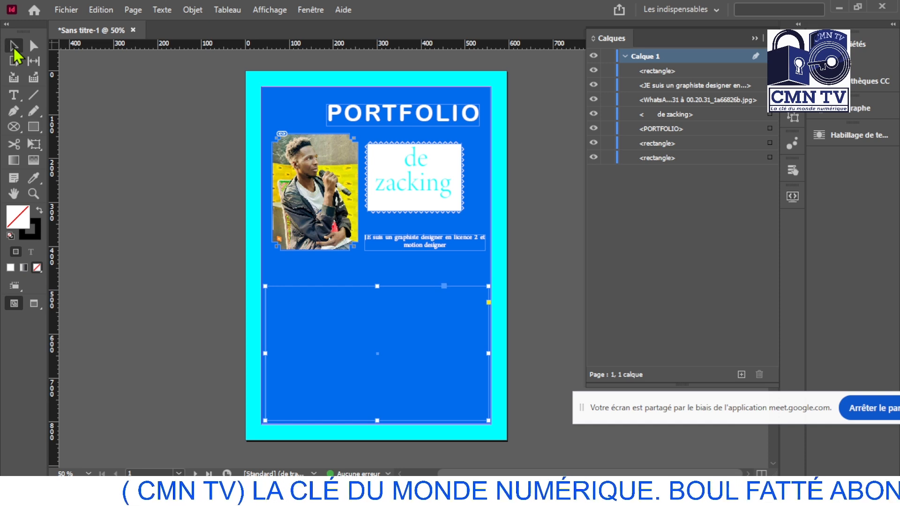
key(Delete)
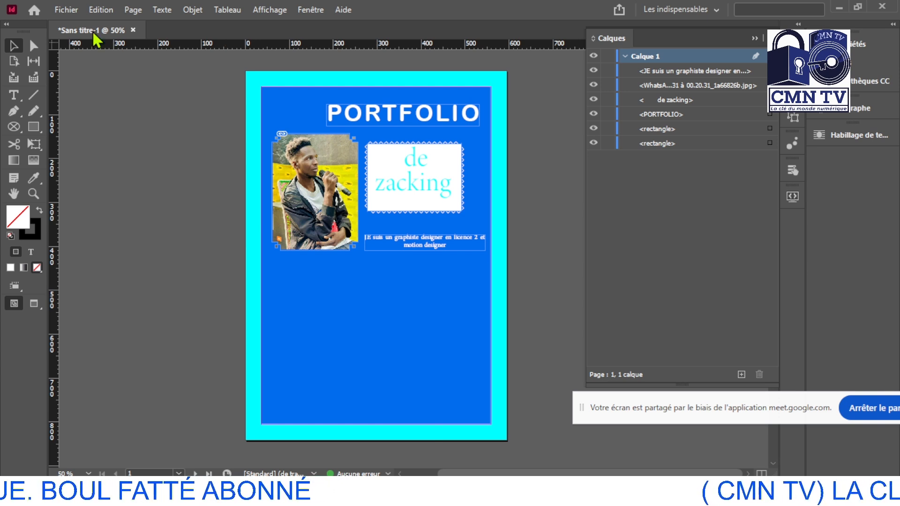
click(64, 10)
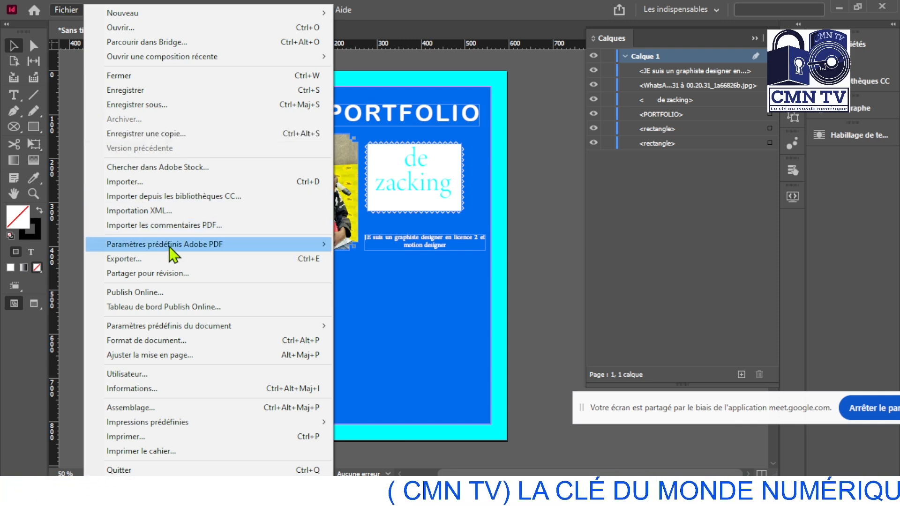
mouse_move(169, 247)
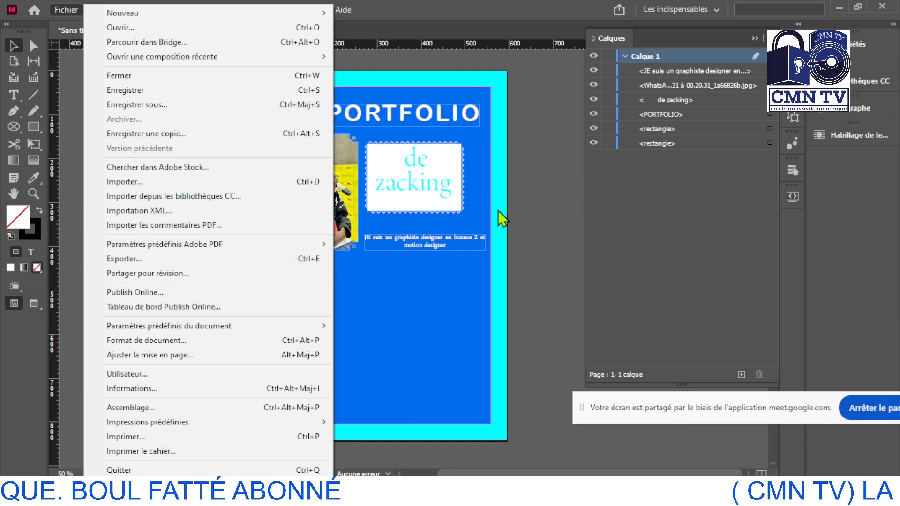
click(498, 170)
click(496, 167)
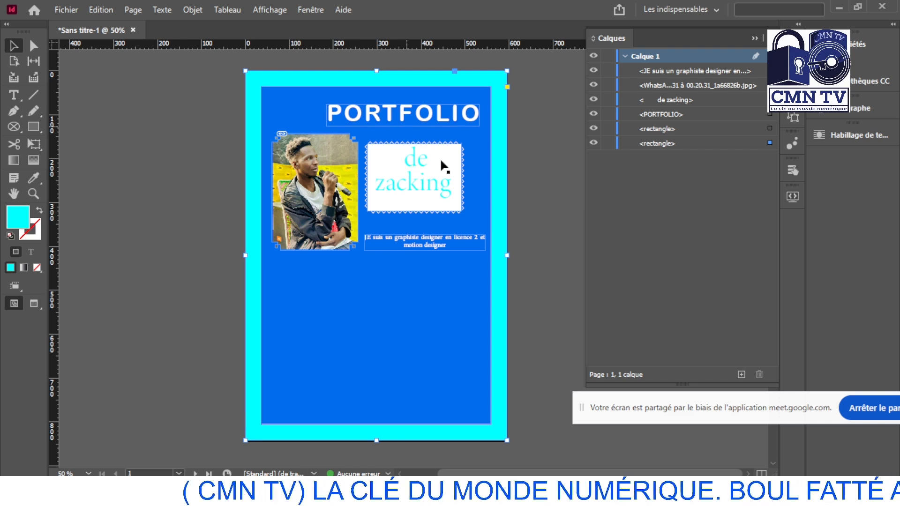
Step: Move the PORTFOLIO title slightly to the left within the blue panel
drag(406, 114, 398, 117)
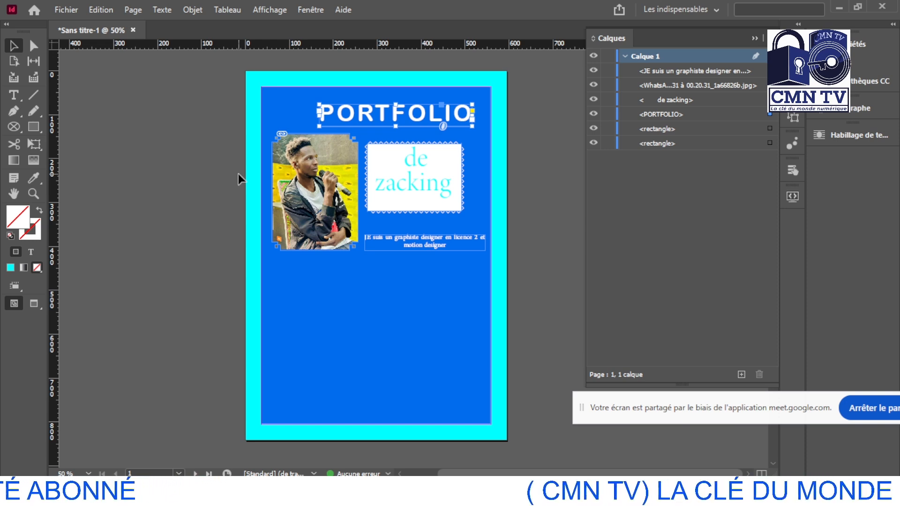
click(61, 10)
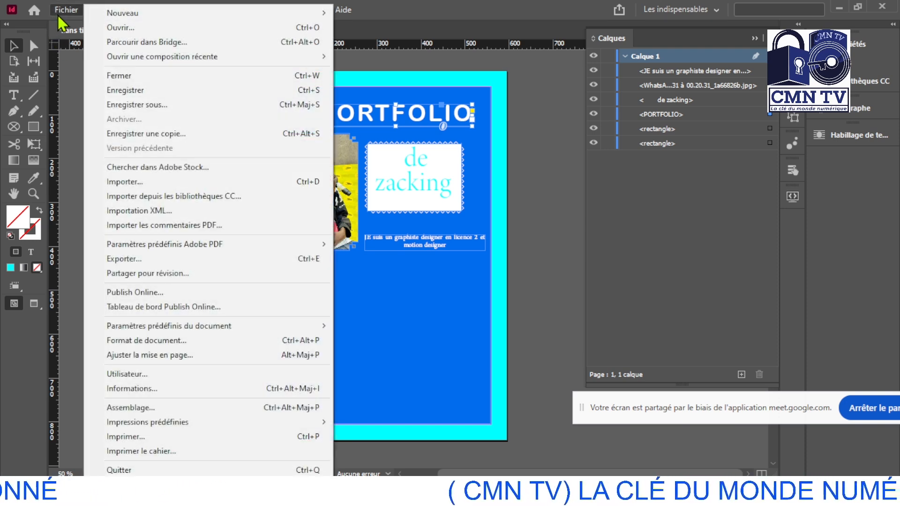
click(153, 185)
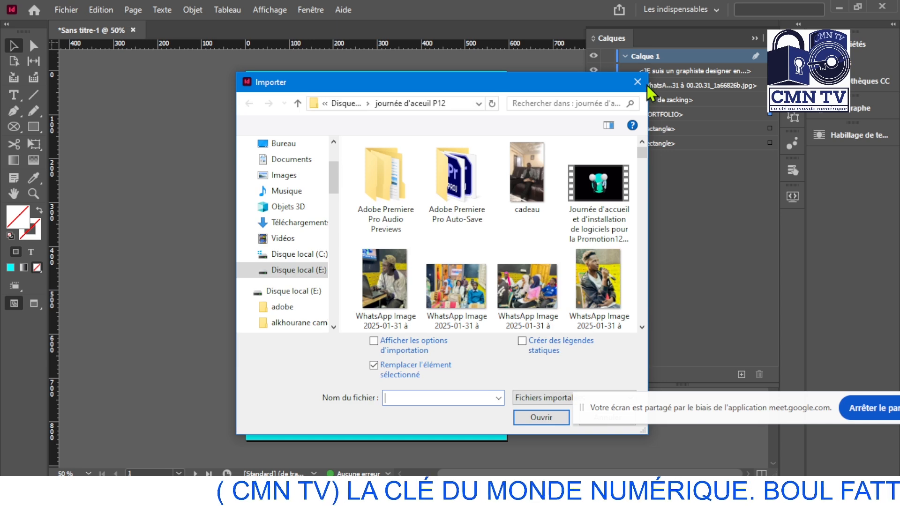
key(Escape)
Step: Deselect everything, start a new file import, and browse to the folder "mes images générés sur IA" on Disque local (E:)
click(186, 173)
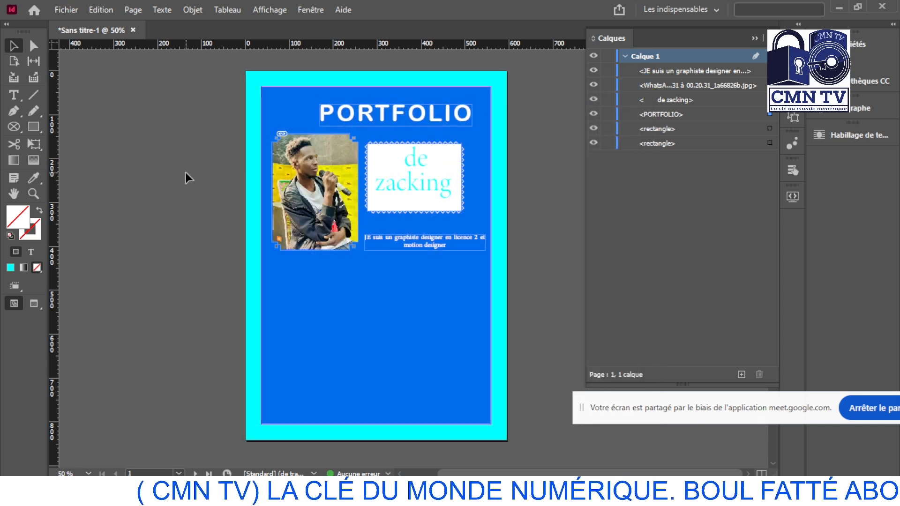
click(66, 10)
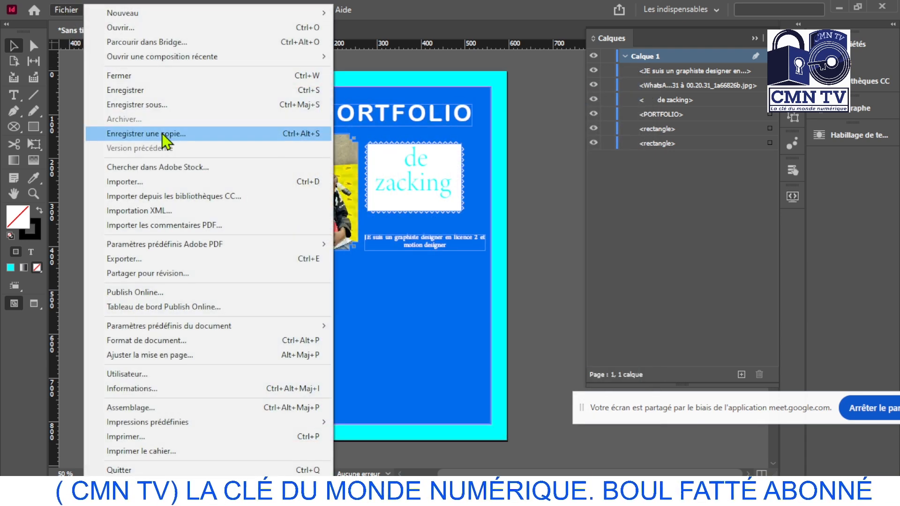
click(167, 183)
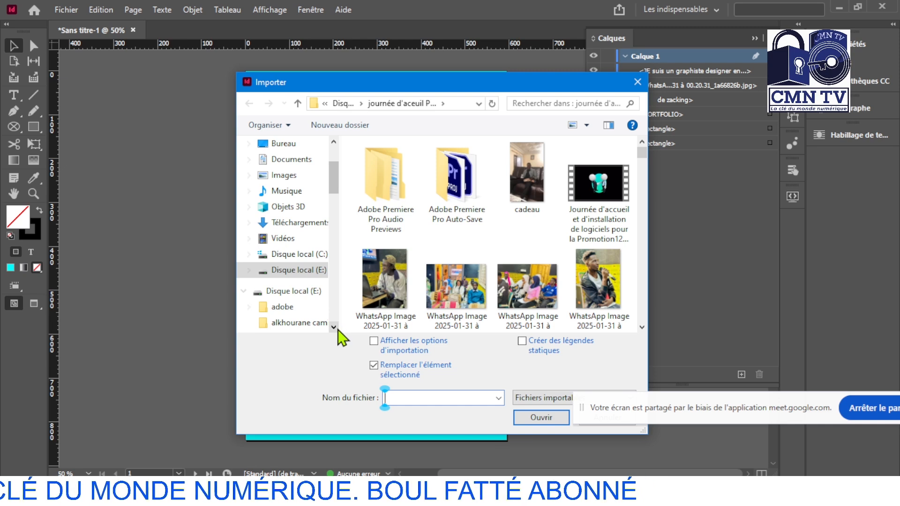
scroll(338, 329, down, 1)
scroll(337, 329, down, 2)
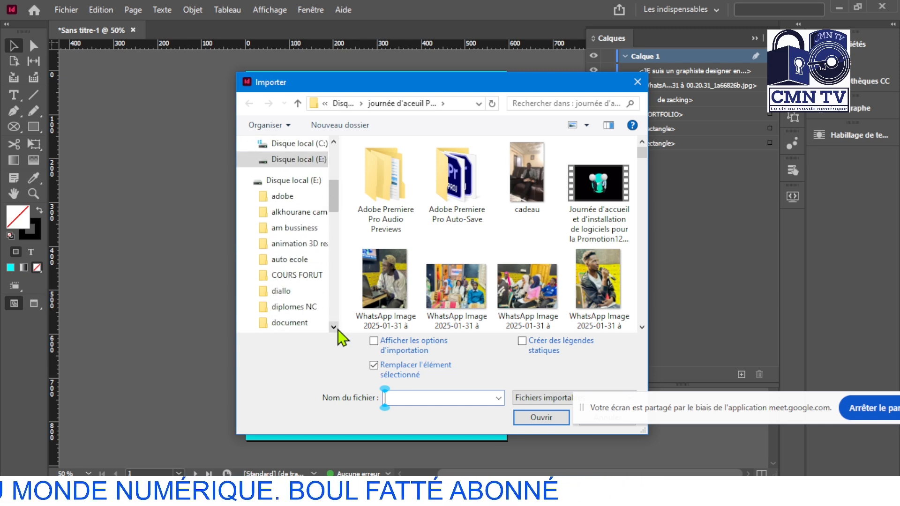
click(337, 328)
click(336, 328)
click(337, 328)
click(336, 328)
click(337, 328)
click(337, 328)
click(337, 328)
click(337, 328)
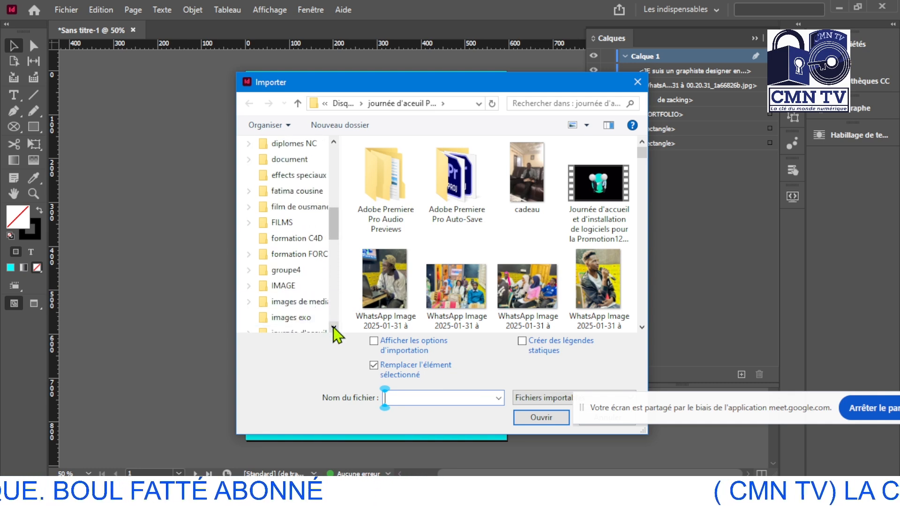
click(334, 328)
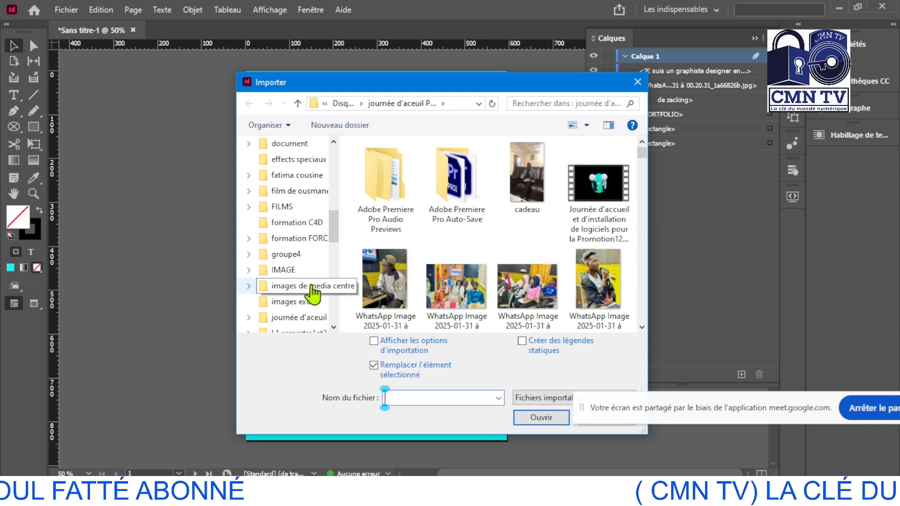
click(332, 328)
click(334, 328)
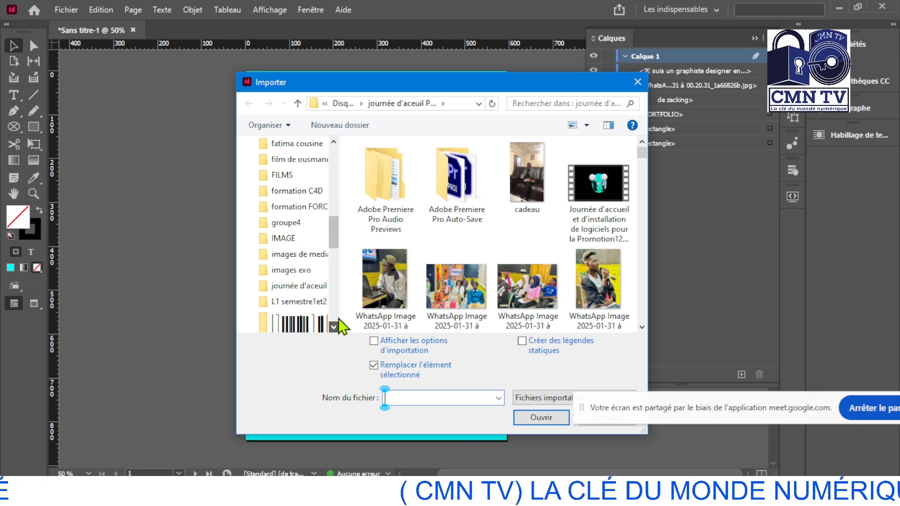
double_click(334, 327)
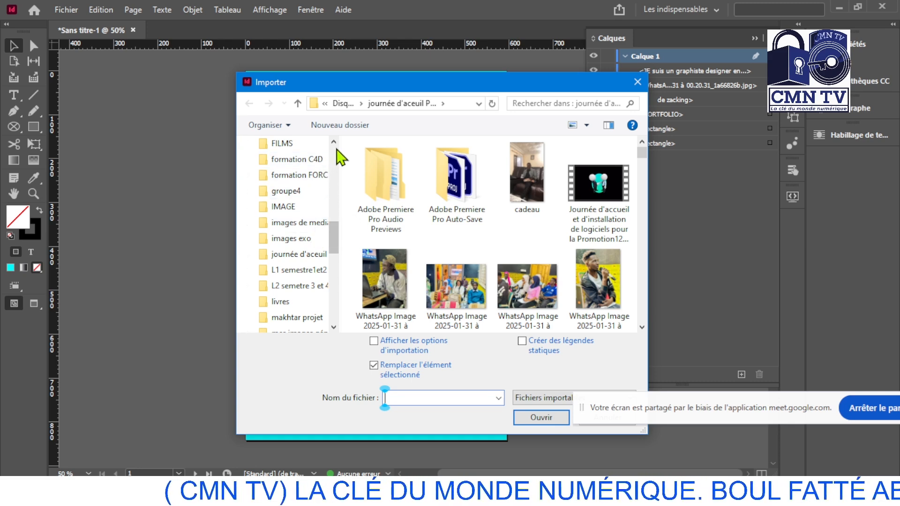
click(333, 328)
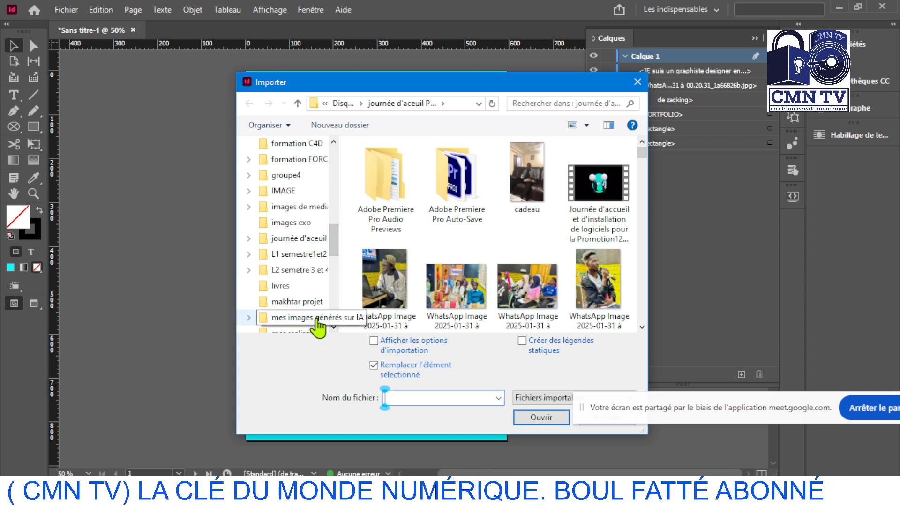
click(316, 318)
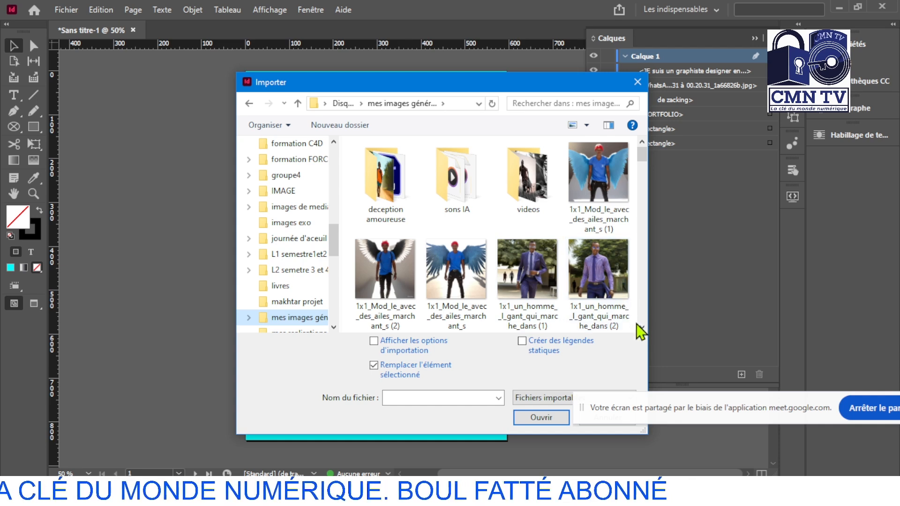
Step: Import the freepik image of a young man with headphones at a laptop and place it in the blue panel's empty lower half
scroll(639, 331, down, 8)
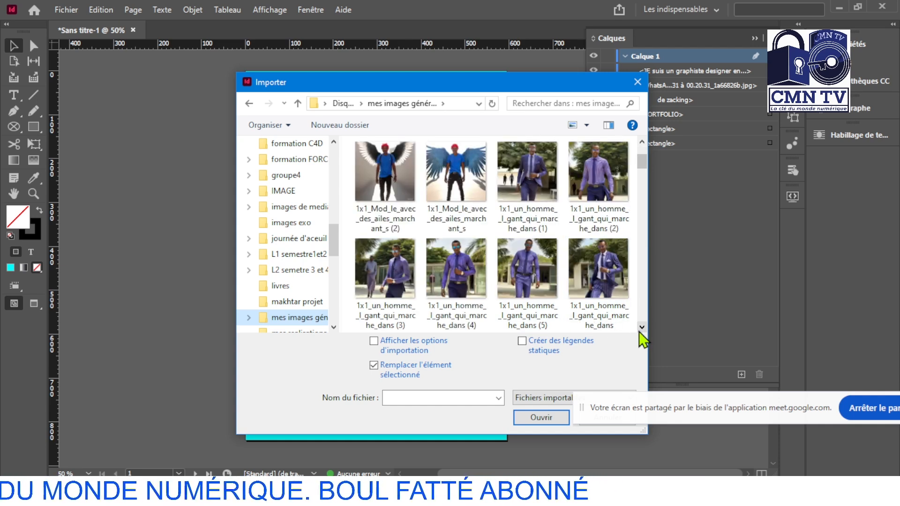
scroll(639, 332, down, 2)
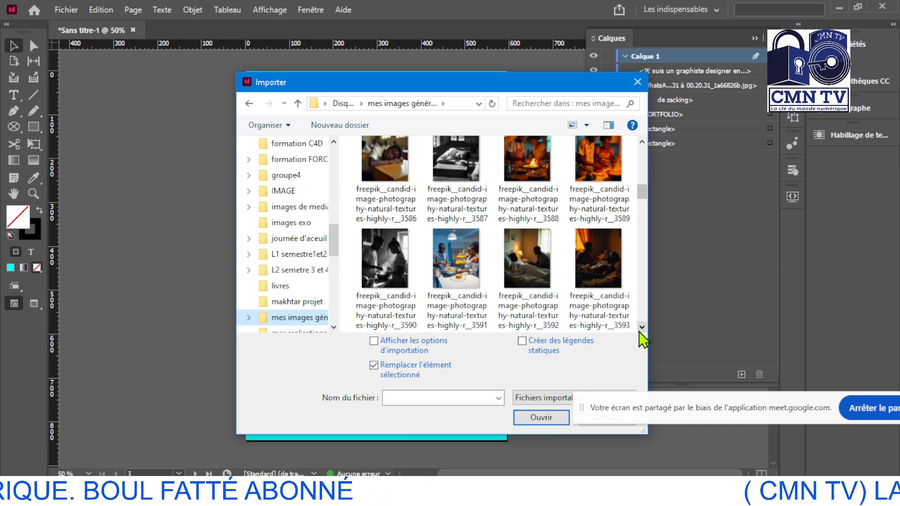
scroll(647, 328, down, 2)
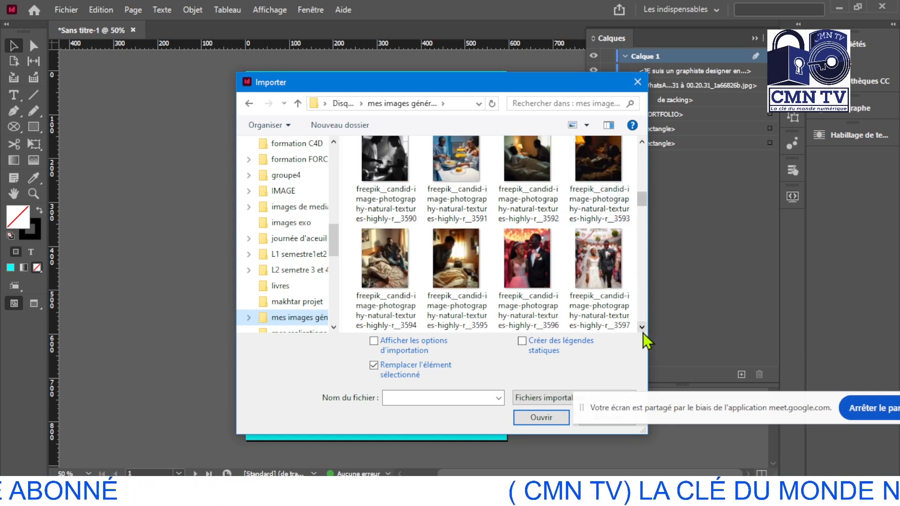
scroll(643, 332, down, 3)
scroll(643, 334, down, 3)
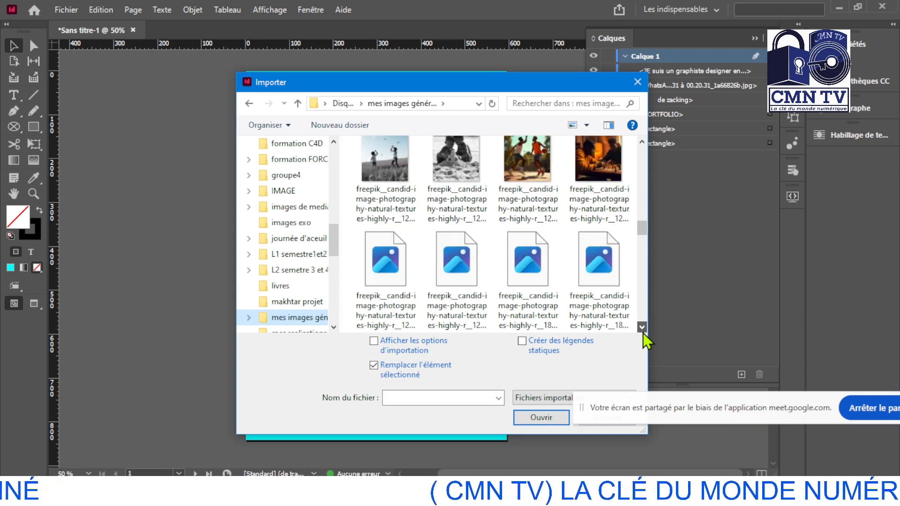
scroll(643, 334, down, 3)
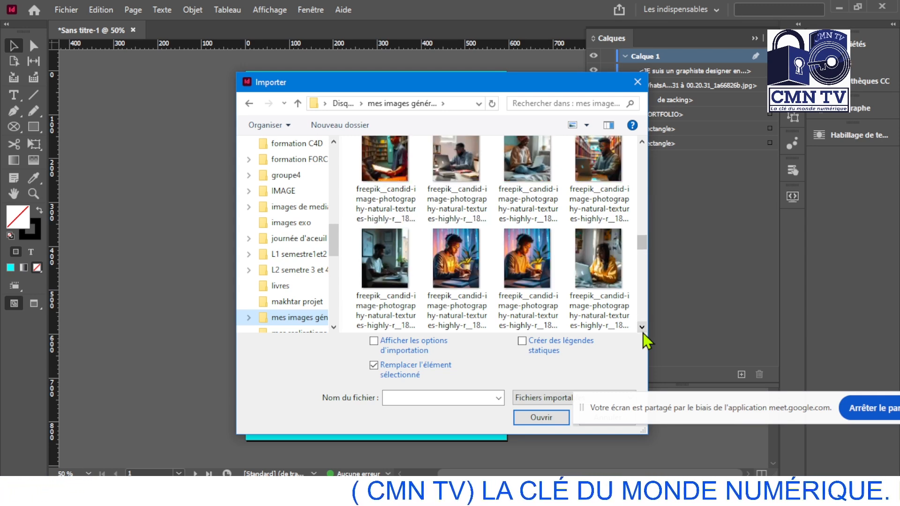
click(451, 258)
click(535, 418)
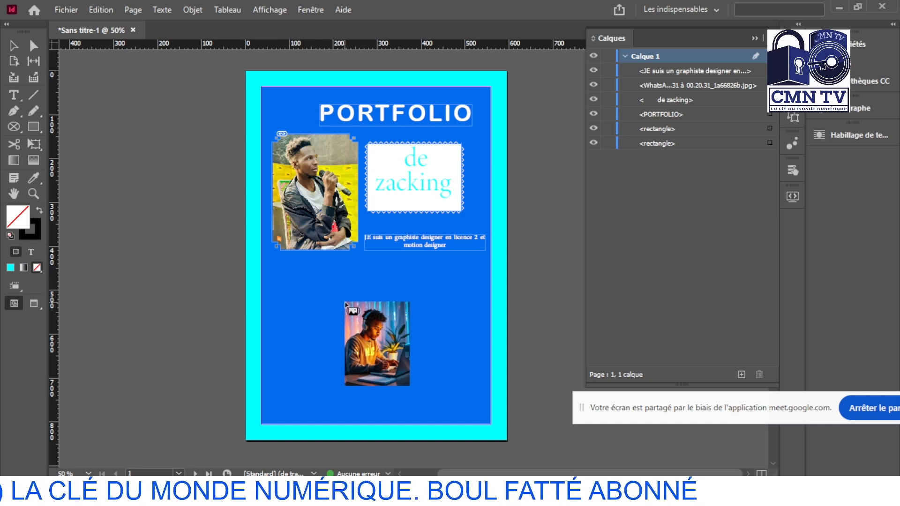
drag(346, 273, 458, 416)
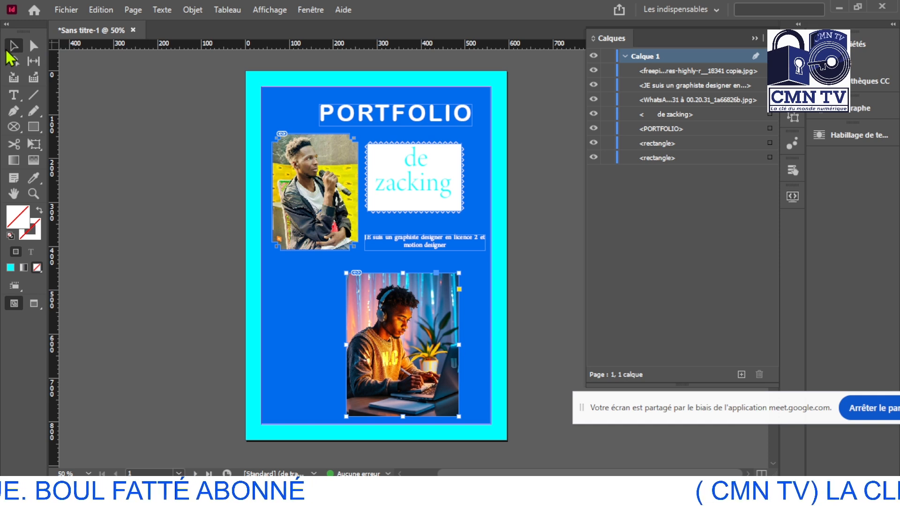
Step: Move the laptop image up and left so it sits centred just below the photo and introductory text, and deselect it
drag(411, 307, 394, 294)
click(167, 294)
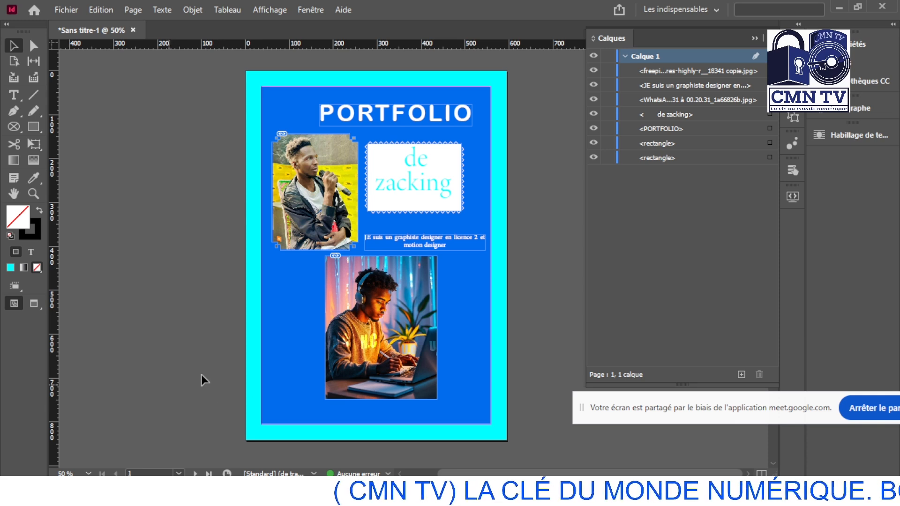
click(407, 287)
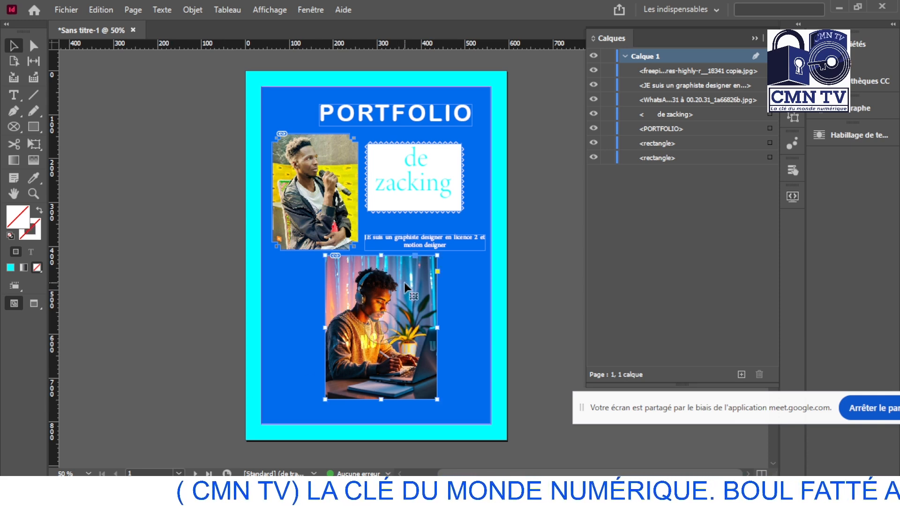
drag(391, 300, 387, 303)
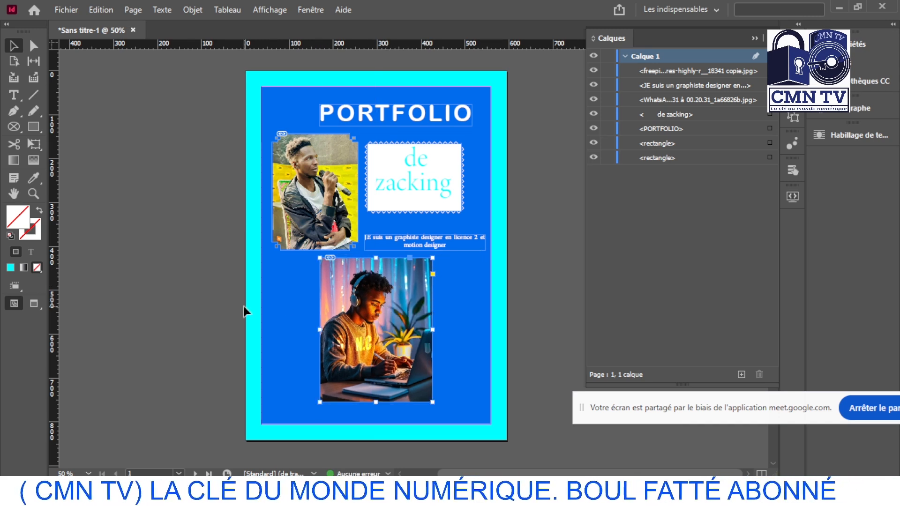
click(205, 293)
Step: Move the PORTFOLIO title left so it is centred across the blue panel
click(441, 112)
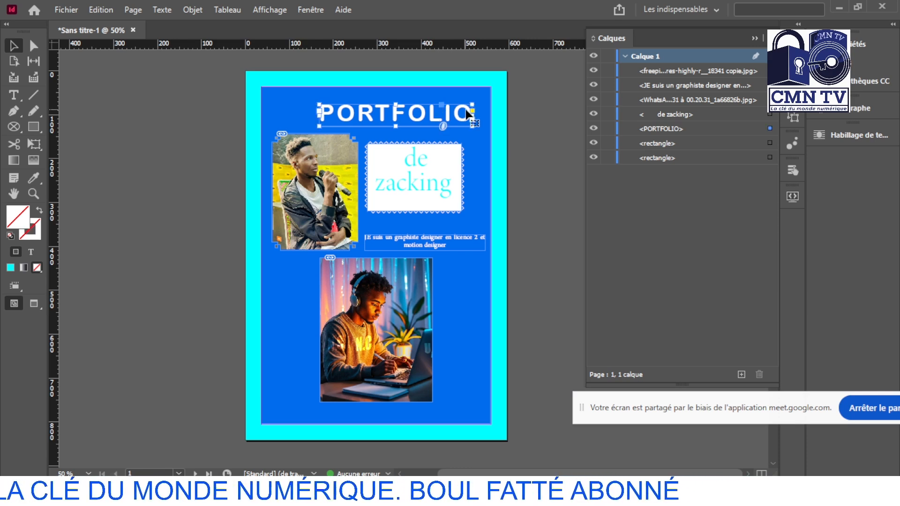
drag(442, 114, 421, 115)
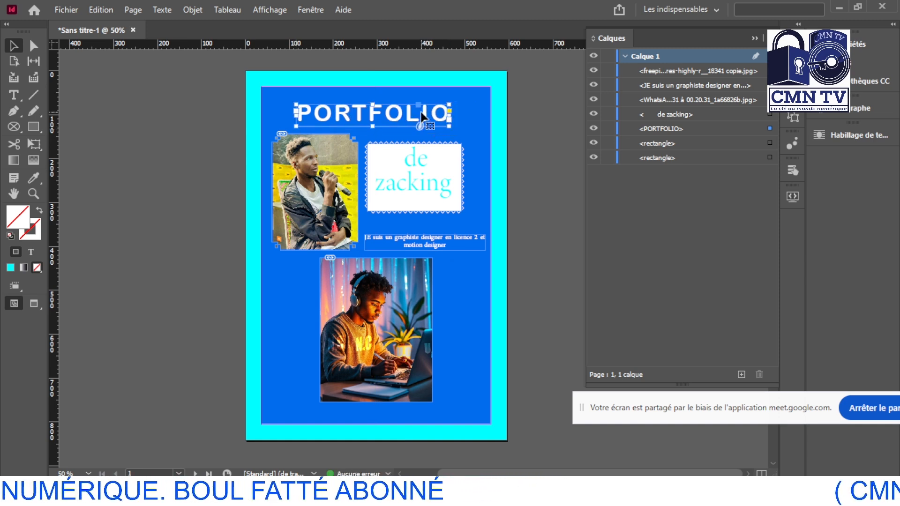
right_click(421, 113)
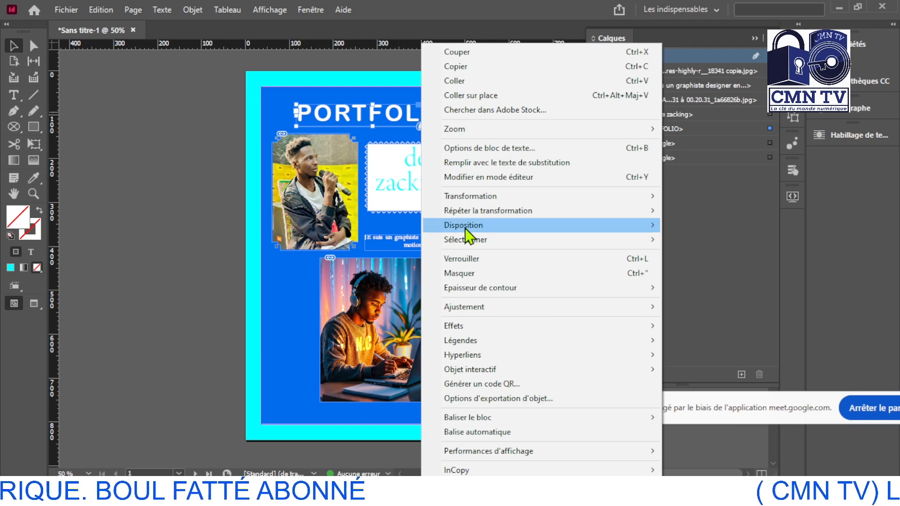
mouse_move(493, 372)
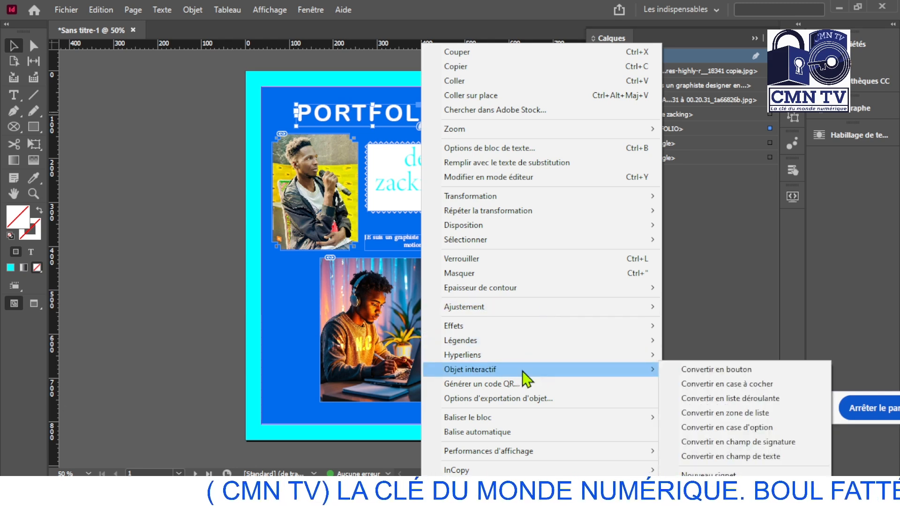
click(706, 246)
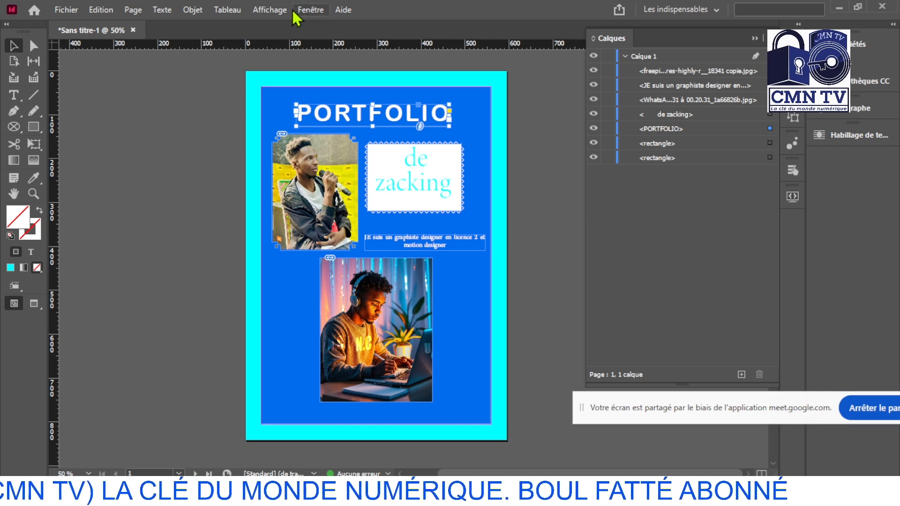
click(316, 14)
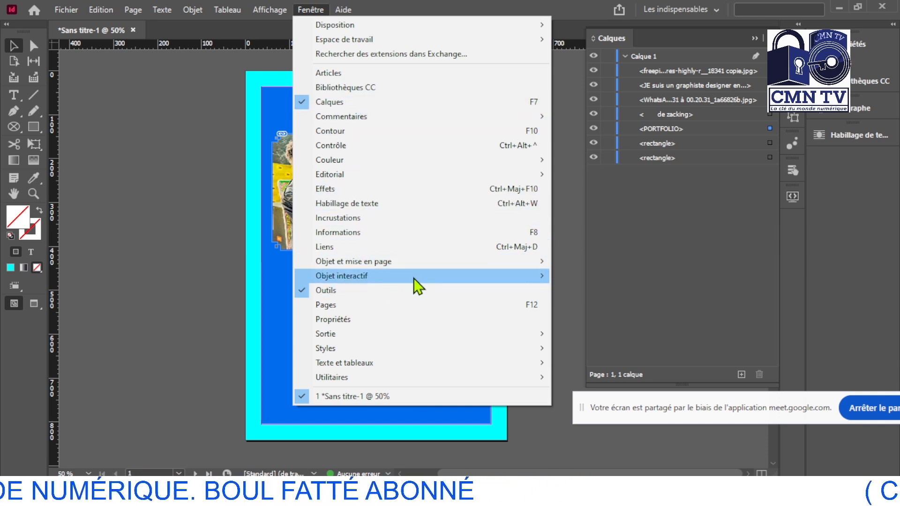
mouse_move(413, 277)
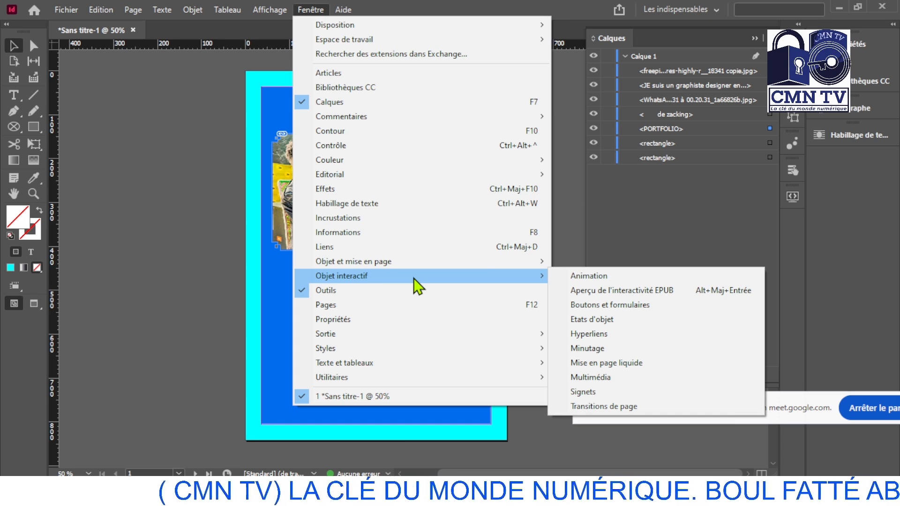
click(225, 266)
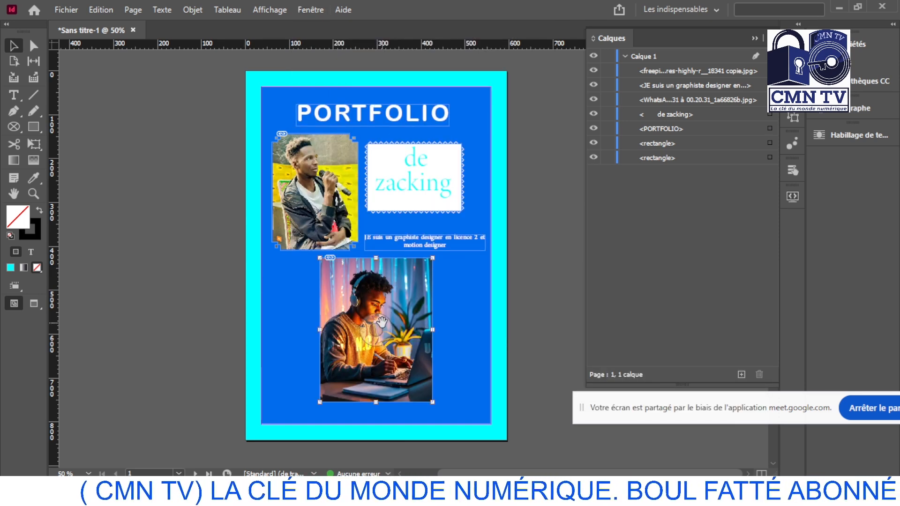
Step: Select the PORTFOLIO title and show its animation settings
click(395, 122)
right_click(395, 122)
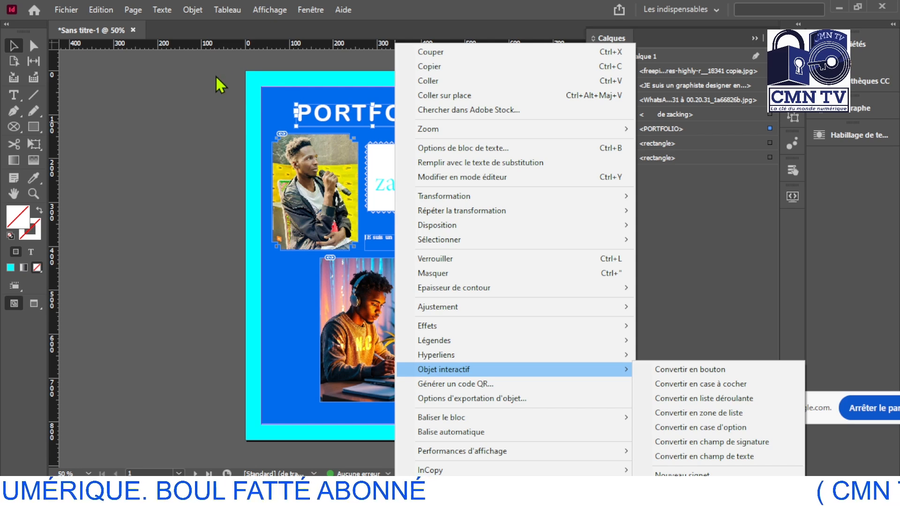
click(346, 121)
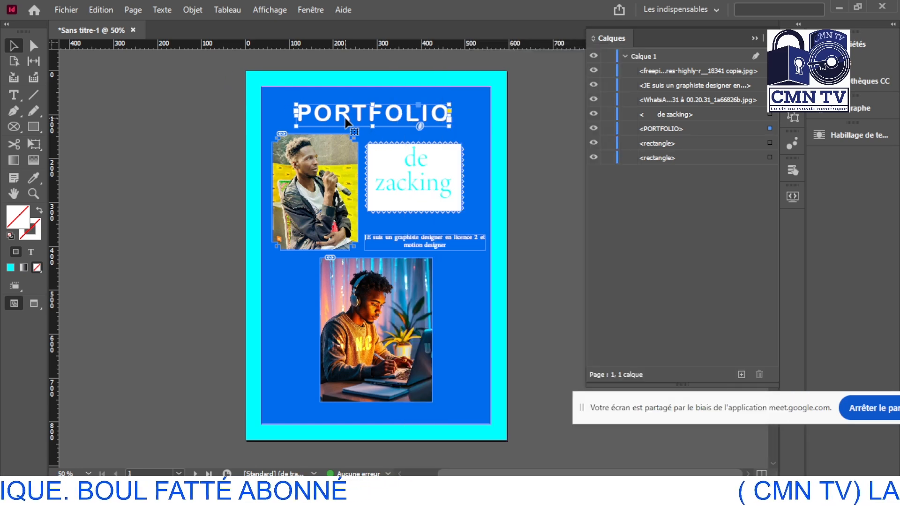
click(311, 10)
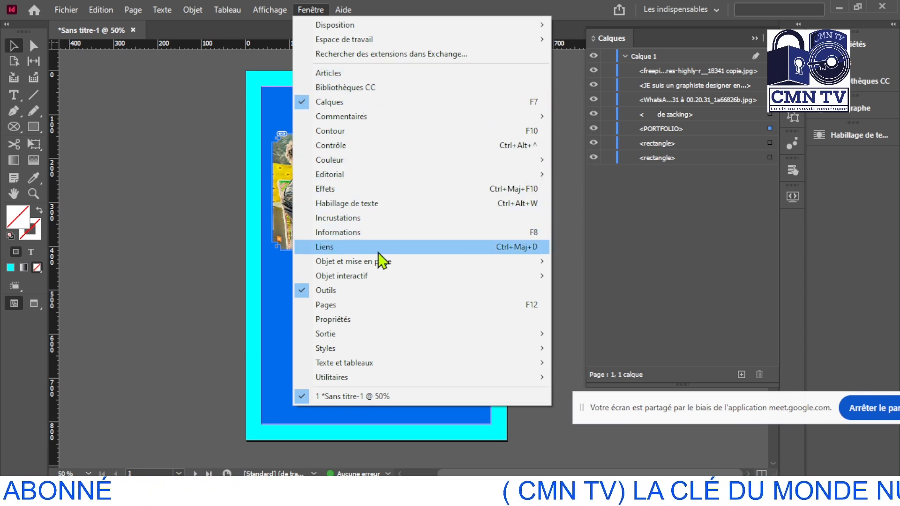
mouse_move(393, 276)
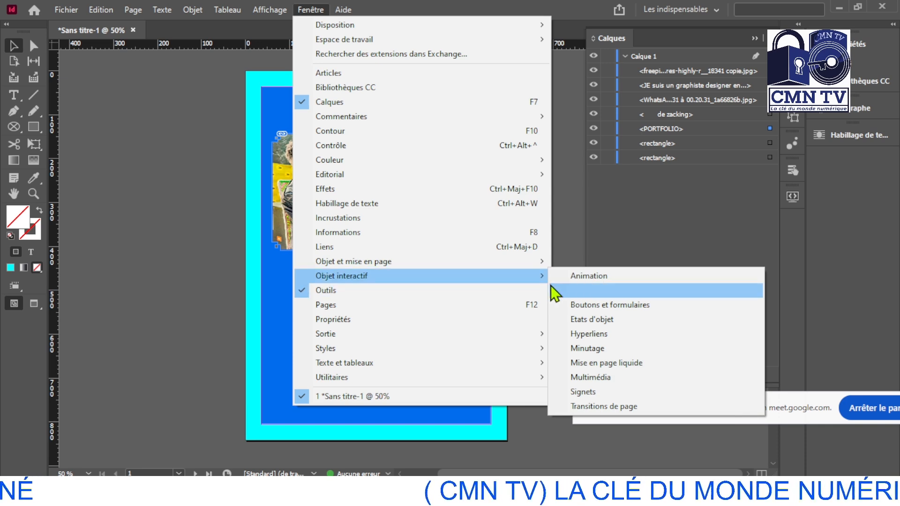
click(601, 279)
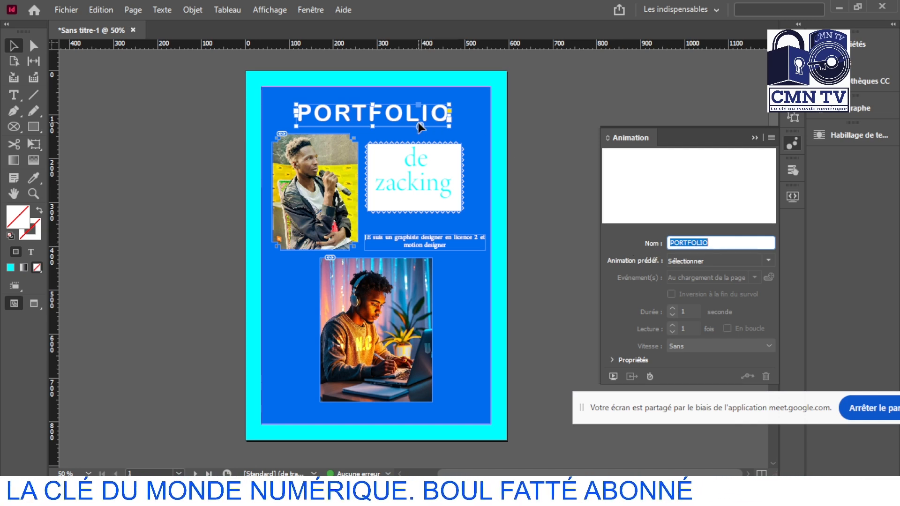
click(415, 122)
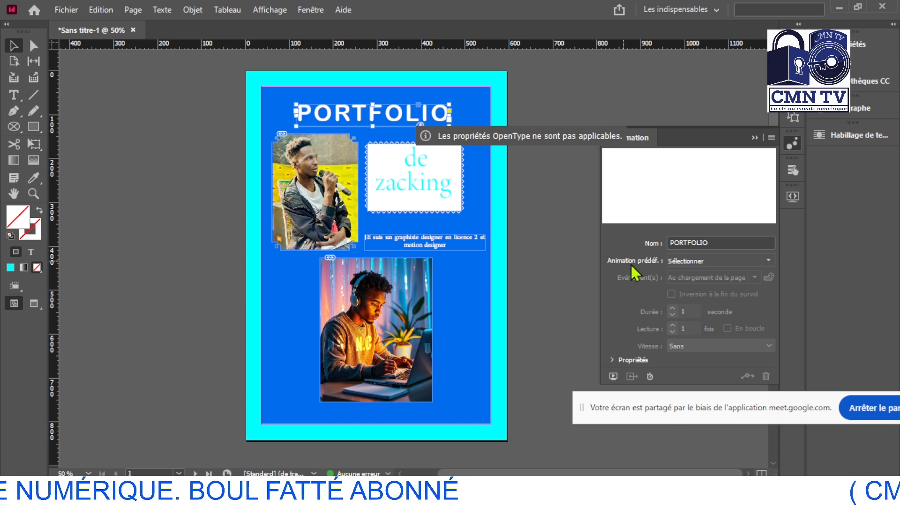
Step: Apply the "Entrée rapide par le haut" animation preset to the PORTFOLIO title
click(771, 266)
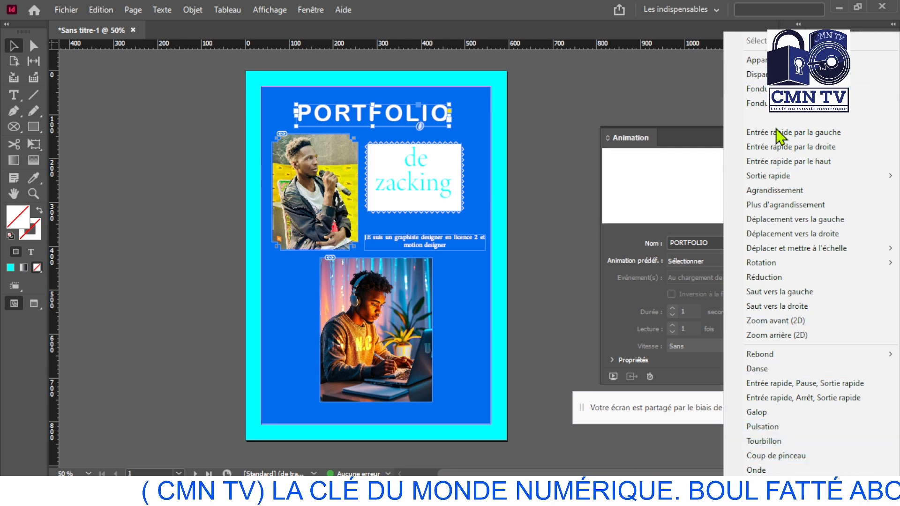
mouse_move(778, 266)
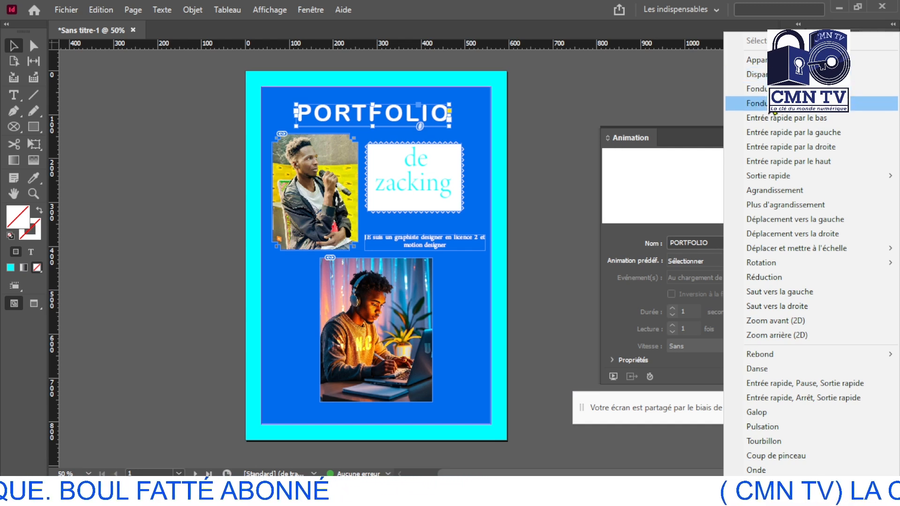
click(785, 163)
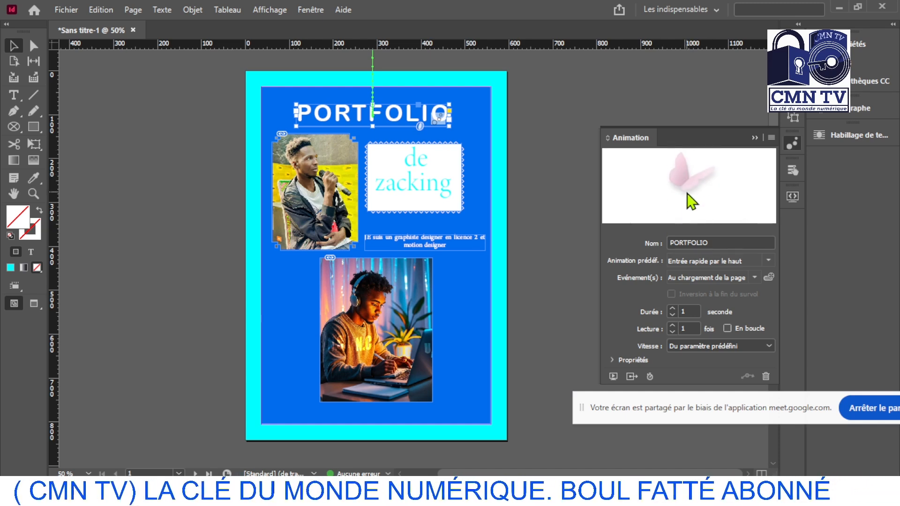
Step: Try a duration of 1,25 seconds and two plays for the title's animation, and reapply the "Entrée rapide par le haut" preset
click(673, 309)
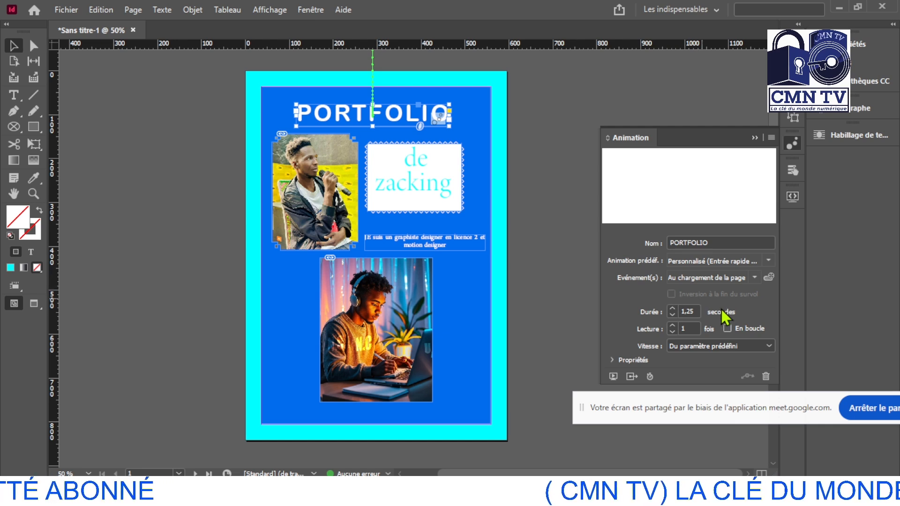
click(673, 331)
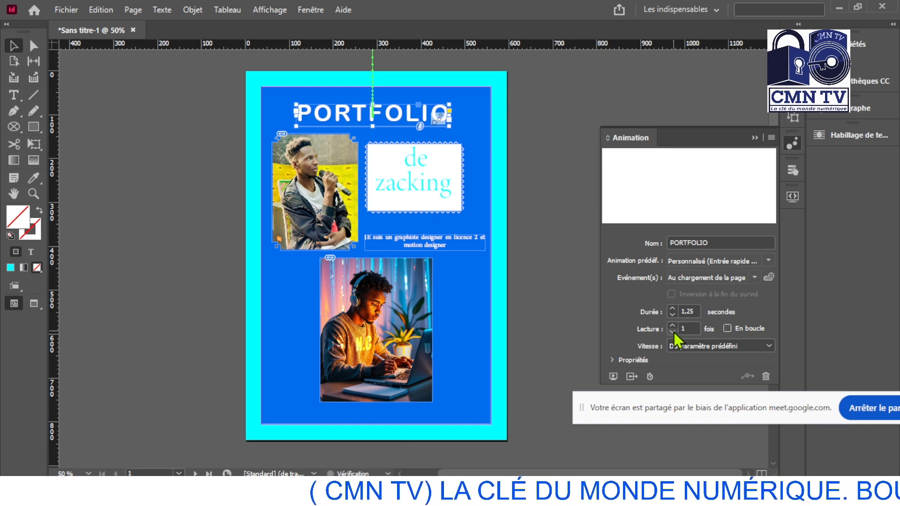
click(672, 326)
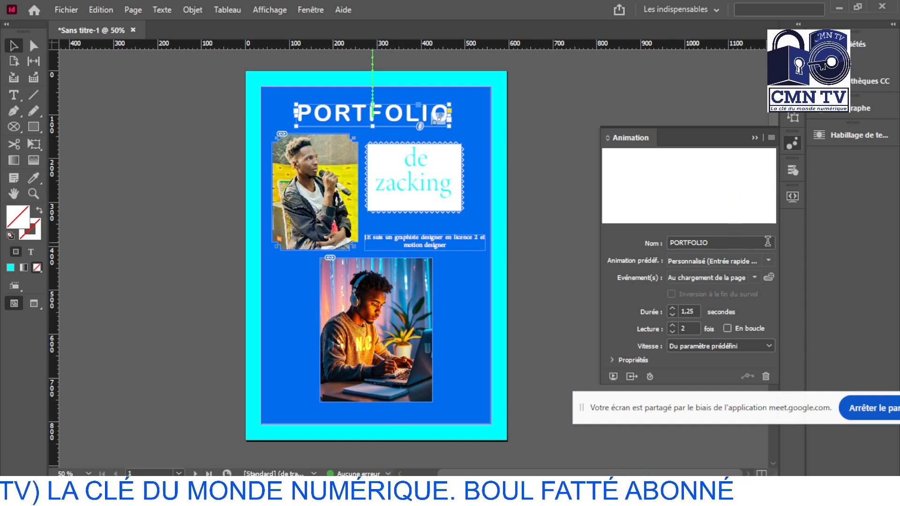
click(766, 262)
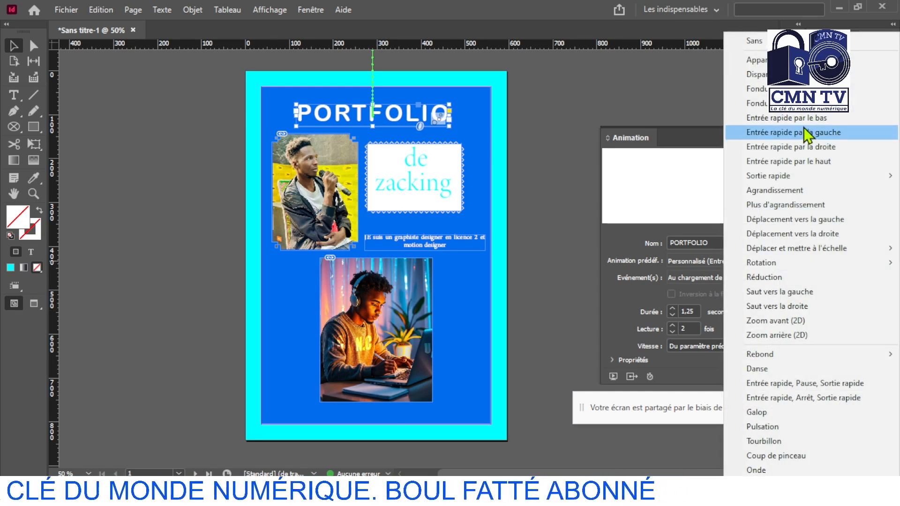
click(795, 162)
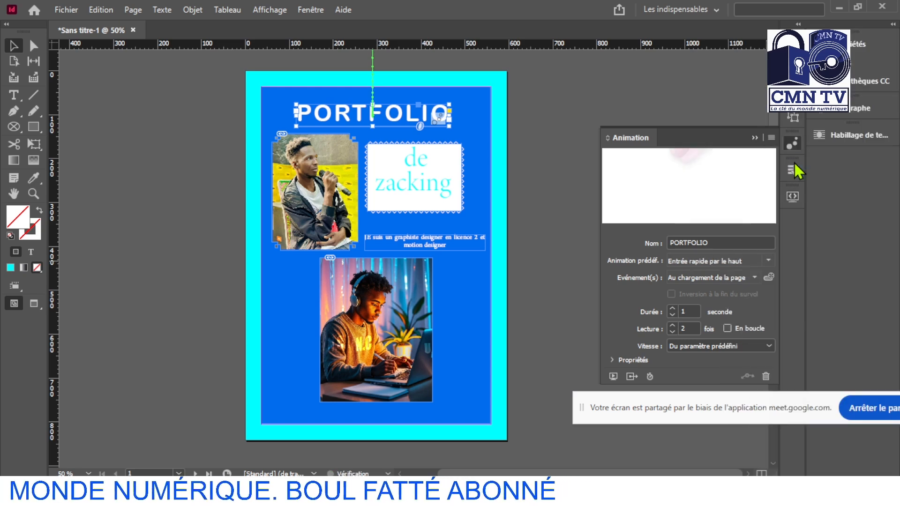
Step: Try a 1,5-second duration for the title's animation and restore the "Entrée rapide par le haut" preset
click(672, 308)
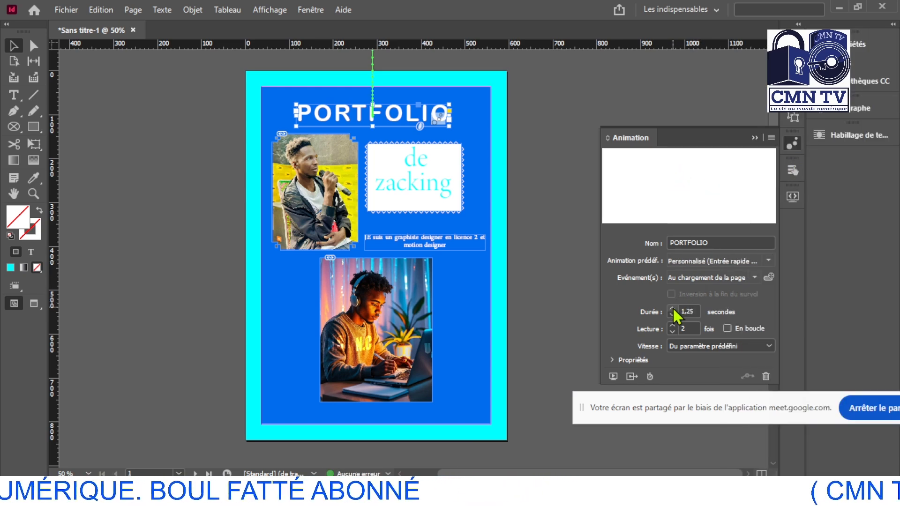
click(673, 309)
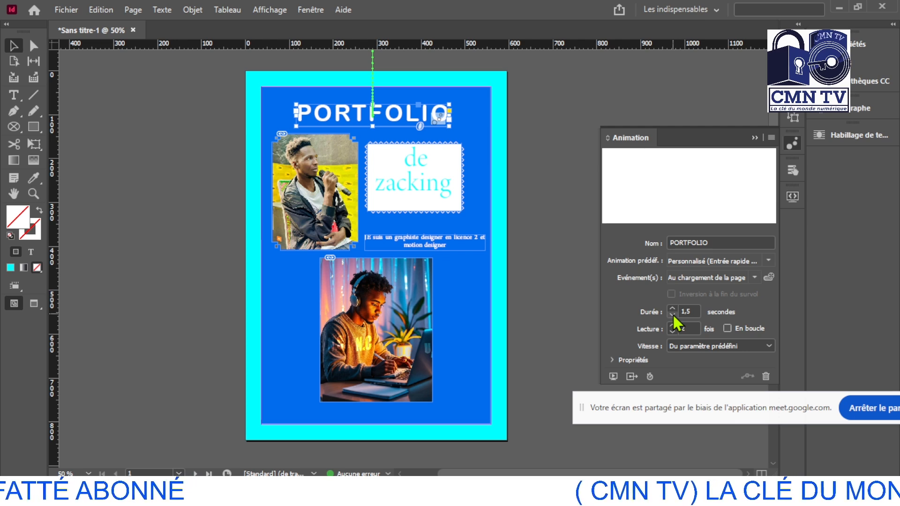
click(672, 325)
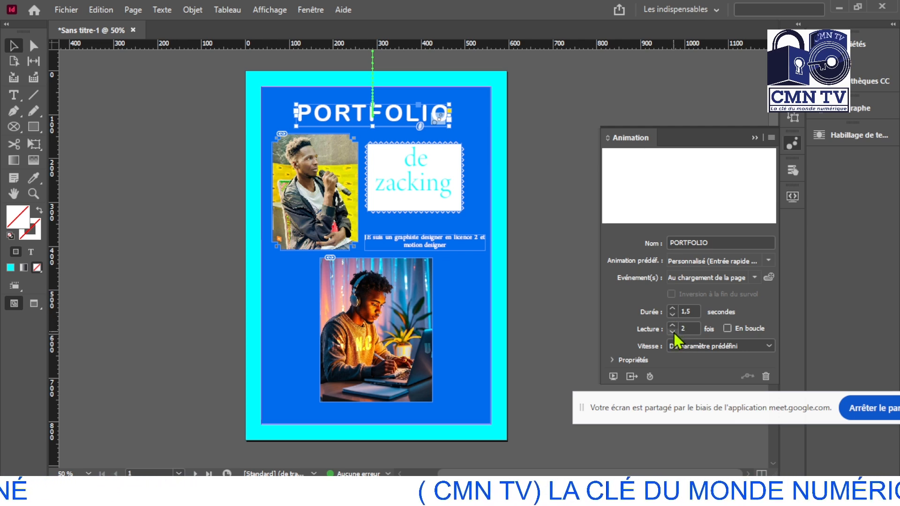
click(762, 263)
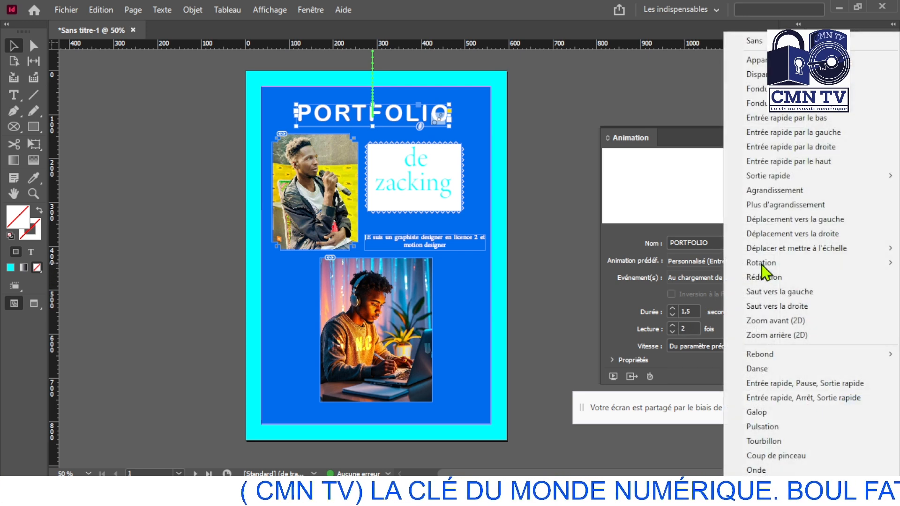
click(810, 162)
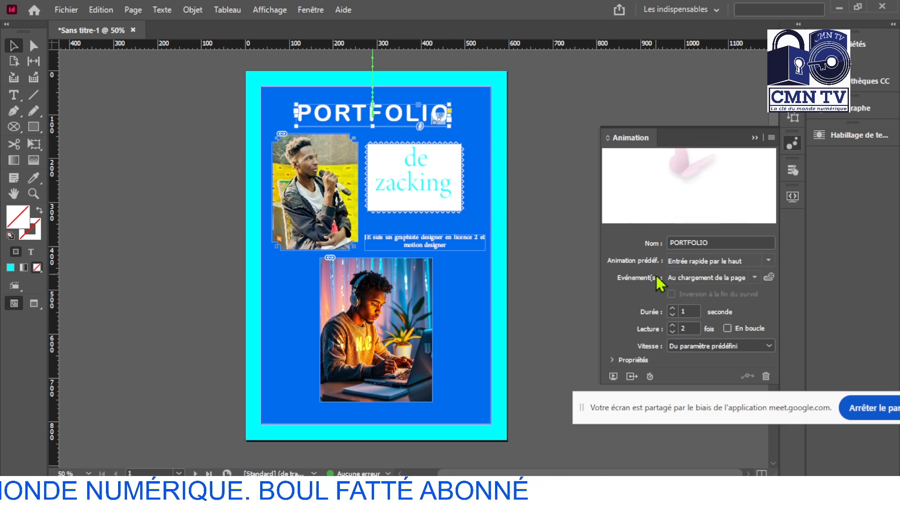
Step: Set the title's animation to play 1 time with the speed option "Décélération"
click(673, 333)
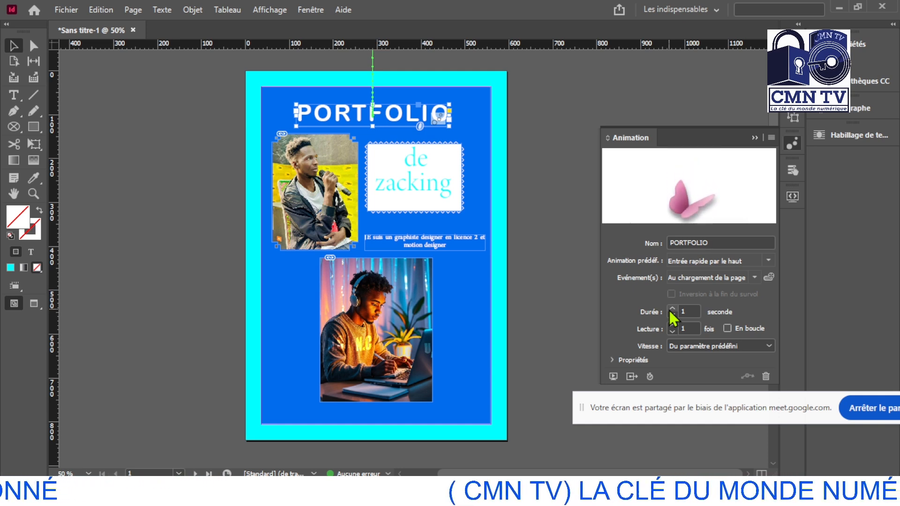
click(767, 347)
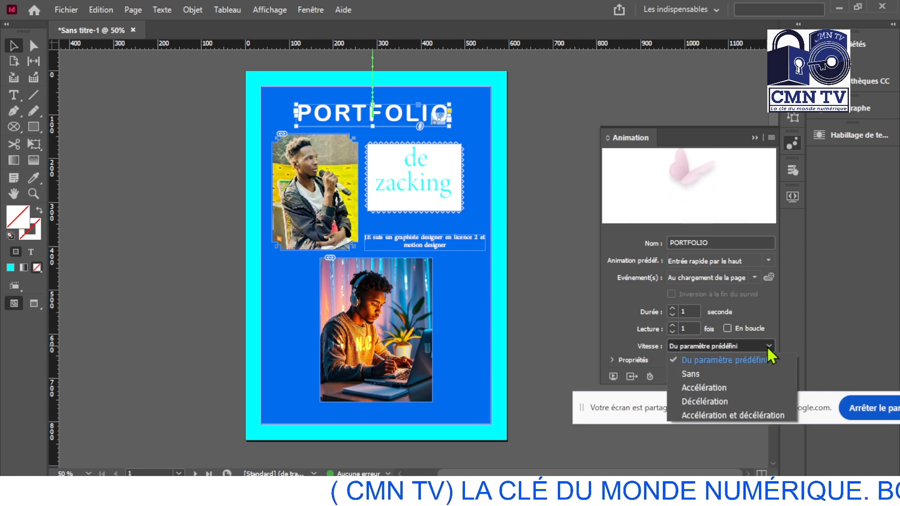
click(718, 405)
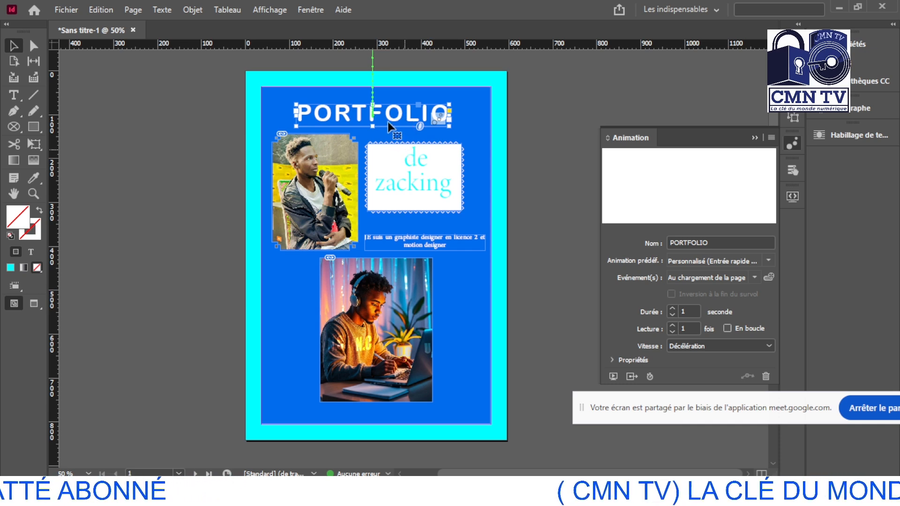
Step: Apply the "Fondu en entrée" animation preset to the white subtitle frame beside the photo
click(409, 187)
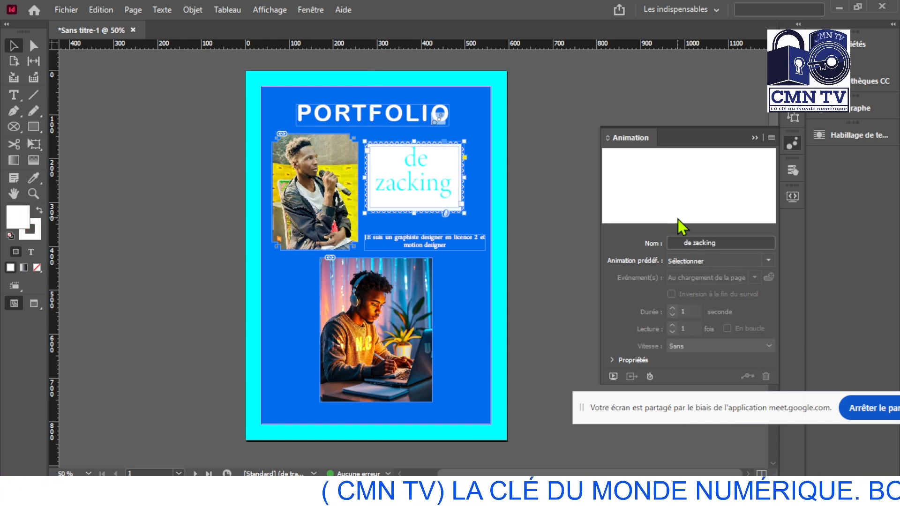
click(765, 262)
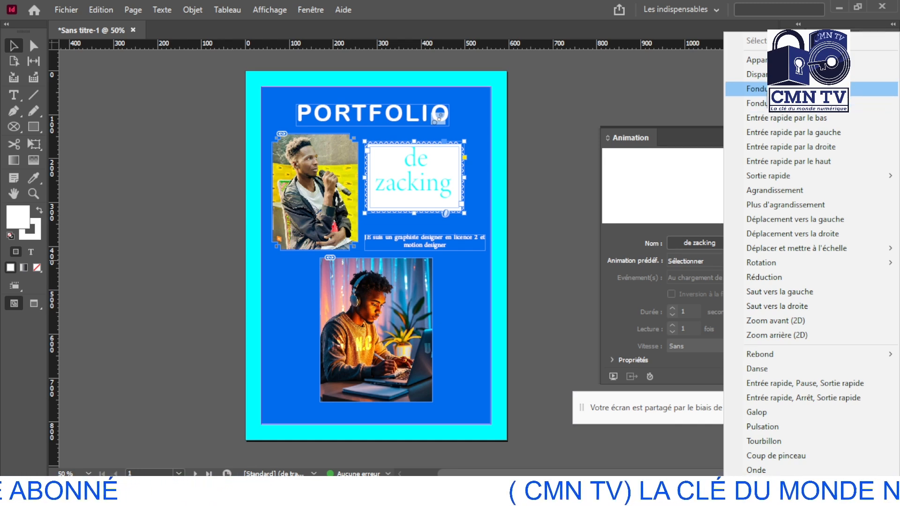
click(782, 104)
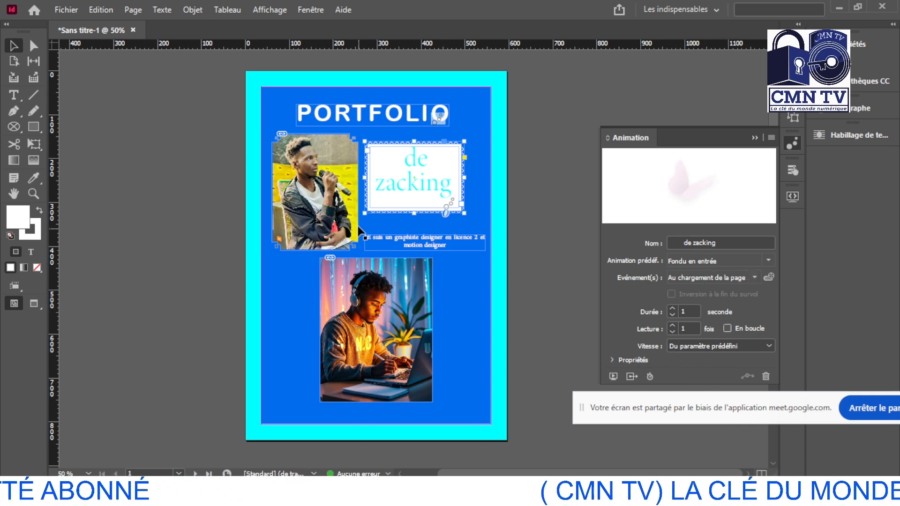
Step: Apply the "Zoom avant (2D)" animation preset to the photo of the man holding a microphone
click(323, 230)
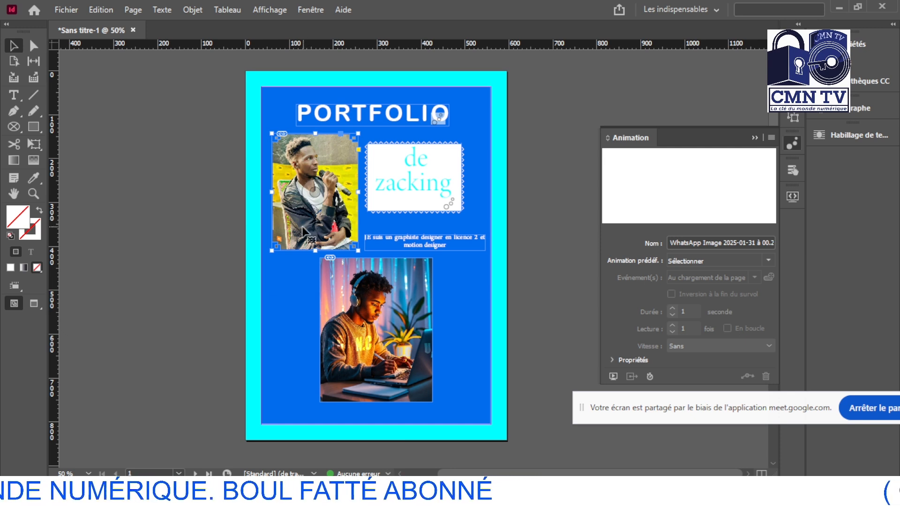
click(763, 261)
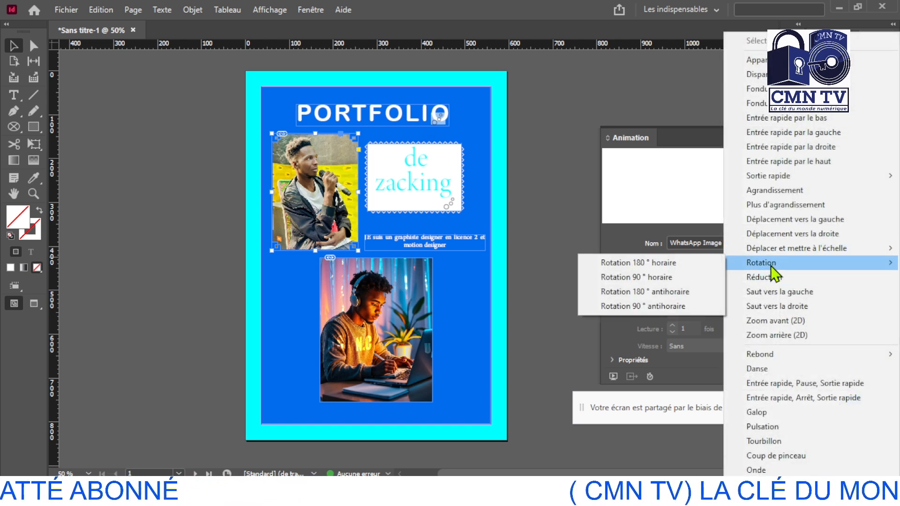
click(786, 323)
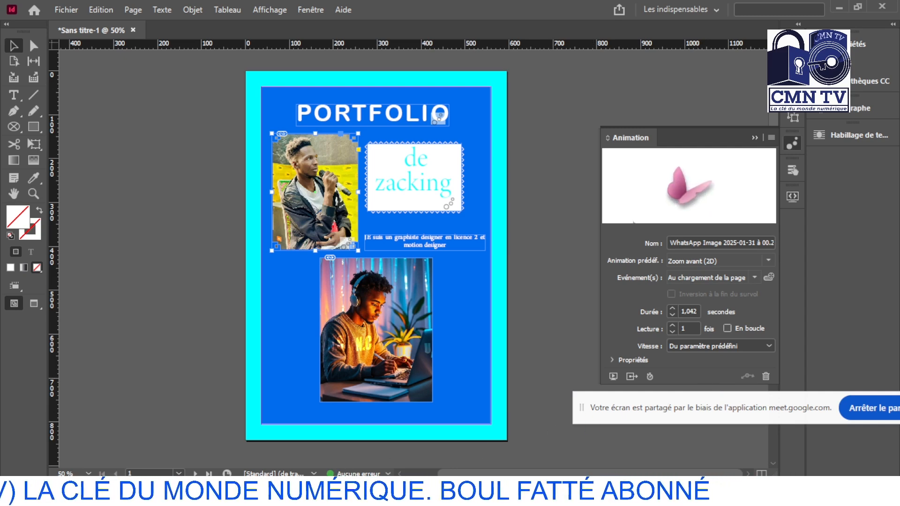
Step: Switch to the Google Meet call in Chrome and mute the microphone of the participant beside the first tile for everyone
mouse_move(298, 494)
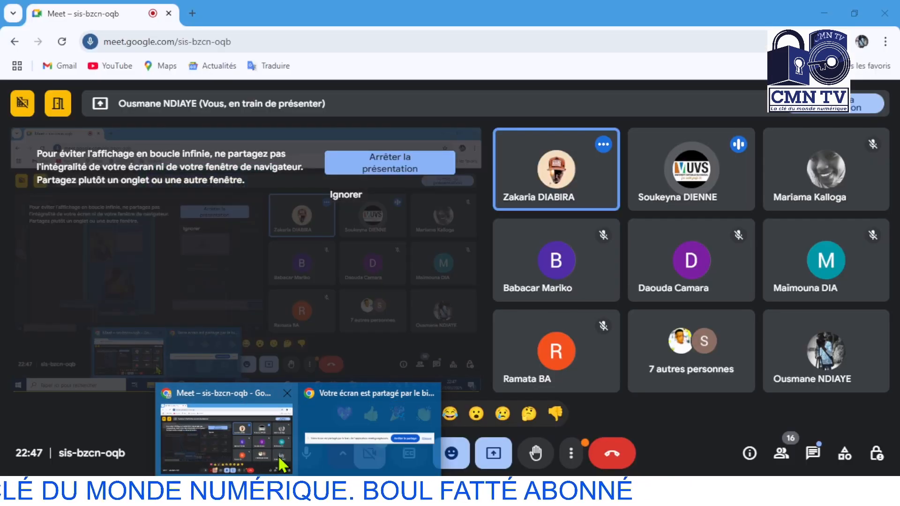
click(283, 465)
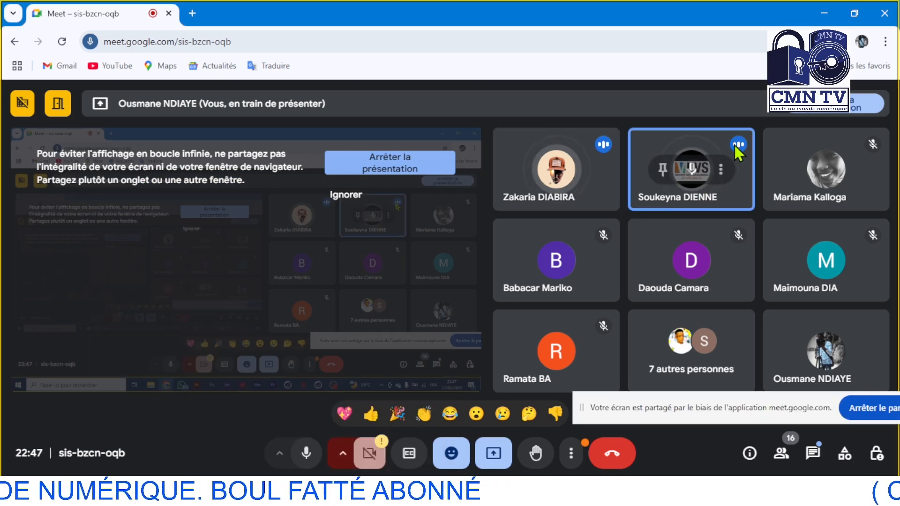
mouse_move(697, 175)
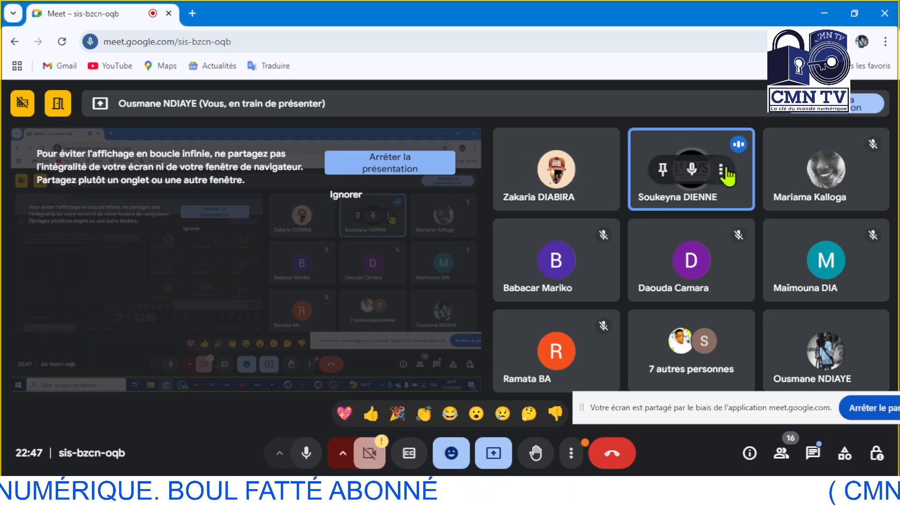
click(695, 171)
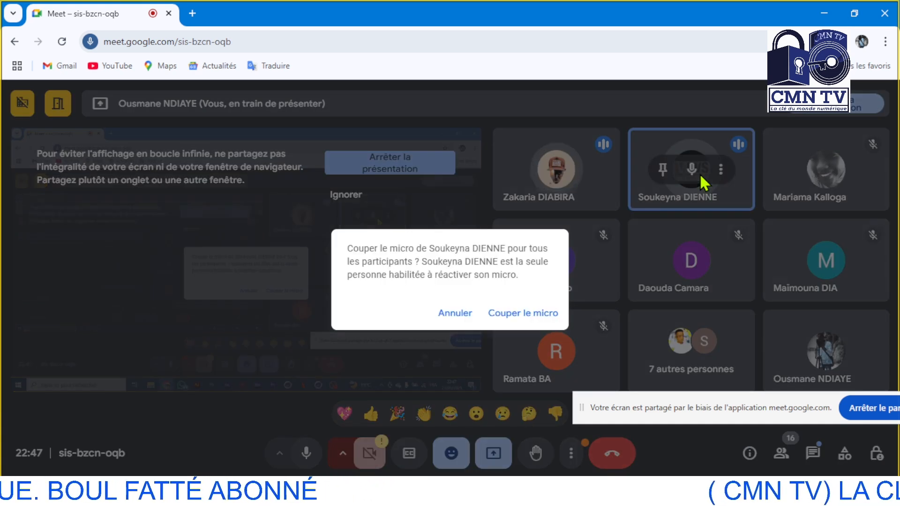
click(535, 317)
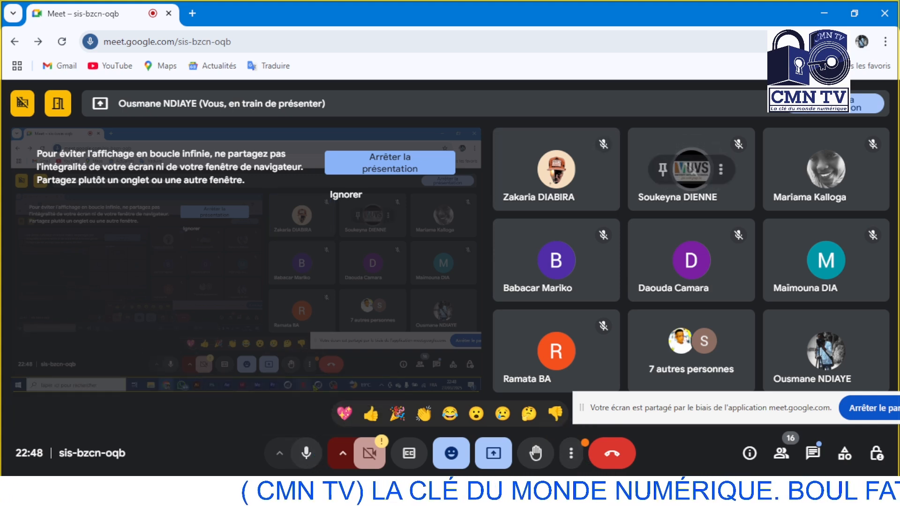
Step: Switch back to InDesign and animate the graphic designer description text with the "Entrée rapide par la droite" preset and "Décélération" speed
mouse_move(431, 494)
click(432, 446)
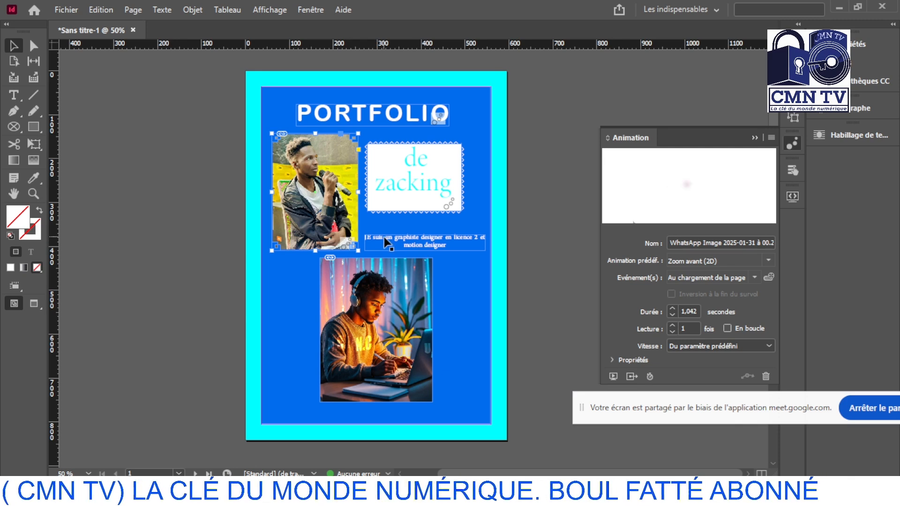
click(423, 246)
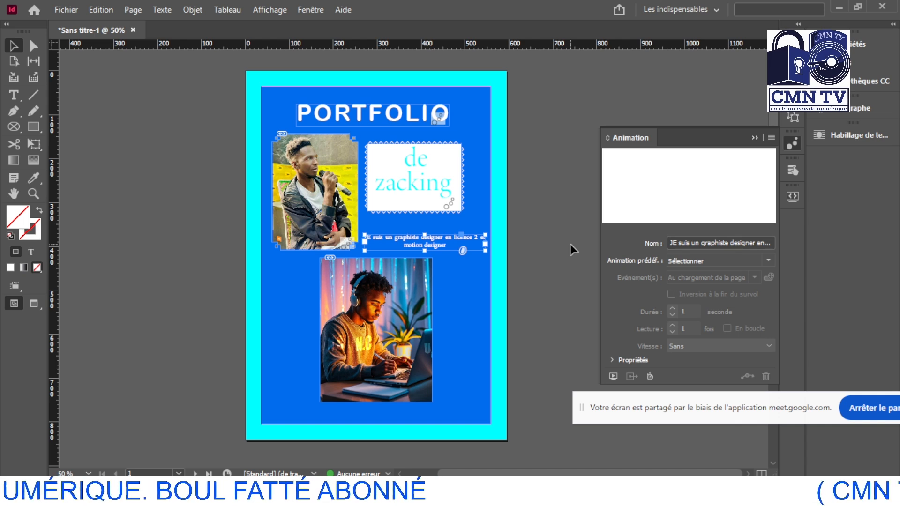
click(768, 260)
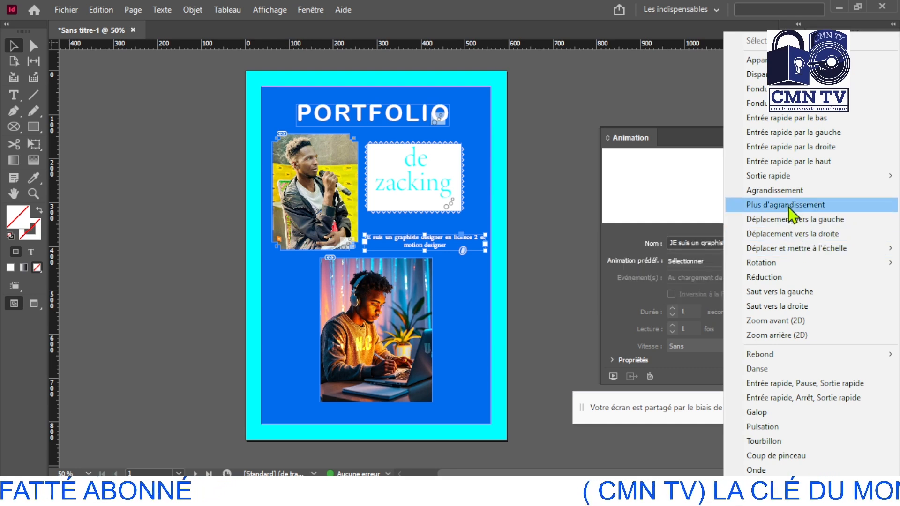
click(801, 152)
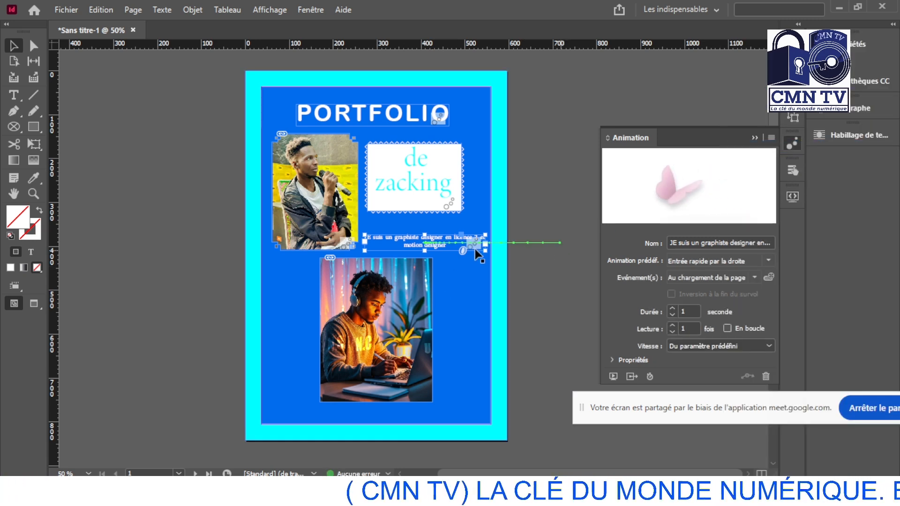
click(771, 350)
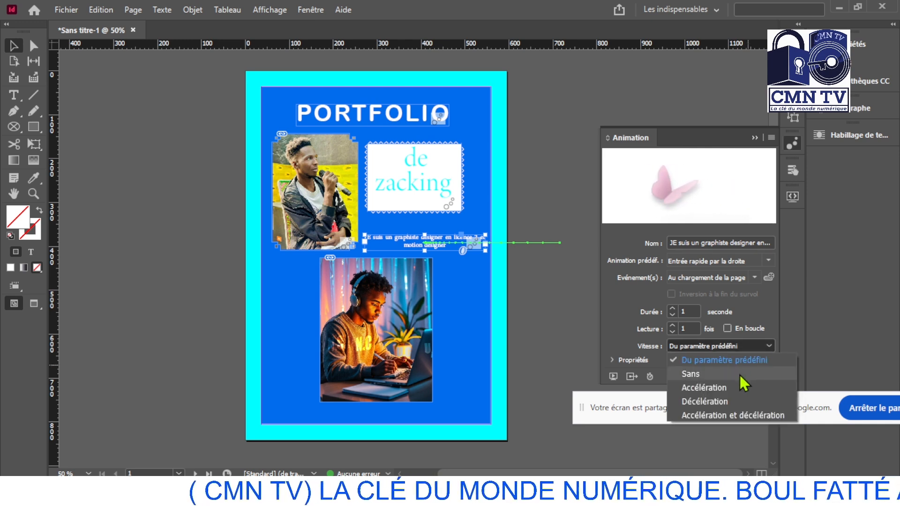
click(734, 402)
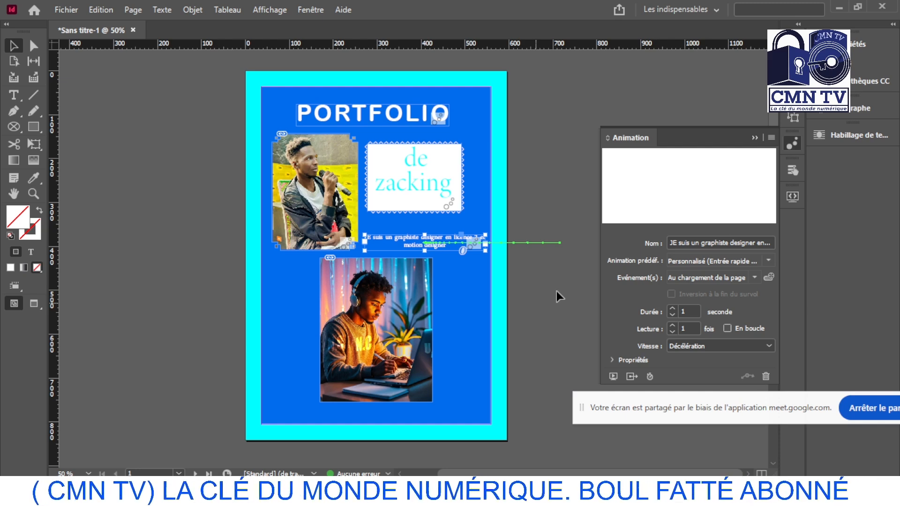
Step: Animate the photo of the man at the laptop with the "Danse" preset, a 1,25-second duration and 2 plays
click(397, 284)
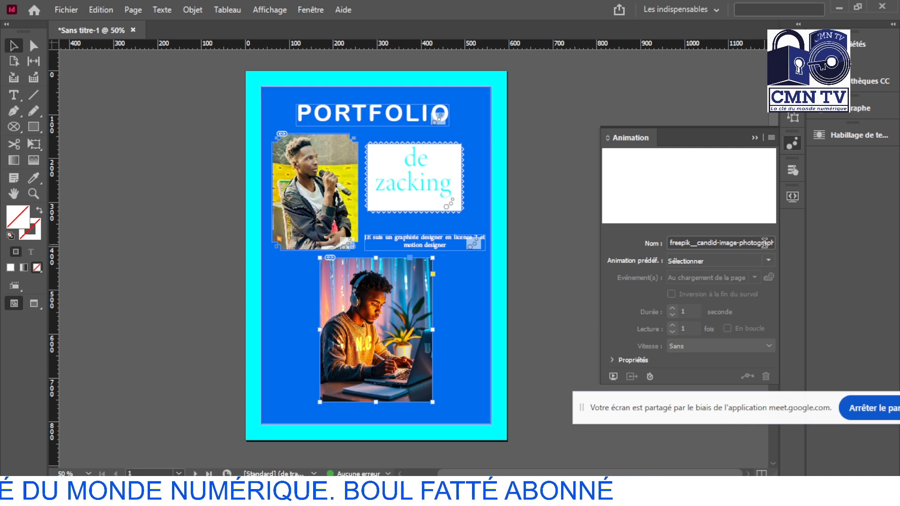
click(766, 260)
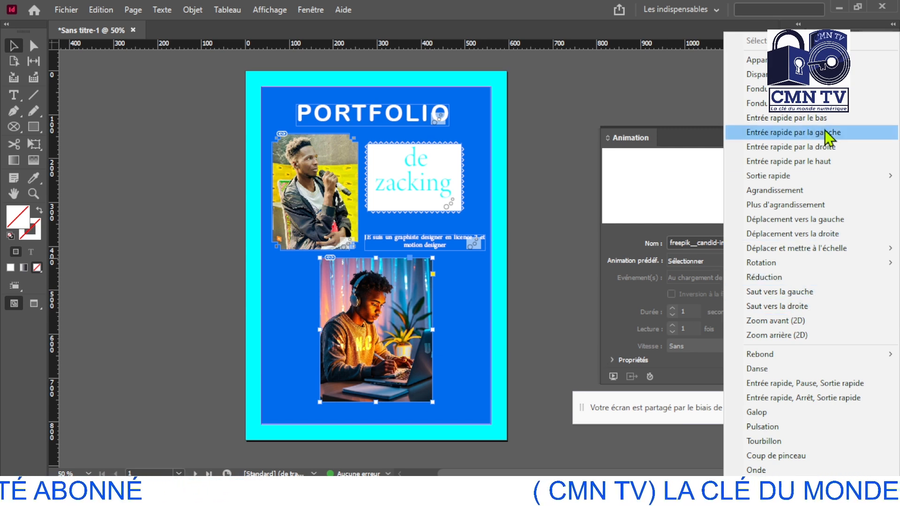
click(775, 368)
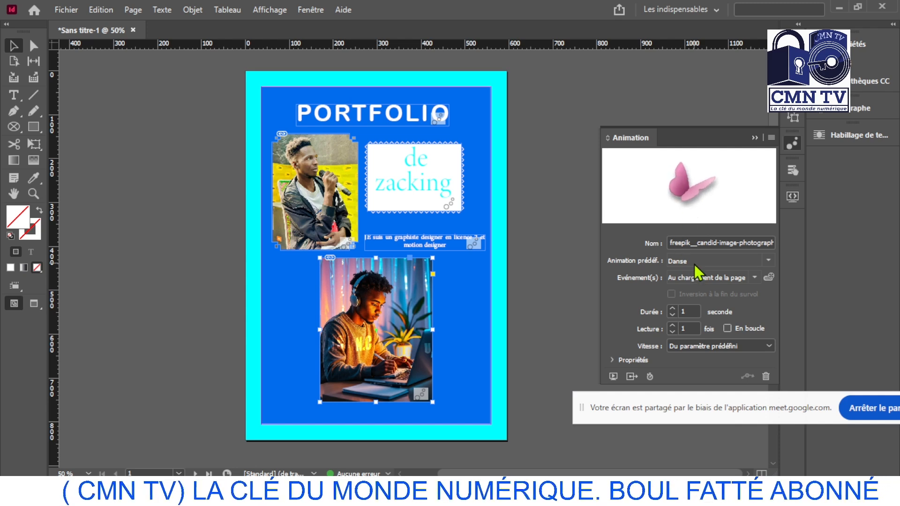
click(672, 309)
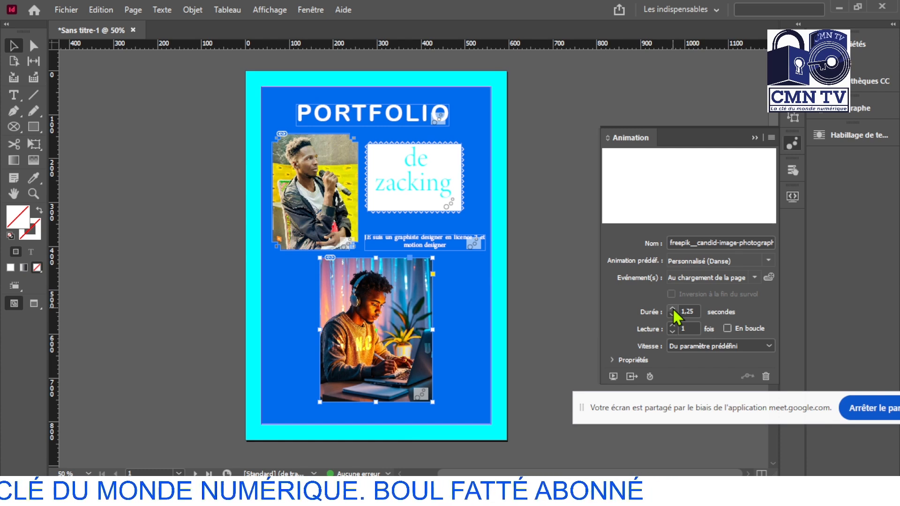
click(673, 325)
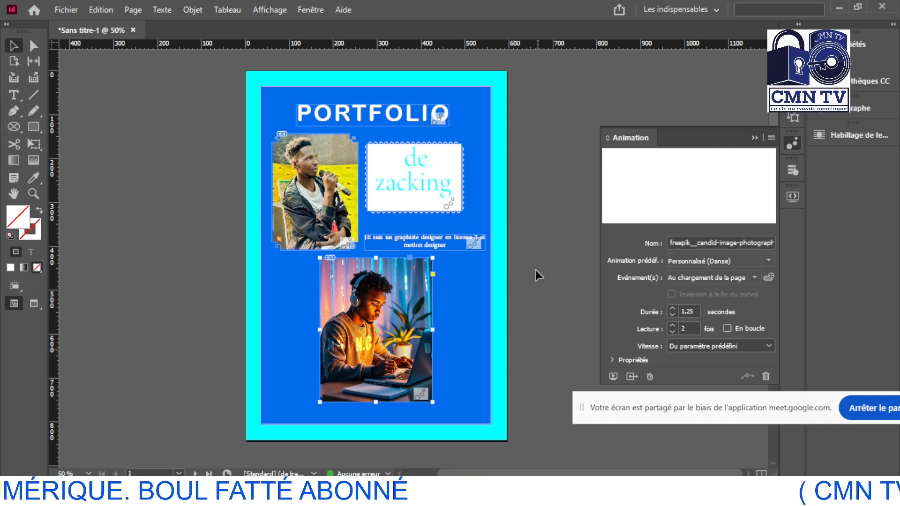
Step: Preview the cover page's animations in the EPUB interactivity preview, then close the preview
click(613, 376)
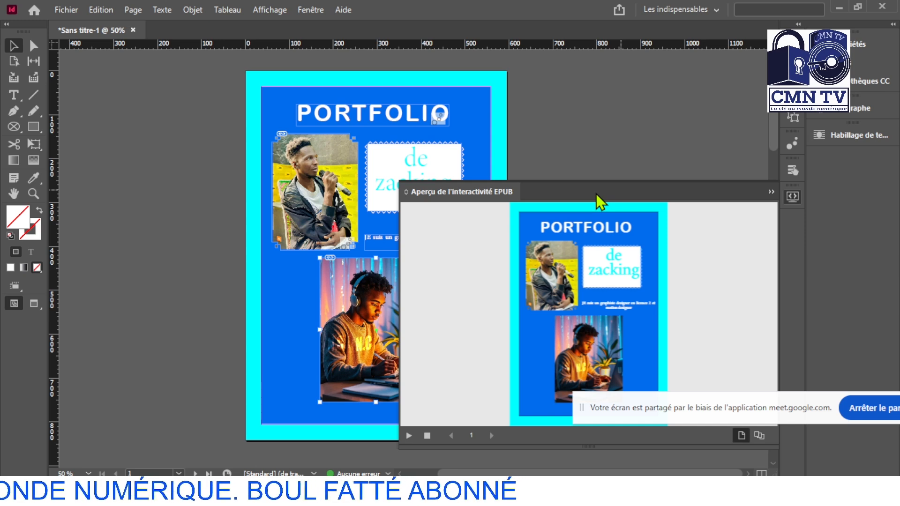
drag(596, 194, 518, 134)
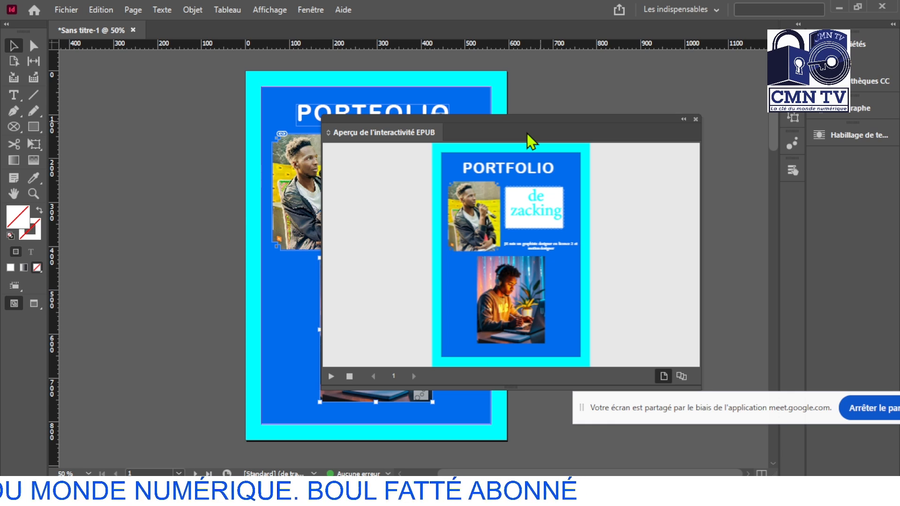
click(338, 378)
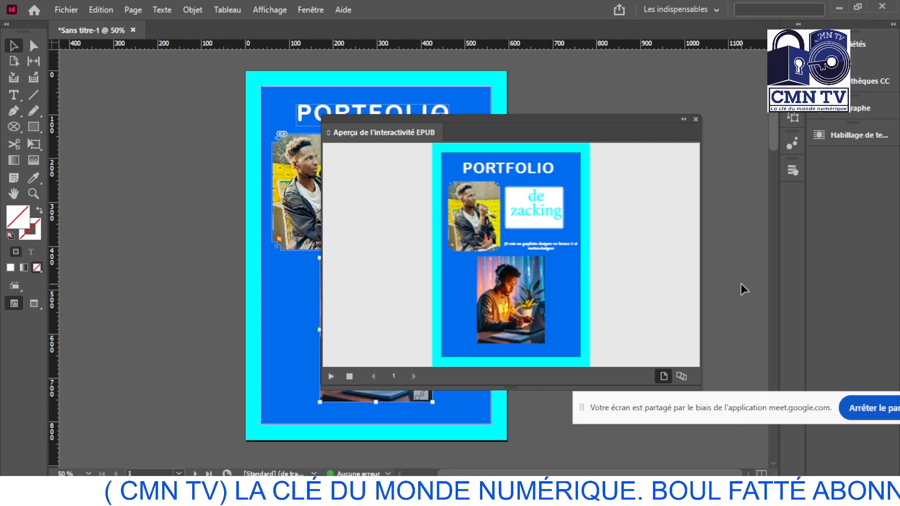
click(695, 120)
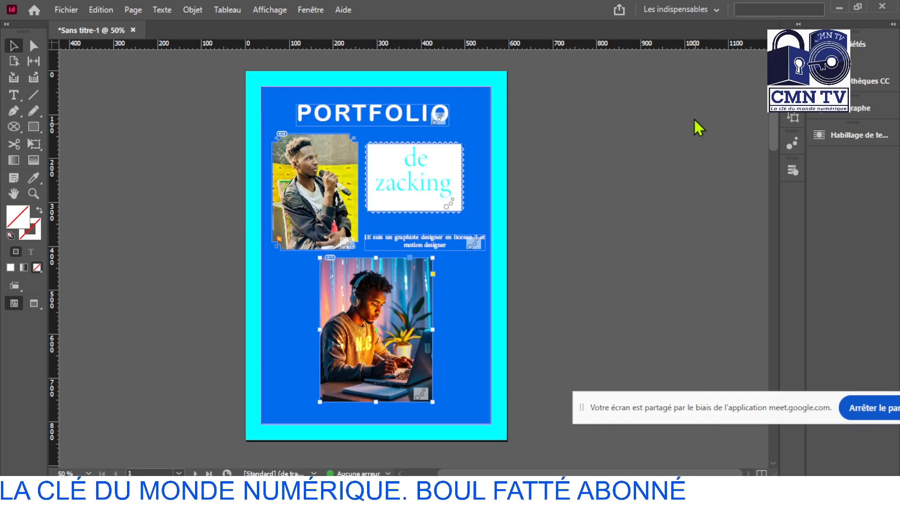
Step: Go to the empty cyan page 2 below the portfolio cover
scroll(586, 237, down, 10)
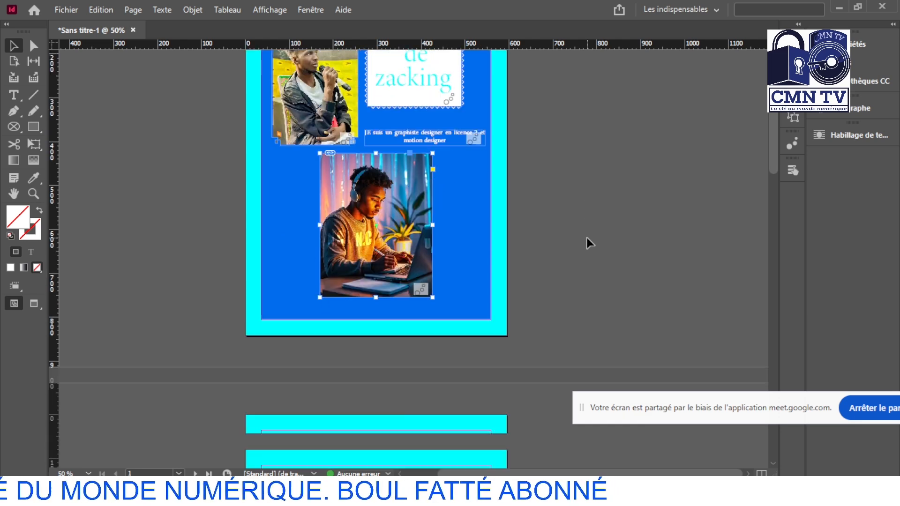
scroll(586, 237, down, 3)
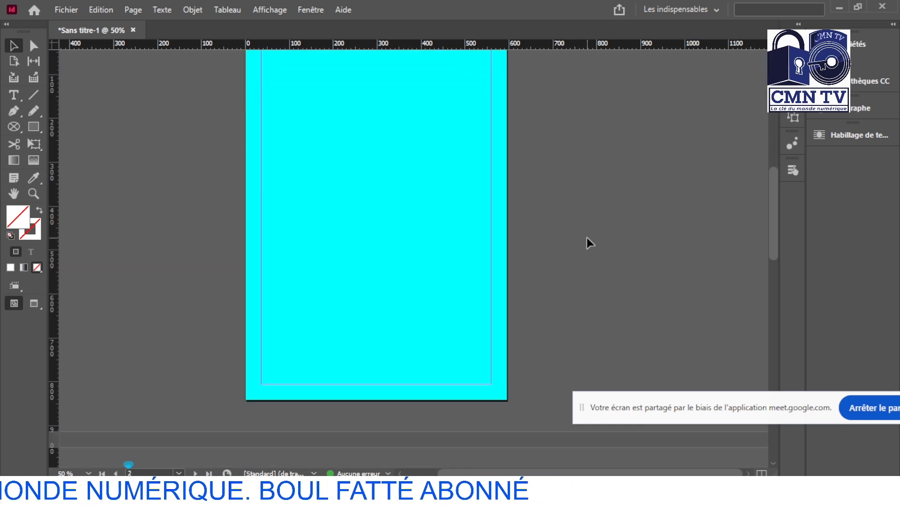
scroll(571, 215, up, 3)
scroll(571, 215, down, 2)
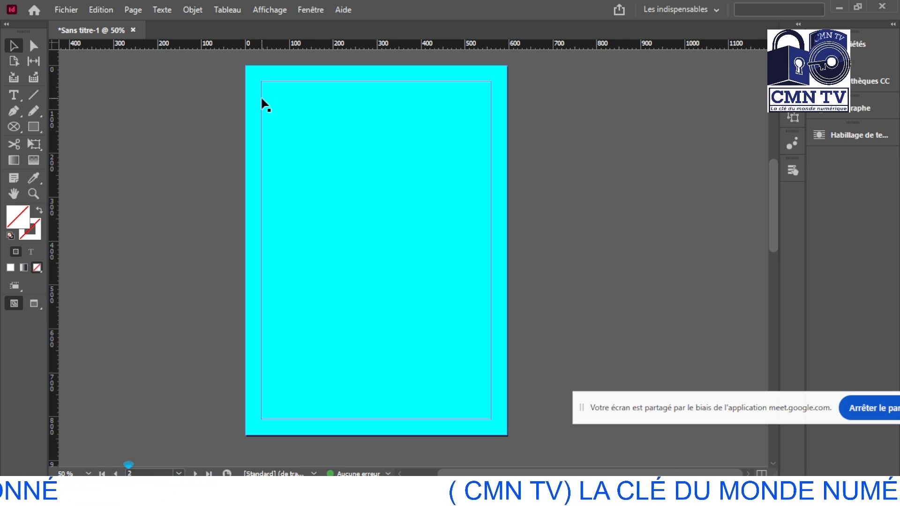
Step: Draw a rectangle about 594 px wide and 110 px high across the upper edge of page 2
click(32, 128)
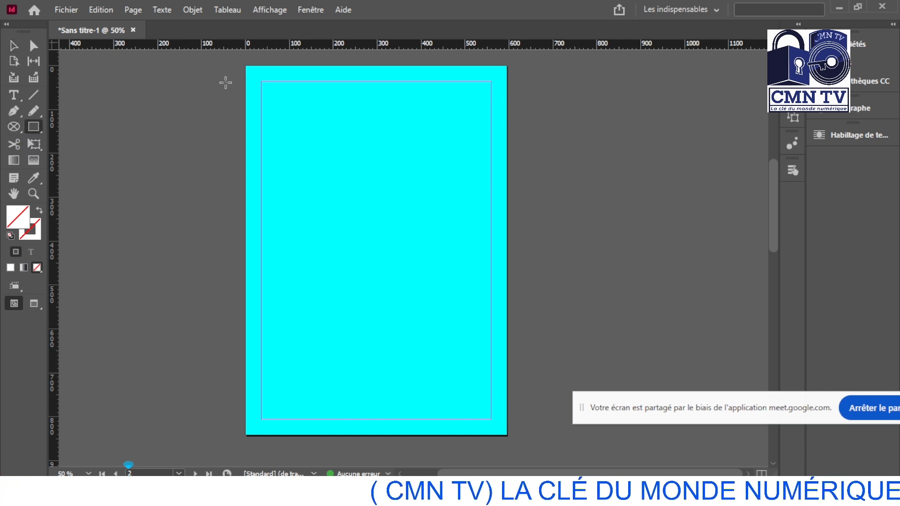
mouse_move(245, 68)
mouse_down()
mouse_move(305, 92)
mouse_move(466, 100)
mouse_move(500, 112)
mouse_up()
drag(508, 115, 507, 117)
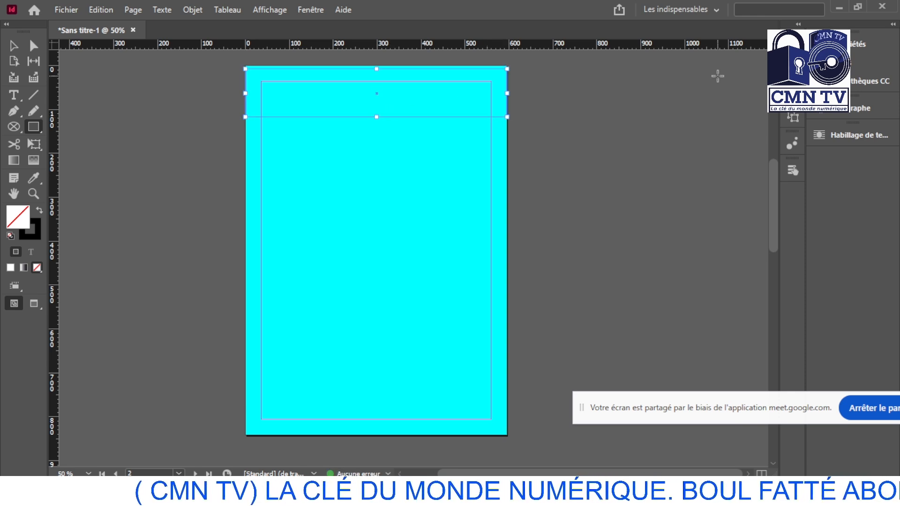
Step: Fill the new rectangle with the [Papier] swatch
click(850, 50)
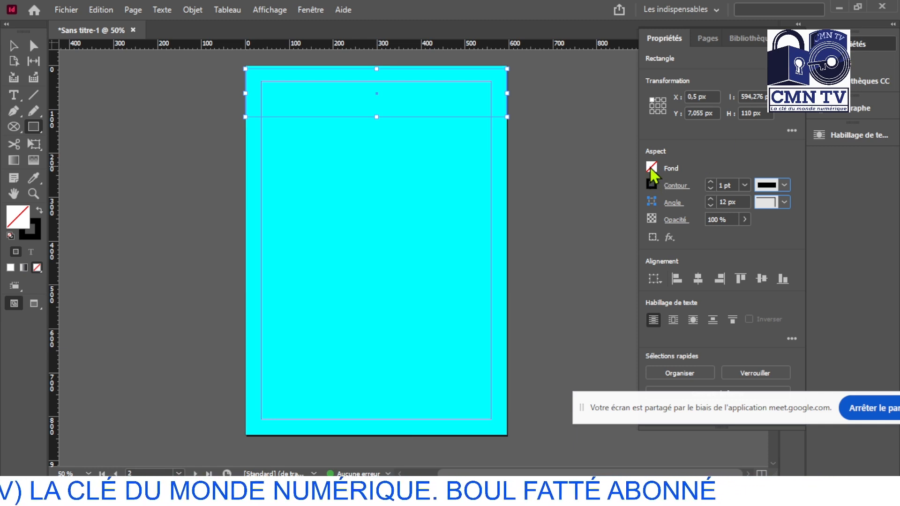
click(650, 167)
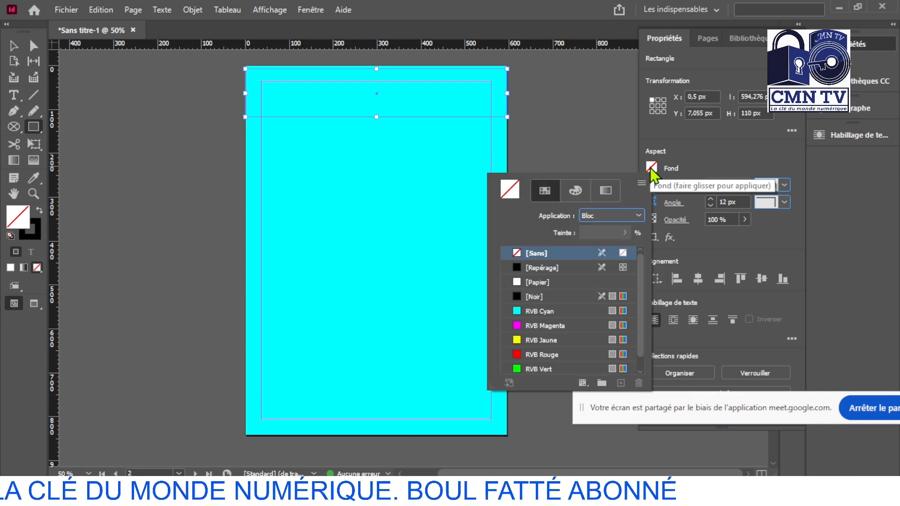
click(516, 281)
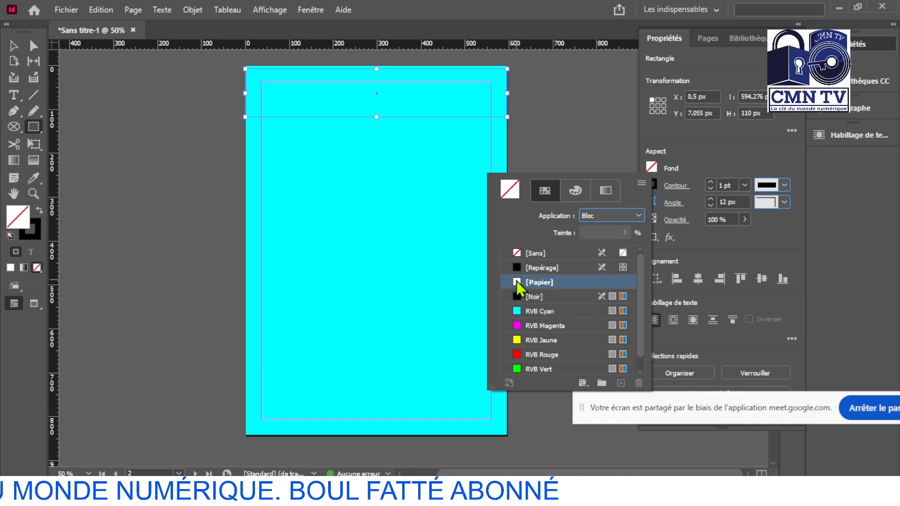
Step: Fit the white rectangle to the page's upper and side margins, at X 36 px, Y 36 px, about 523 px wide
click(19, 47)
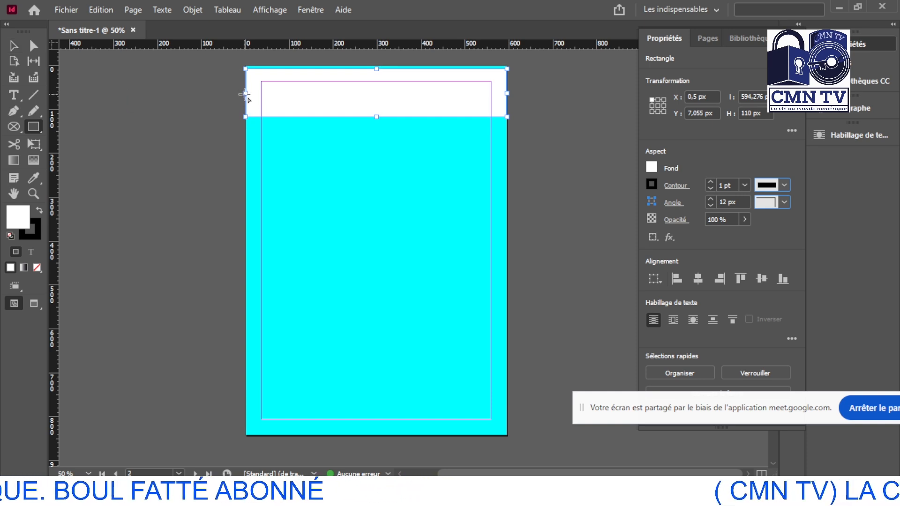
click(14, 46)
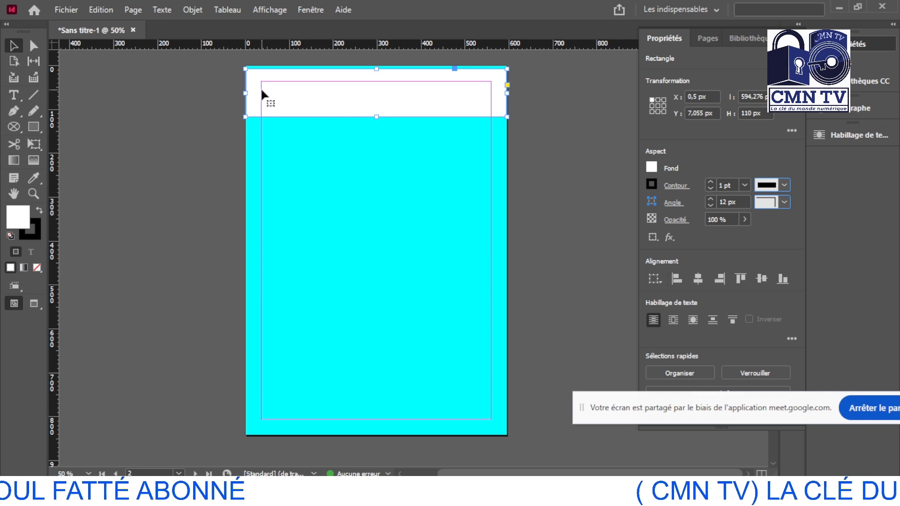
drag(245, 93, 261, 100)
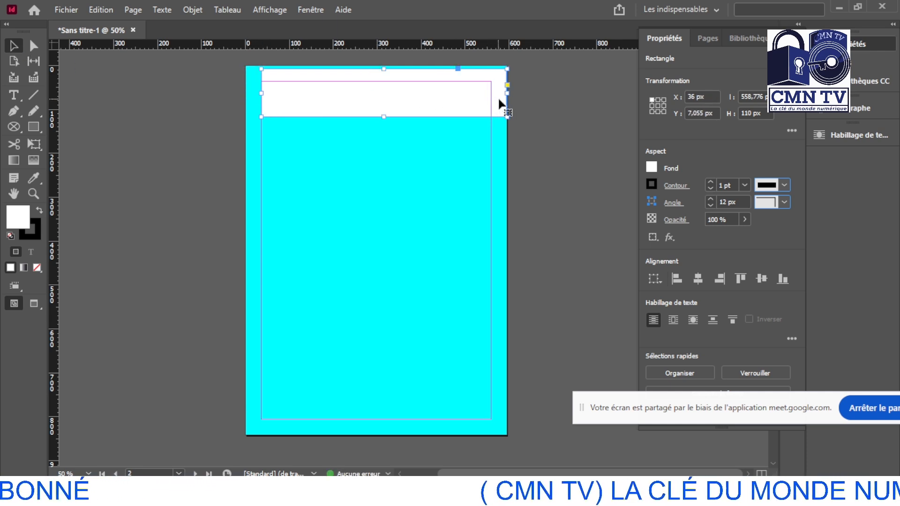
drag(506, 95, 454, 102)
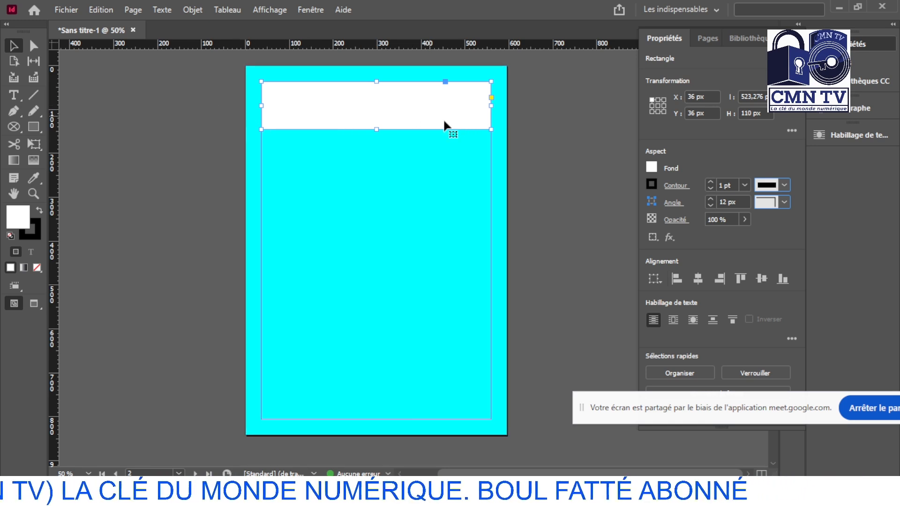
Step: Review the portfolio layout on page 1 in comparison with the white header band on page 2
scroll(511, 136, up, 5)
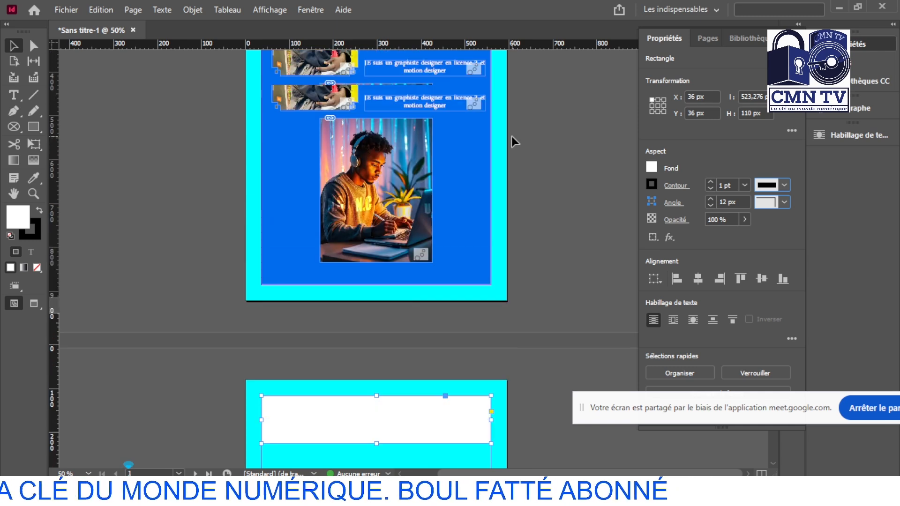
scroll(511, 137, up, 2)
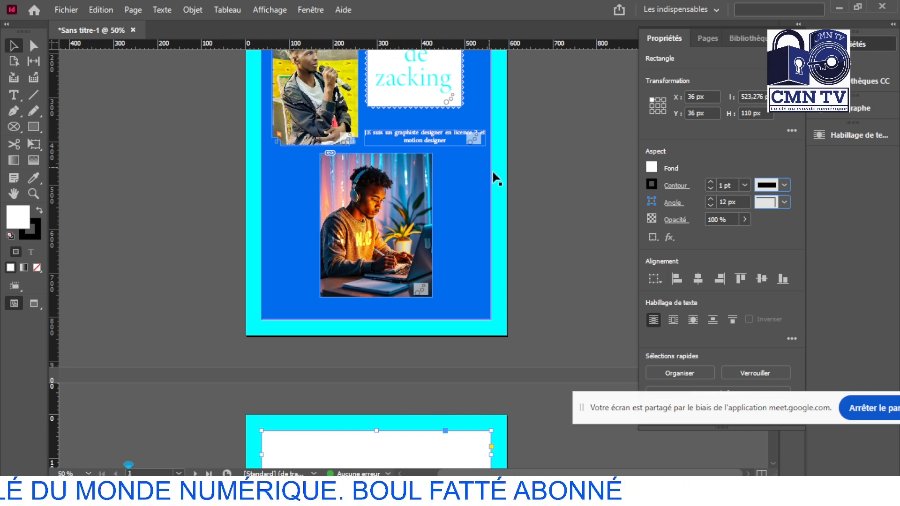
scroll(445, 370, down, 3)
scroll(444, 373, up, 4)
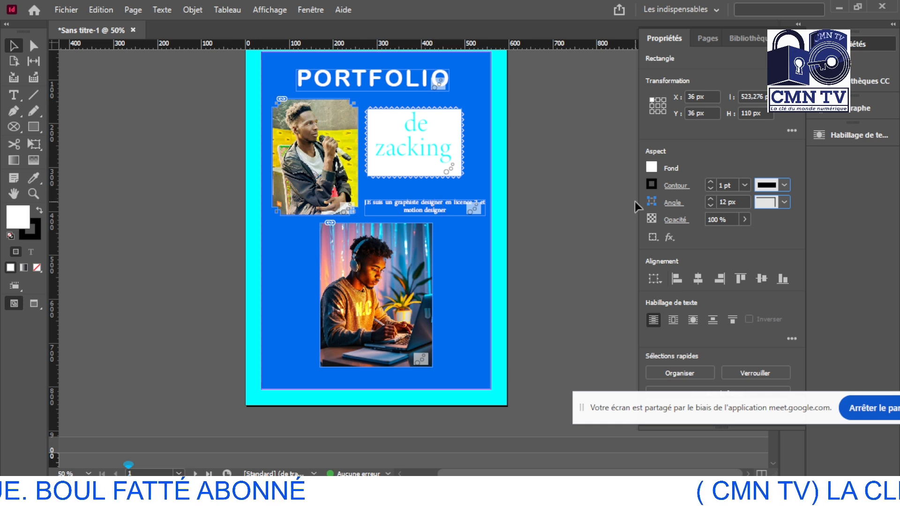
scroll(520, 248, down, 4)
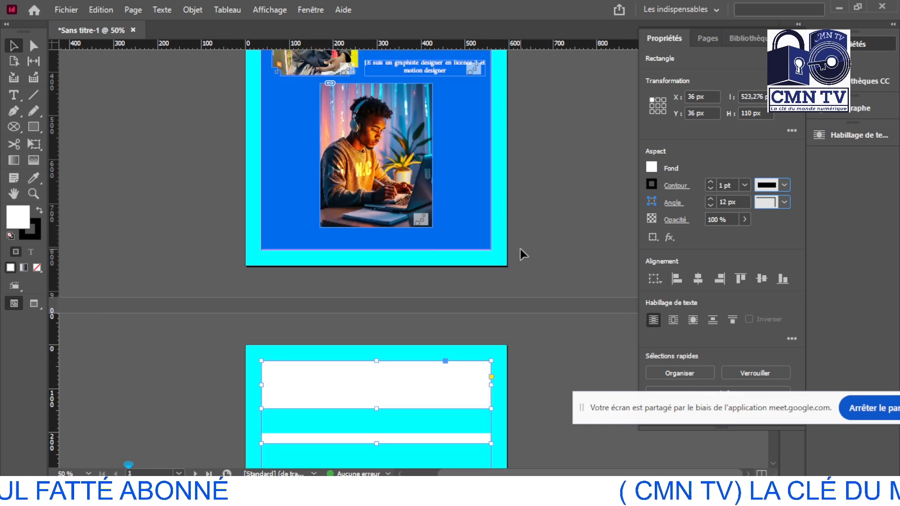
scroll(520, 249, left, 2)
scroll(520, 249, right, 2)
scroll(520, 248, down, 4)
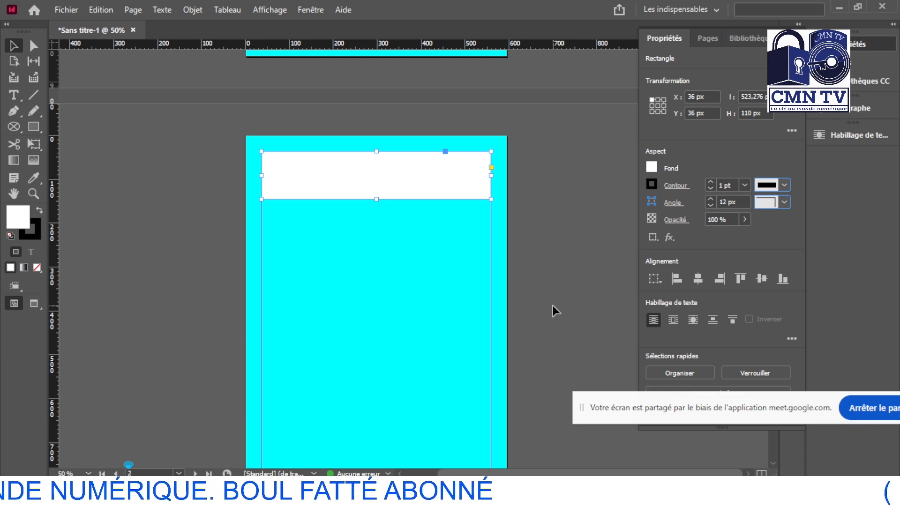
scroll(552, 305, up, 6)
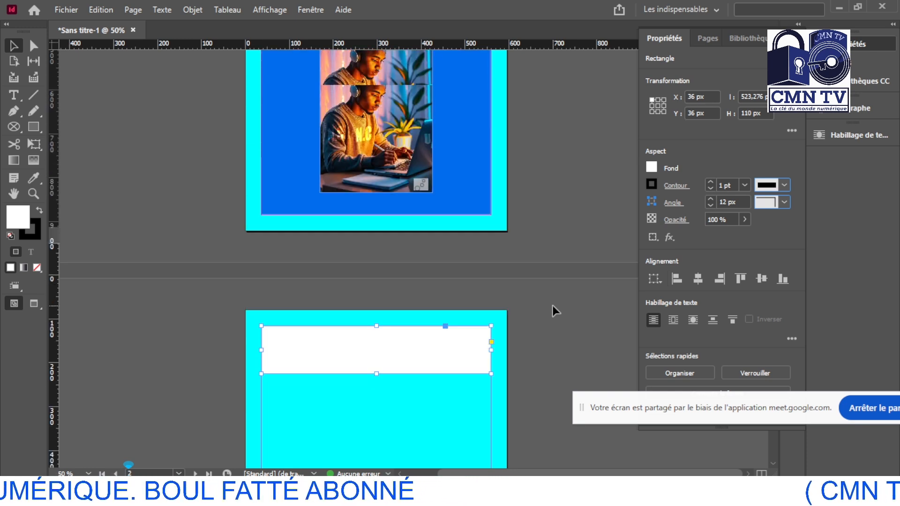
scroll(552, 306, up, 3)
scroll(552, 305, down, 5)
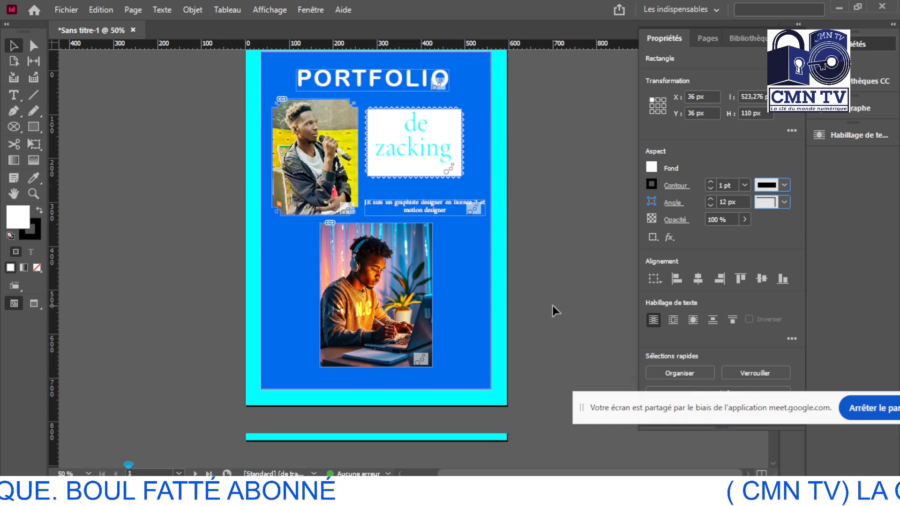
scroll(552, 305, down, 3)
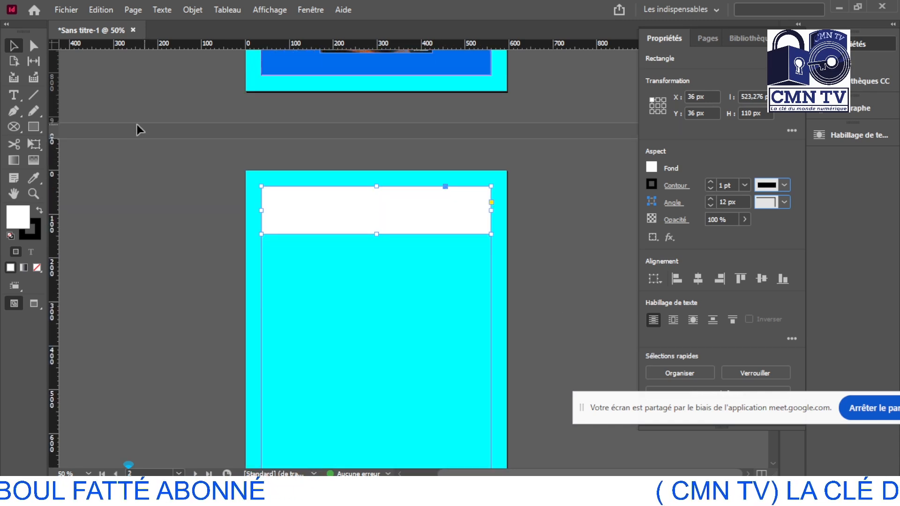
Step: Create a text frame inside the white header rectangle on page 2 and enter the title "MES CREAS"
click(13, 96)
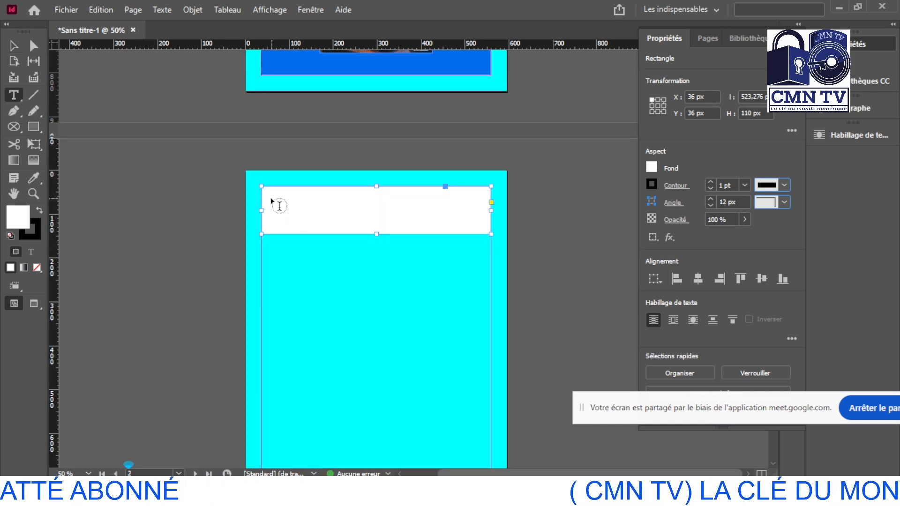
drag(267, 196, 478, 230)
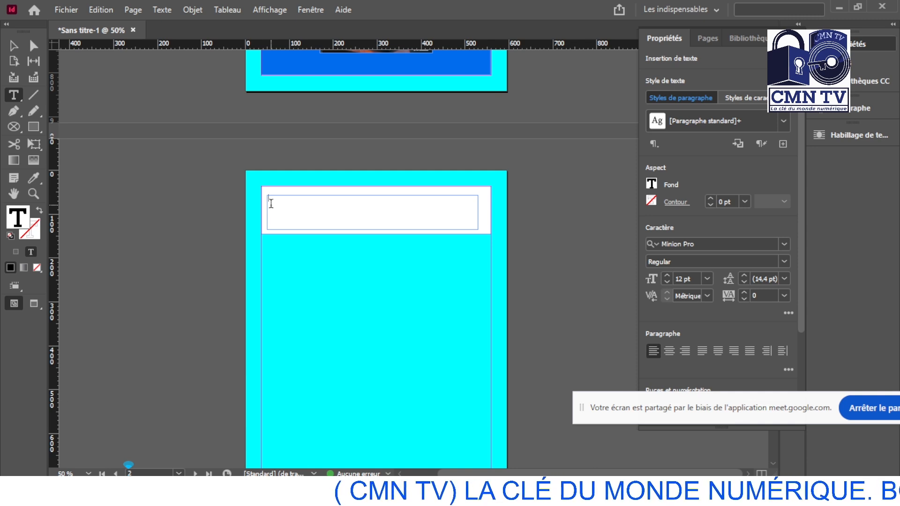
text(MES)
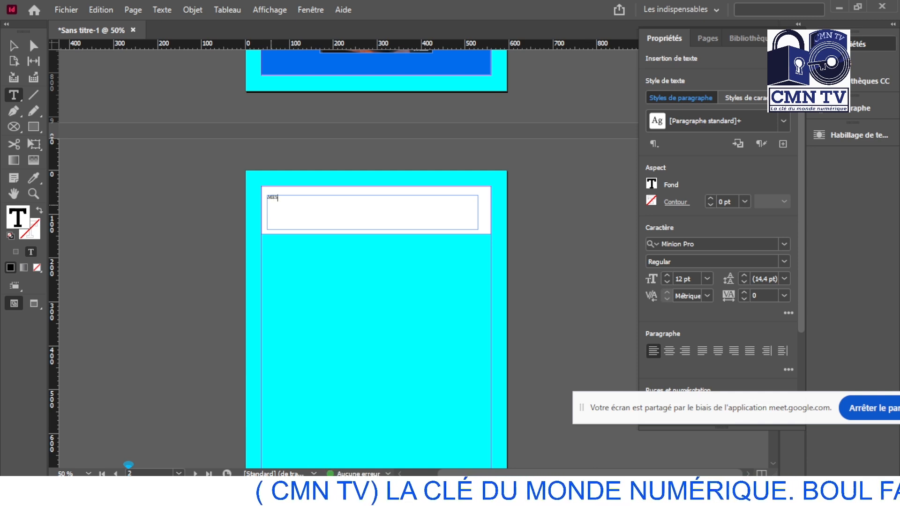
text( CREAS)
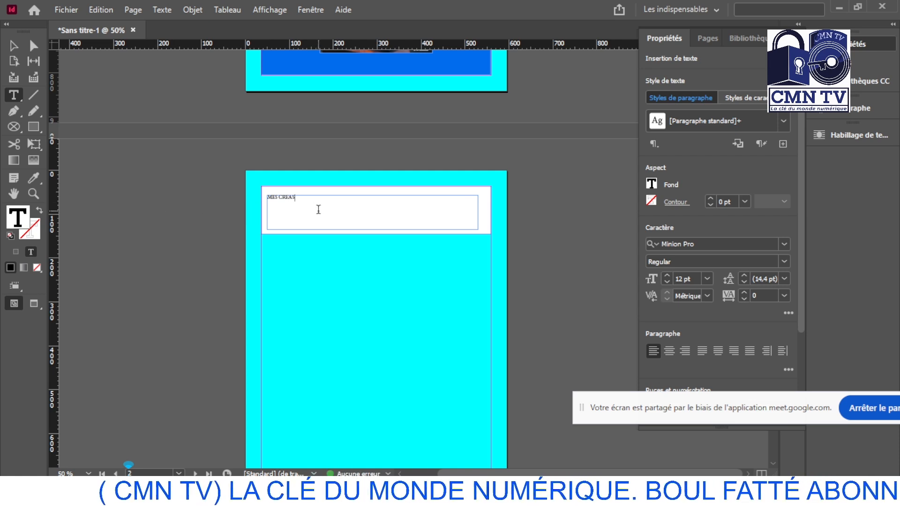
Step: Enlarge the "MES CREAS" title to a font size of 55 pt
double_click(283, 196)
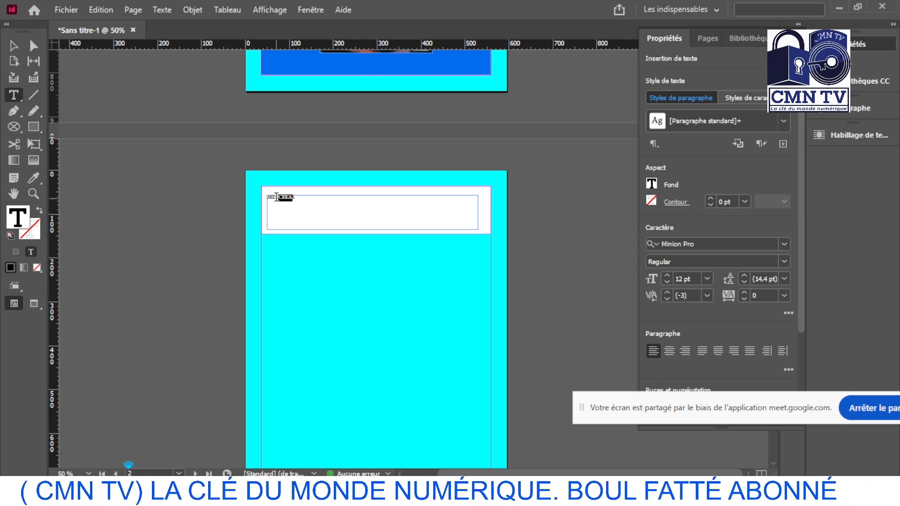
drag(300, 196, 264, 196)
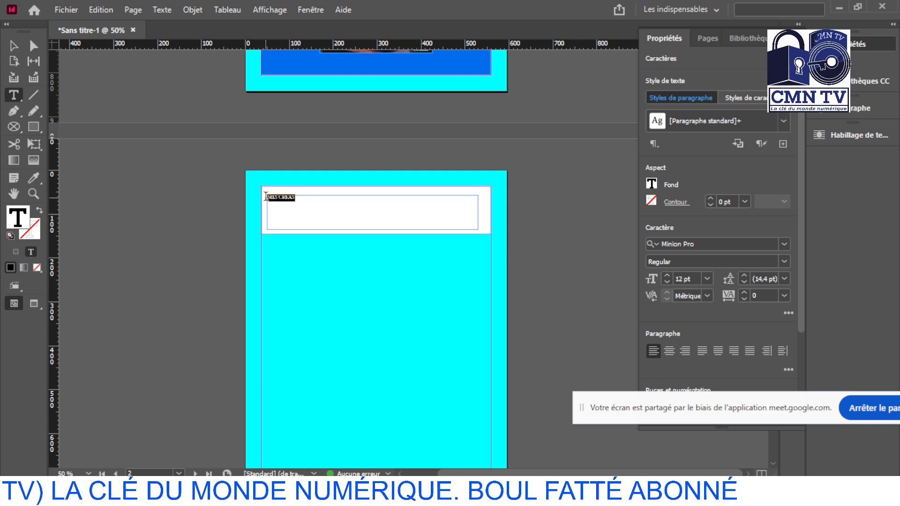
click(667, 276)
click(667, 276)
click(666, 276)
click(666, 276)
click(667, 276)
click(667, 276)
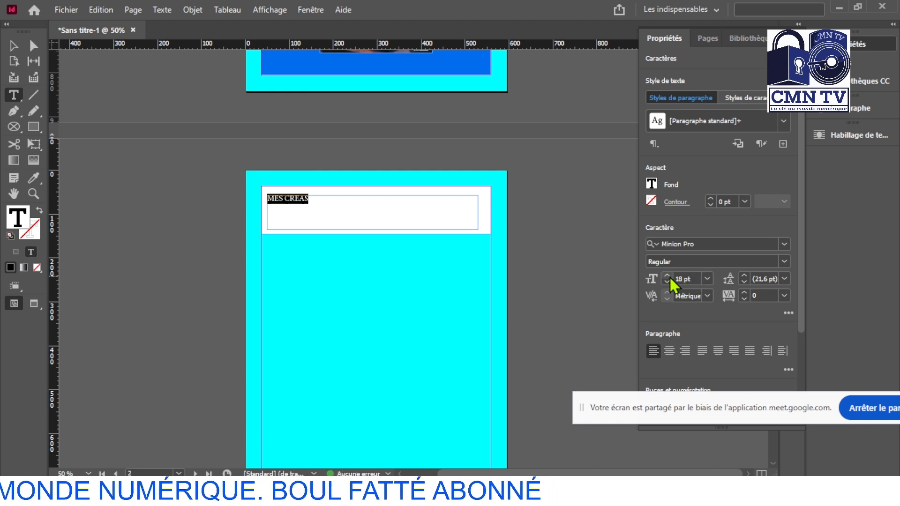
click(707, 279)
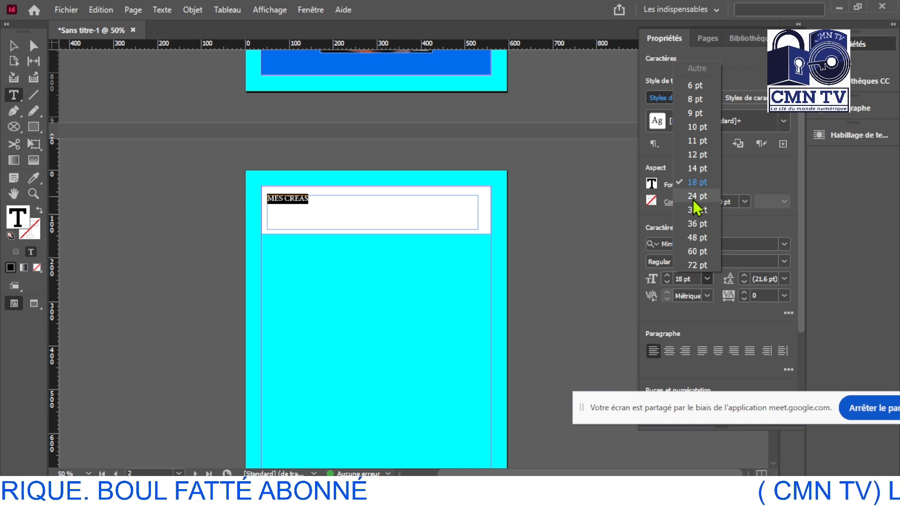
click(697, 210)
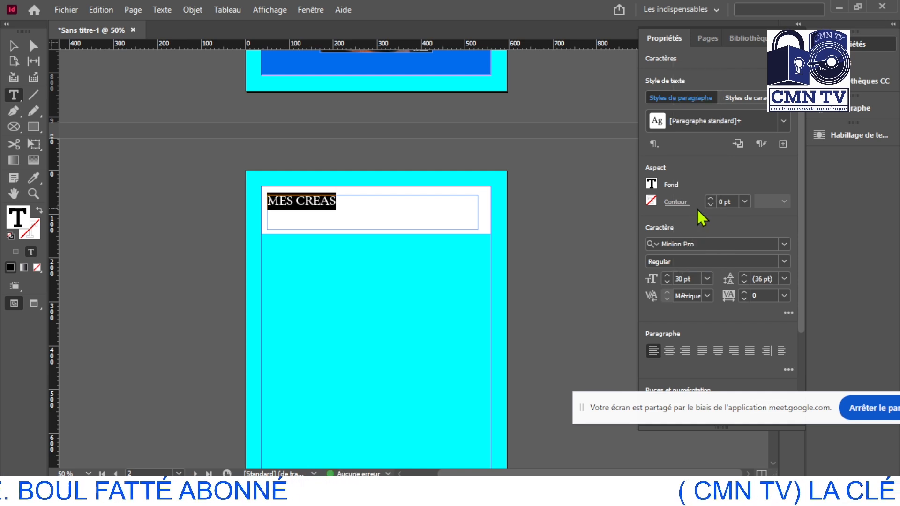
click(666, 276)
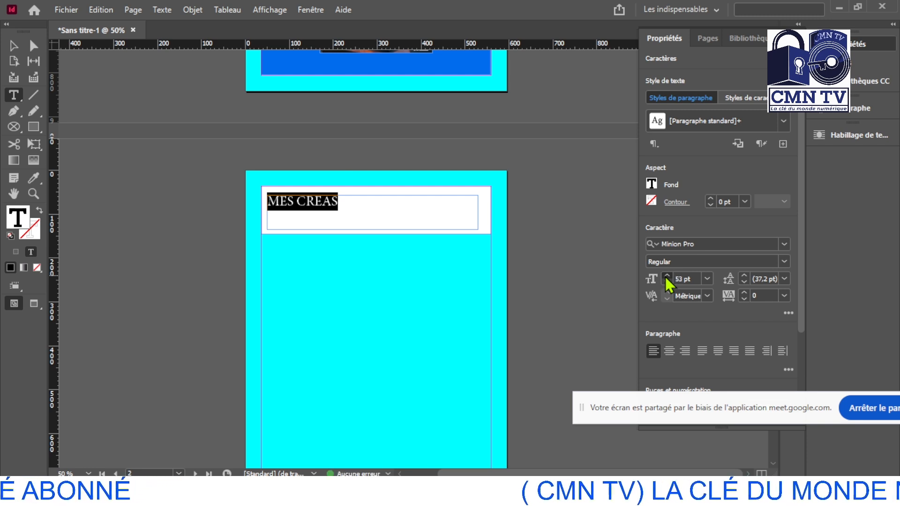
click(666, 275)
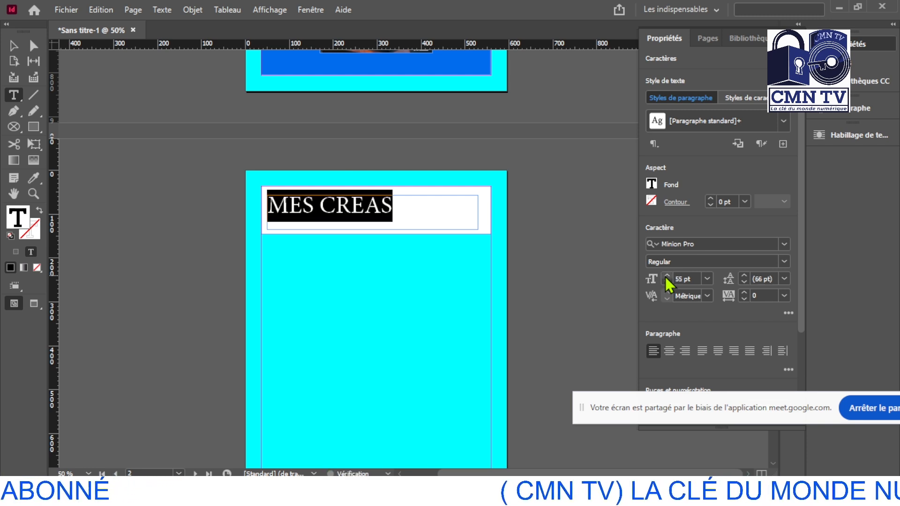
click(11, 46)
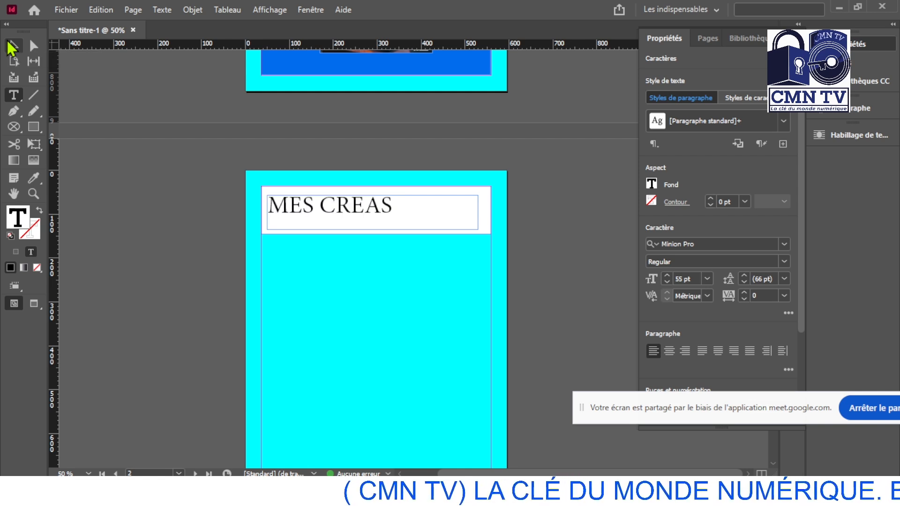
Step: Remove the fill colour from the "MES CREAS" title by applying the [Sans] swatch
double_click(389, 212)
drag(393, 206, 266, 206)
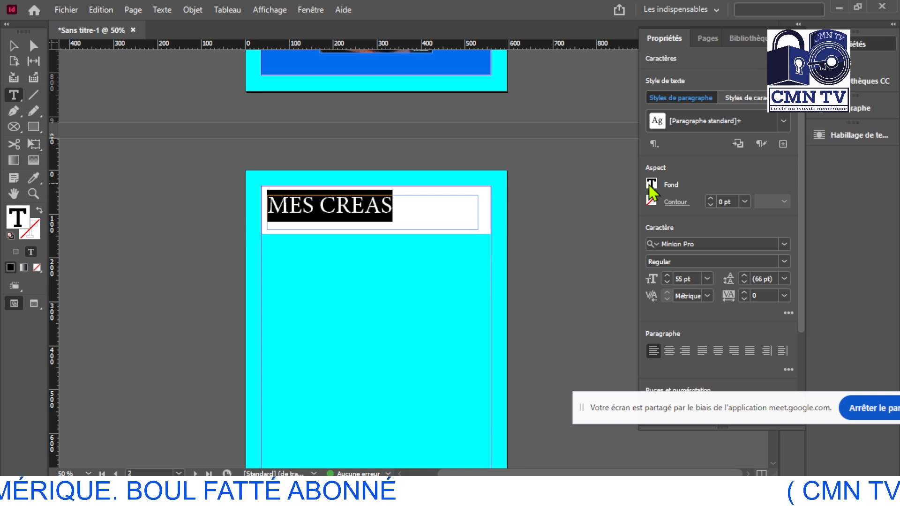
click(648, 184)
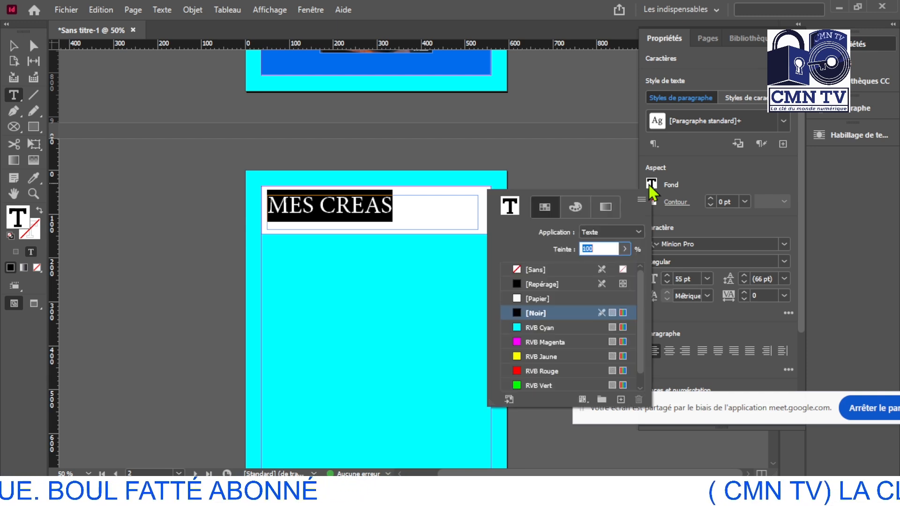
click(520, 270)
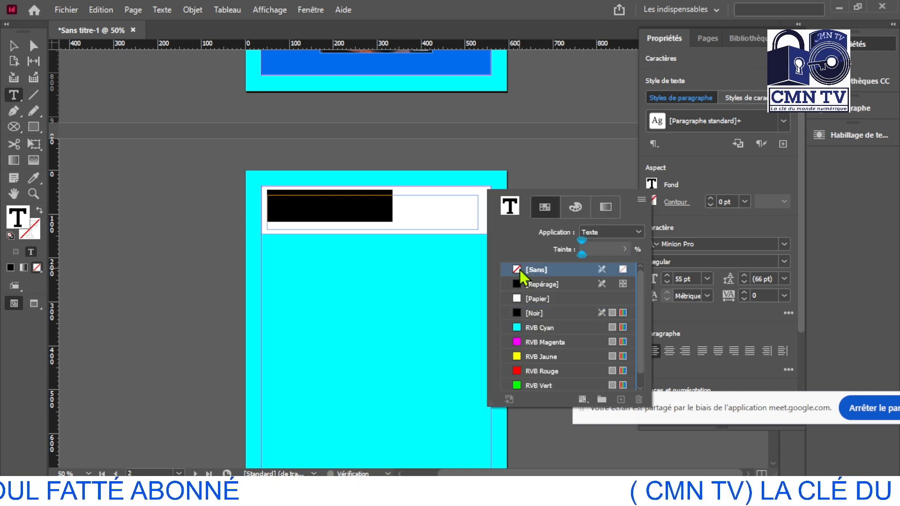
Step: Give the "MES CREAS" title a 5 pt outline
click(713, 197)
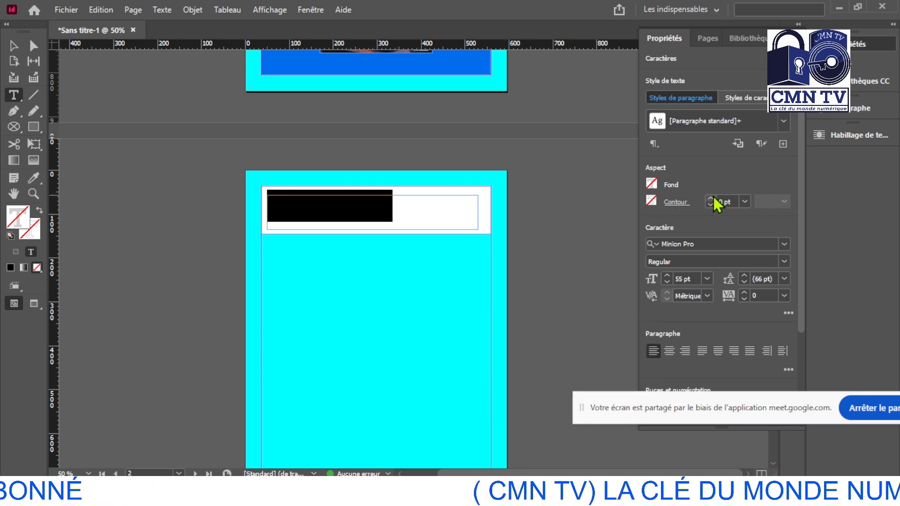
click(710, 199)
click(710, 199)
click(710, 199)
click(710, 199)
click(711, 198)
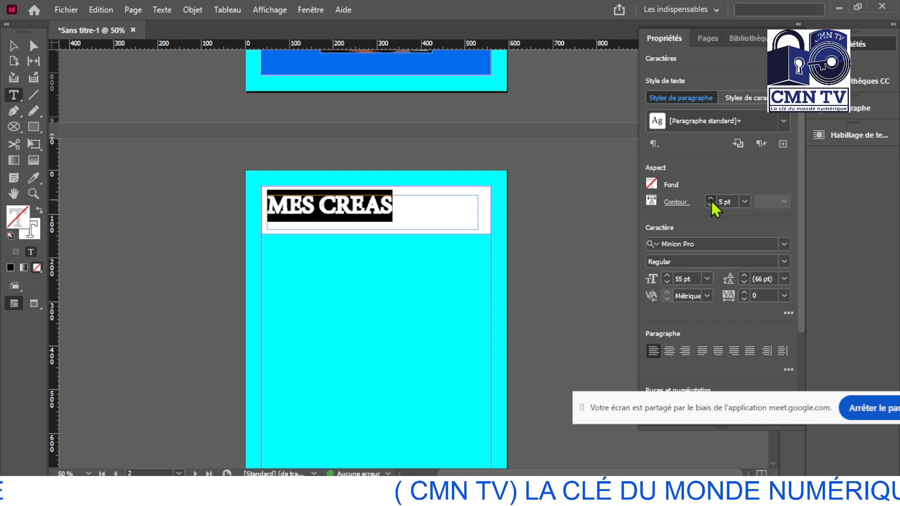
Step: Reduce the outline weight of the "MES CREAS" title to 0 pt
click(709, 204)
click(708, 204)
click(708, 203)
click(709, 203)
click(708, 203)
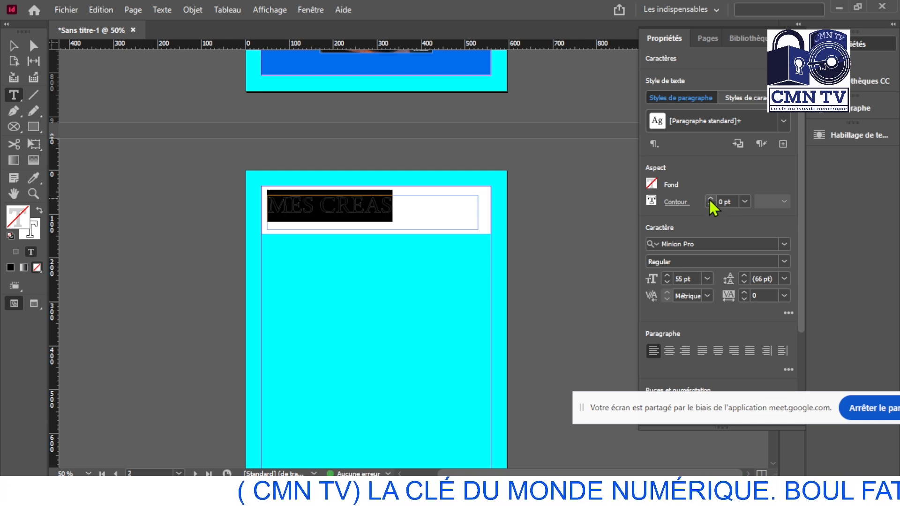
Step: Set the outline of the "MES CREAS" title to 1 pt and colour it with the RVB Cyan swatch
click(710, 198)
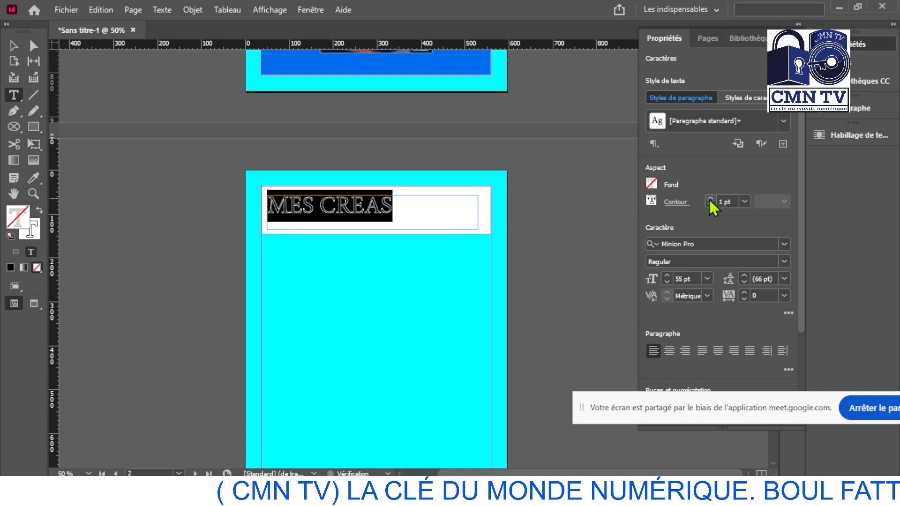
click(652, 203)
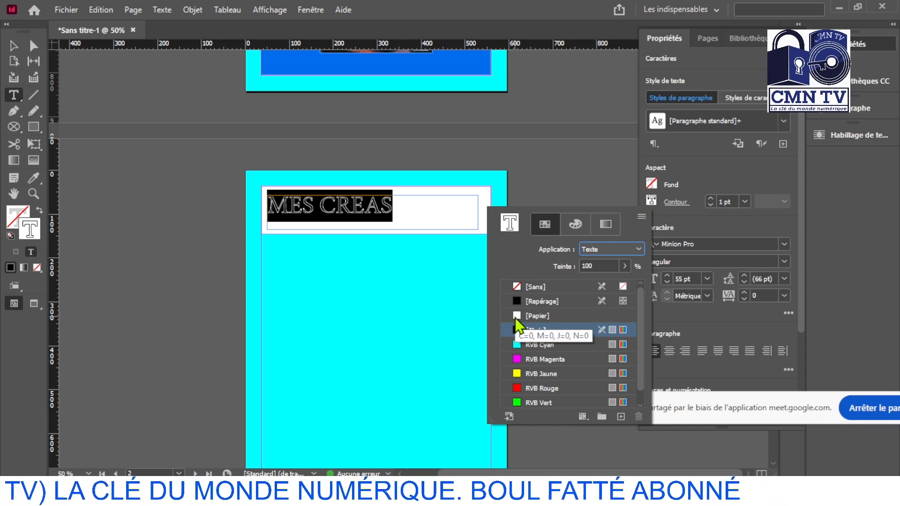
click(516, 349)
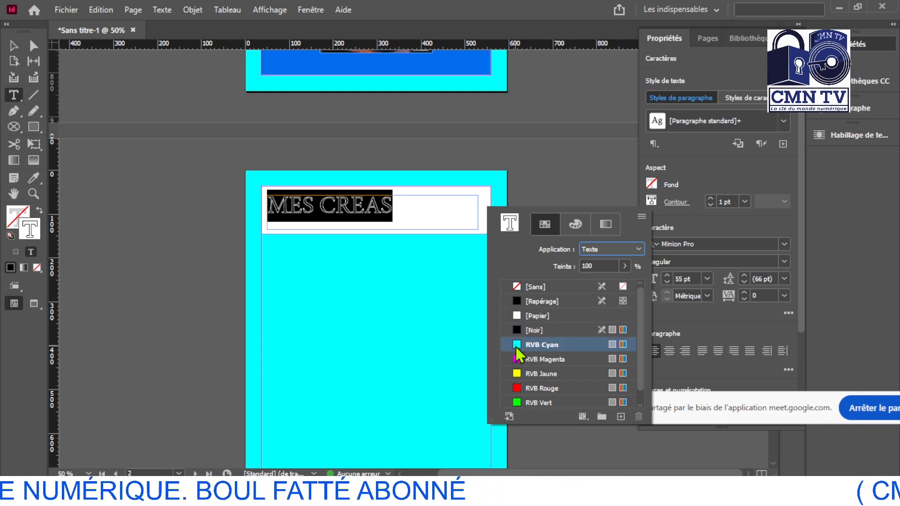
Step: Recolour the title's outline to blue 006cee, sampled with the eyedropper from the blue panel on page 1
double_click(512, 223)
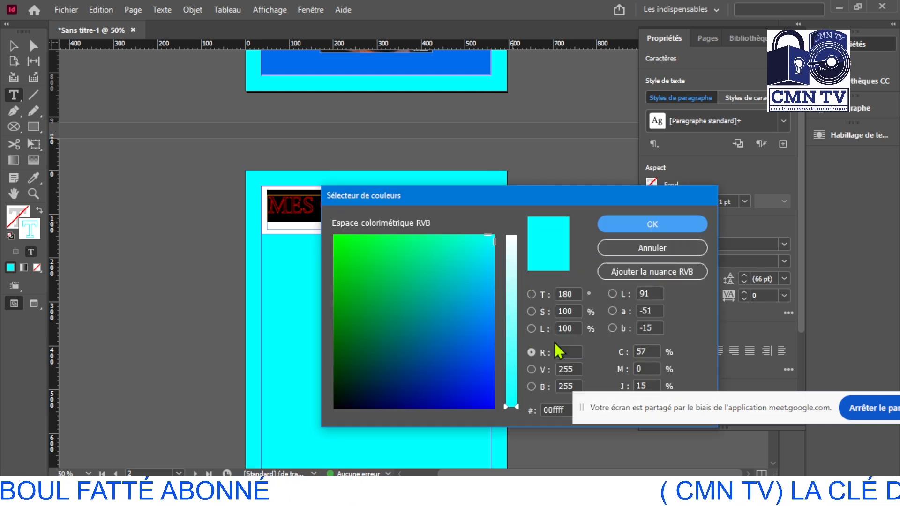
drag(577, 199, 487, 160)
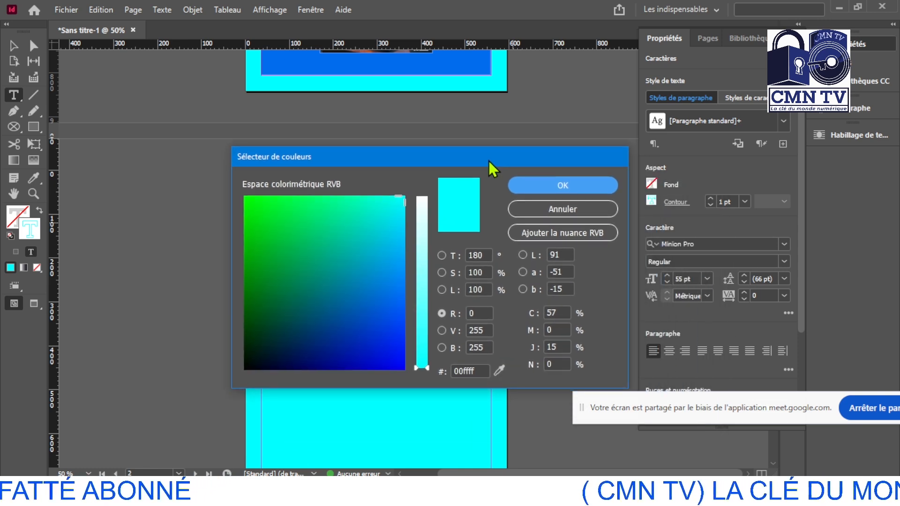
click(499, 372)
click(484, 206)
click(471, 63)
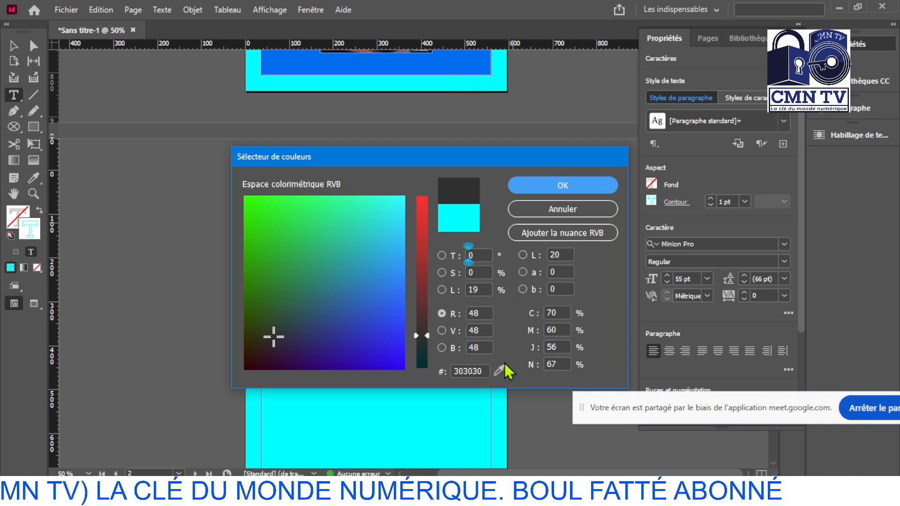
click(502, 368)
click(460, 63)
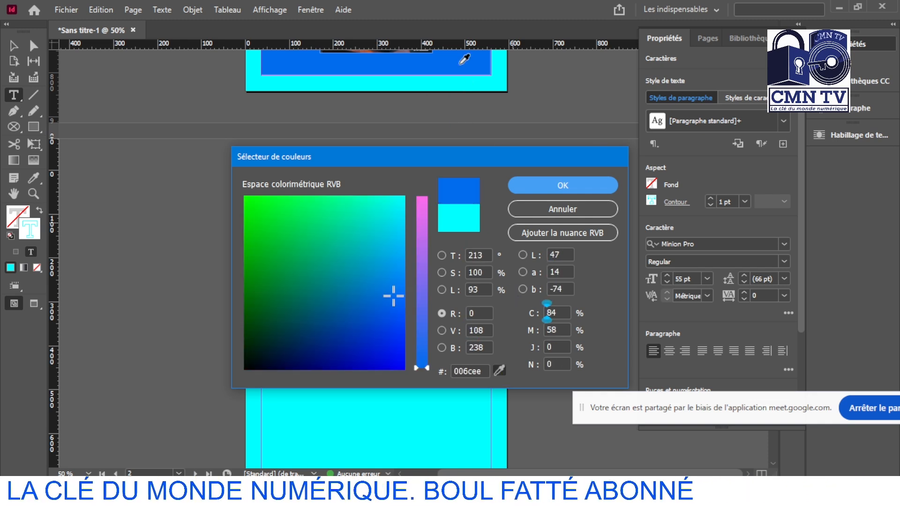
click(575, 190)
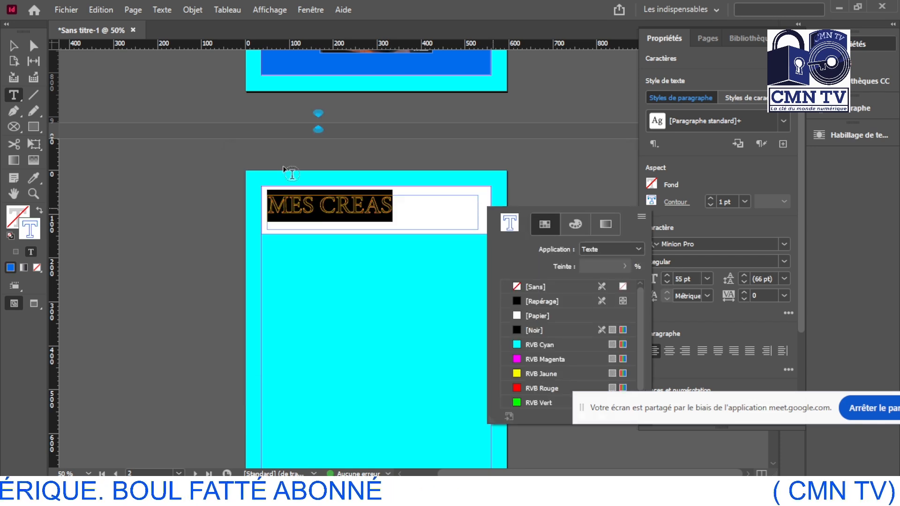
Step: Shrink the "MES CREAS" text frame to 294 px wide and 46 px high and place it at X 126 px, Y 60 px
click(13, 48)
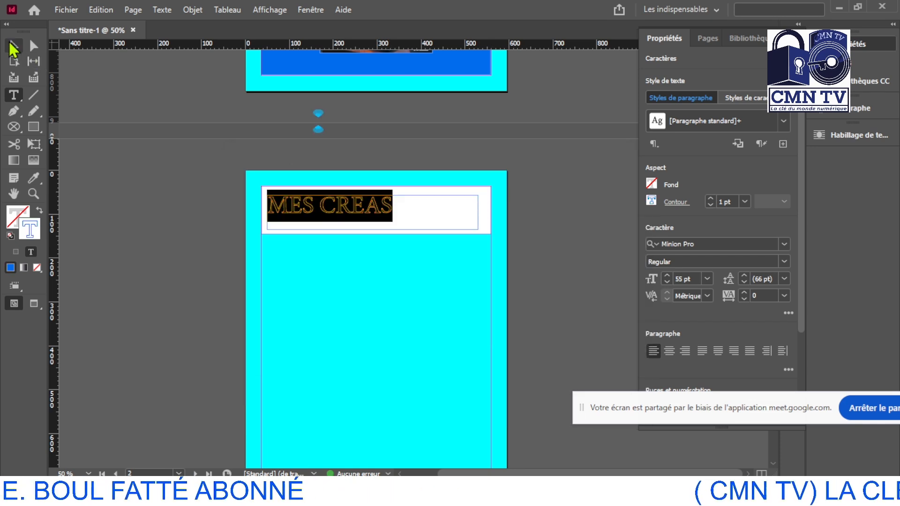
click(14, 49)
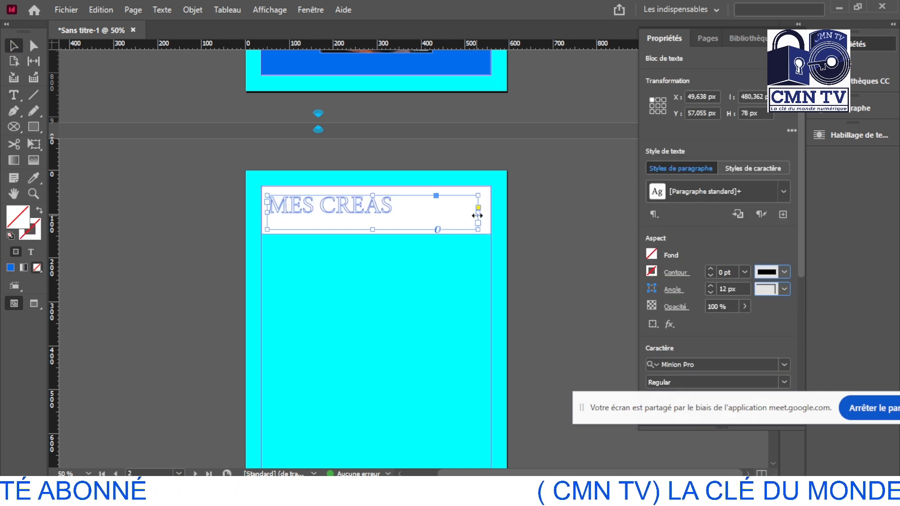
drag(477, 212, 396, 207)
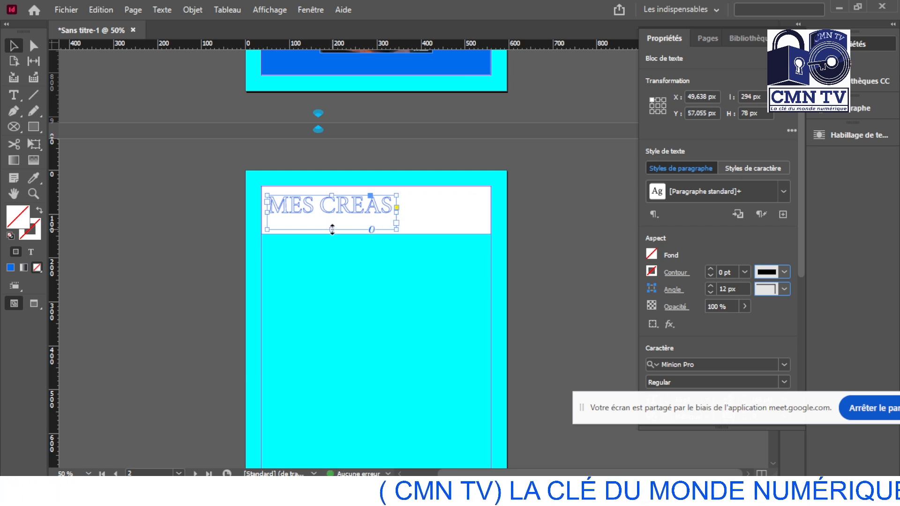
drag(331, 230, 378, 213)
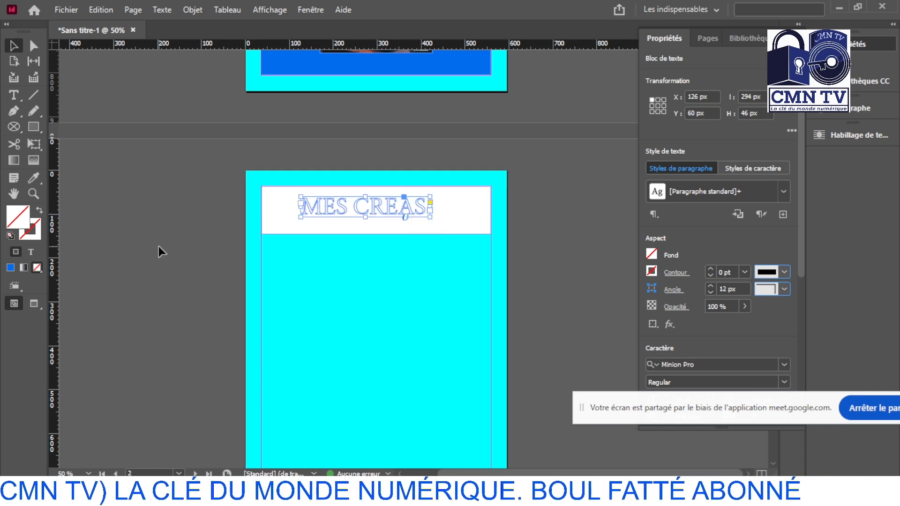
Step: Centre the title frame within the white header band, at about X 150.6 px and Y 68 px, and deselect it
drag(377, 209, 378, 212)
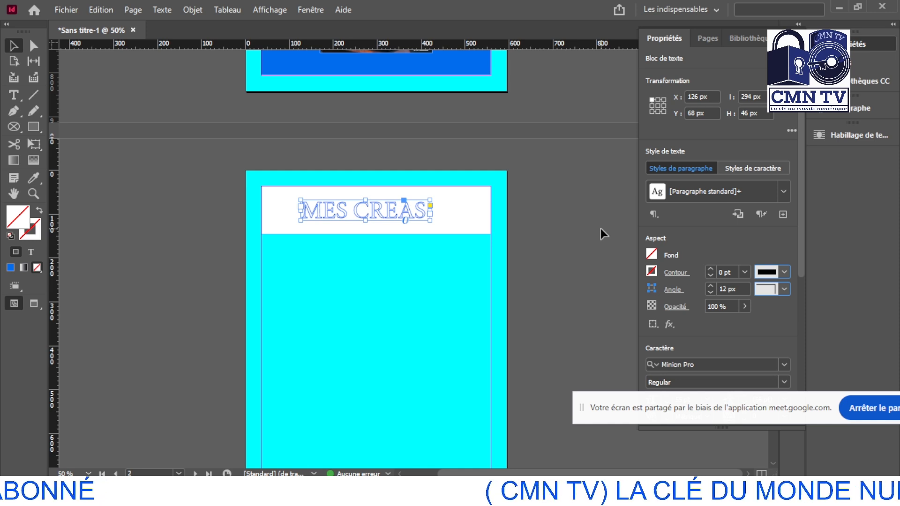
scroll(600, 229, down, 3)
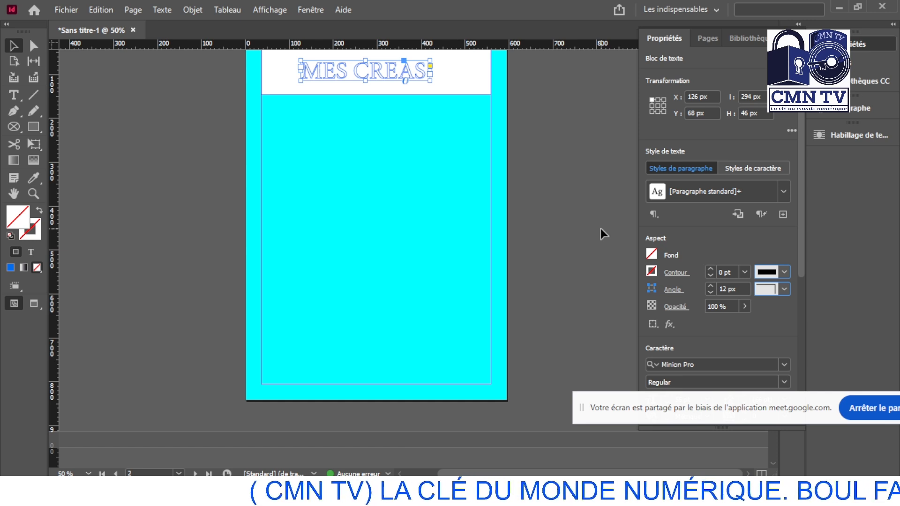
scroll(600, 229, up, 2)
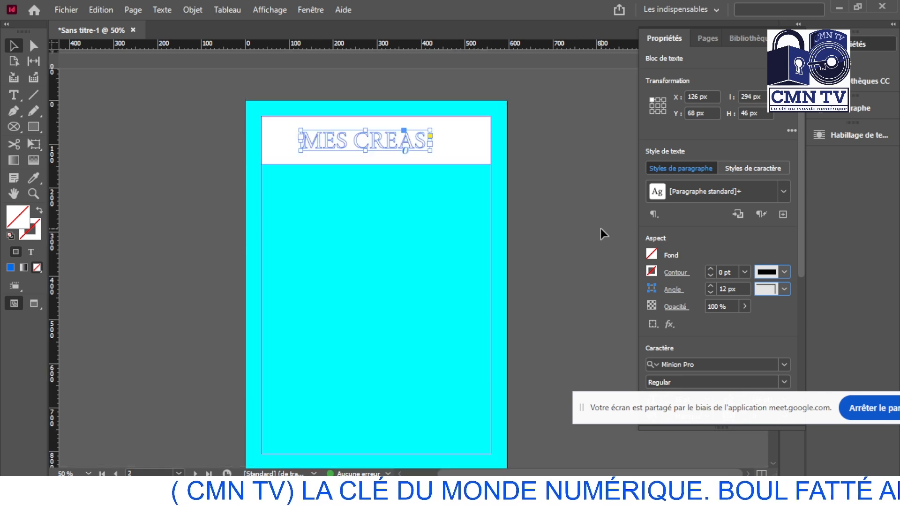
click(474, 148)
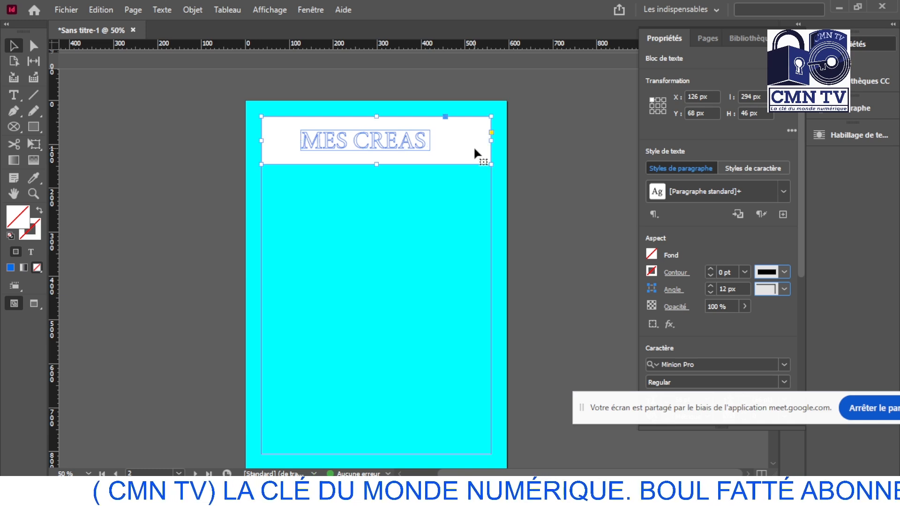
drag(422, 142, 430, 143)
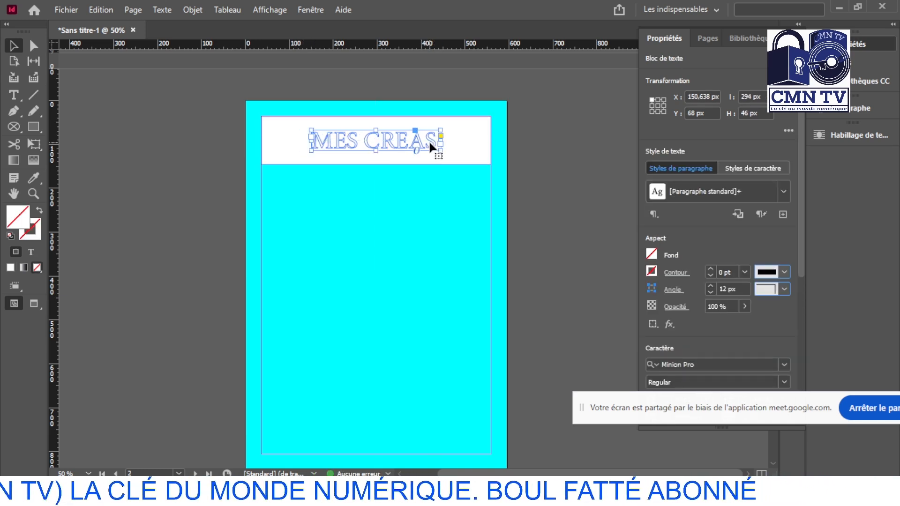
click(172, 164)
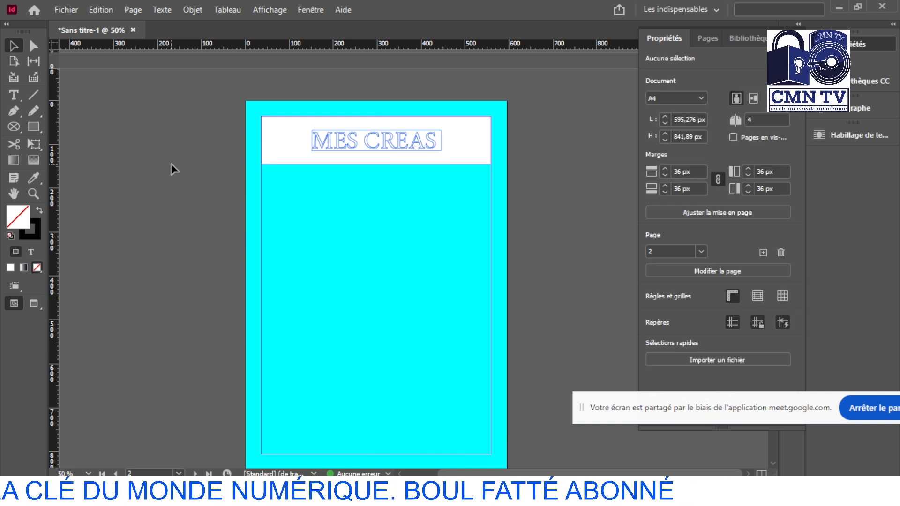
Step: Start importing a file into the document and switch to the Bureau folder
scroll(171, 164, down, 2)
scroll(170, 164, up, 2)
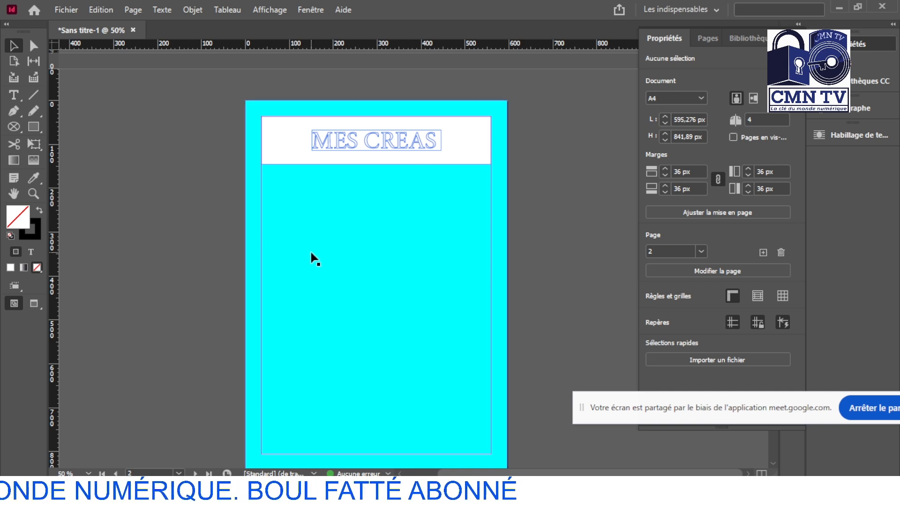
click(66, 10)
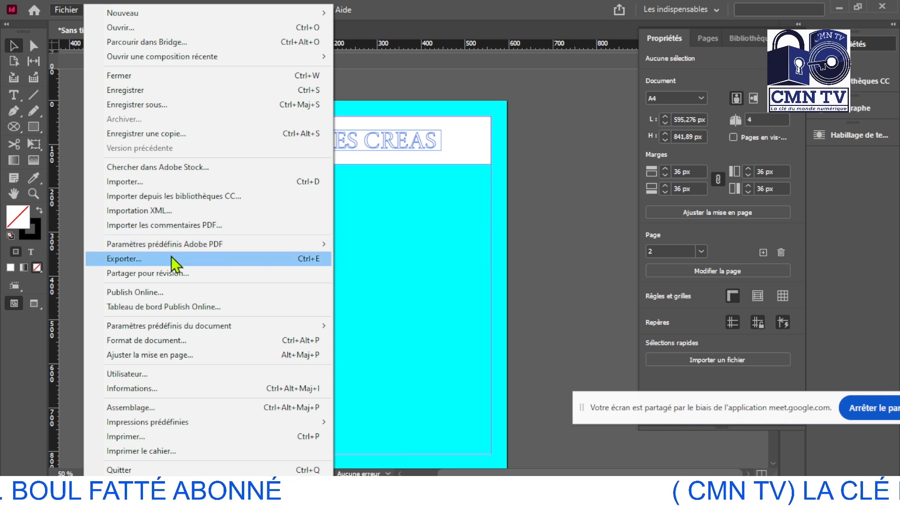
click(162, 183)
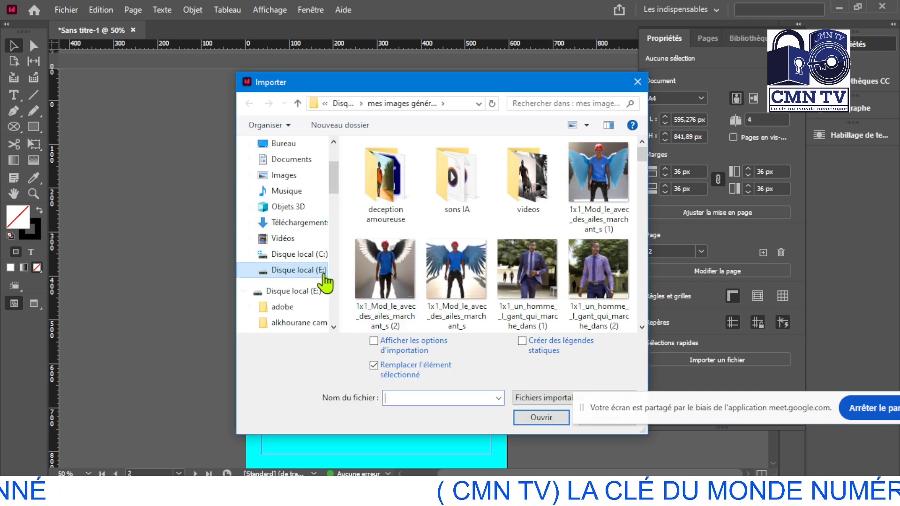
click(334, 327)
scroll(333, 327, down, 3)
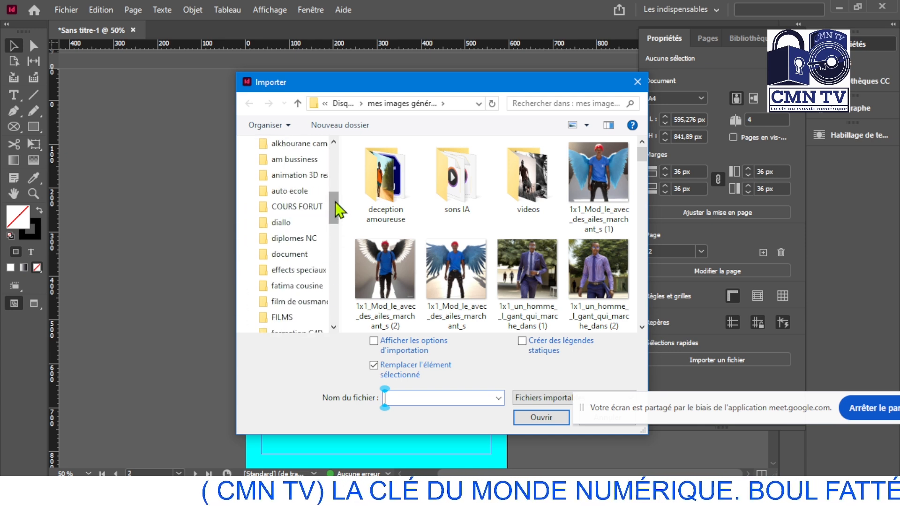
drag(336, 208, 331, 140)
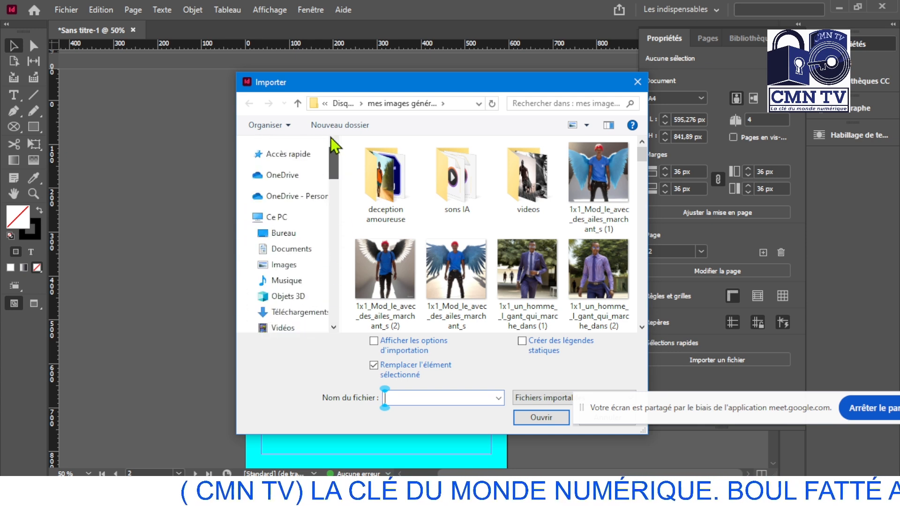
click(285, 233)
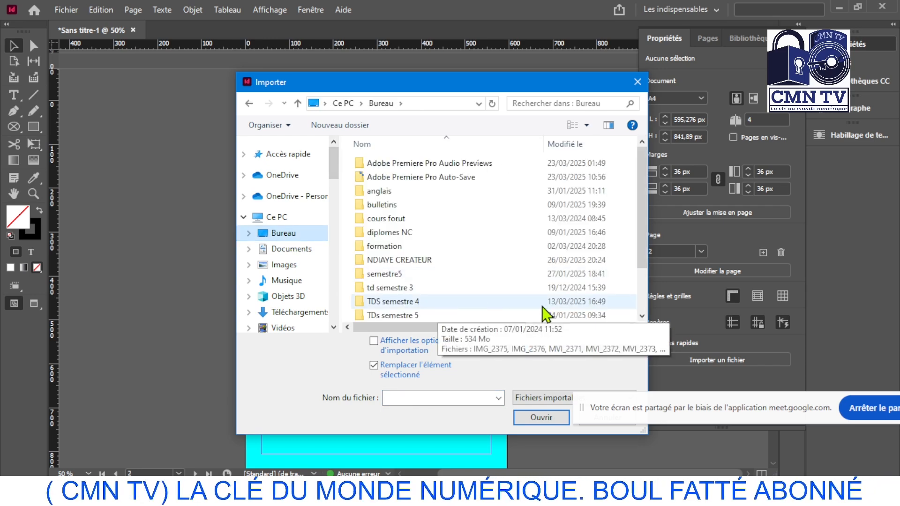
Step: Open the NDIAYE CREATEUR folder and look for artwork to import
scroll(645, 319, down, 2)
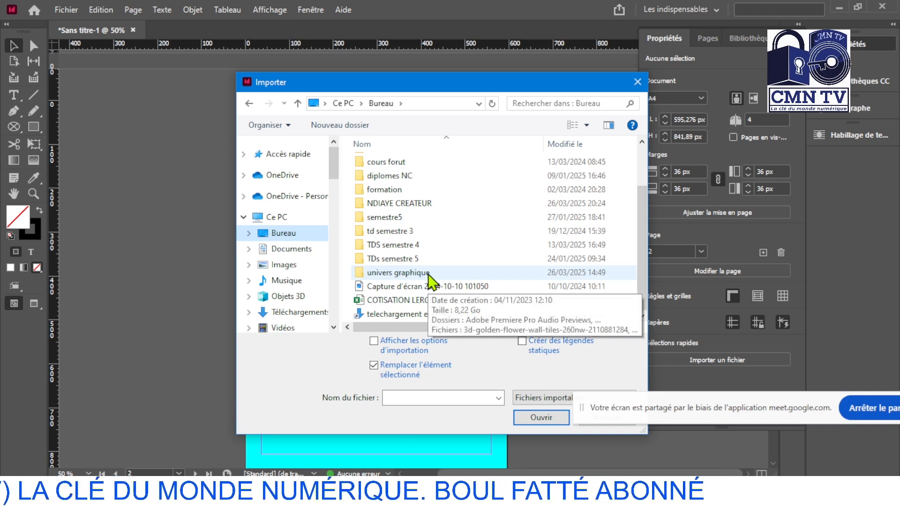
double_click(433, 204)
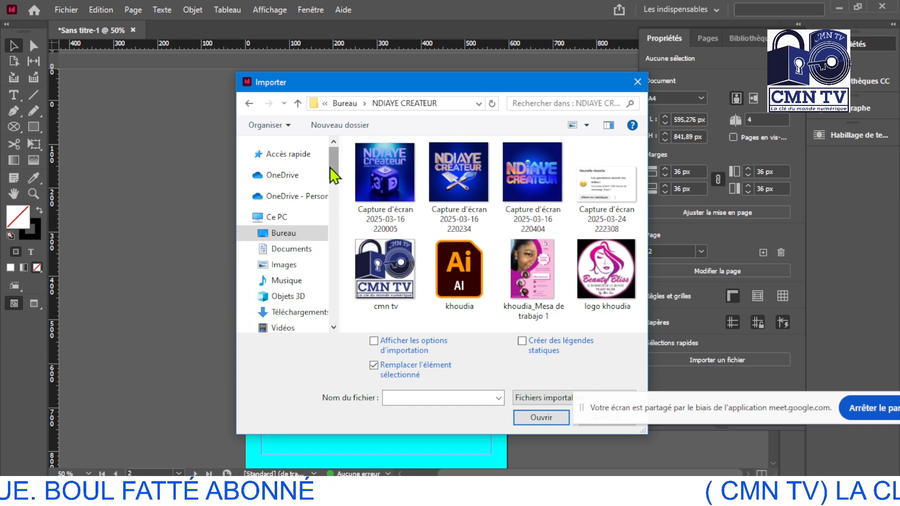
scroll(336, 183, down, 6)
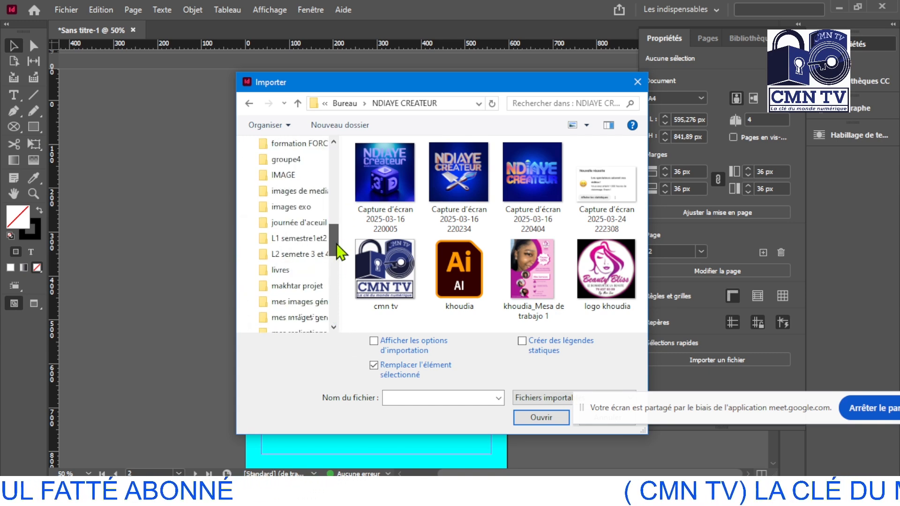
scroll(334, 265, down, 3)
scroll(335, 263, up, 10)
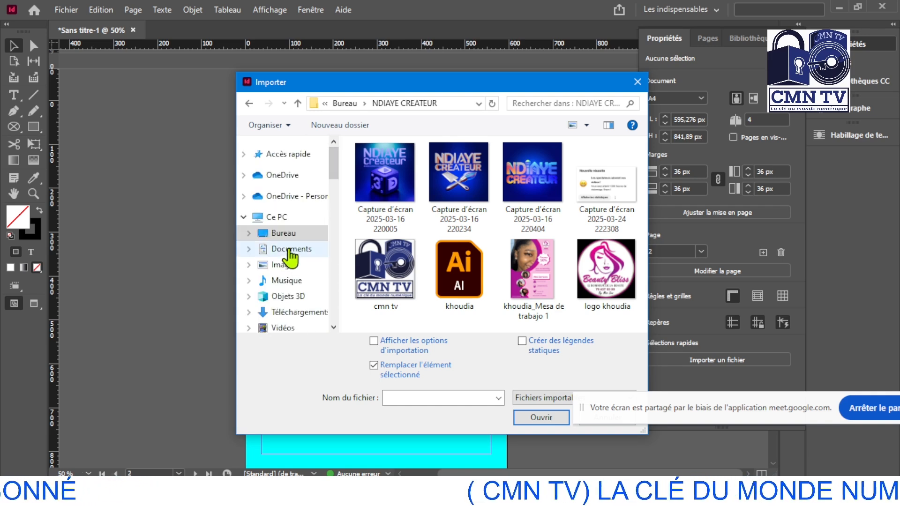
Step: Switch the import to the univers graphique folder on the Bureau
click(289, 234)
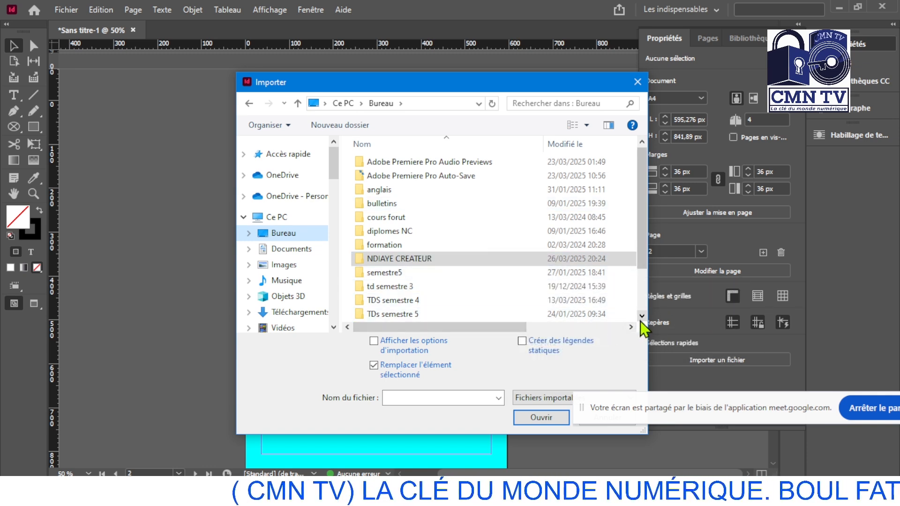
scroll(641, 325, down, 2)
double_click(416, 273)
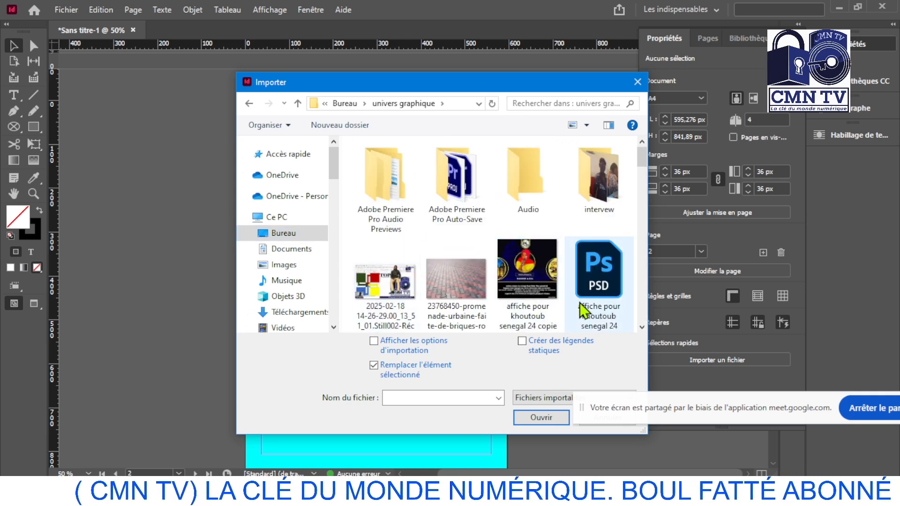
Step: Choose the image pikine JPG11 from the folder and load it for placement
scroll(641, 328, down, 10)
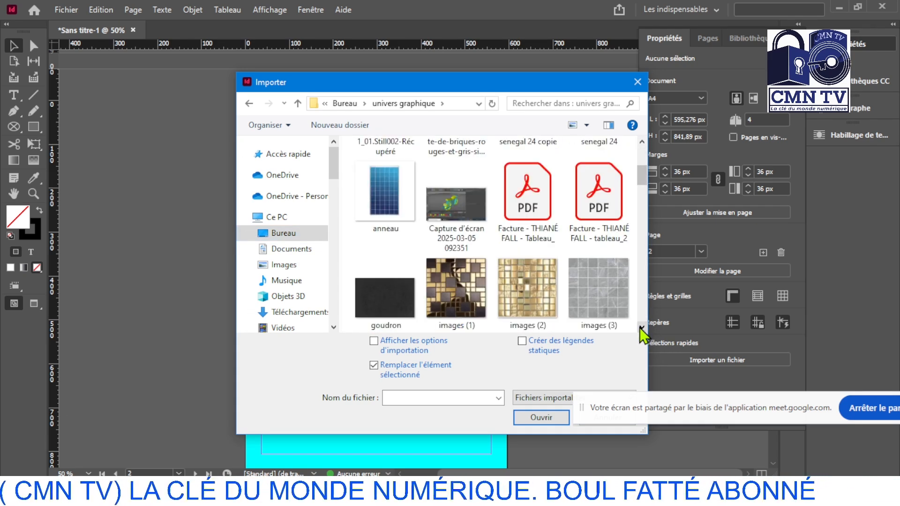
scroll(641, 328, down, 2)
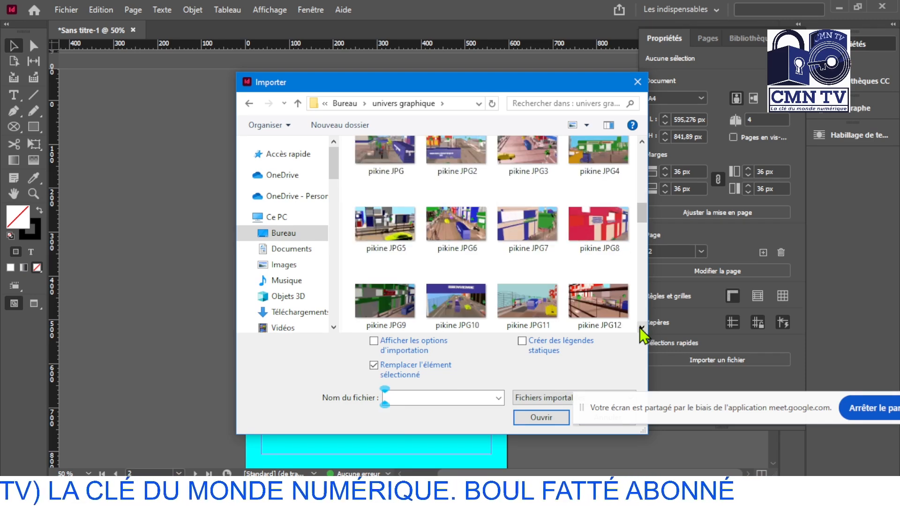
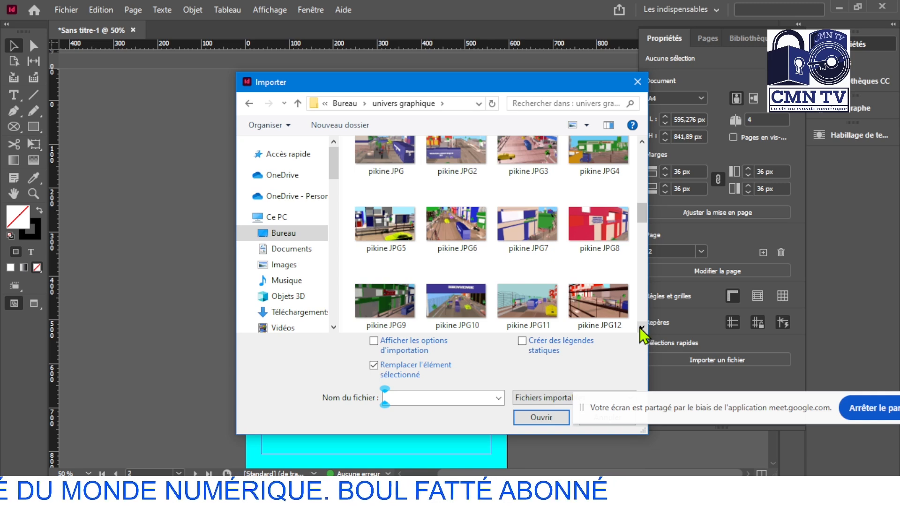
scroll(642, 333, down, 4)
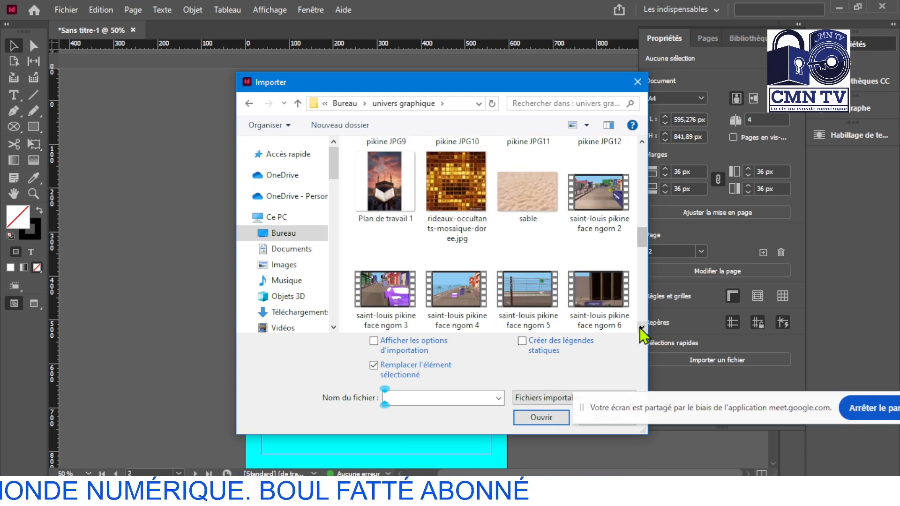
click(643, 144)
click(642, 145)
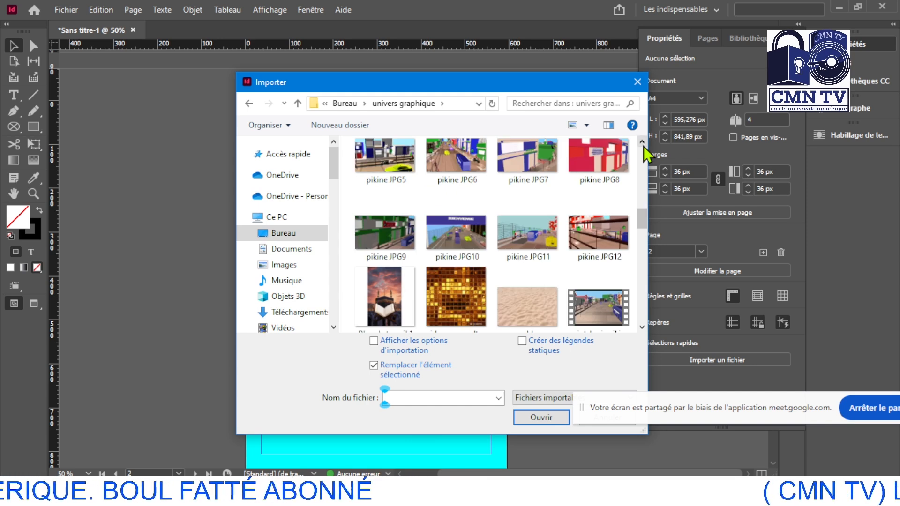
click(548, 239)
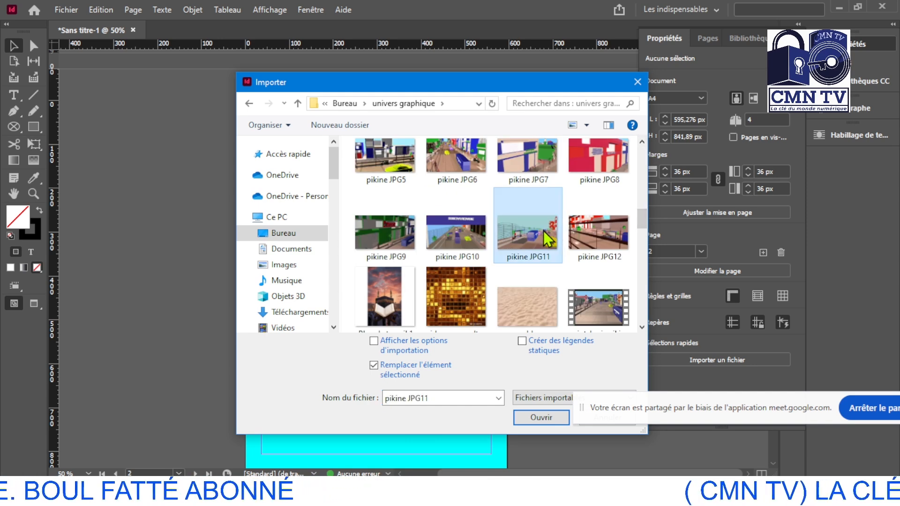
click(530, 418)
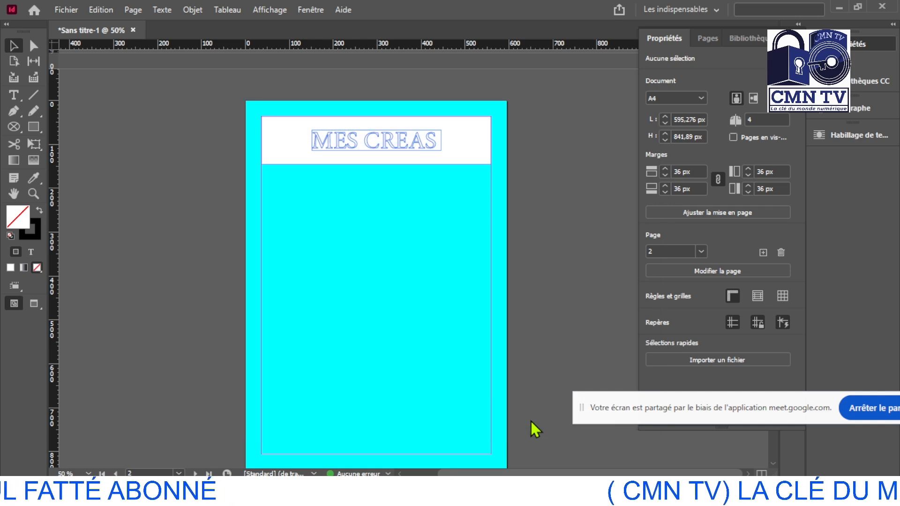
Step: Place the image between the side margins directly below the header band, about 523 px wide and 294 px high, and deselect it
drag(261, 164, 498, 250)
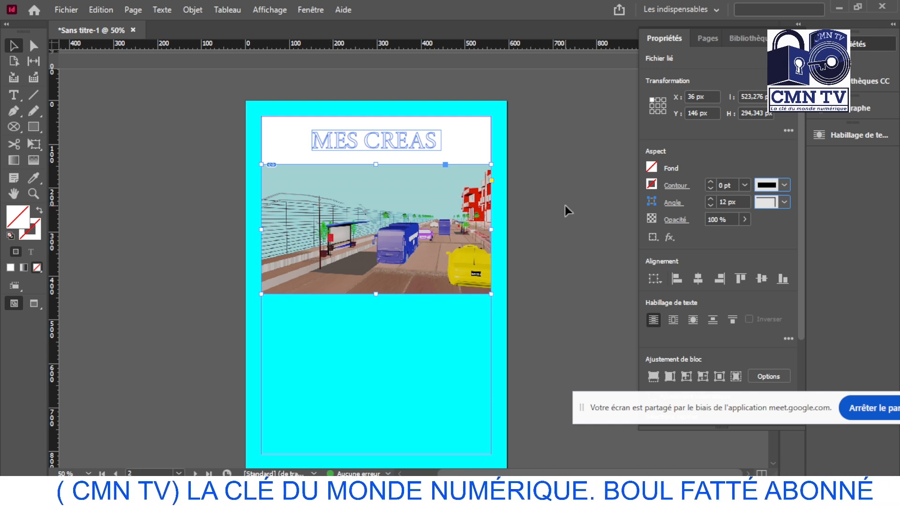
scroll(565, 205, down, 4)
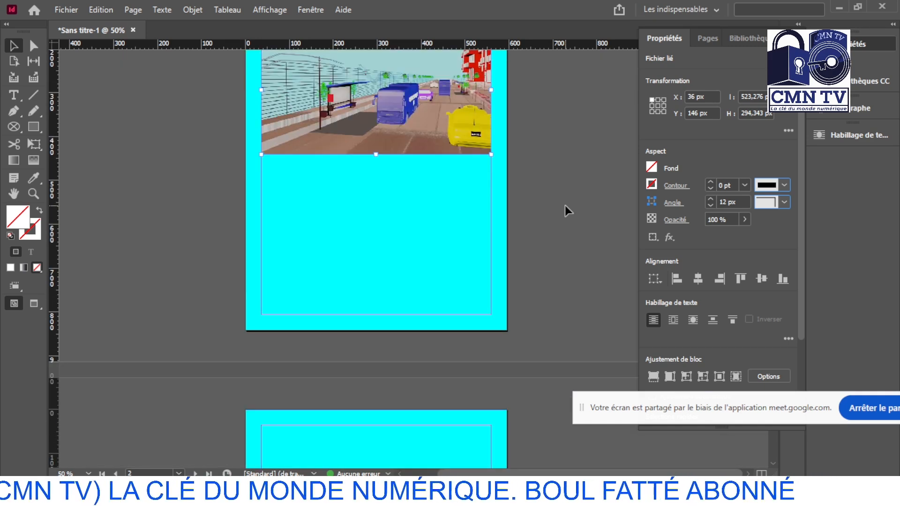
scroll(564, 205, up, 3)
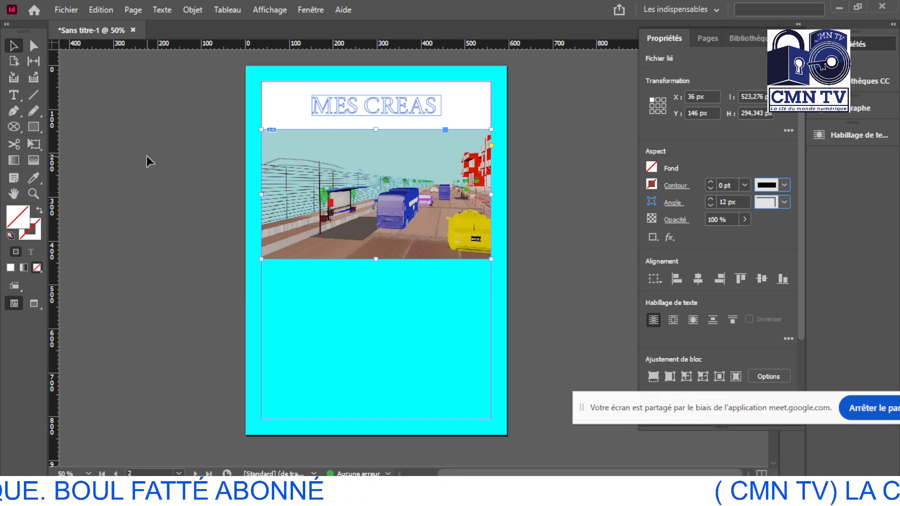
click(145, 272)
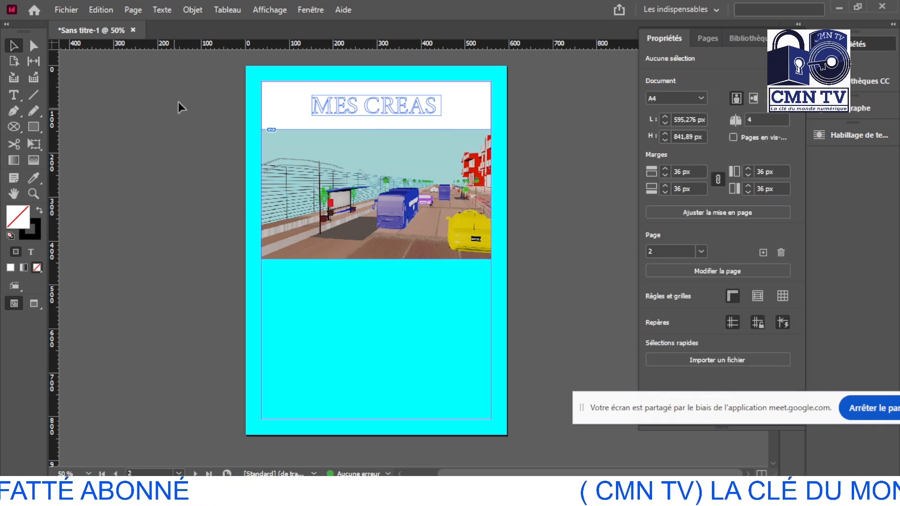
Step: Import pikine JPG6 from univers graphique, place it directly below the first image at the full width between the margins, and deselect it
click(66, 10)
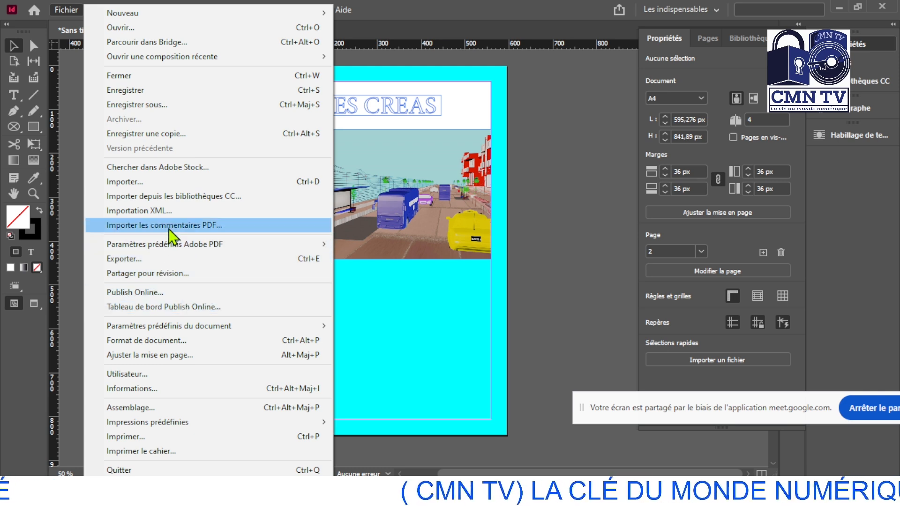
click(150, 182)
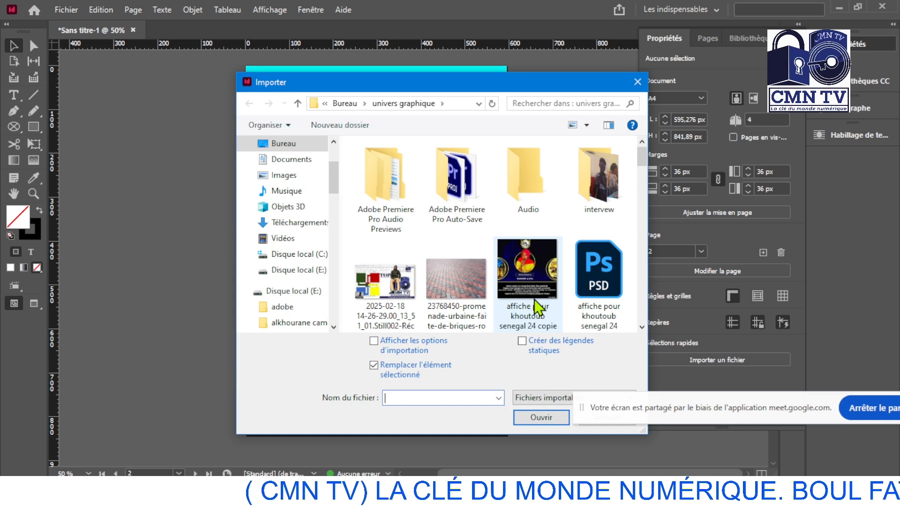
click(640, 328)
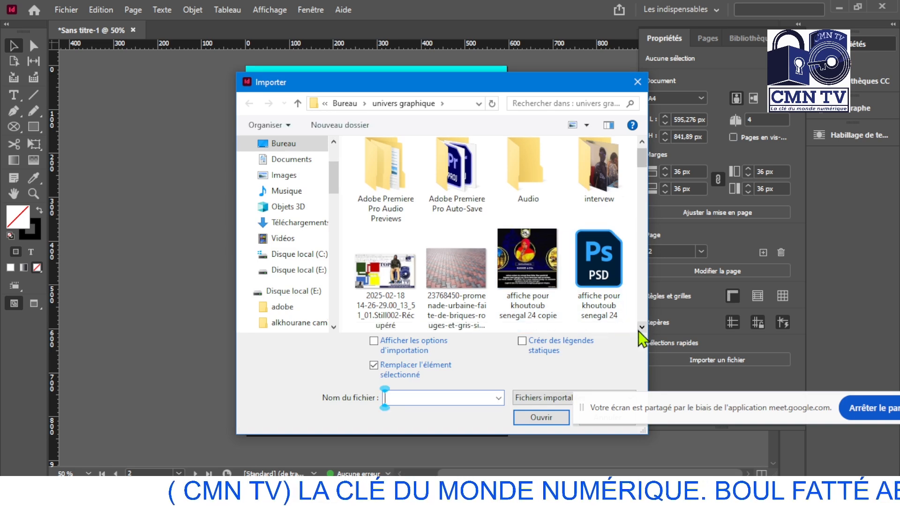
scroll(641, 327, down, 6)
scroll(640, 333, down, 1)
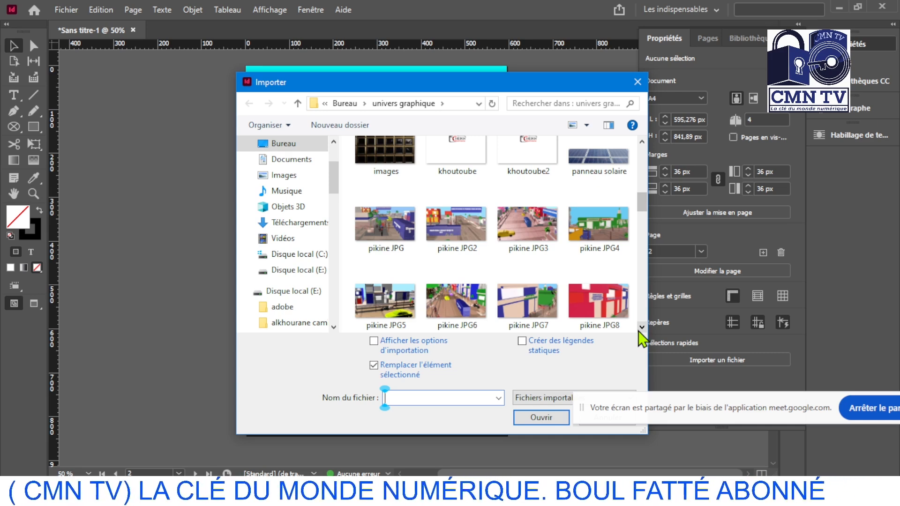
click(465, 305)
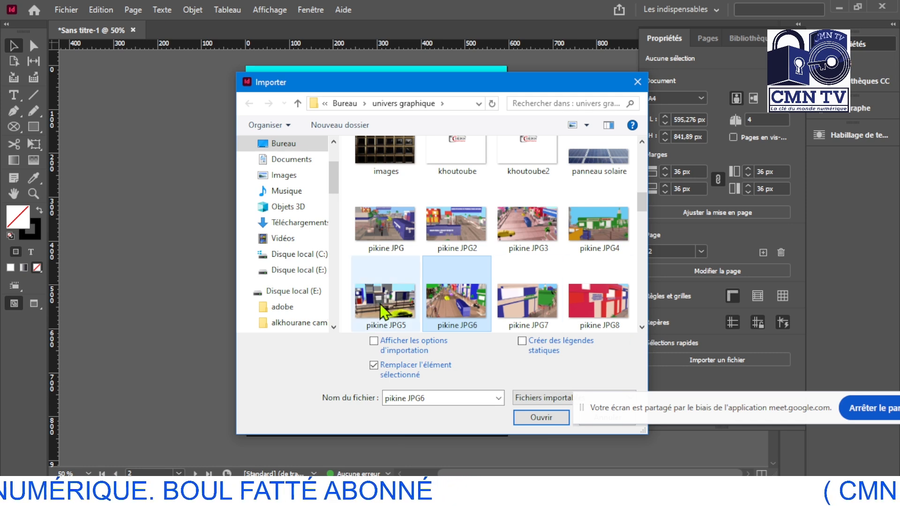
scroll(640, 322, down, 2)
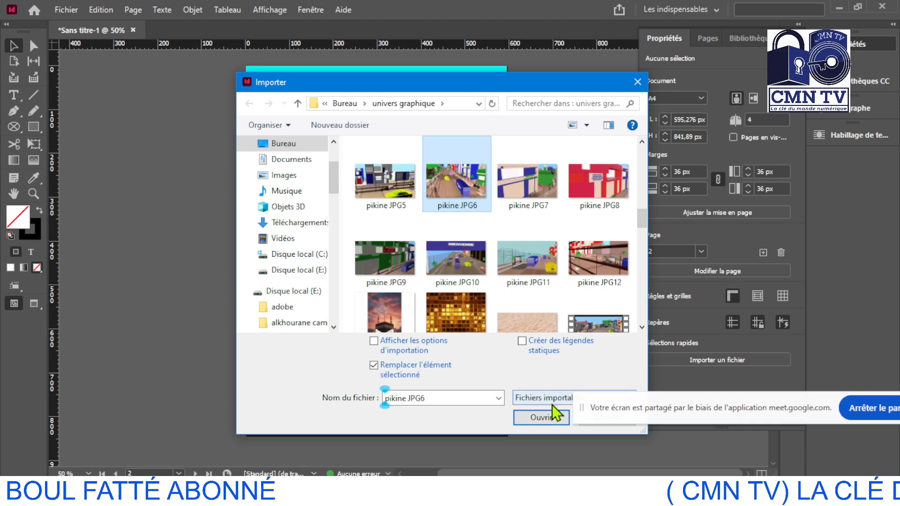
click(541, 417)
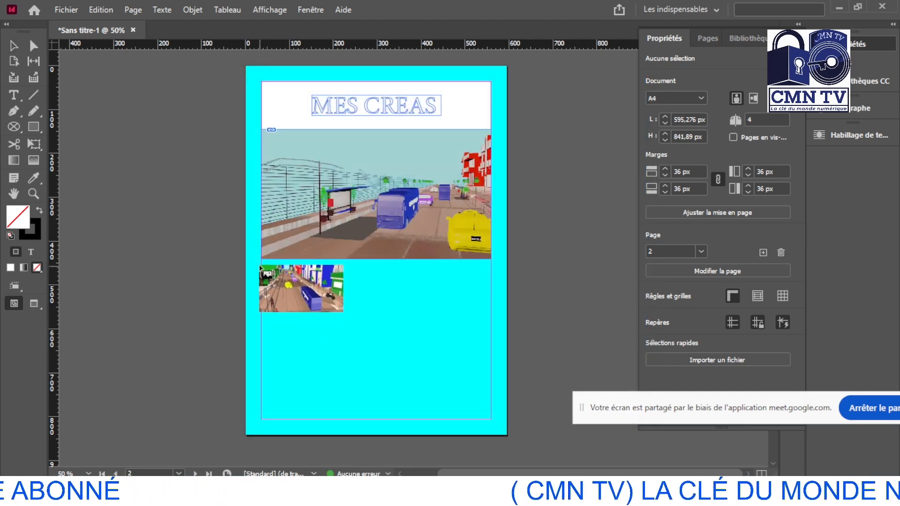
drag(261, 259, 490, 387)
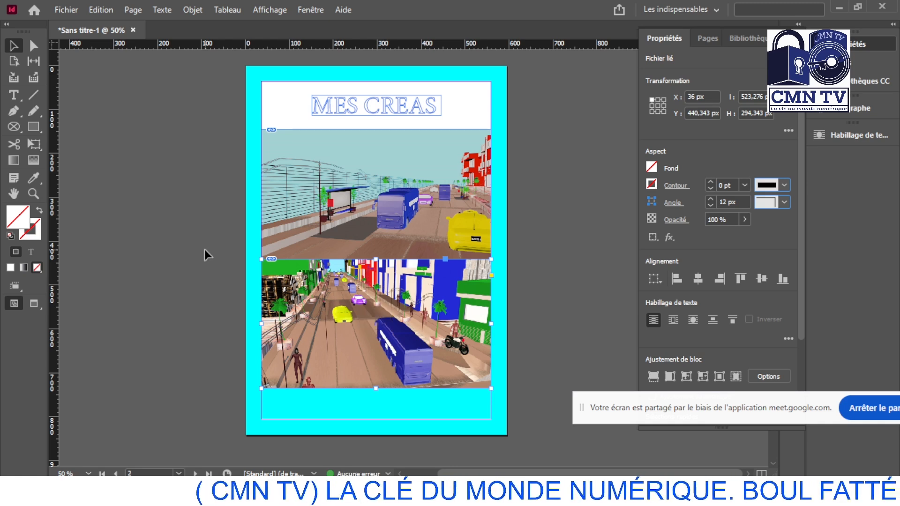
click(188, 178)
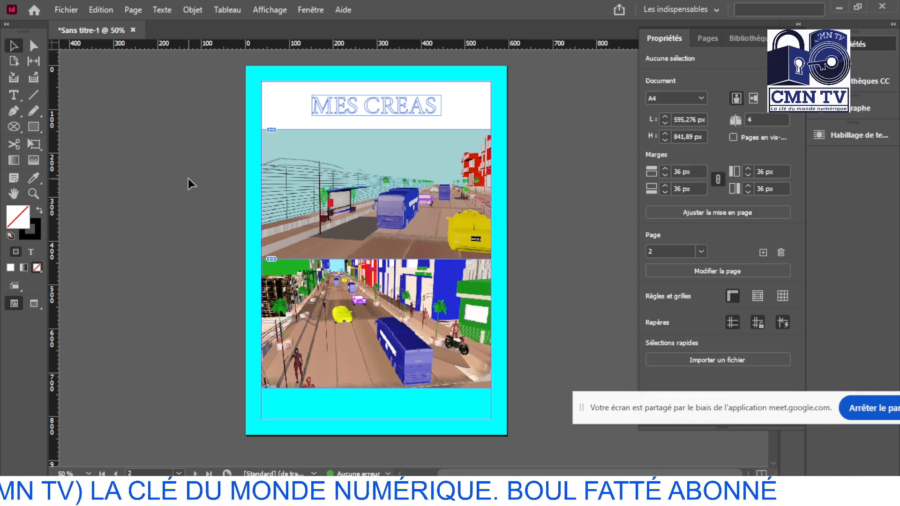
Step: Copy the white header band from page 2 to page 3 and align it with the page's top and side margins
scroll(188, 178, down, 10)
scroll(187, 178, down, 3)
scroll(188, 178, up, 5)
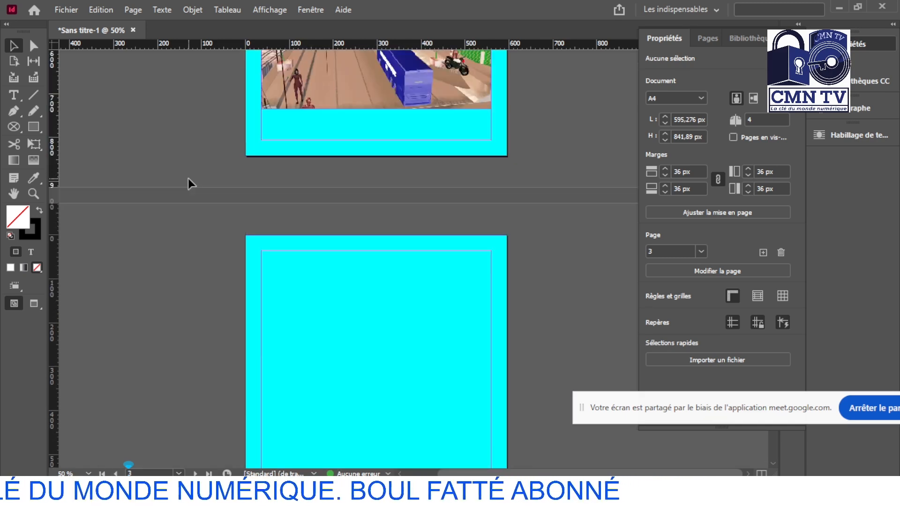
scroll(187, 178, up, 8)
click(458, 142)
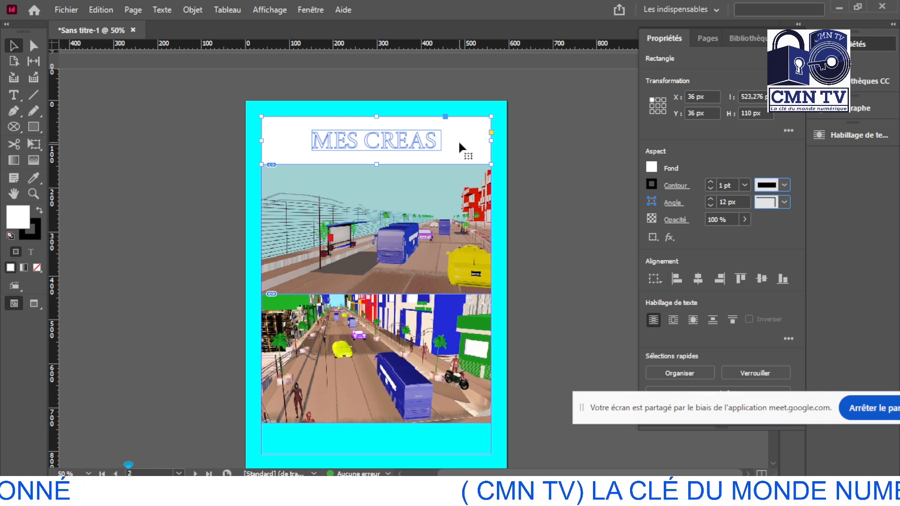
scroll(459, 143, down, 10)
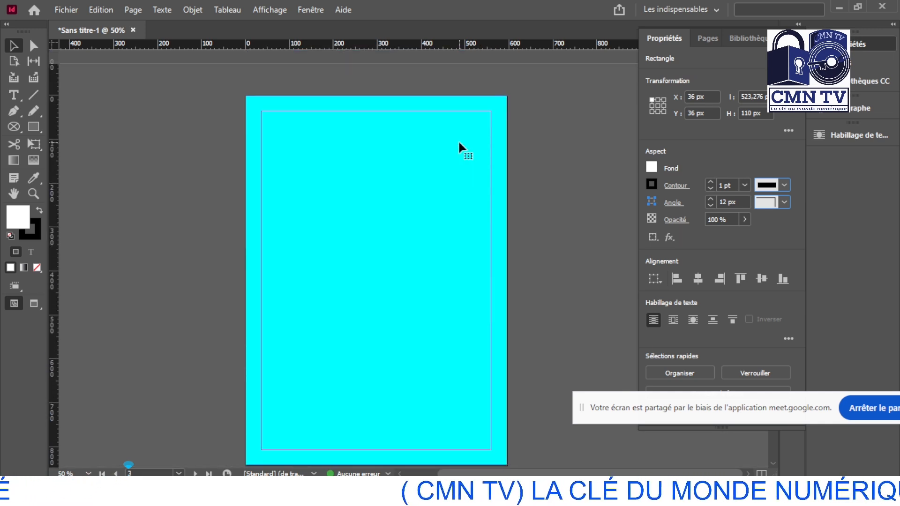
click(392, 240)
key(ctrl+v)
drag(458, 283, 421, 150)
Step: Copy the "MES CREAS" title frame from page 2 to page 3, centre it within the white header band, and deselect it
scroll(552, 166, up, 10)
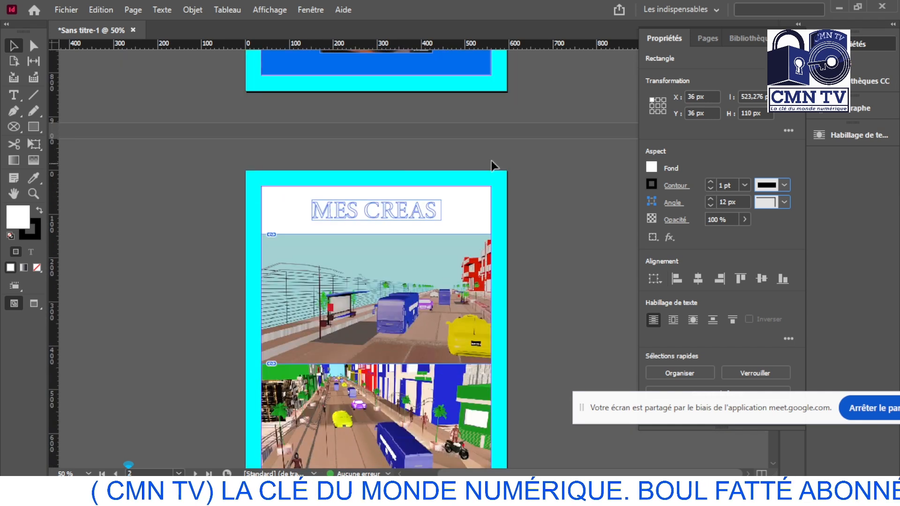
click(396, 210)
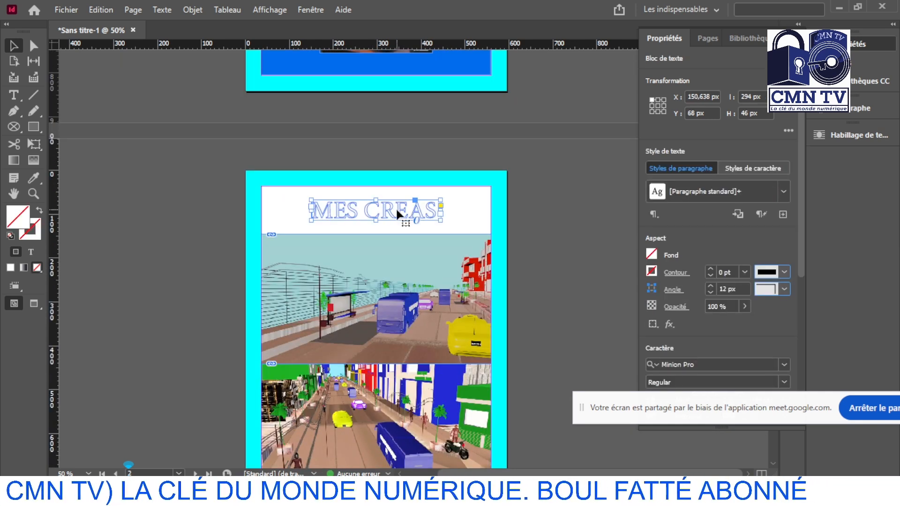
scroll(580, 294, down, 8)
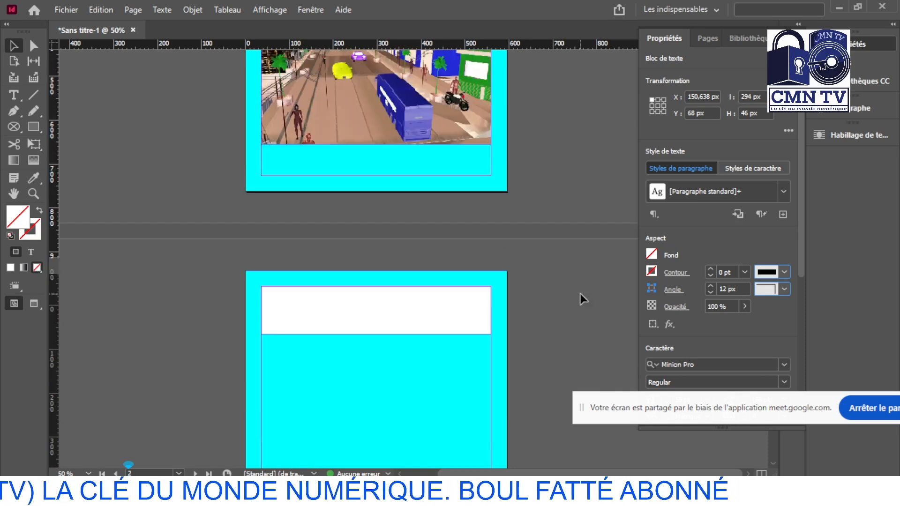
scroll(580, 293, down, 1)
click(379, 296)
key(ctrl+v)
scroll(380, 295, down, 3)
drag(443, 236, 405, 177)
click(169, 178)
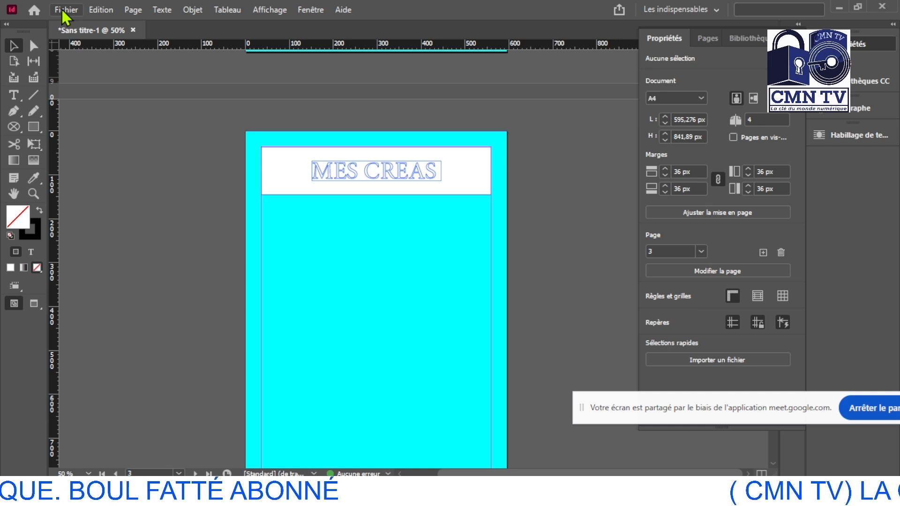
Step: Load the B'ART logo image from the univers graphique folder on drive E: for import
click(62, 9)
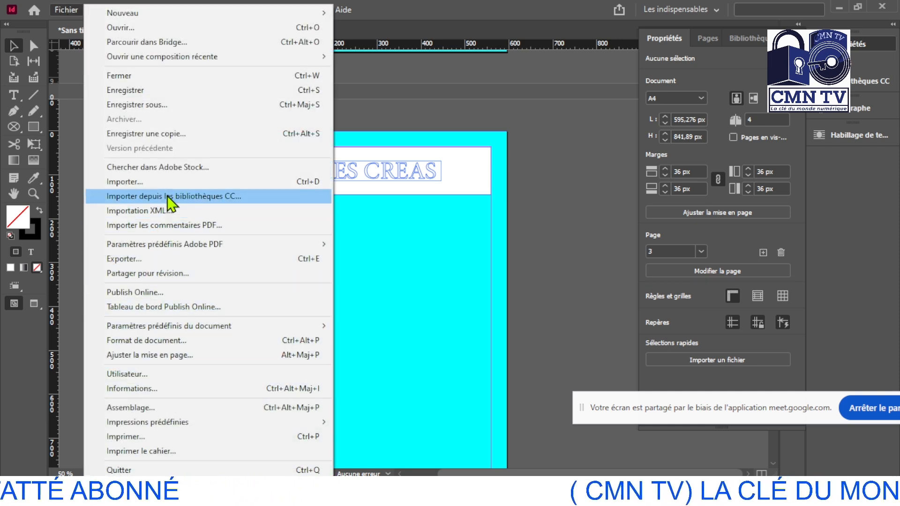
click(164, 182)
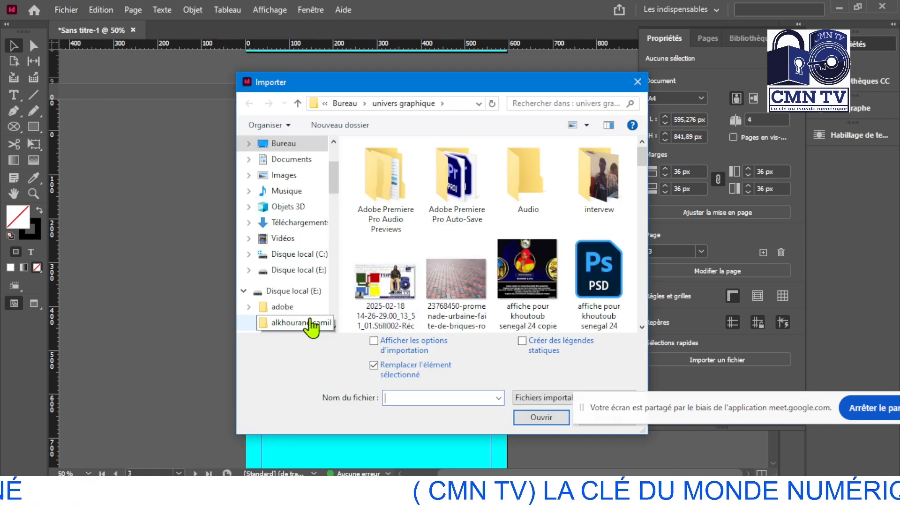
drag(332, 186, 352, 287)
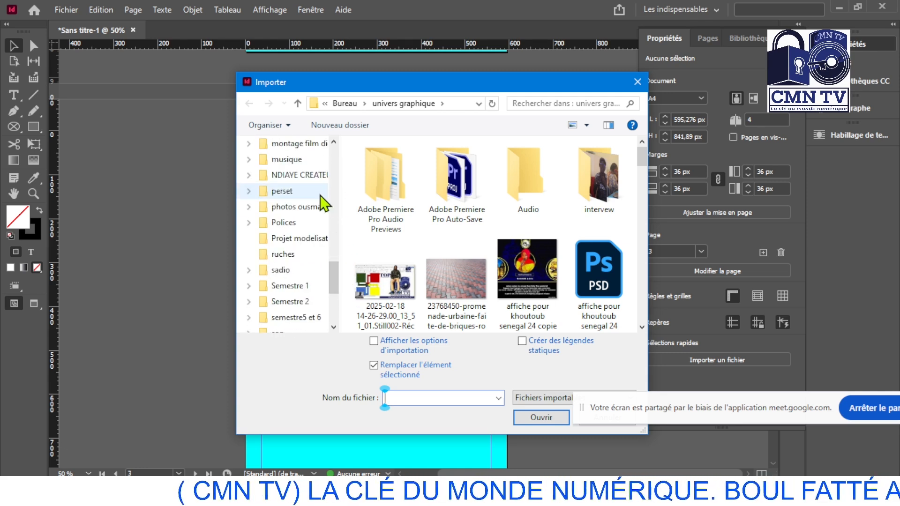
drag(334, 287, 336, 310)
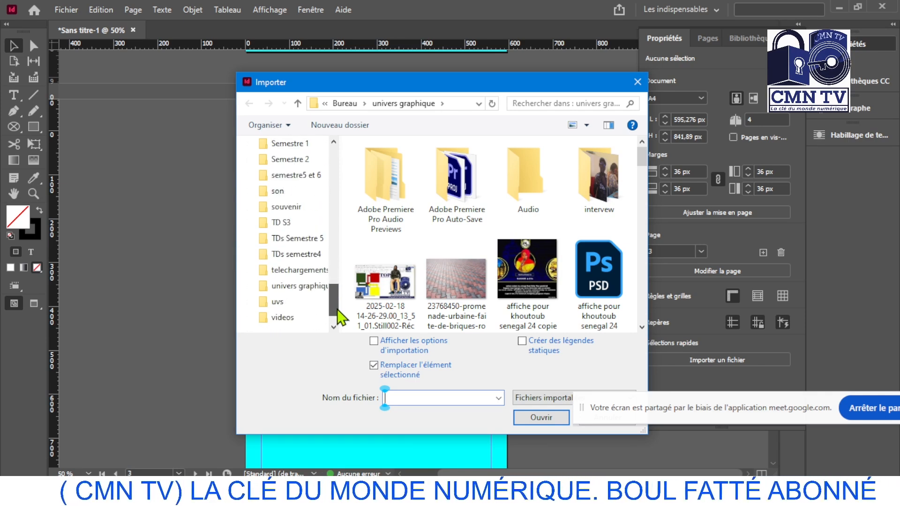
click(304, 286)
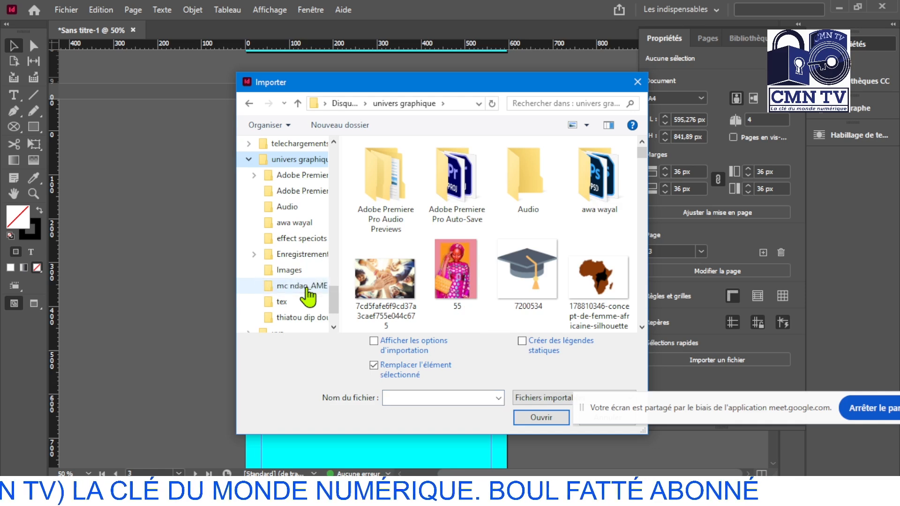
click(642, 327)
drag(642, 326, 642, 326)
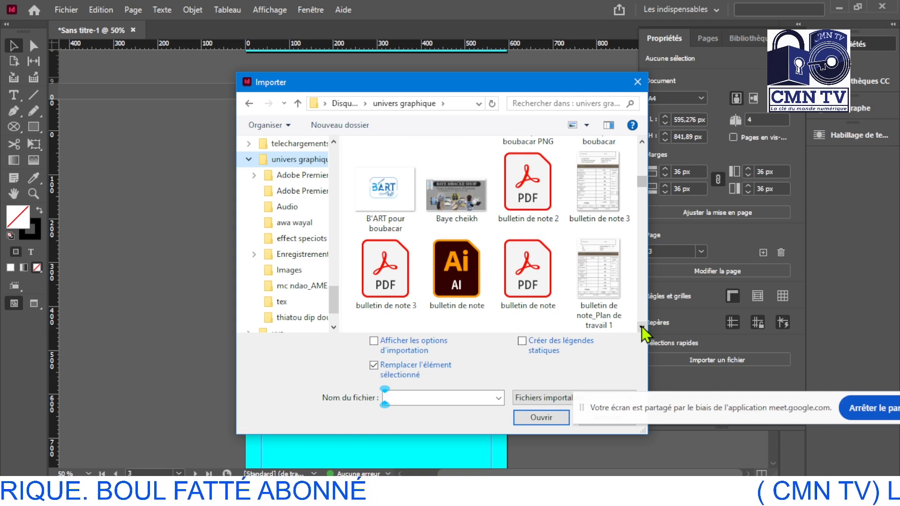
click(385, 195)
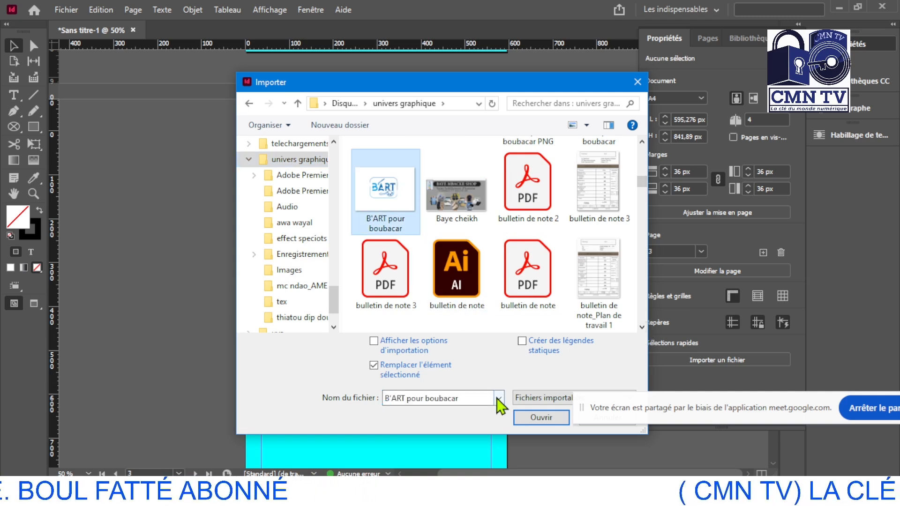
click(550, 420)
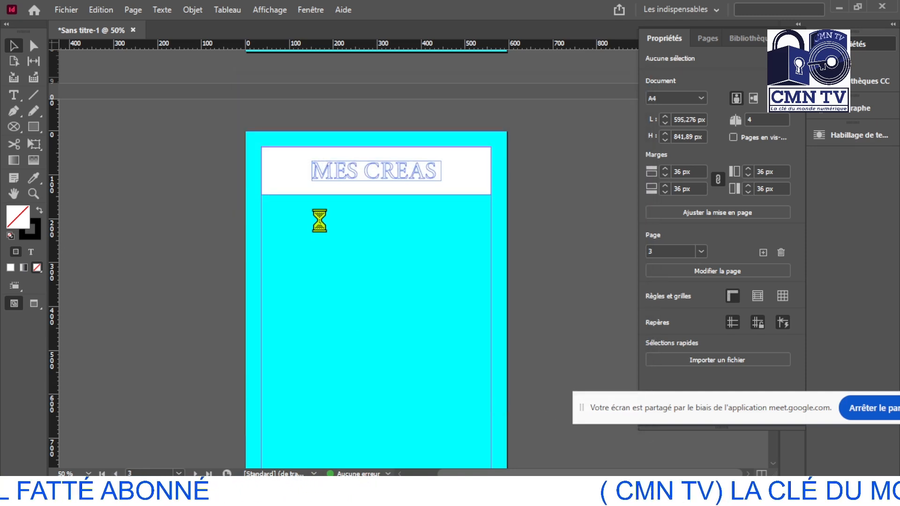
Step: Place the logo image on page 3 directly below the header band, about 392 px wide and 285 px high, and deselect it
drag(286, 211, 457, 262)
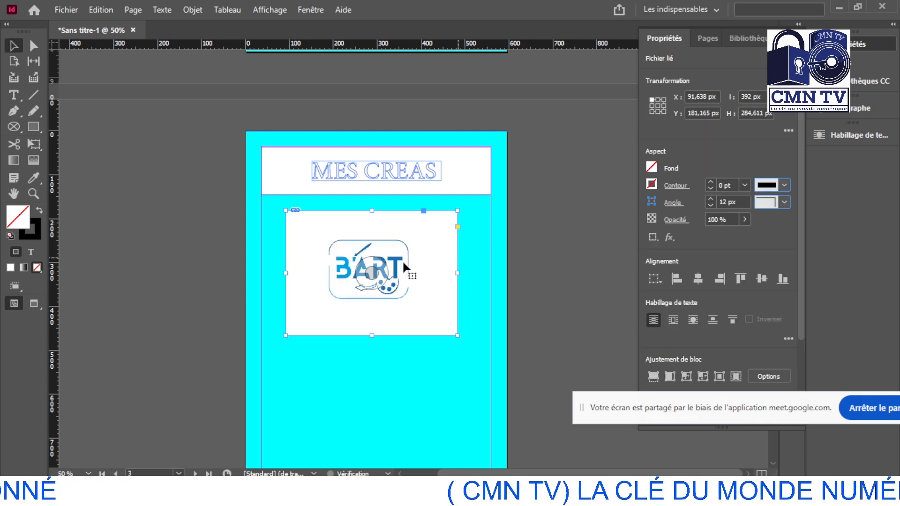
drag(399, 261, 416, 243)
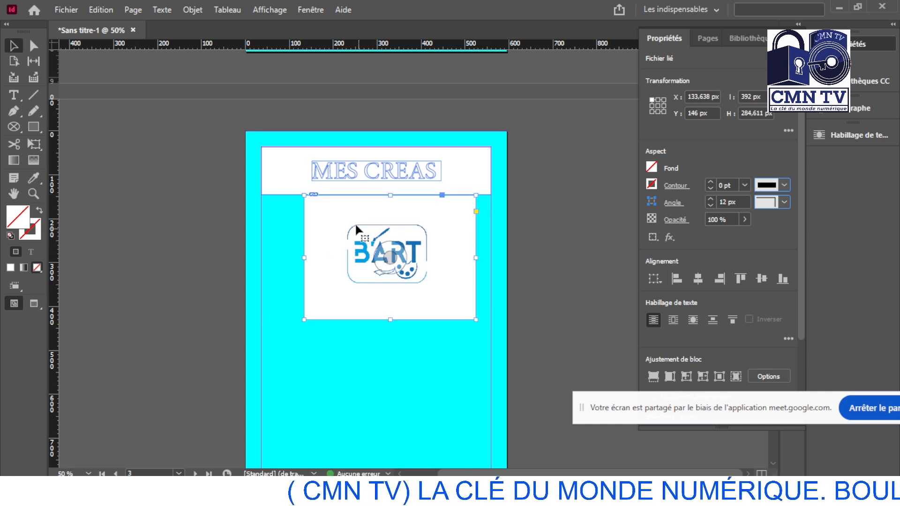
drag(352, 210, 347, 209)
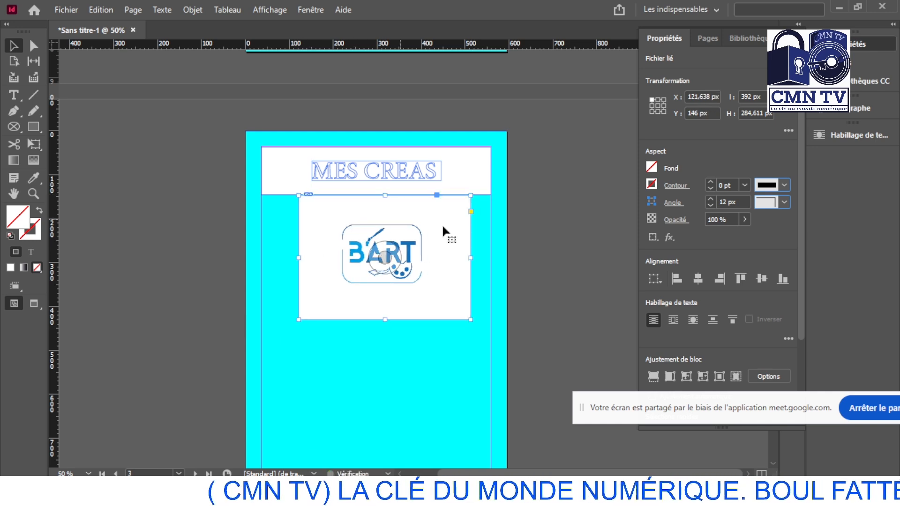
scroll(574, 235, down, 10)
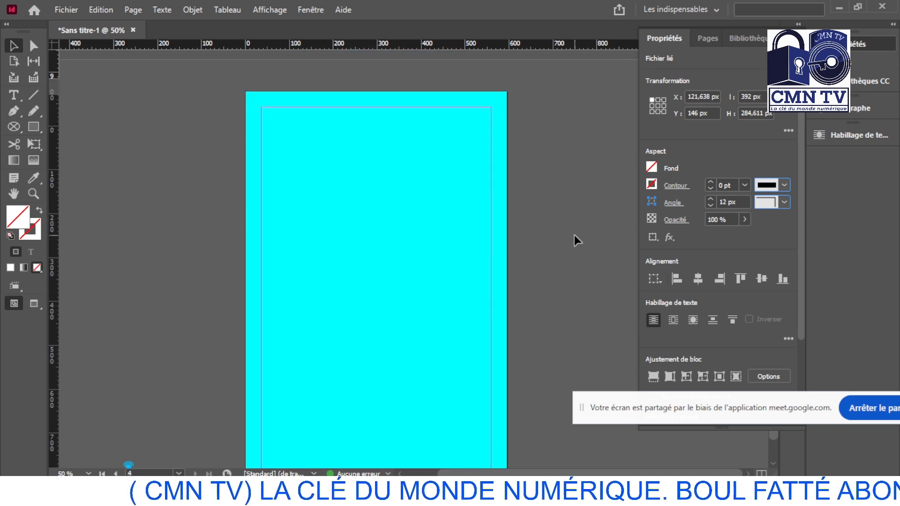
click(147, 192)
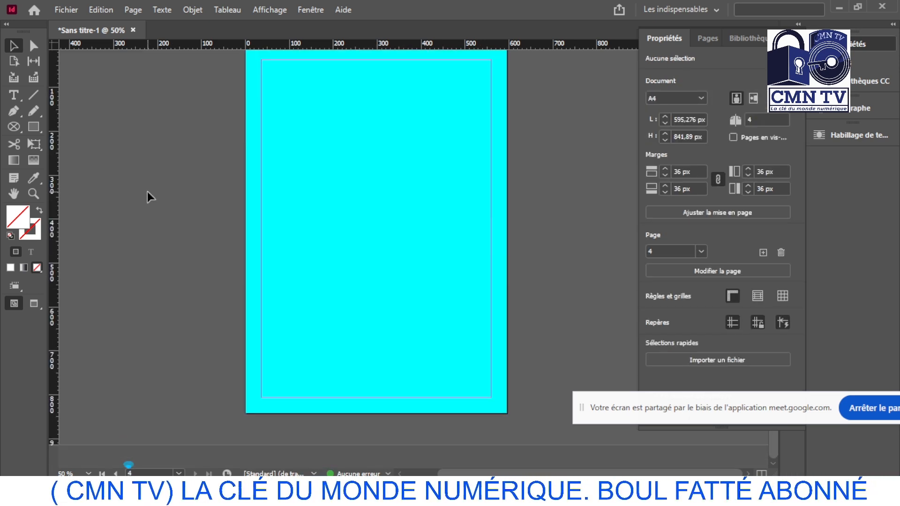
Step: Copy the white header band together with its "MES CREAS" title from page 3 to page 4, place them against the top margin, and deselect them
scroll(190, 229, up, 10)
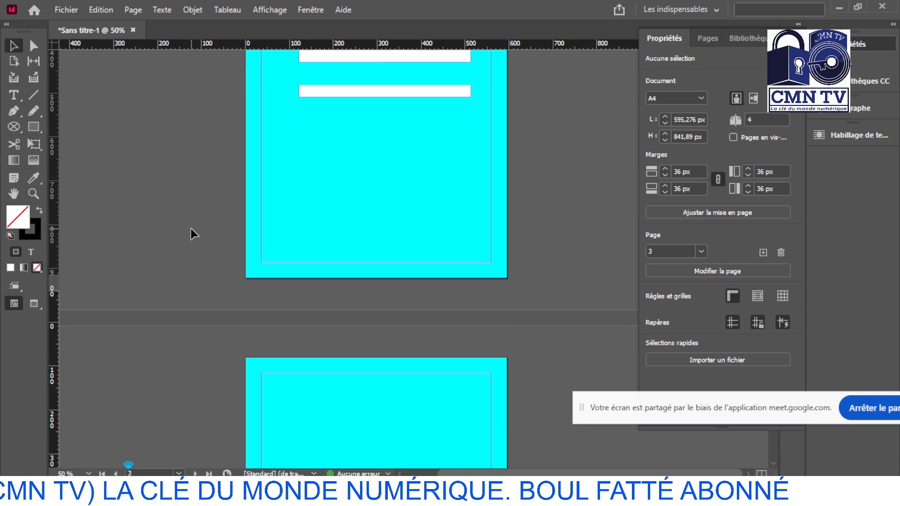
scroll(190, 229, up, 5)
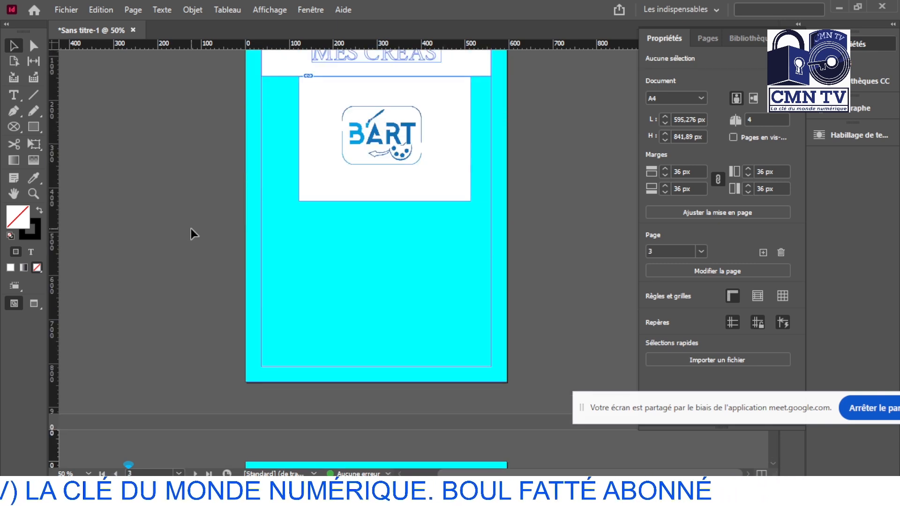
scroll(190, 229, down, 5)
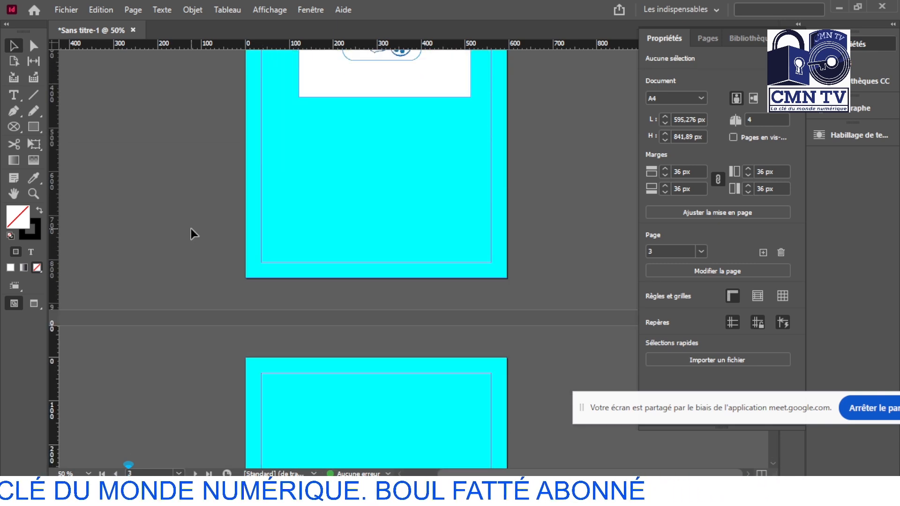
click(459, 204)
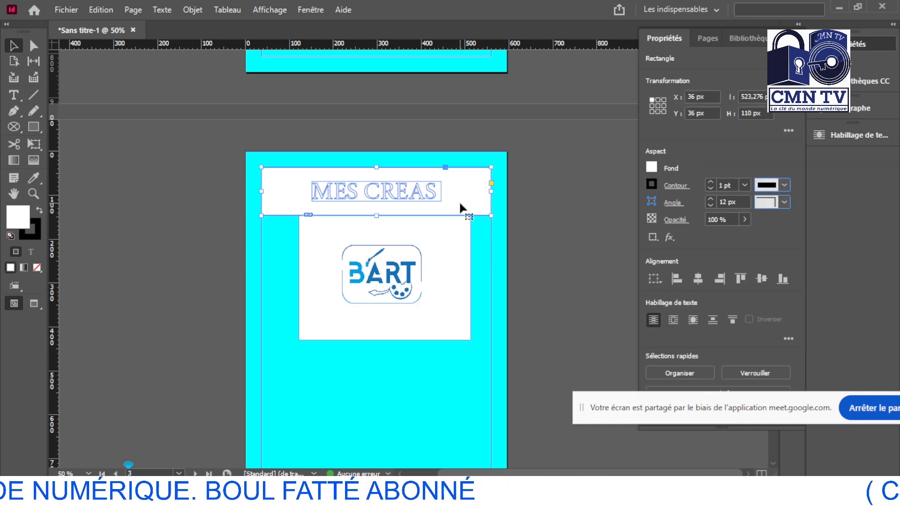
click(835, 62)
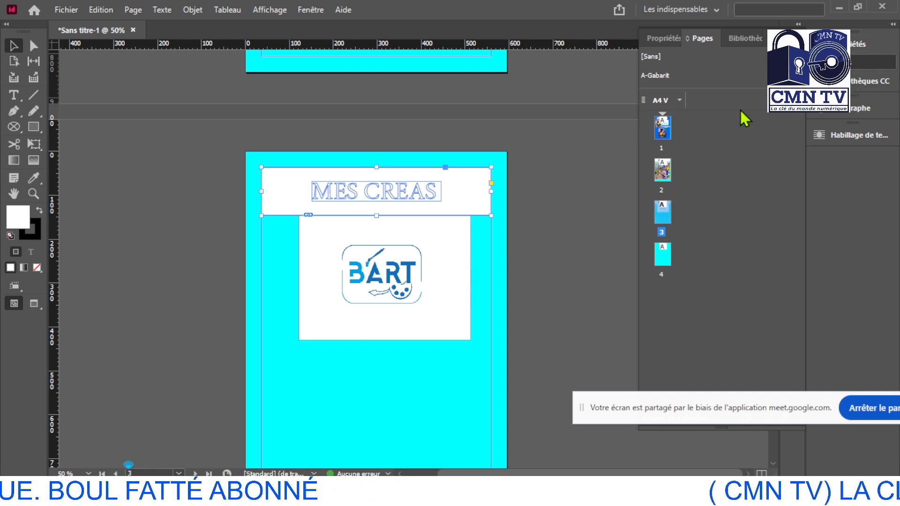
click(431, 195)
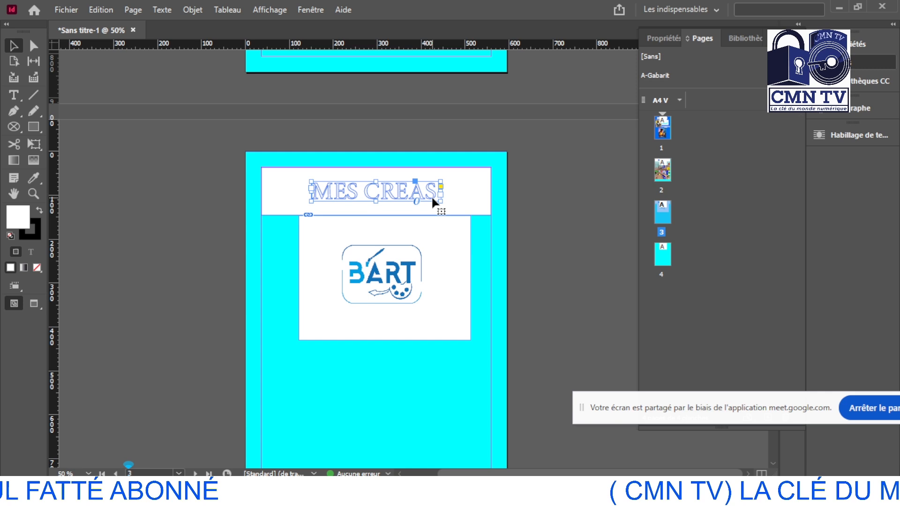
click(475, 196)
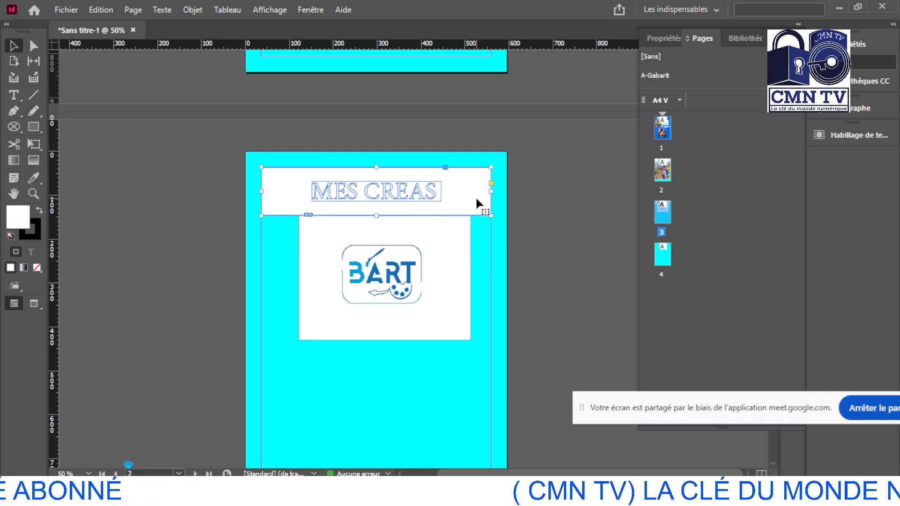
shift+click(419, 195)
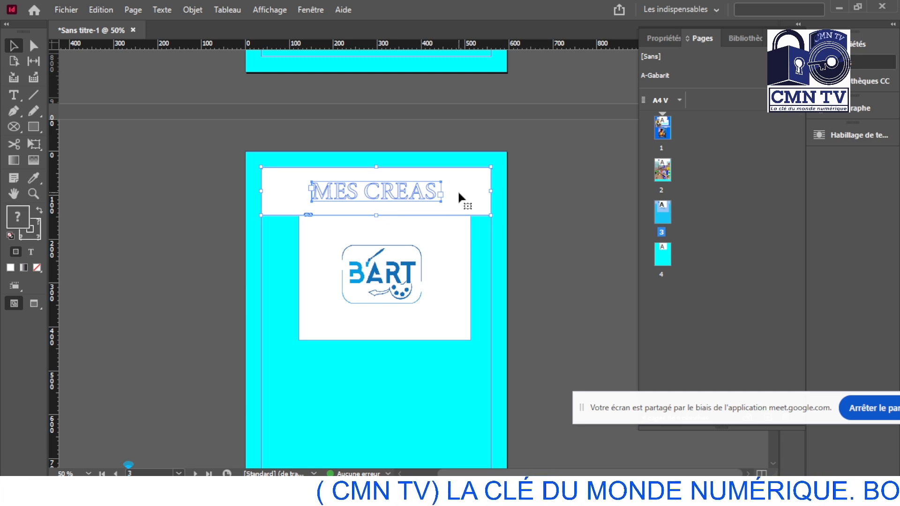
scroll(457, 189, down, 10)
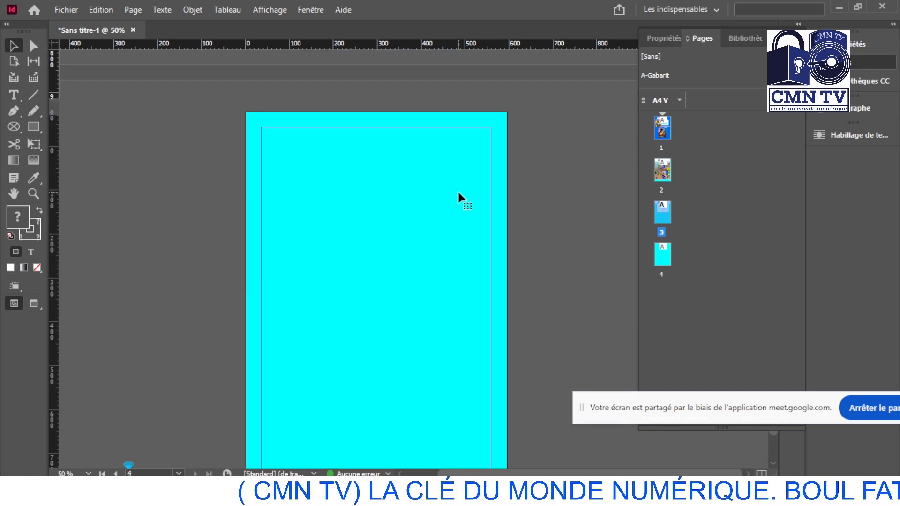
scroll(397, 199, up, 3)
click(392, 248)
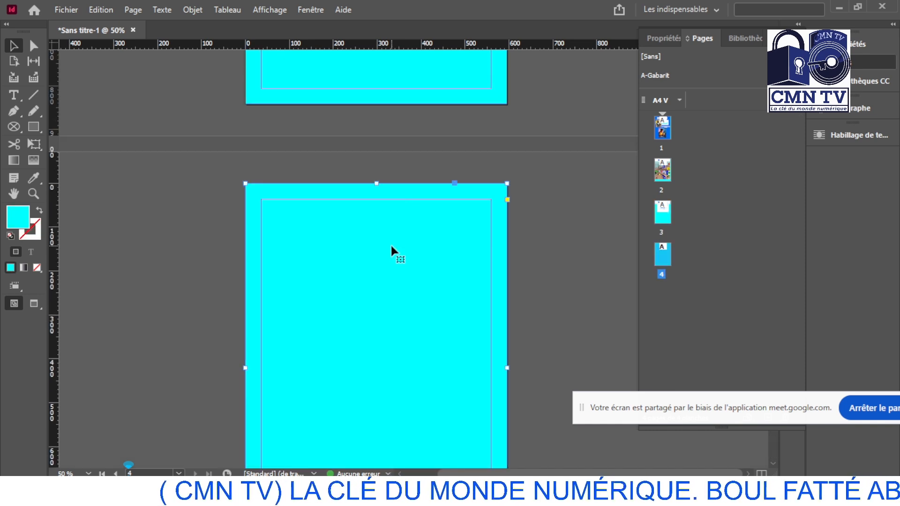
key(ctrl+v)
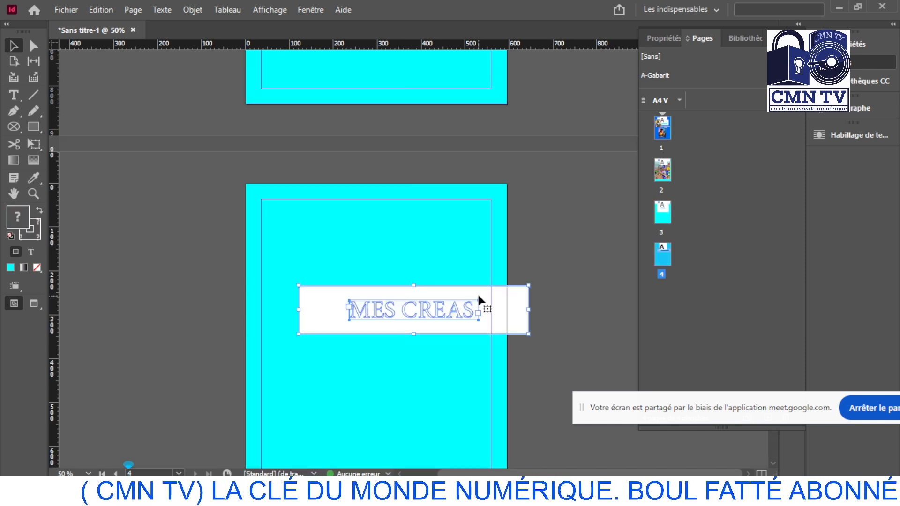
drag(474, 288, 441, 210)
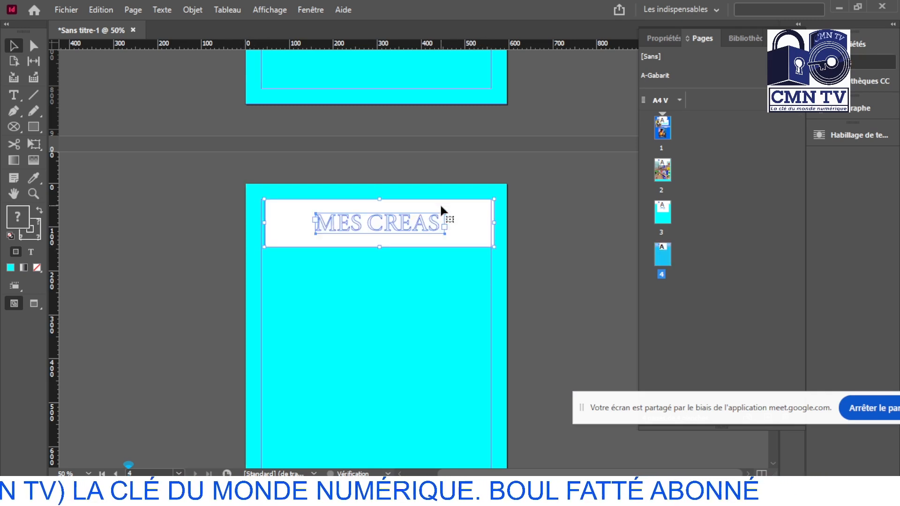
click(586, 269)
Step: Start importing an image for page 4 and open the COURS FORUT folder on drive E
scroll(587, 269, up, 10)
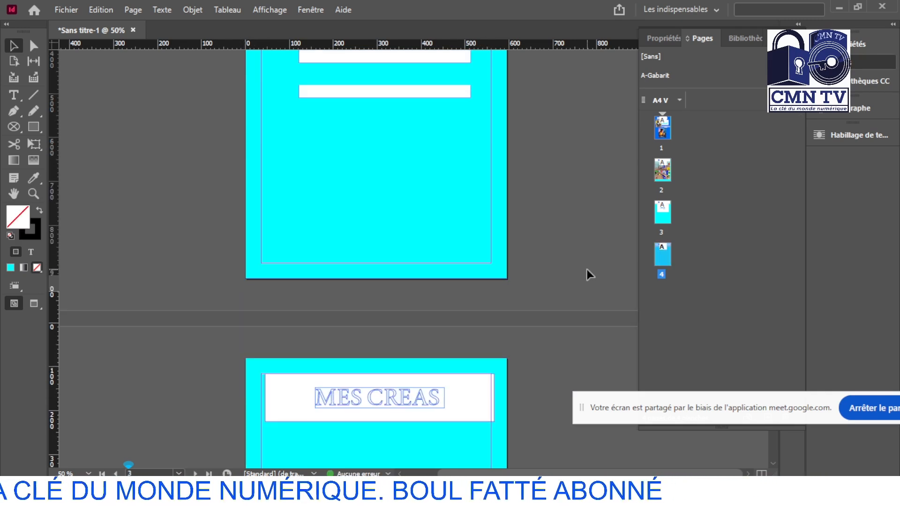
scroll(586, 269, down, 10)
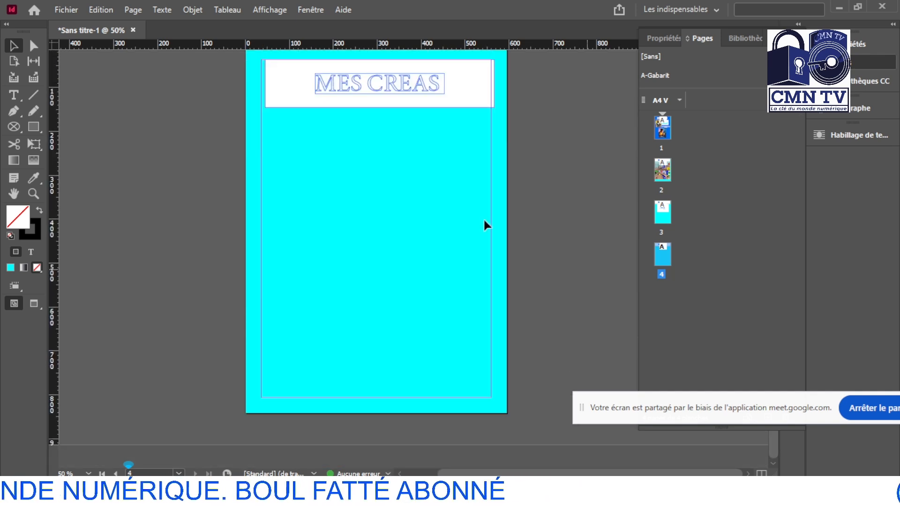
click(70, 10)
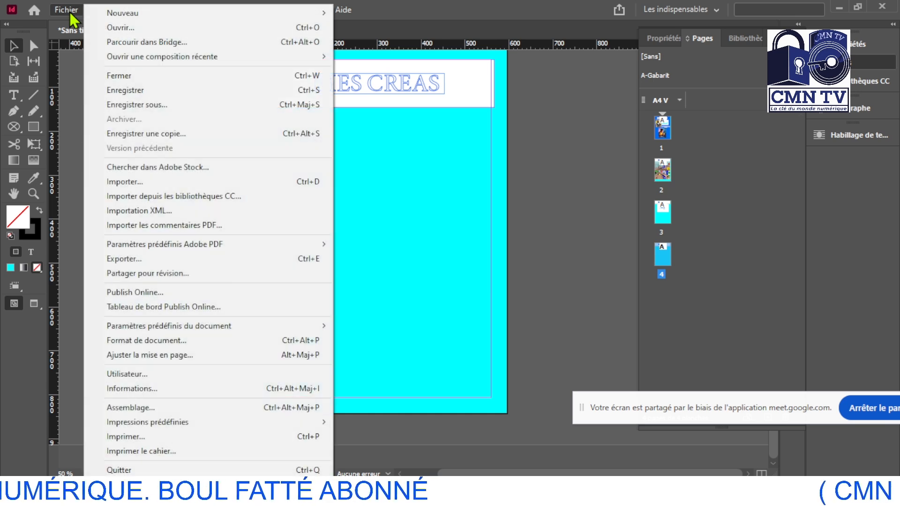
click(163, 182)
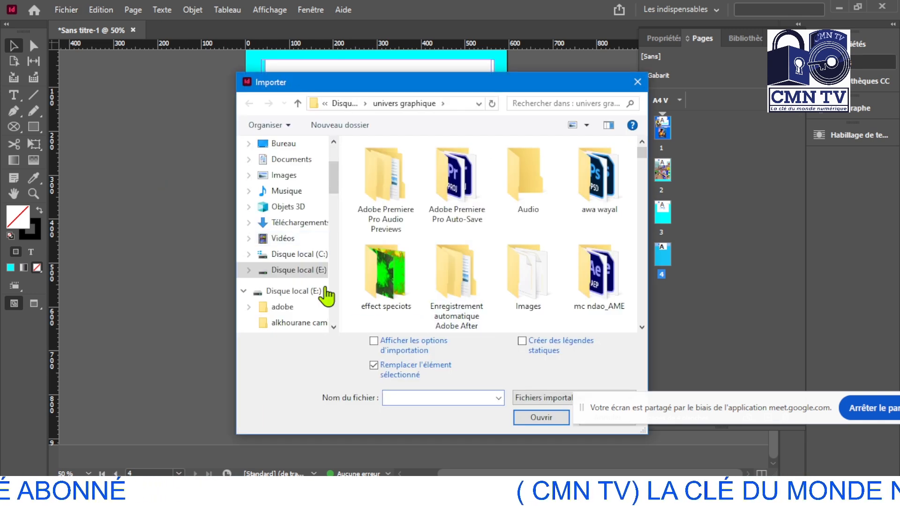
drag(336, 190, 347, 211)
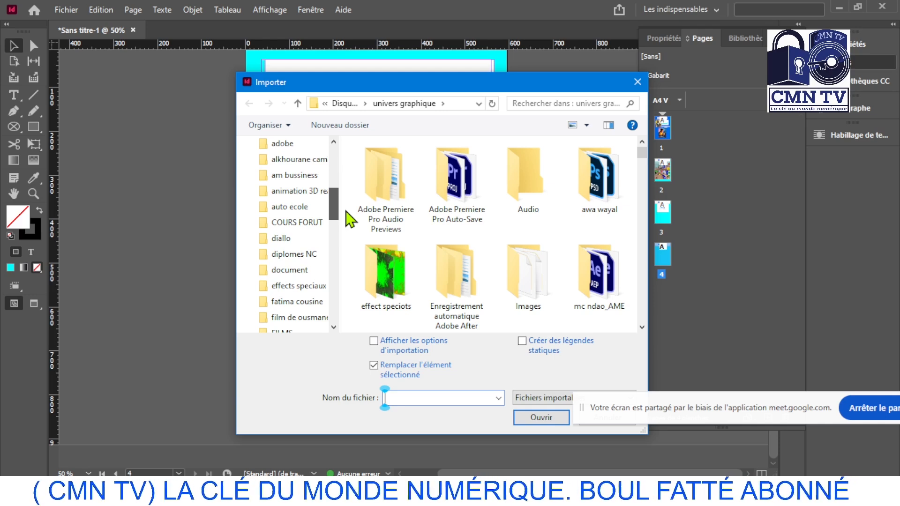
click(311, 222)
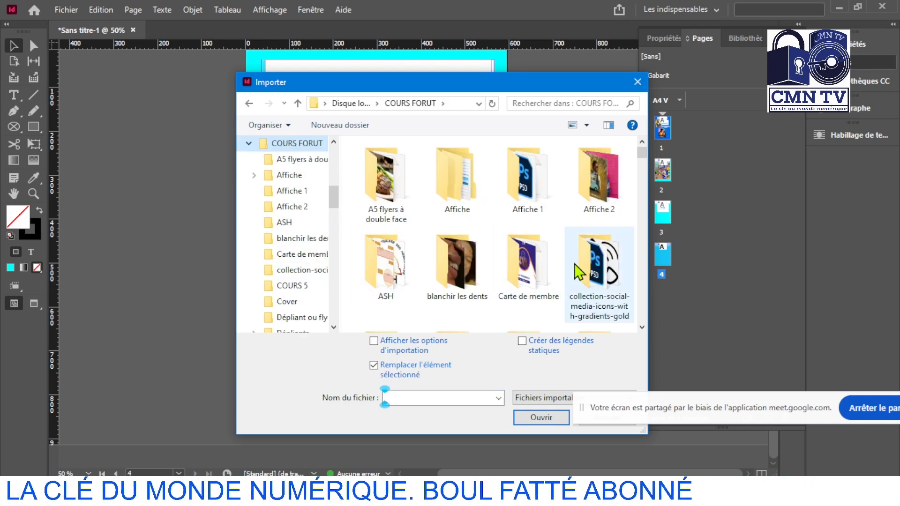
Step: Load the "cours illustrator depliants 6 phases2-02" image from the COURS FORUT folder for import
scroll(642, 322, down, 10)
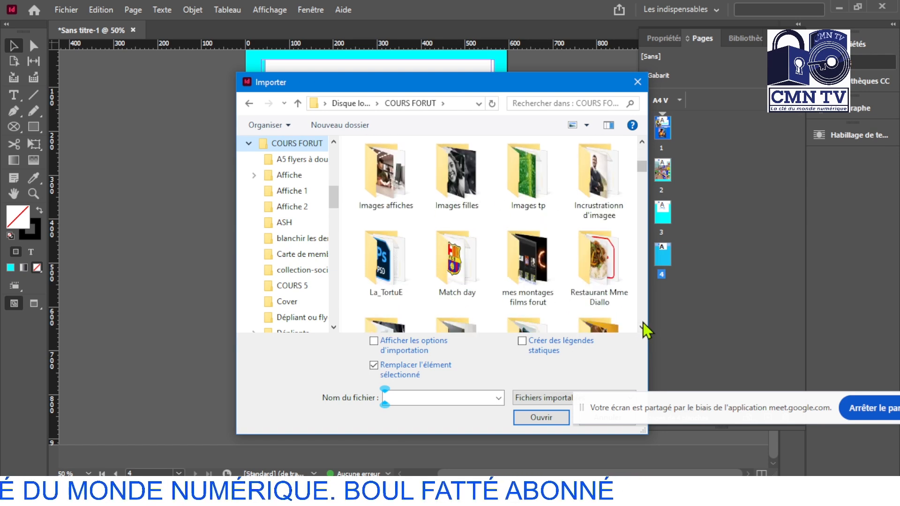
scroll(642, 322, down, 6)
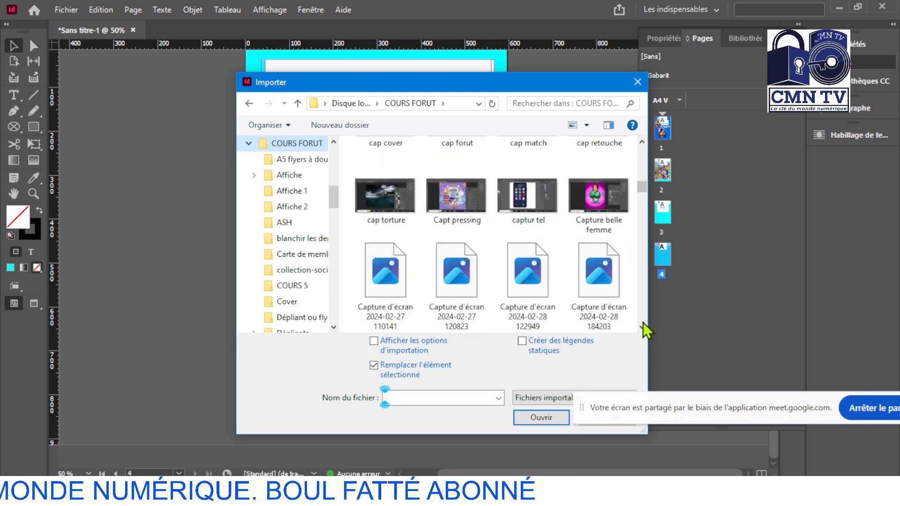
click(641, 142)
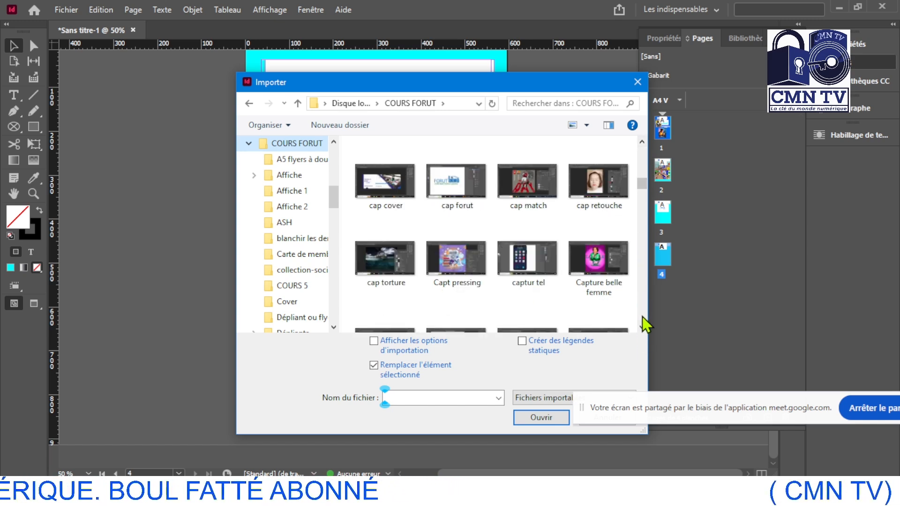
scroll(641, 319, down, 1)
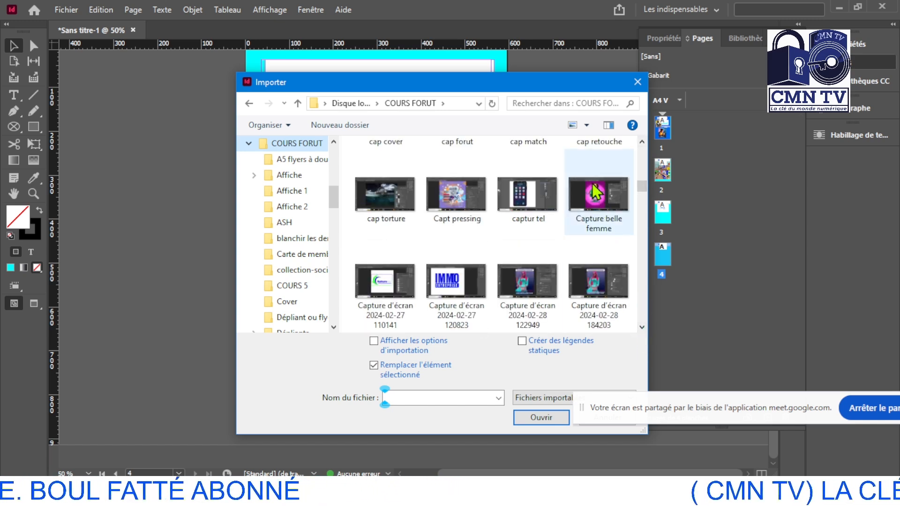
click(641, 327)
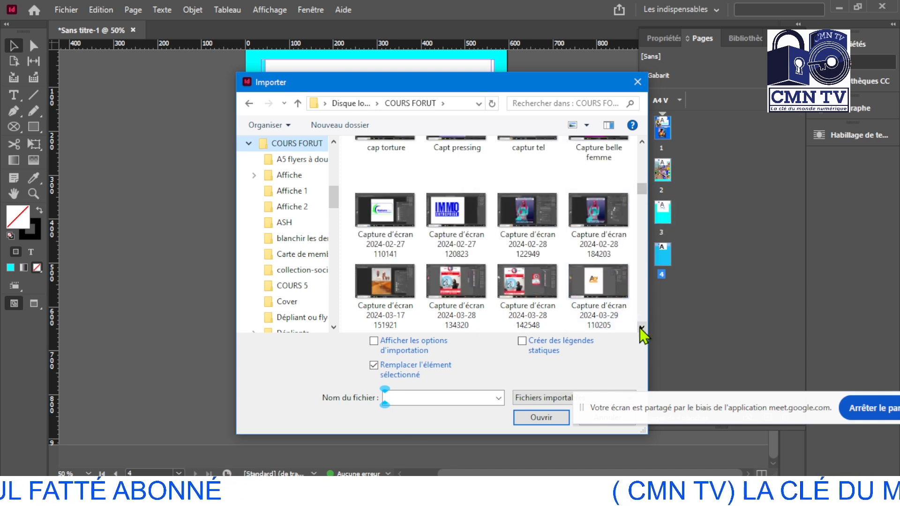
click(641, 327)
click(641, 327)
click(641, 327)
click(641, 327)
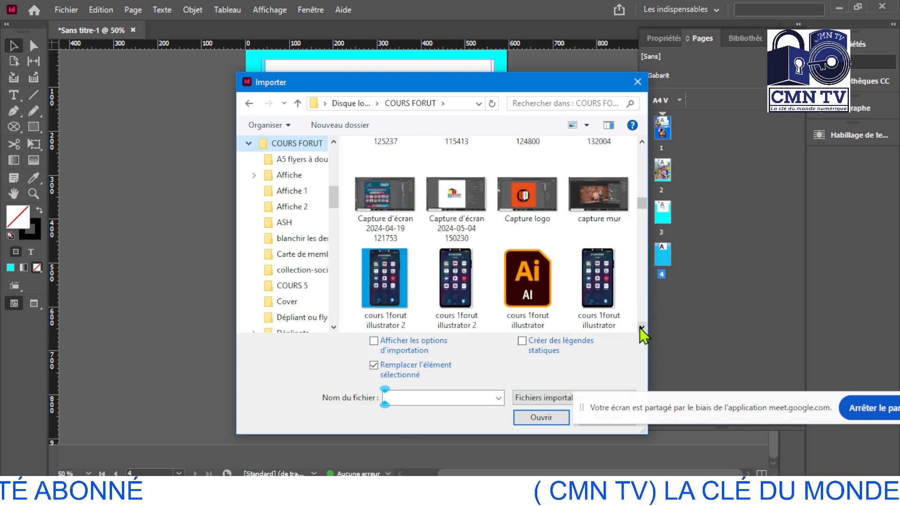
click(642, 327)
click(641, 327)
click(641, 327)
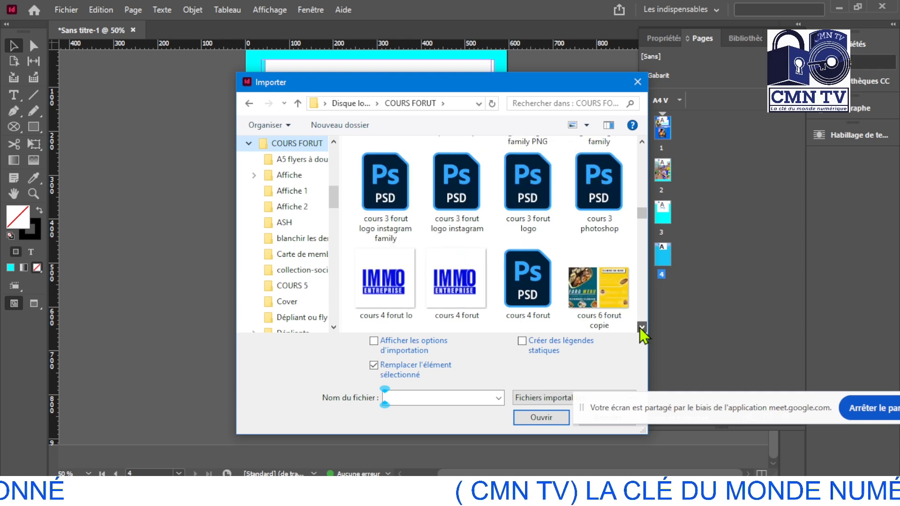
click(642, 327)
click(642, 328)
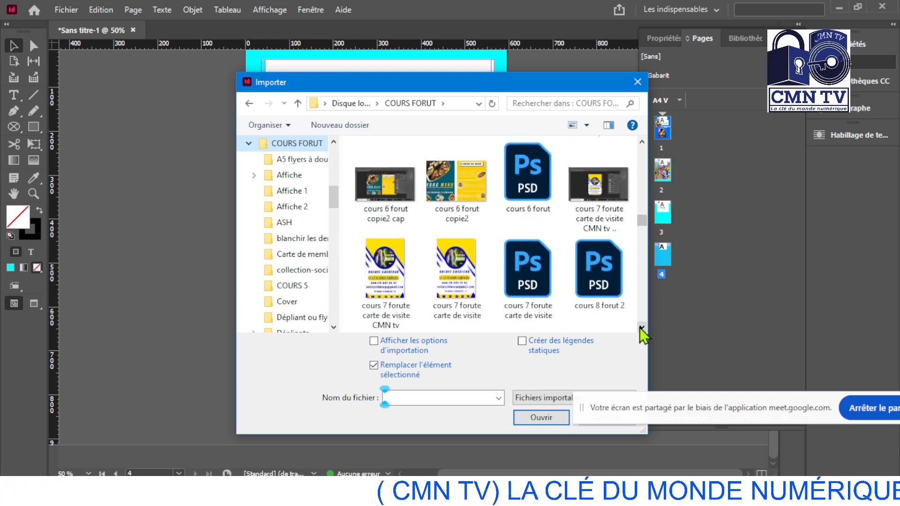
click(642, 327)
click(642, 327)
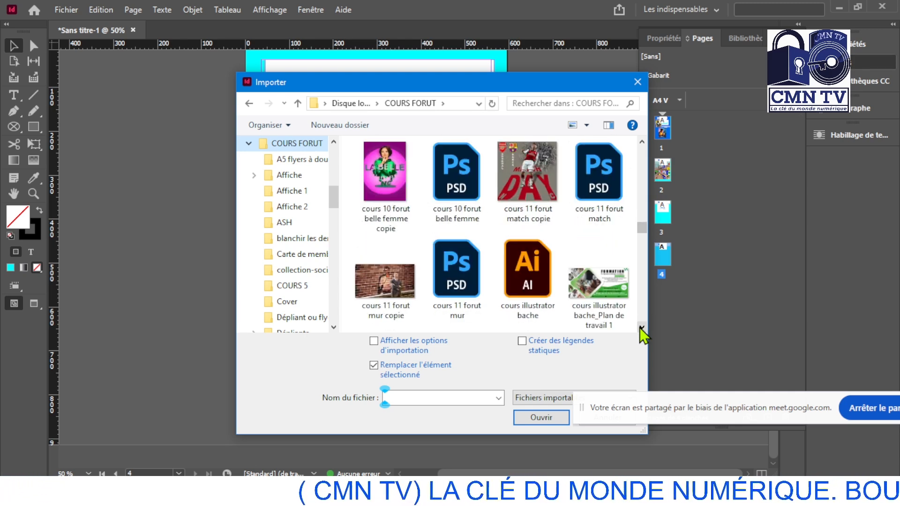
click(642, 327)
click(642, 327)
click(642, 327)
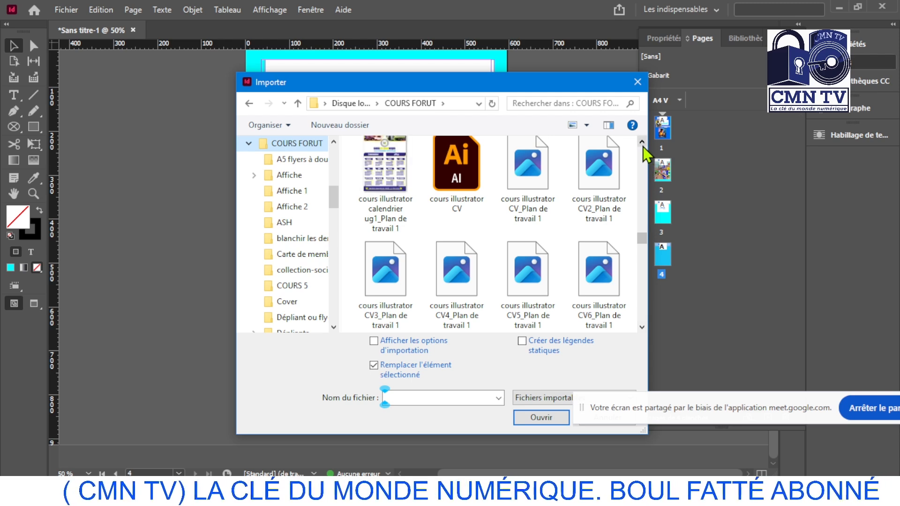
click(642, 327)
click(641, 327)
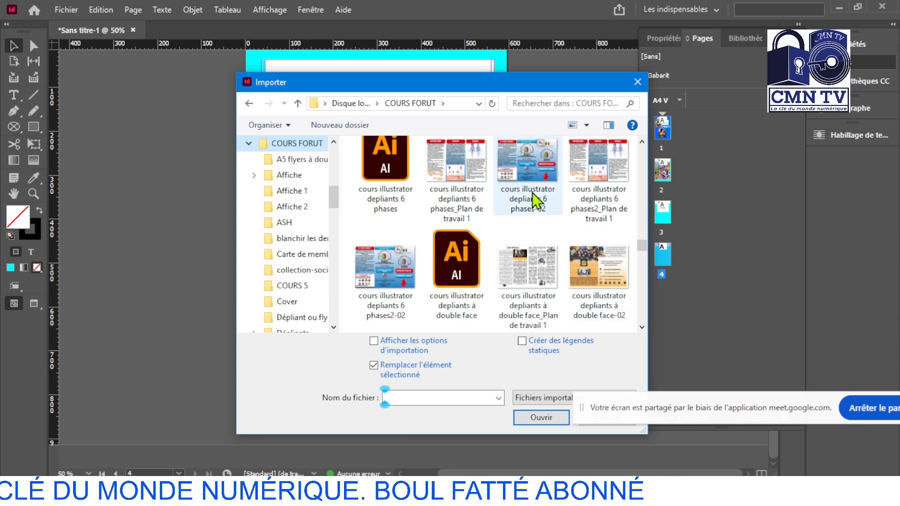
click(385, 269)
click(535, 420)
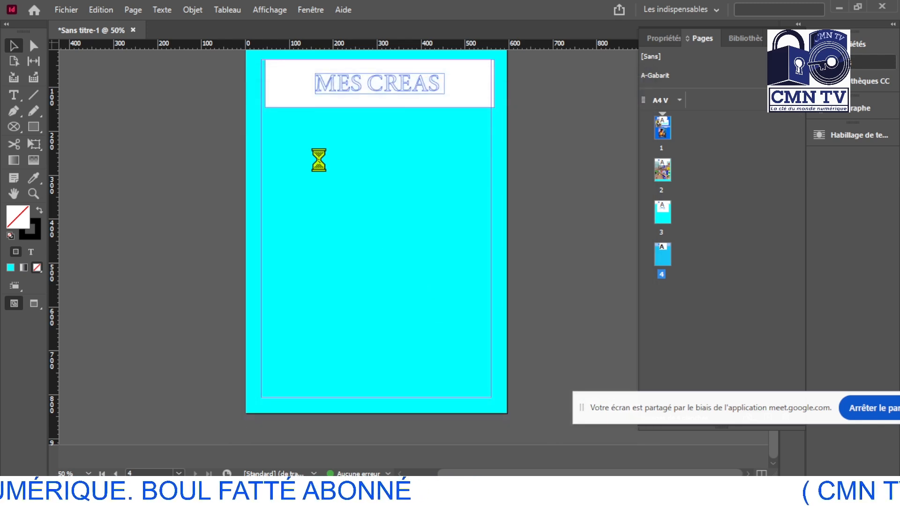
Step: Place the leaflet image on page 4 directly below the header band, about 515 px wide and 365 px high, and deselect it
drag(264, 108, 488, 219)
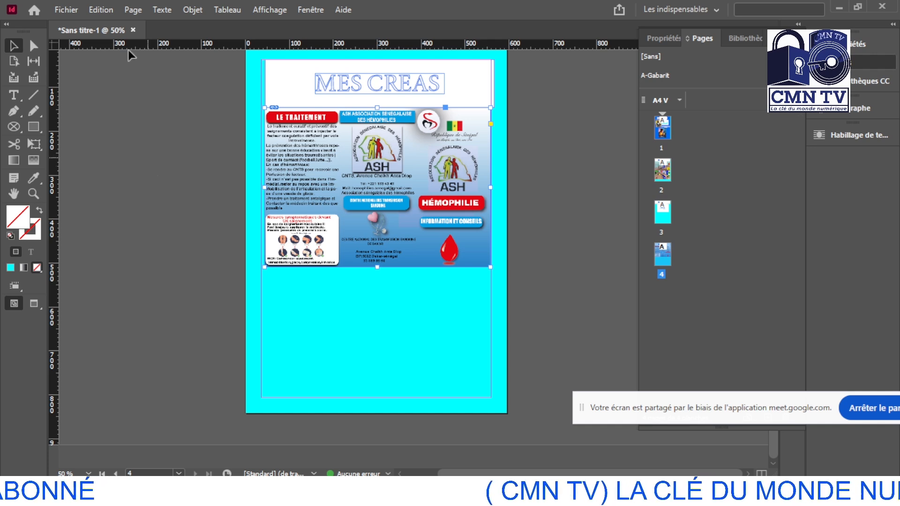
click(70, 9)
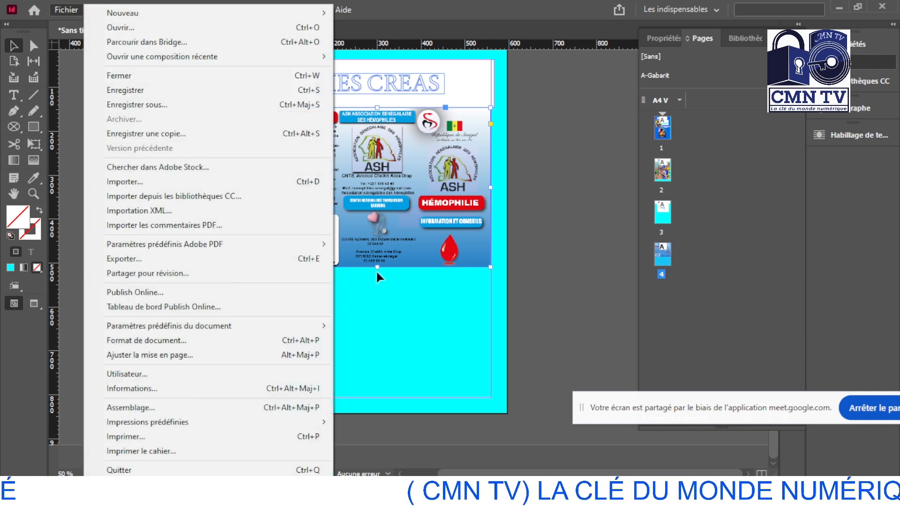
click(563, 294)
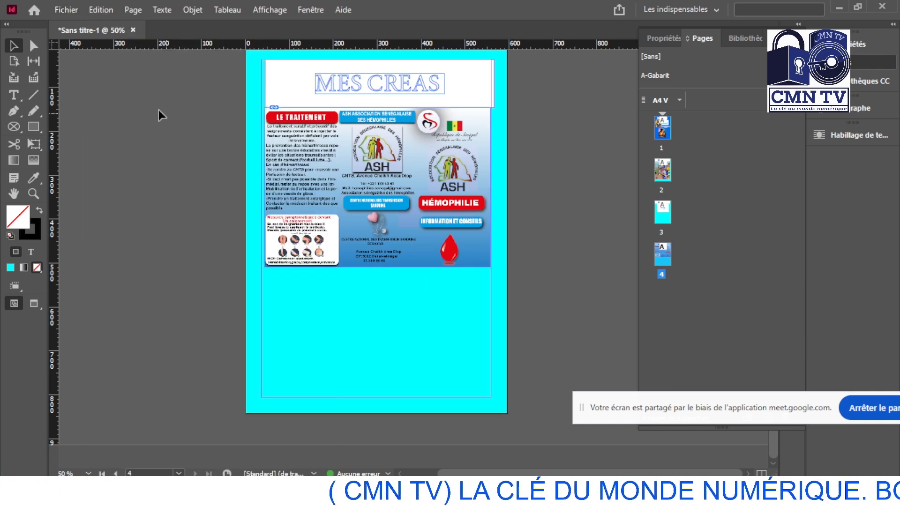
Step: Load the "cap retouche" image from the COURS FORUT folder for import
click(66, 10)
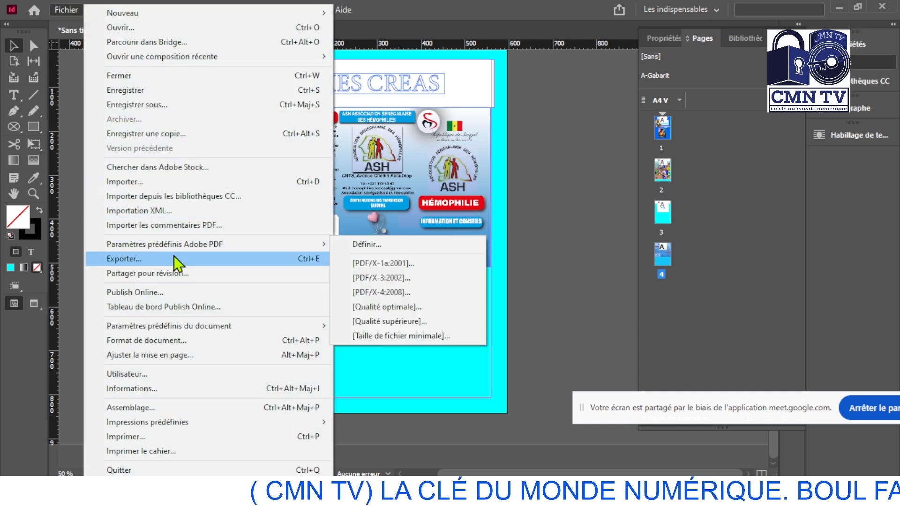
click(197, 181)
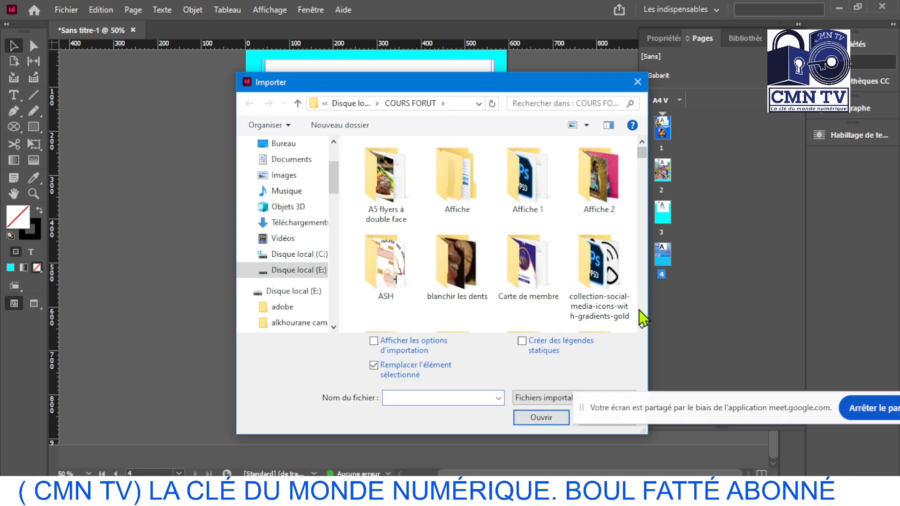
click(645, 329)
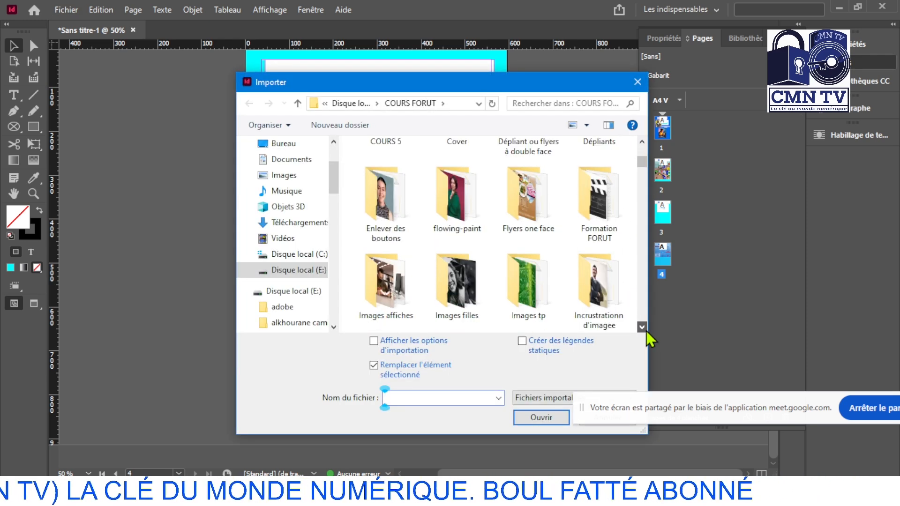
click(641, 326)
click(641, 327)
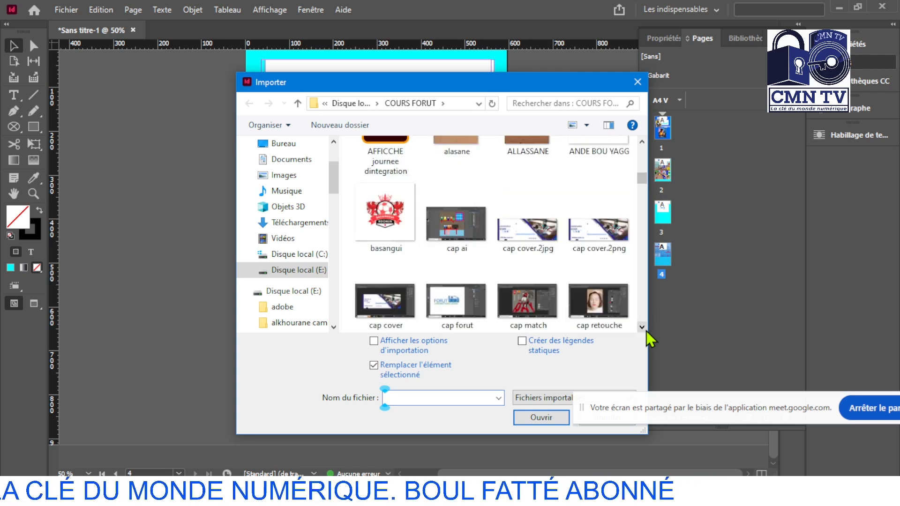
click(642, 326)
click(641, 327)
click(641, 326)
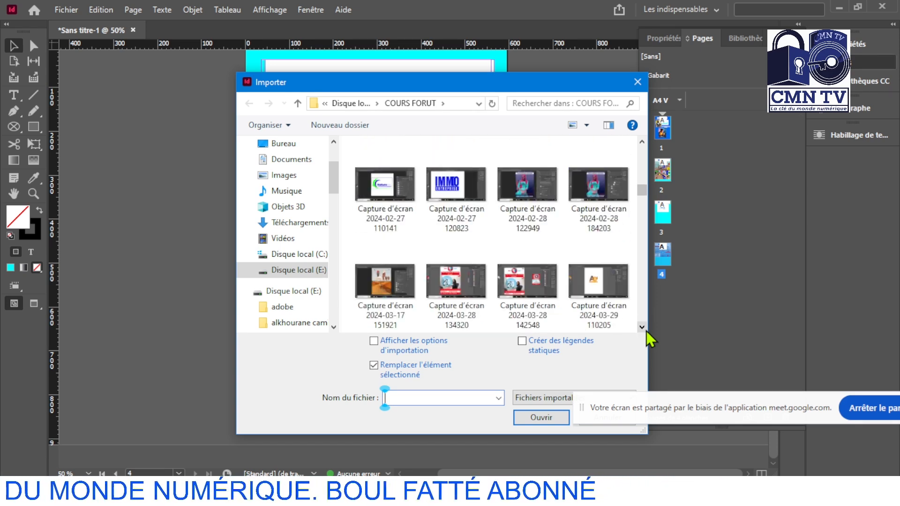
click(641, 142)
click(641, 142)
click(641, 142)
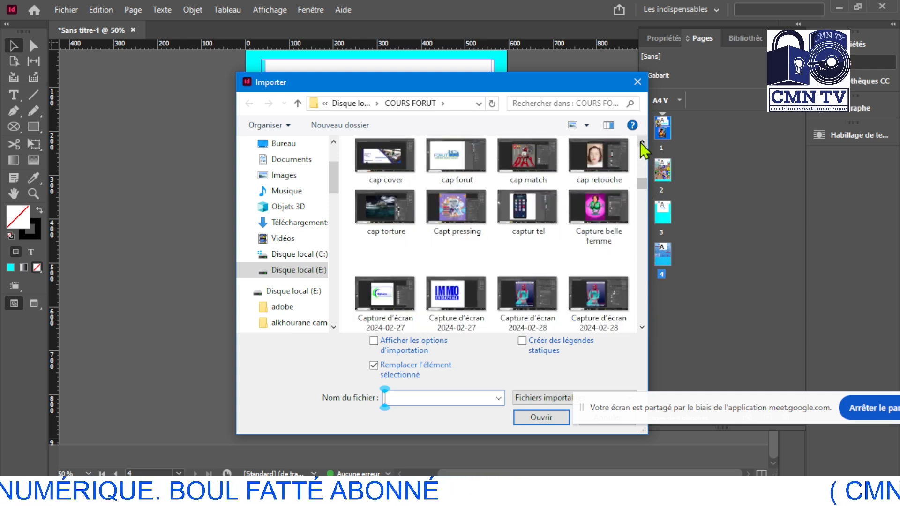
click(602, 161)
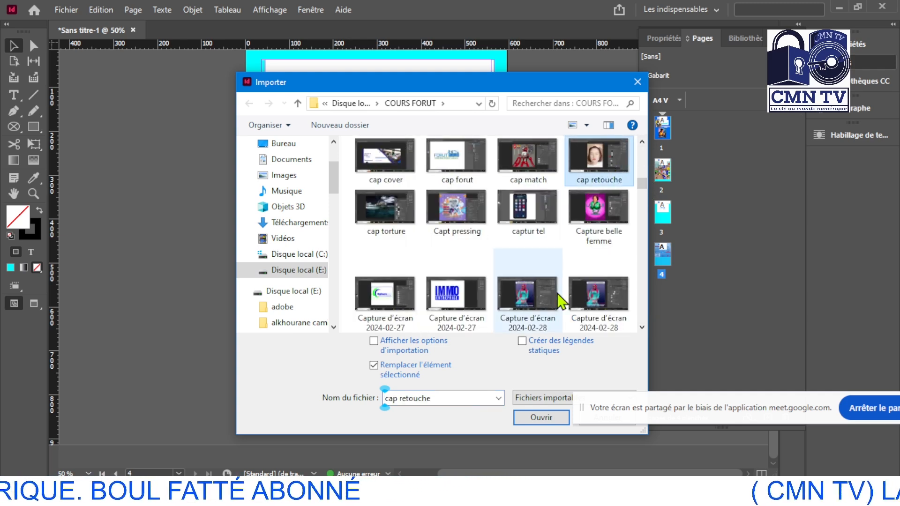
click(539, 417)
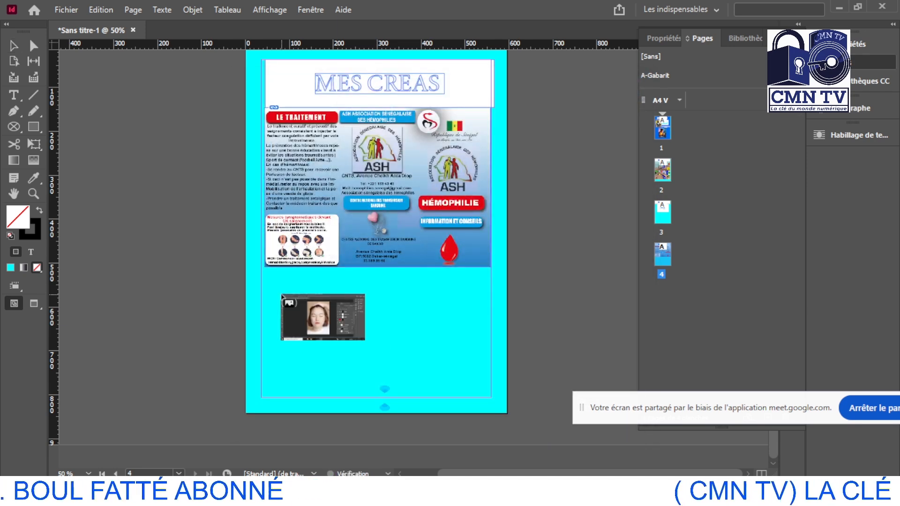
Step: Place the retouching screenshot on page 4, about 490 px wide and 275 px high, and move it against the leaflet image's lower edge
mouse_move(270, 272)
mouse_down()
mouse_move(364, 332)
mouse_move(485, 378)
mouse_up()
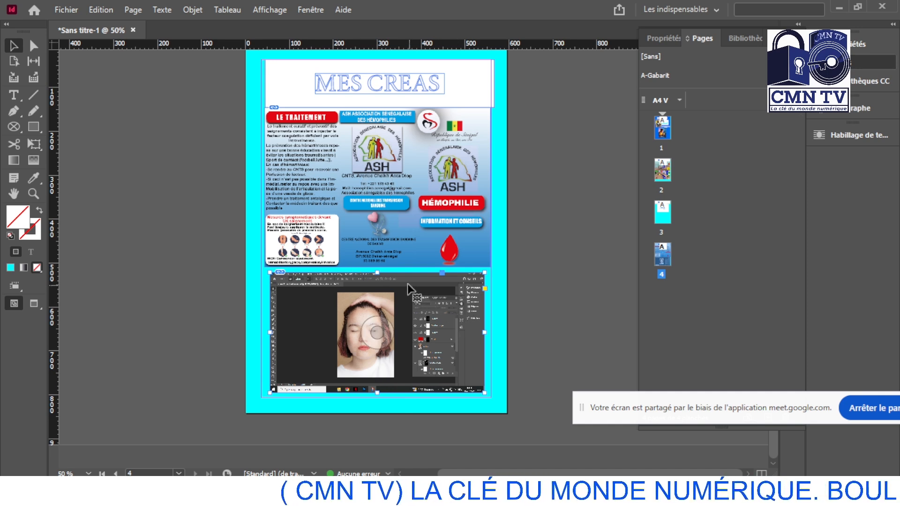
drag(408, 285, 412, 280)
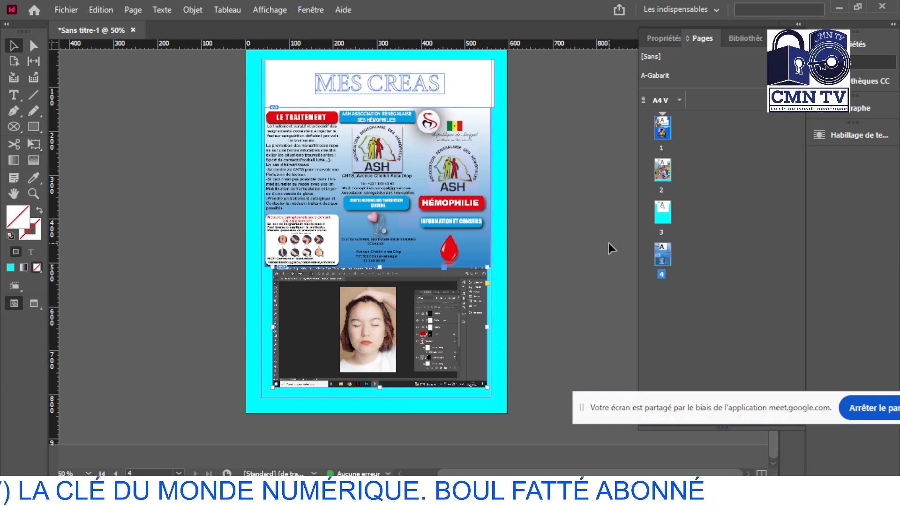
scroll(609, 243, up, 10)
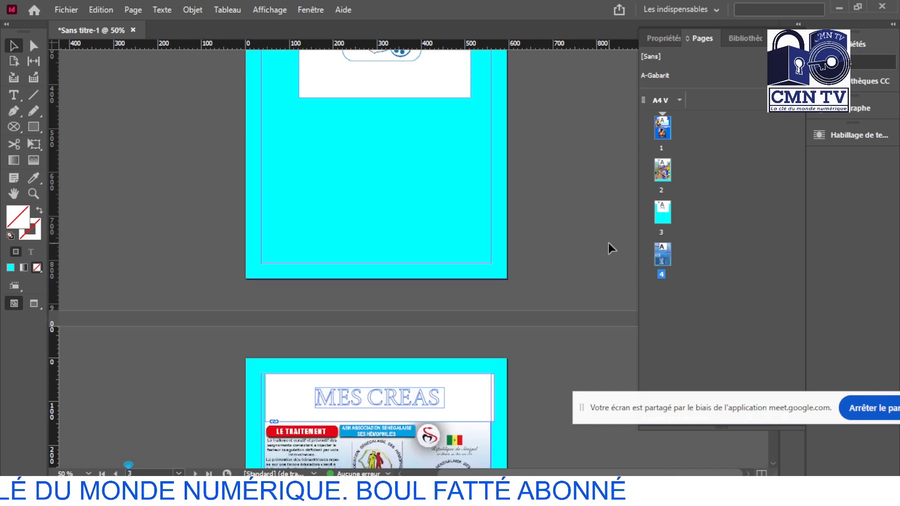
scroll(608, 243, up, 1)
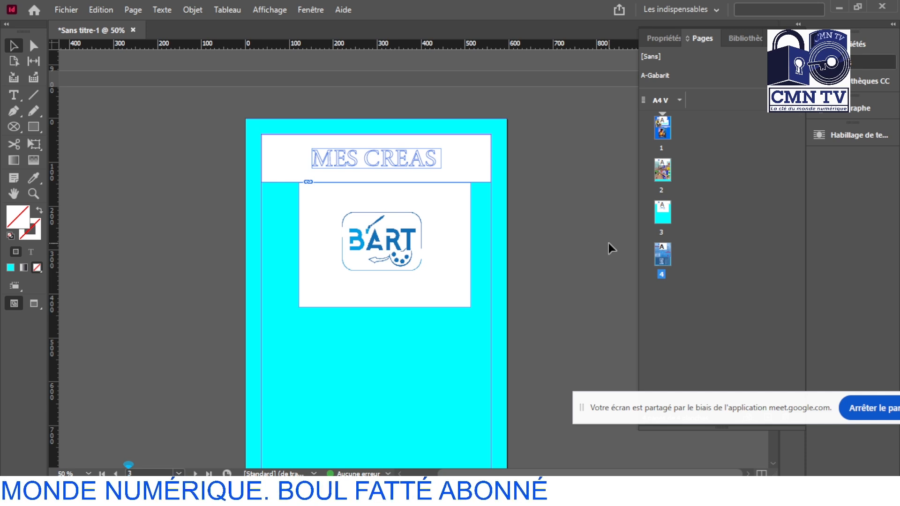
scroll(608, 242, up, 5)
scroll(608, 243, up, 5)
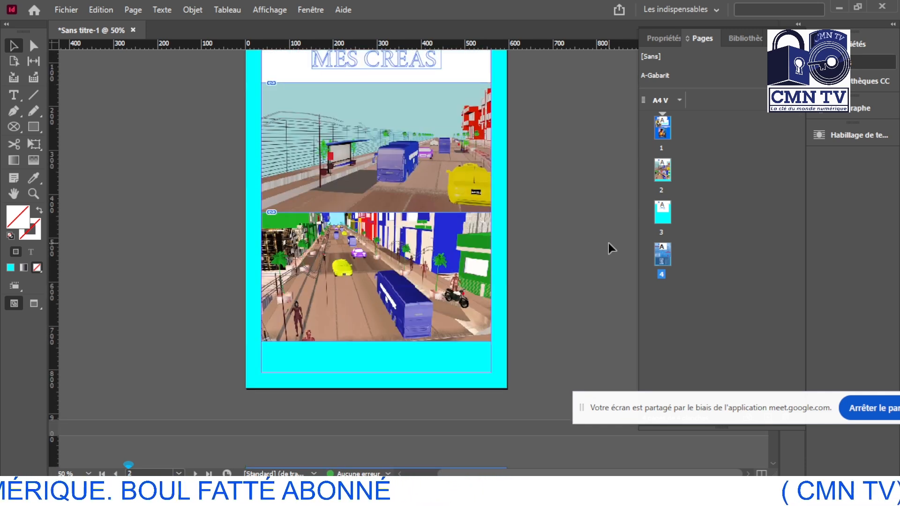
scroll(608, 242, up, 4)
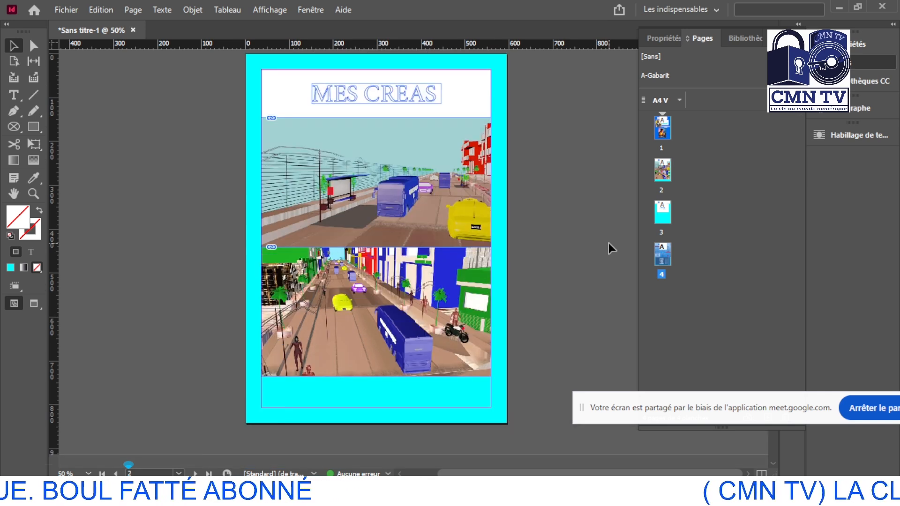
Step: Review the finished portfolio pages, checking the placed creations under the "MES CREAS" headers and the cover page
click(459, 288)
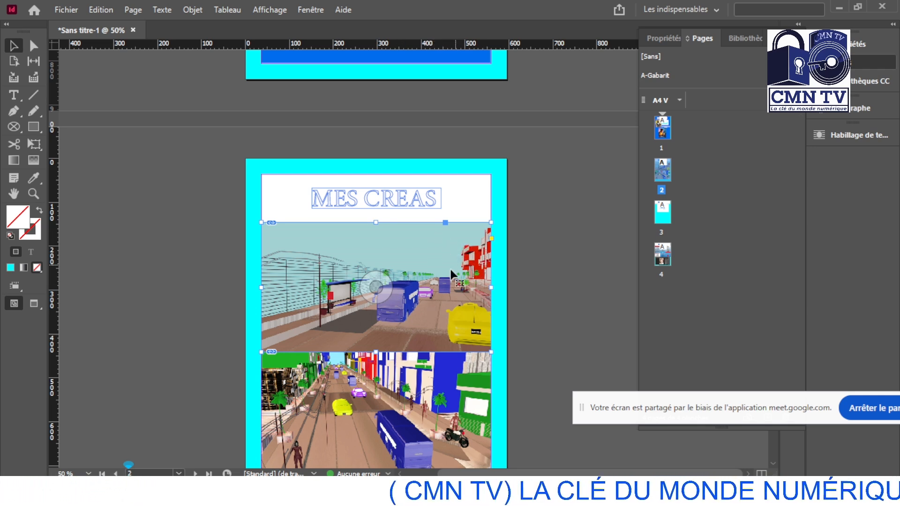
scroll(412, 313, down, 5)
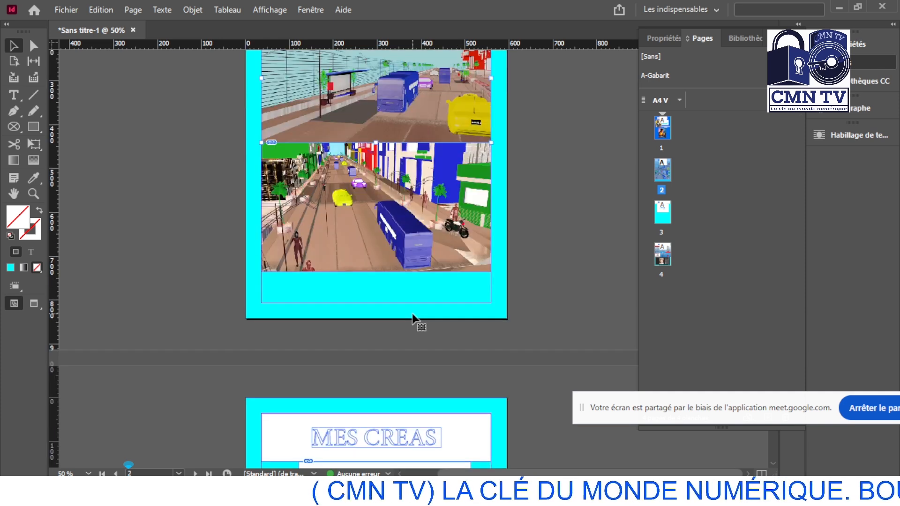
scroll(412, 313, down, 5)
scroll(412, 314, left, 2)
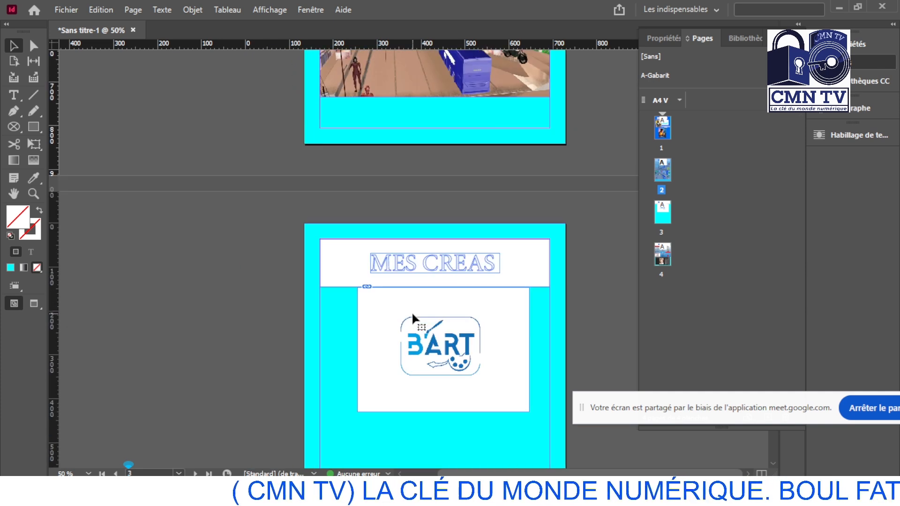
scroll(412, 313, down, 4)
scroll(411, 311, right, 2)
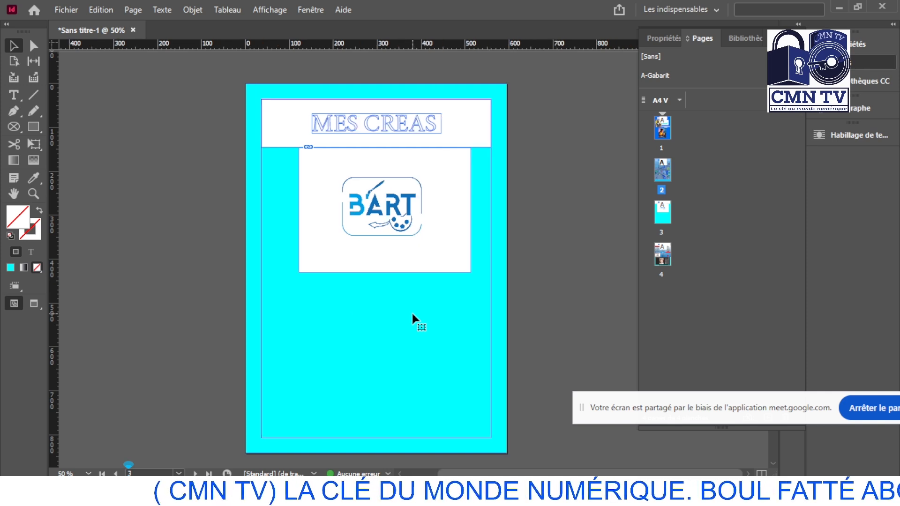
scroll(411, 311, down, 9)
scroll(412, 313, down, 3)
scroll(411, 311, up, 11)
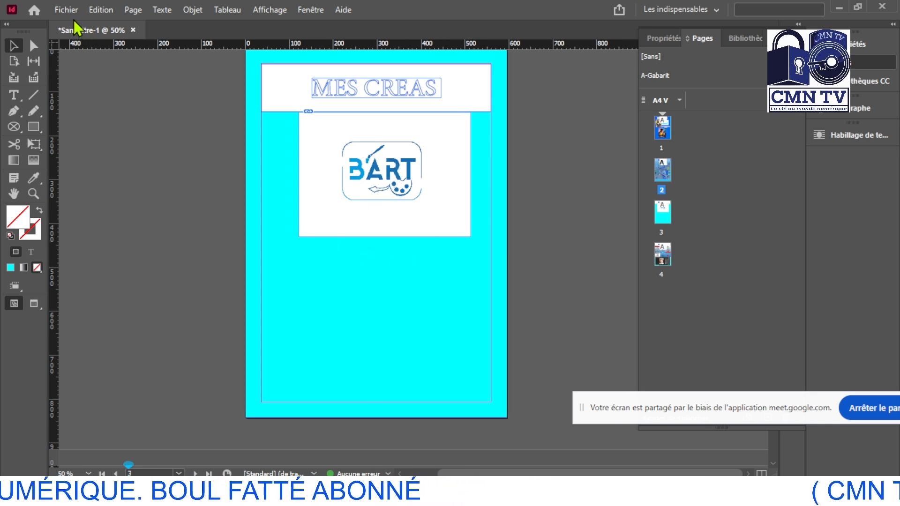
scroll(262, 201, up, 10)
scroll(263, 201, up, 10)
scroll(262, 201, down, 10)
scroll(263, 200, up, 4)
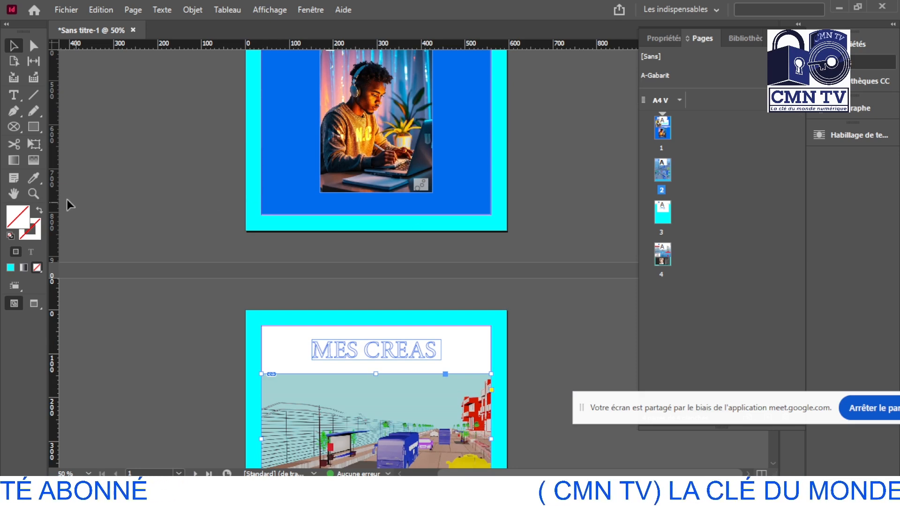
Step: Draw a rectangle about 82 px wide and 71 px high over page 1's lower-right corner and fill it with RVB Vert
click(34, 128)
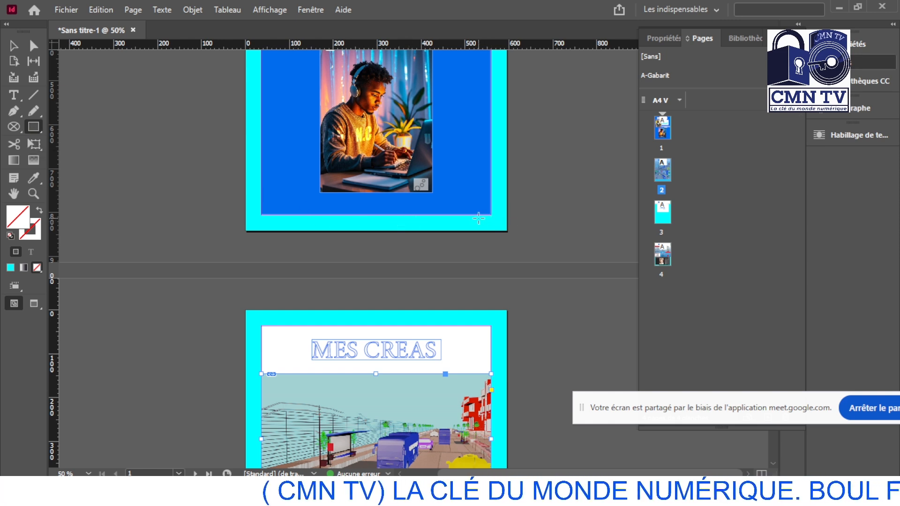
drag(472, 217, 509, 246)
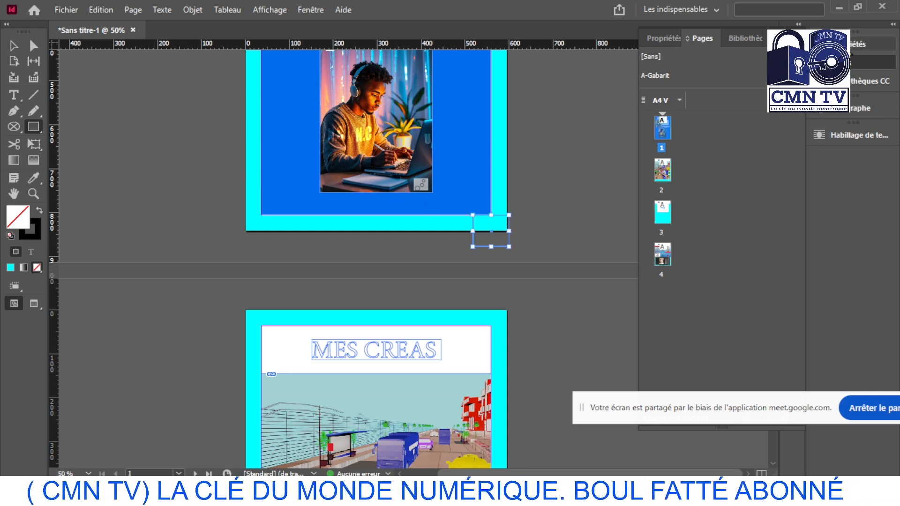
click(866, 44)
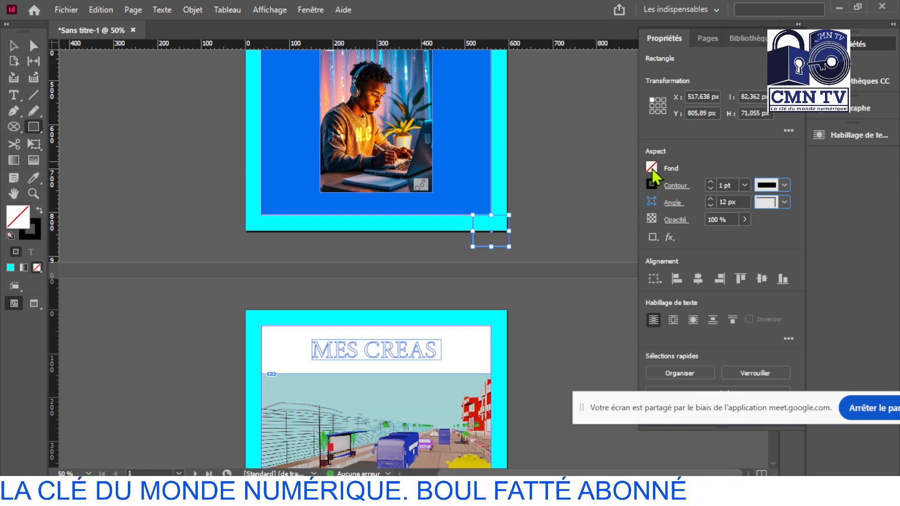
click(651, 167)
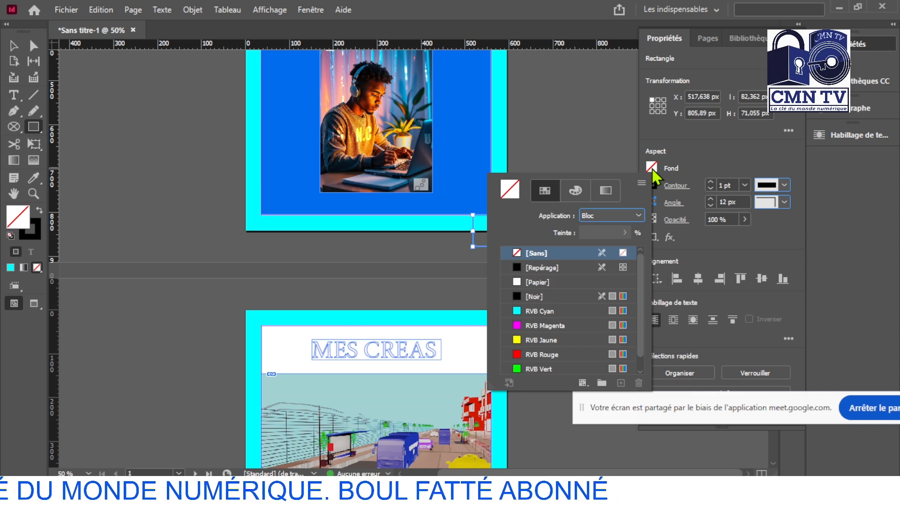
click(513, 312)
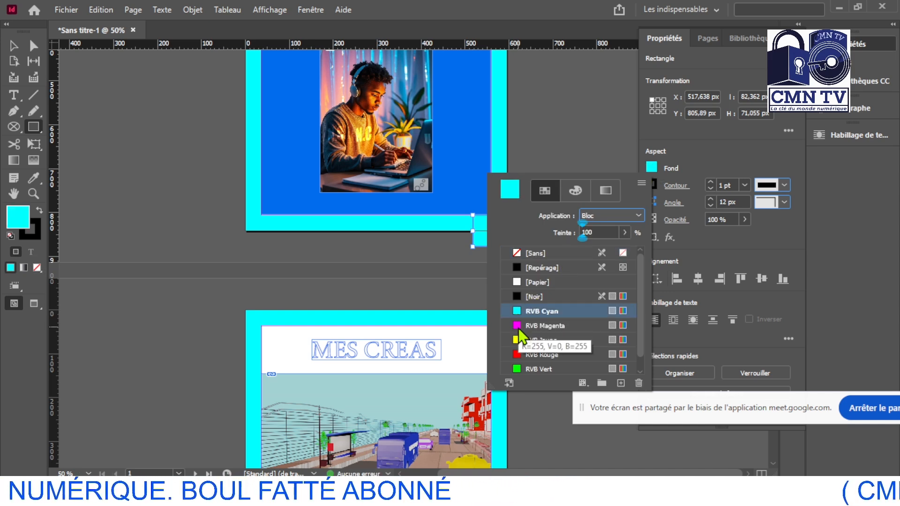
click(517, 368)
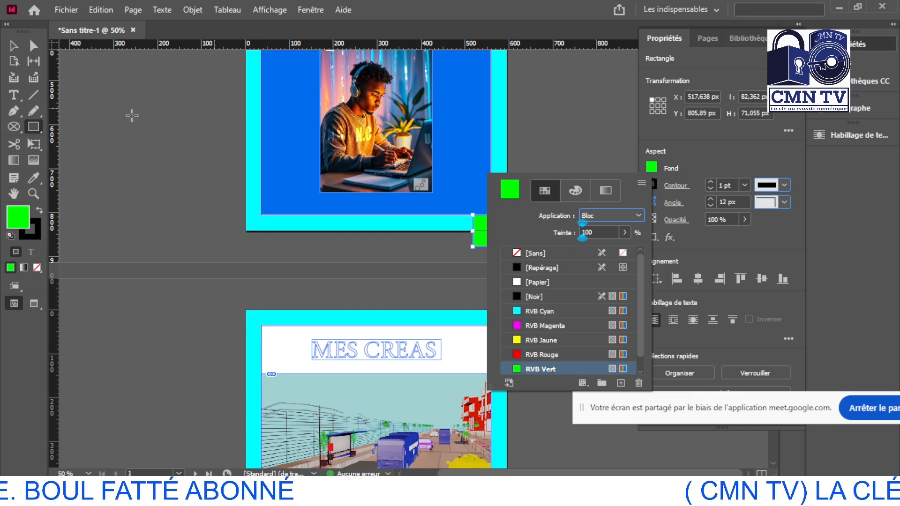
click(11, 47)
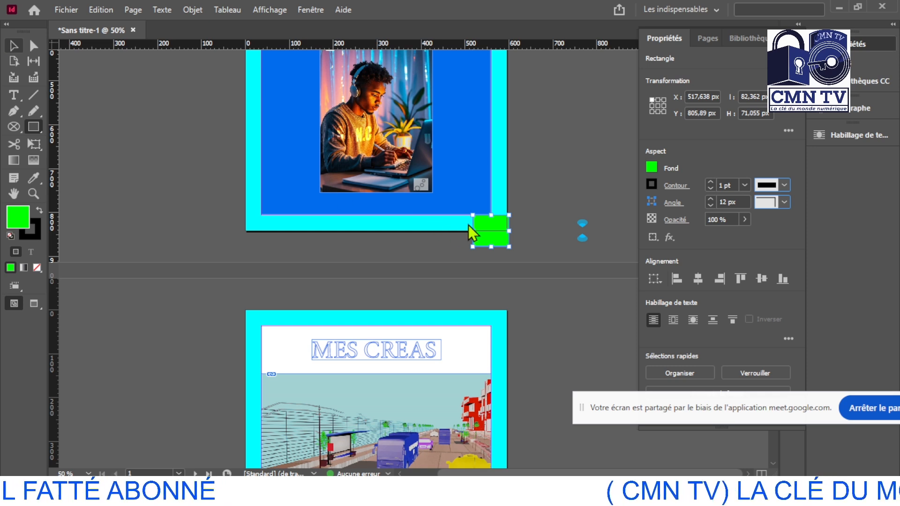
key(m)
drag(493, 224, 475, 201)
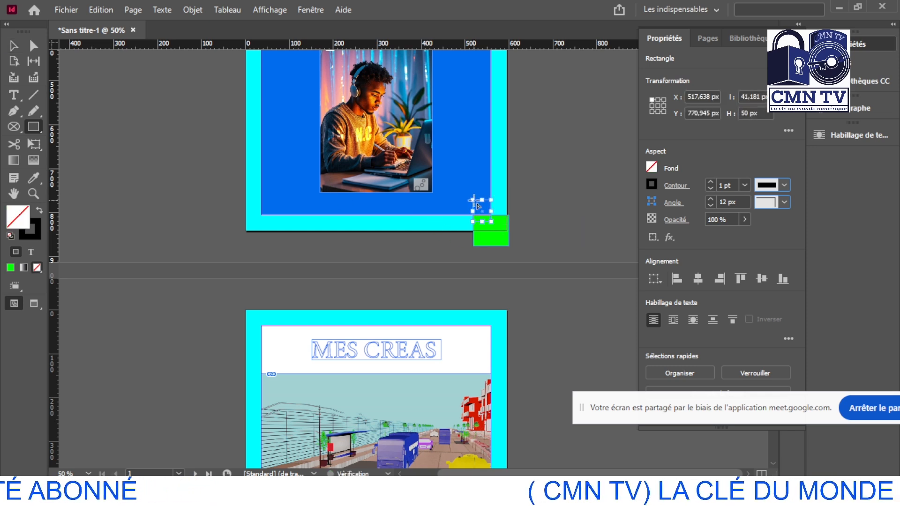
key(ctrl+z)
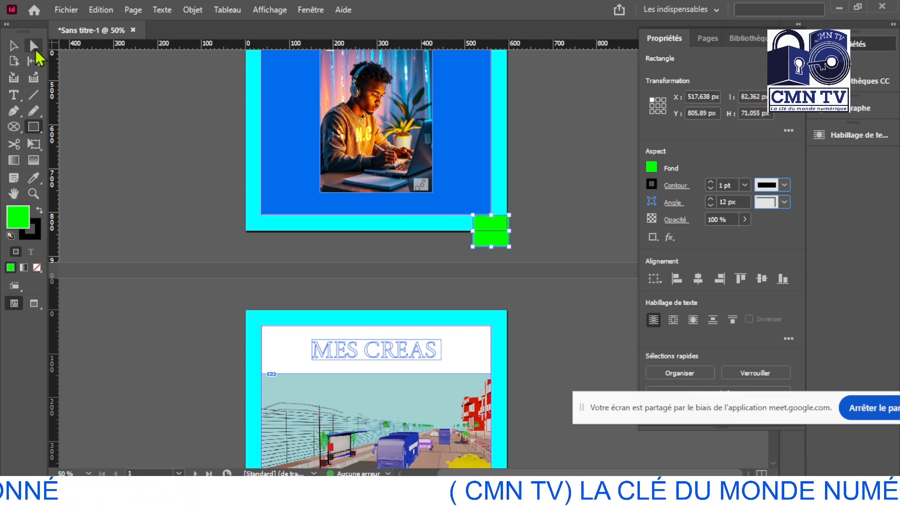
Step: Move the green rectangle into the lower-right corner of page 1's blue area and resize it to about 94 by 77 px
click(14, 46)
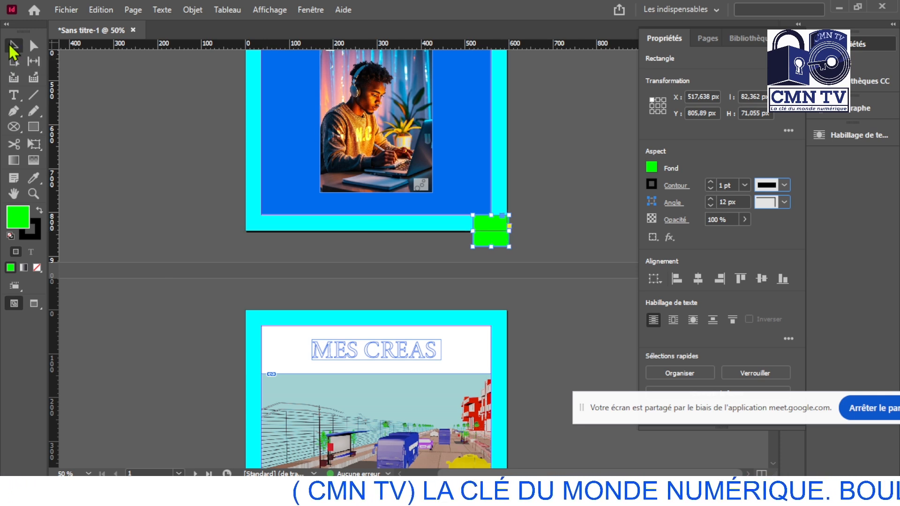
drag(491, 220, 487, 181)
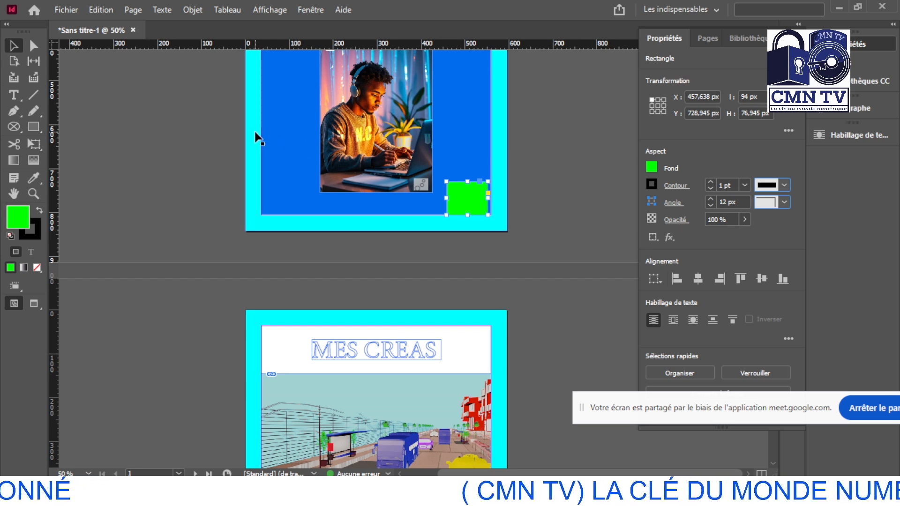
right_click(461, 203)
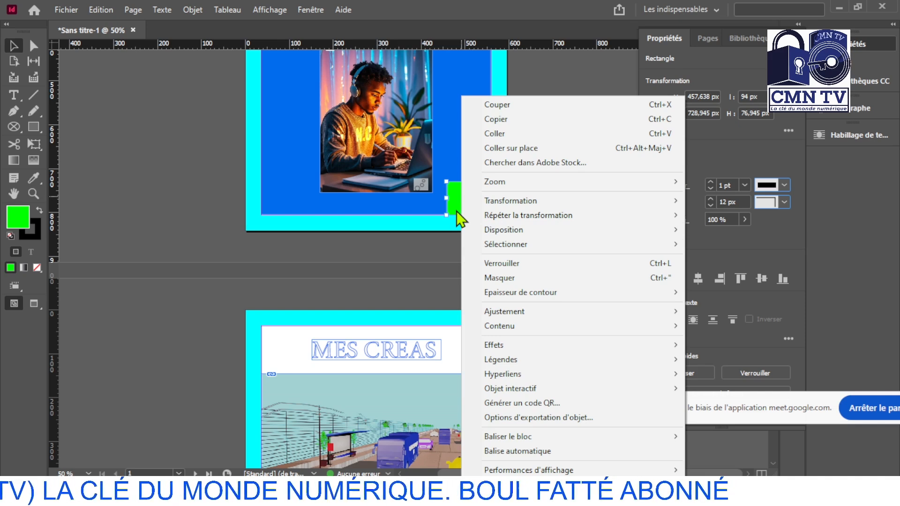
click(456, 211)
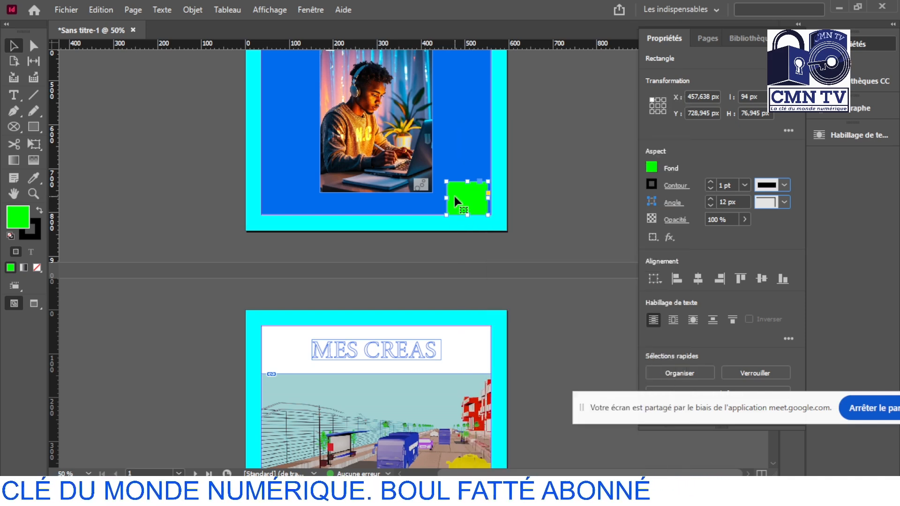
Step: Convert the green rectangle to a triangle, rotate it to point right and fit it in the blue area's lower-right corner
click(192, 13)
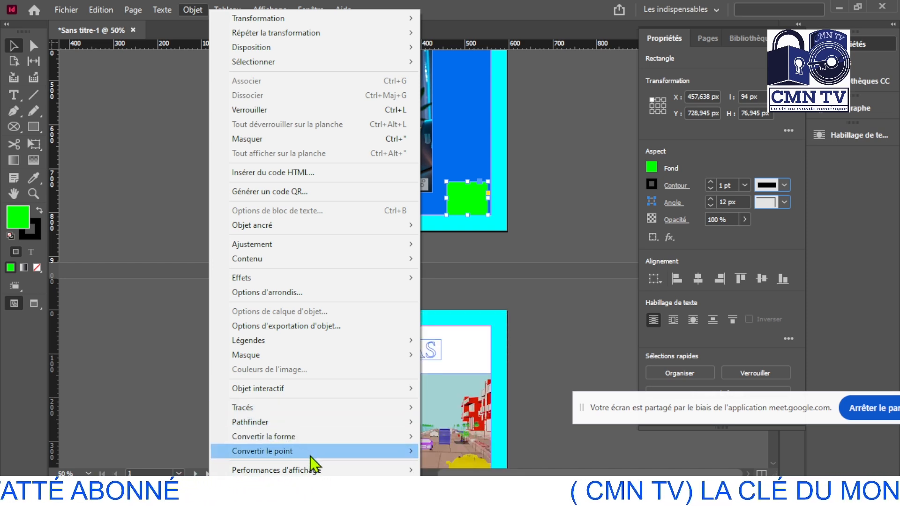
mouse_move(393, 443)
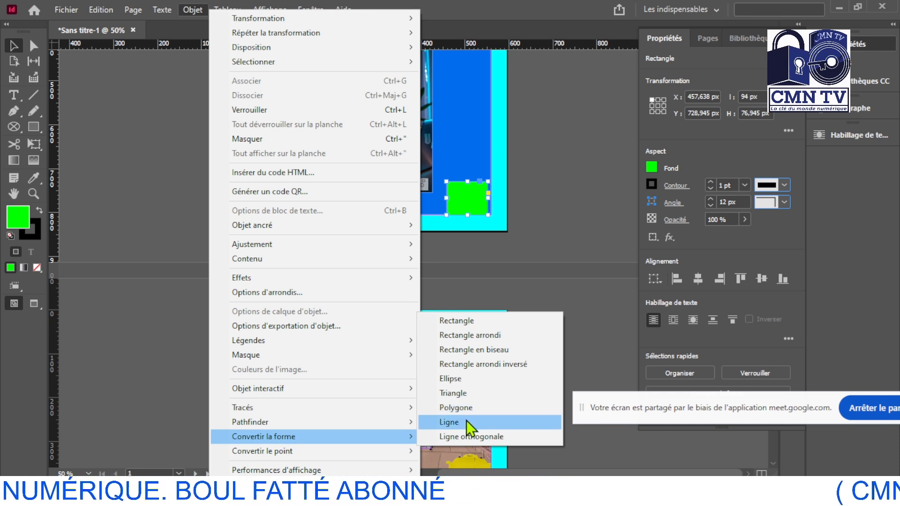
click(461, 393)
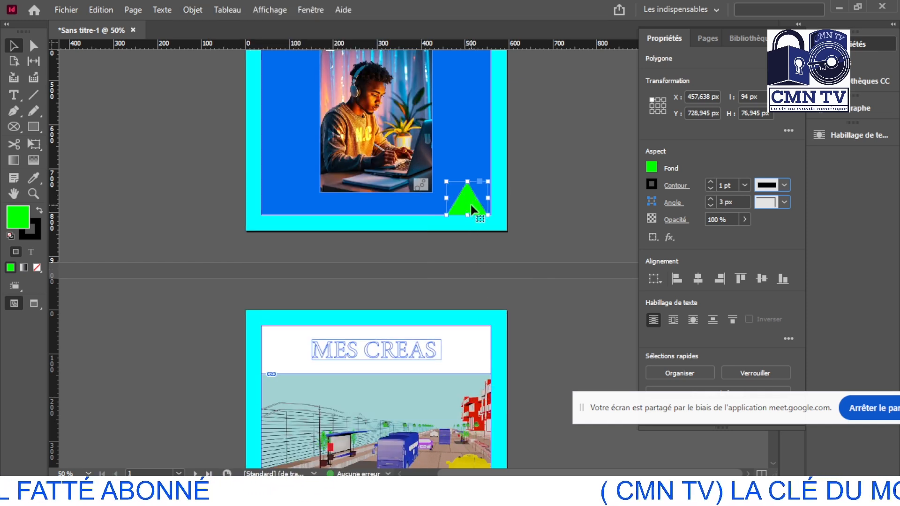
drag(491, 178, 472, 193)
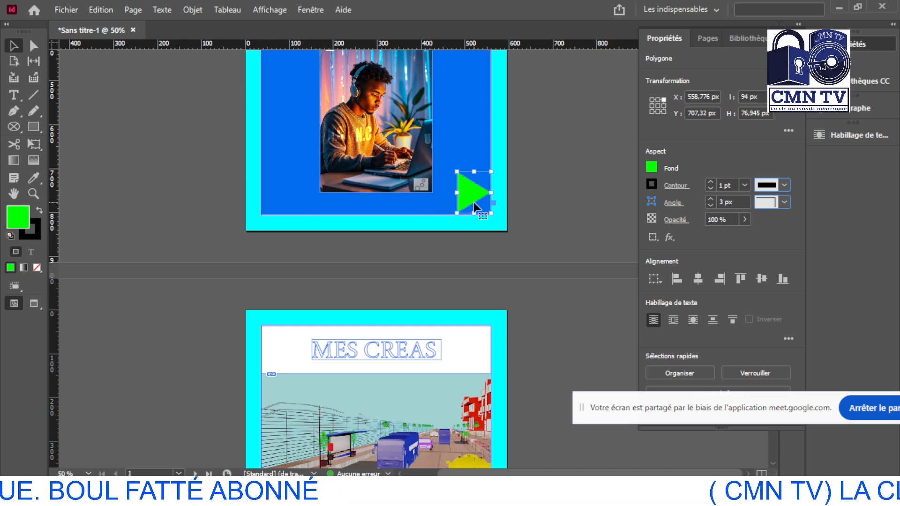
Step: Paste a copy of the green triangle, rotate it to point left and place it in the blue area's lower-left corner
scroll(595, 201, up, 6)
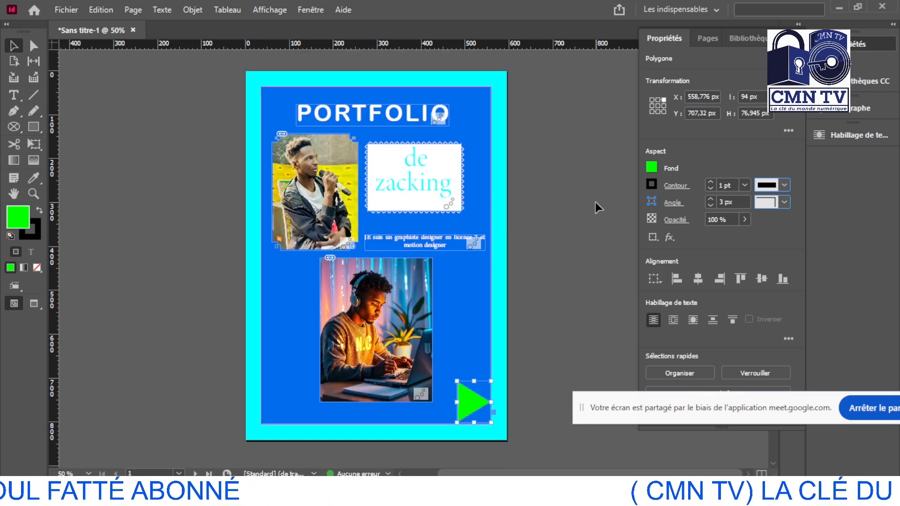
scroll(538, 266, down, 3)
scroll(538, 266, down, 3)
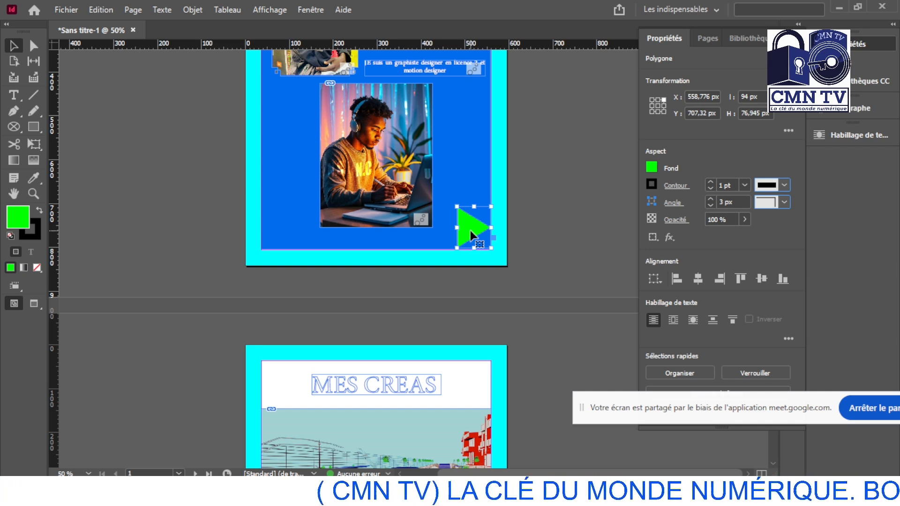
key(ctrl+v)
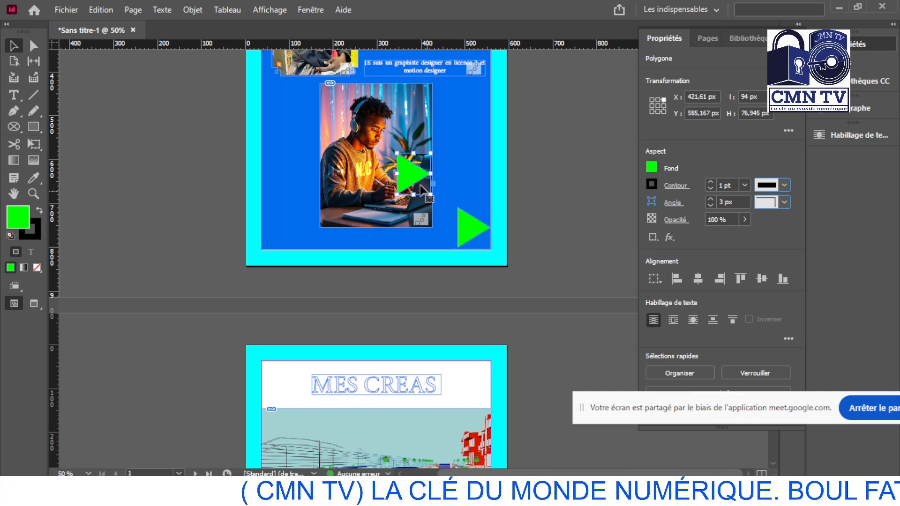
drag(411, 173, 259, 258)
drag(273, 228, 282, 226)
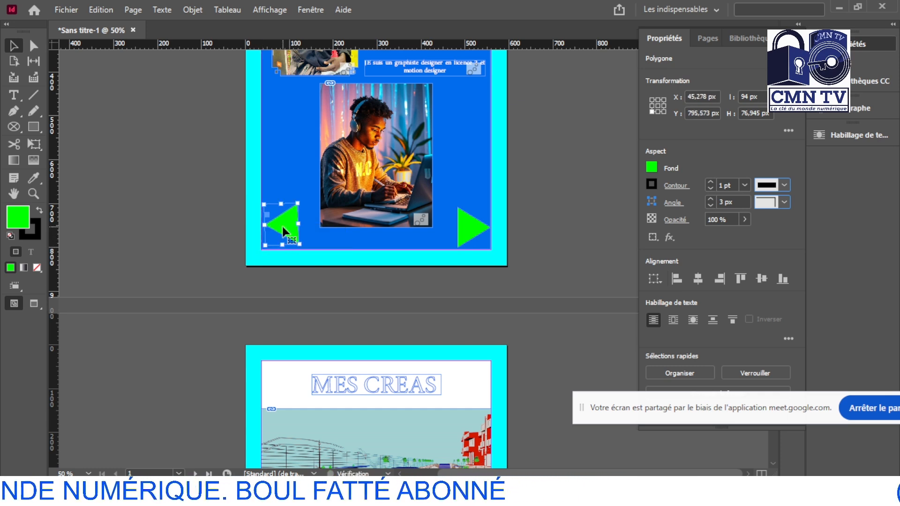
click(476, 231)
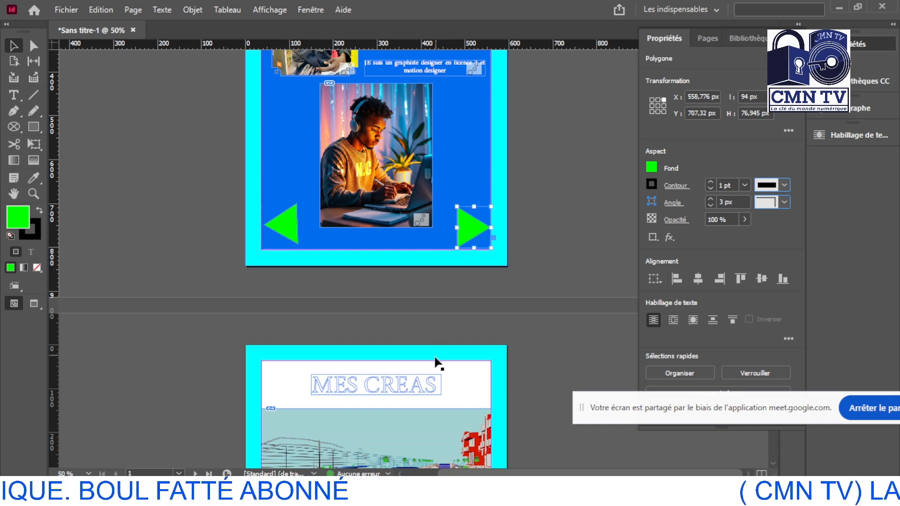
right_click(471, 229)
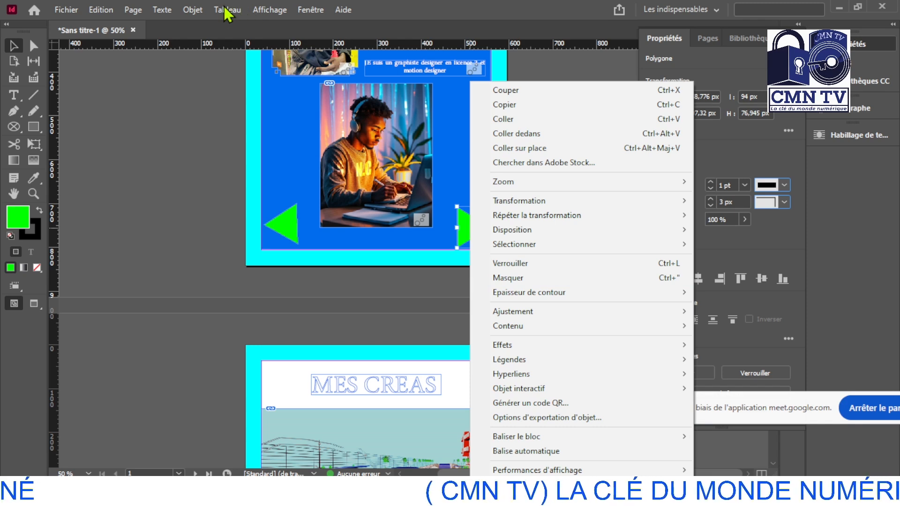
click(321, 9)
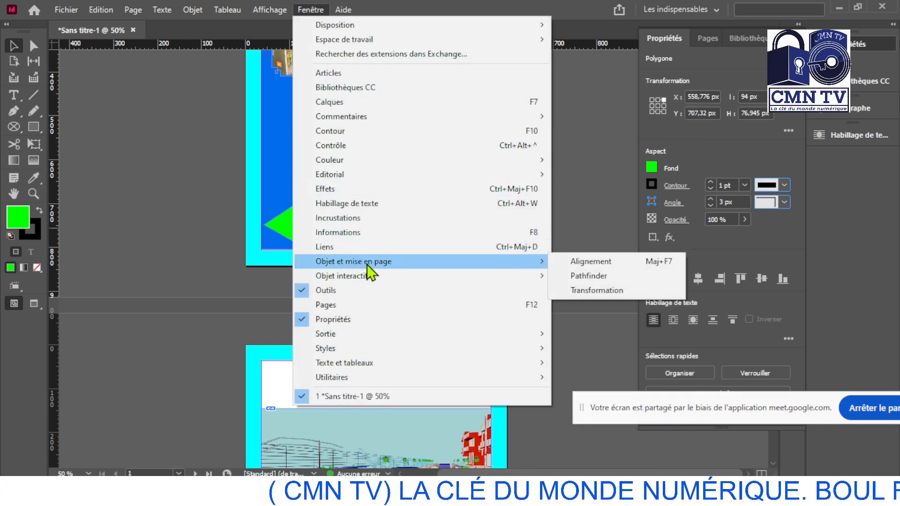
mouse_move(366, 275)
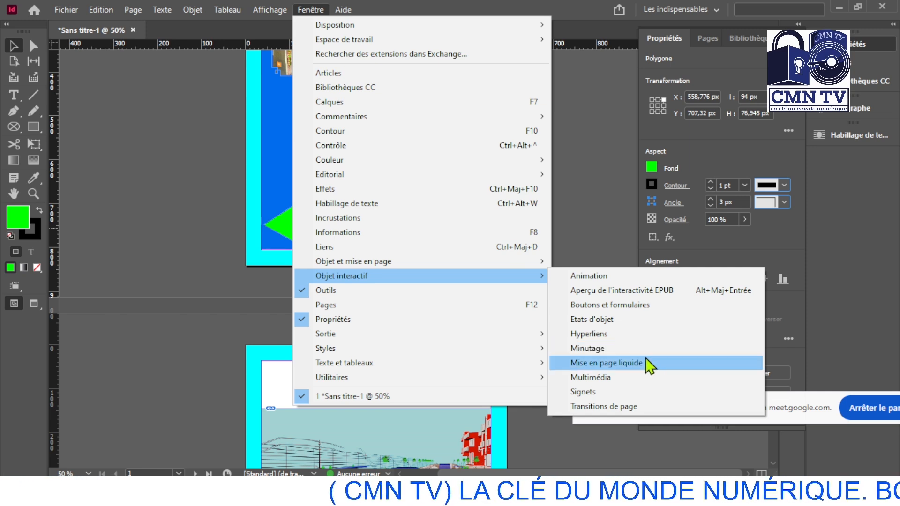
click(608, 227)
Step: Convert the right-pointing green triangle on page 1 into an interactive button
click(474, 239)
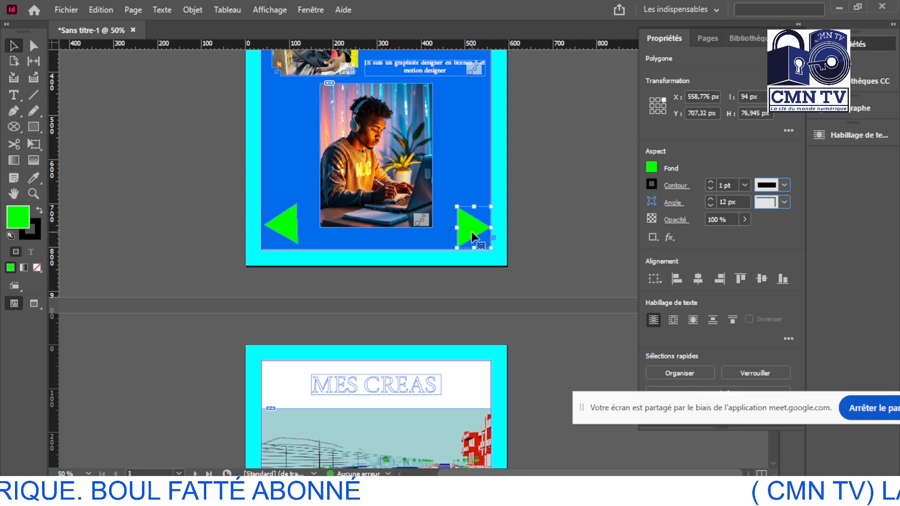
right_click(472, 237)
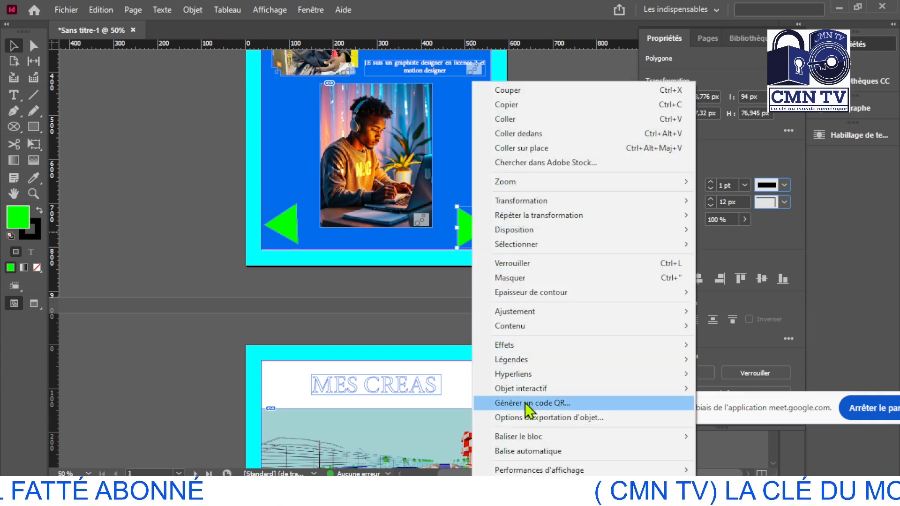
mouse_move(533, 388)
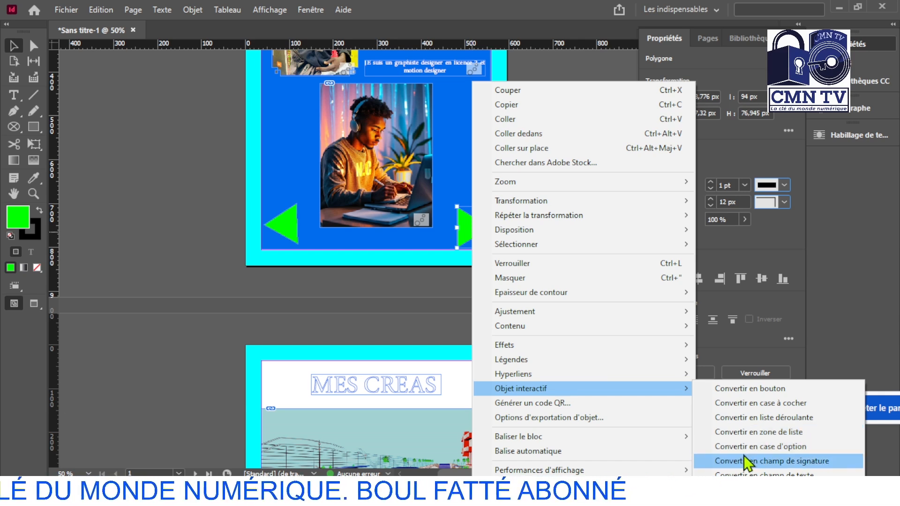
click(716, 395)
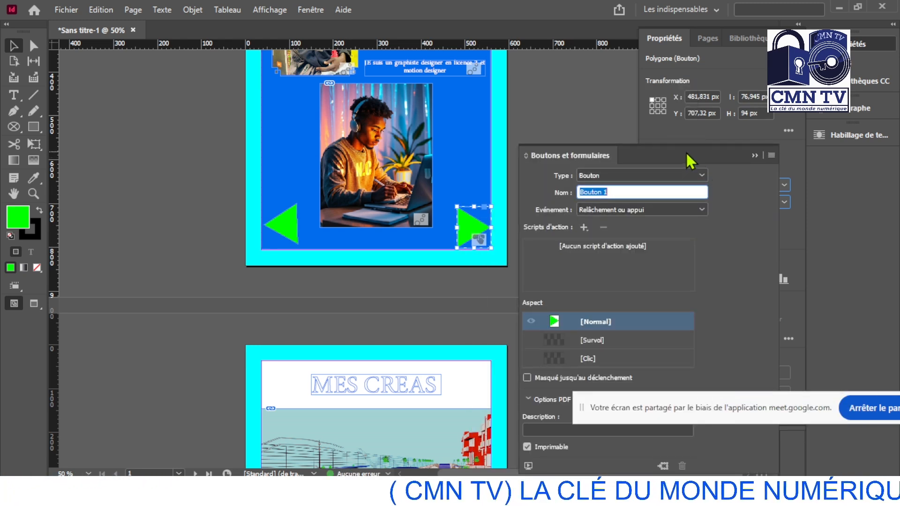
Step: Set the right-pointing triangle button's event to Clic and add the action Atteindre la page suivante
drag(698, 136, 685, 92)
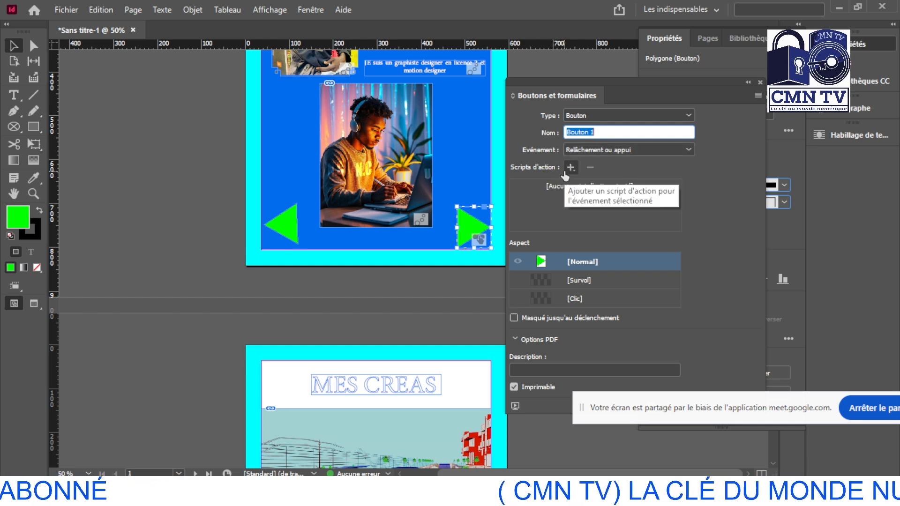
click(668, 150)
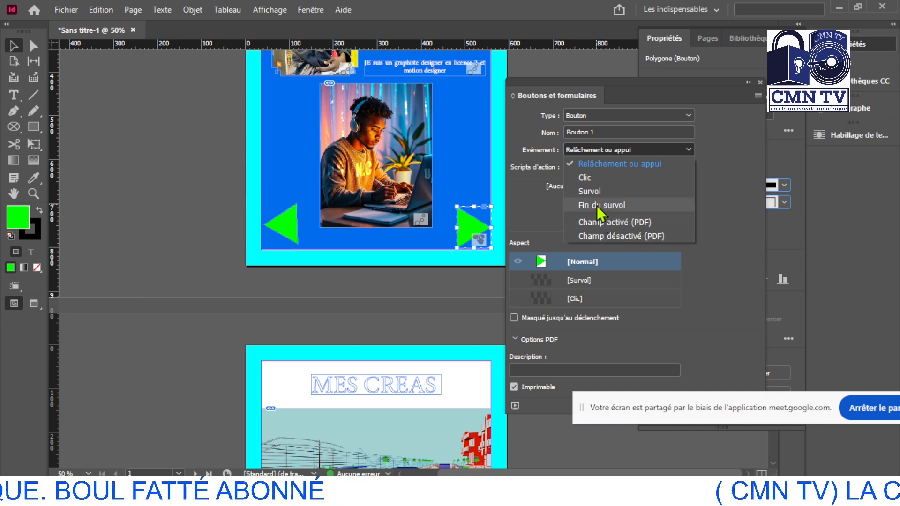
click(600, 180)
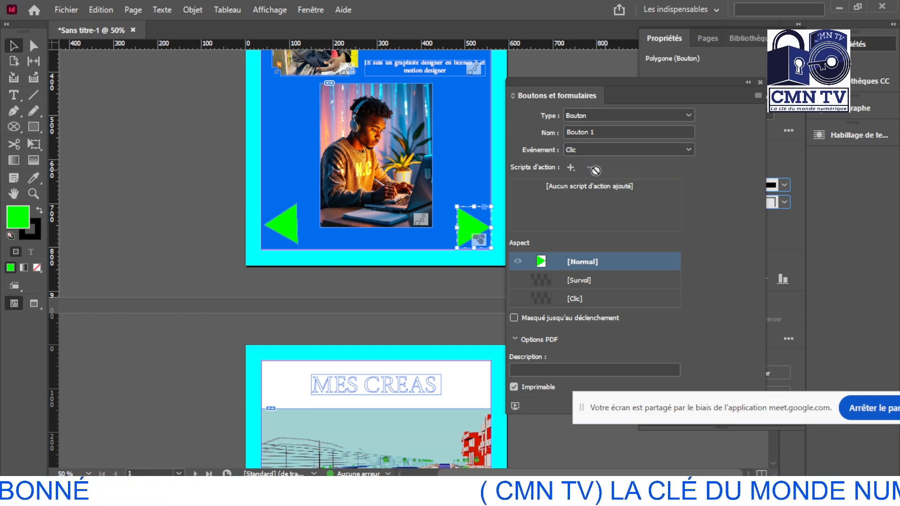
click(570, 167)
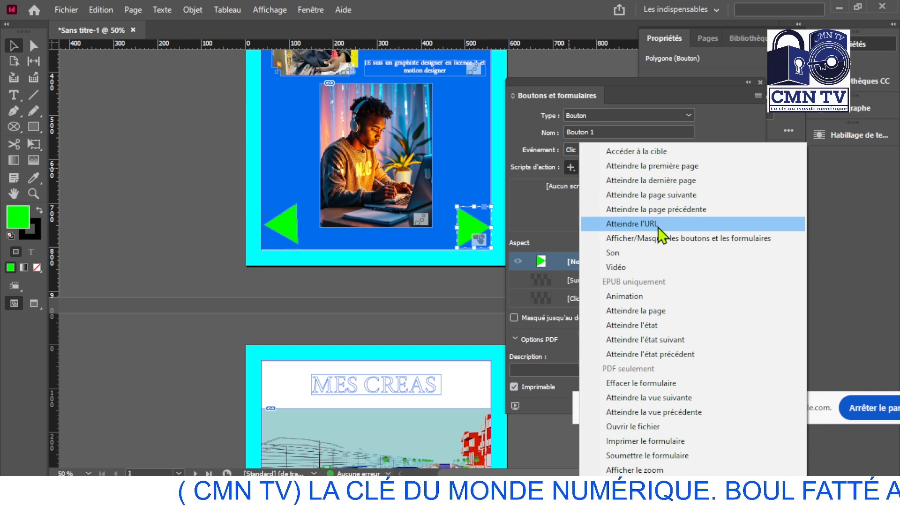
click(669, 195)
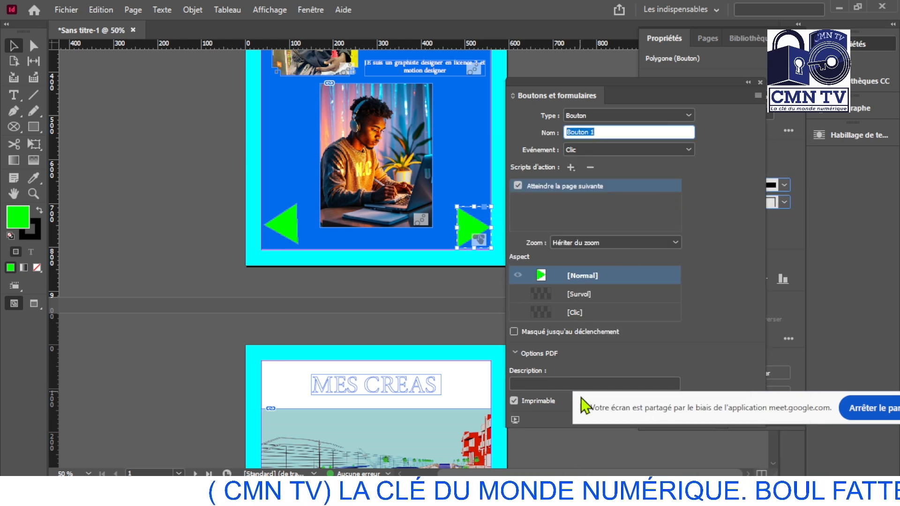
mouse_move(618, 497)
click(619, 450)
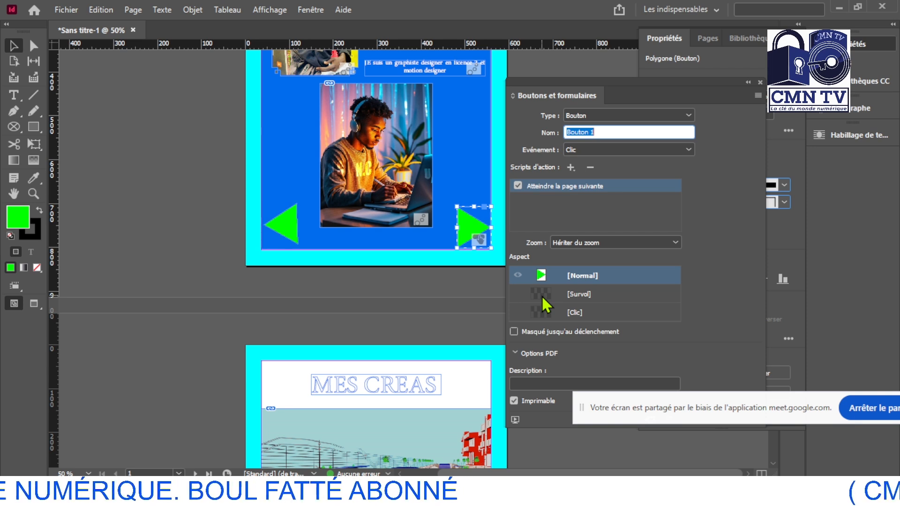
Step: Enable the Survol state of the right-pointing triangle button and fill it with RVB Jaune
click(543, 295)
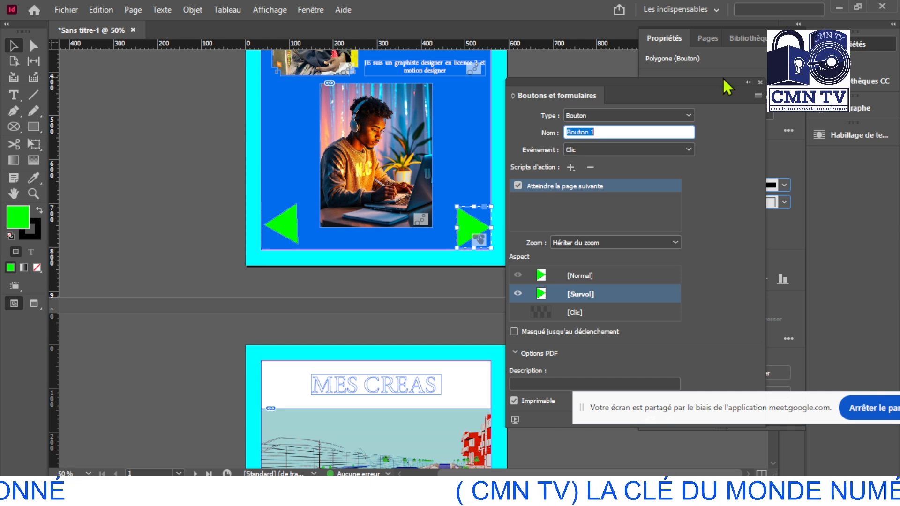
drag(676, 92, 274, 87)
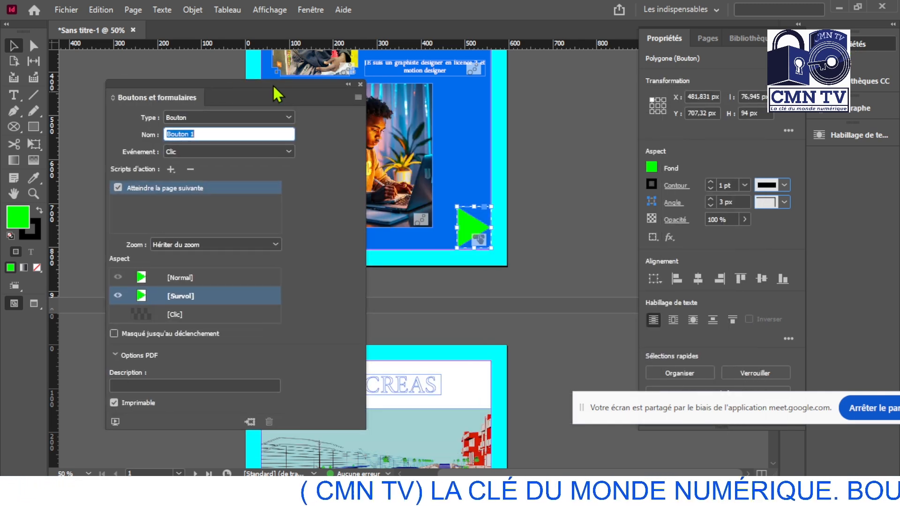
click(652, 168)
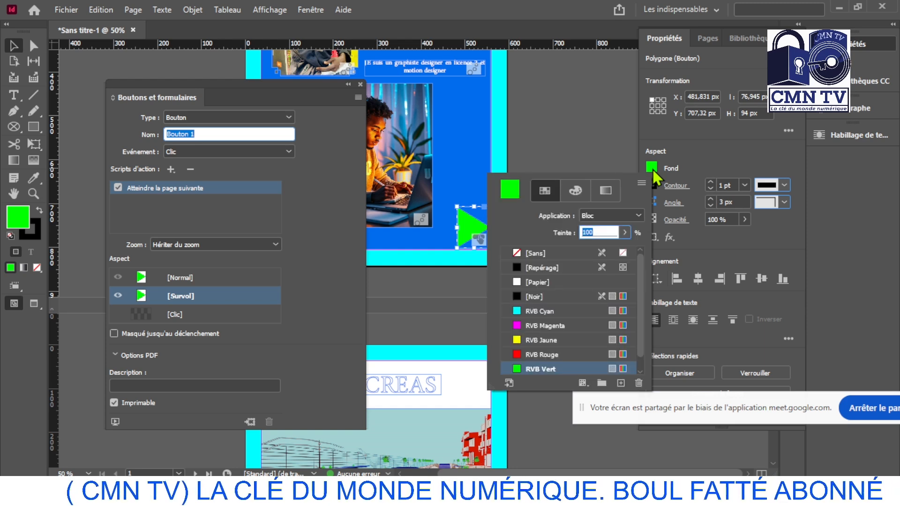
click(516, 340)
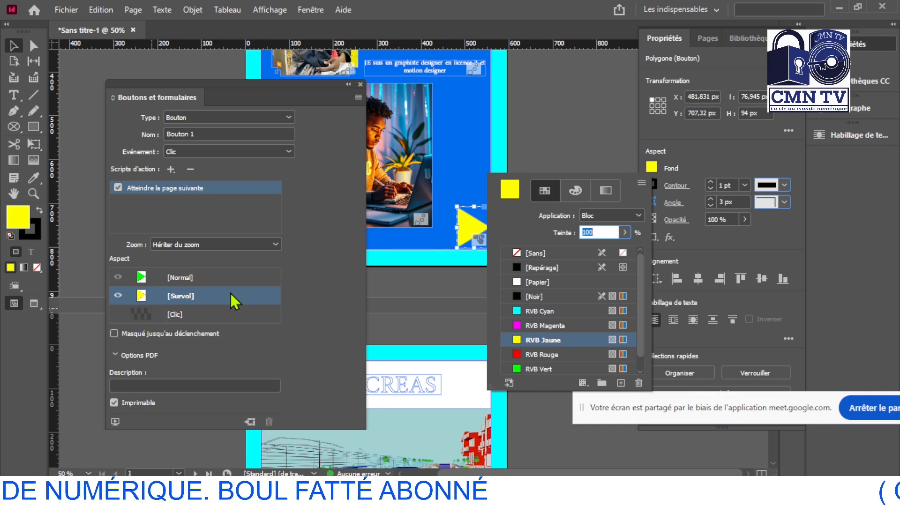
click(151, 277)
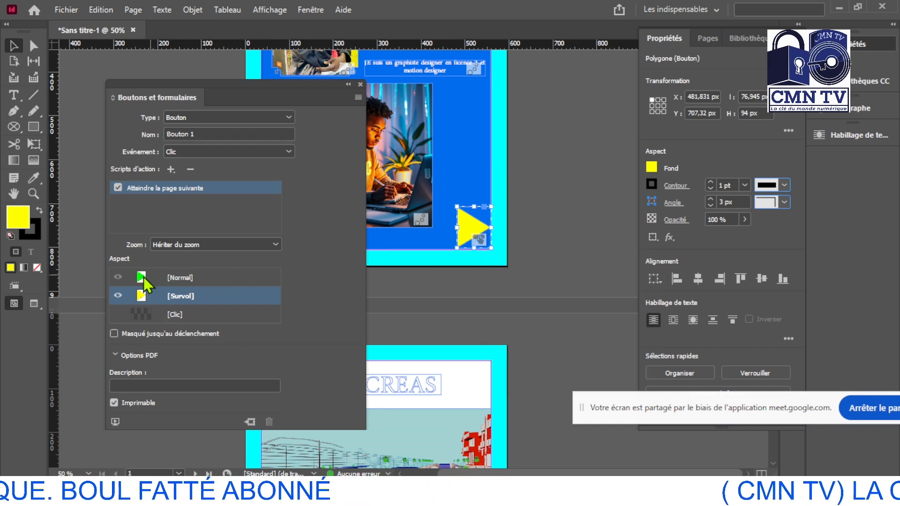
Step: Enable the Clic state of the right-pointing triangle button and fill it with RVB Rouge
click(143, 277)
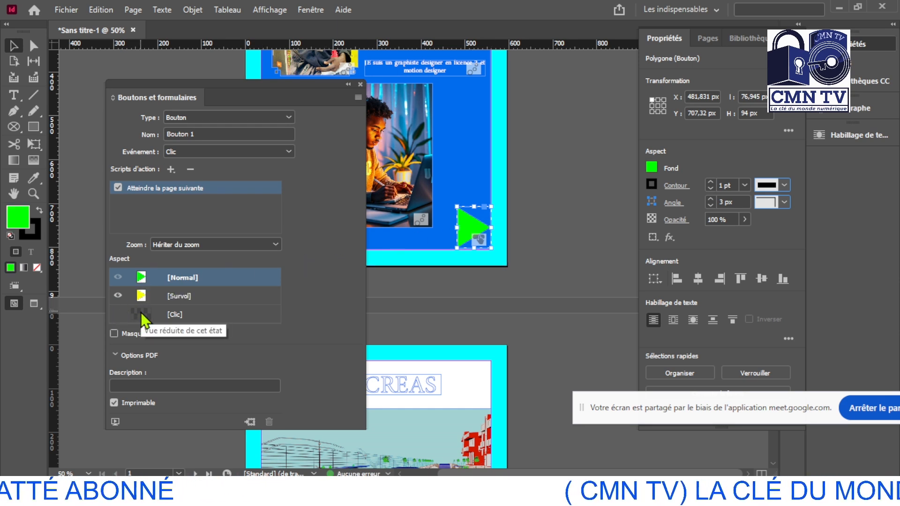
click(141, 314)
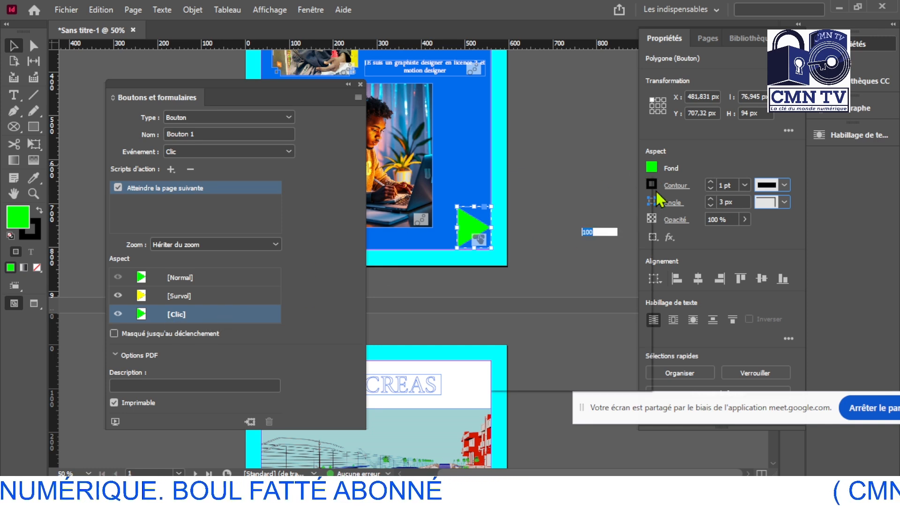
click(652, 168)
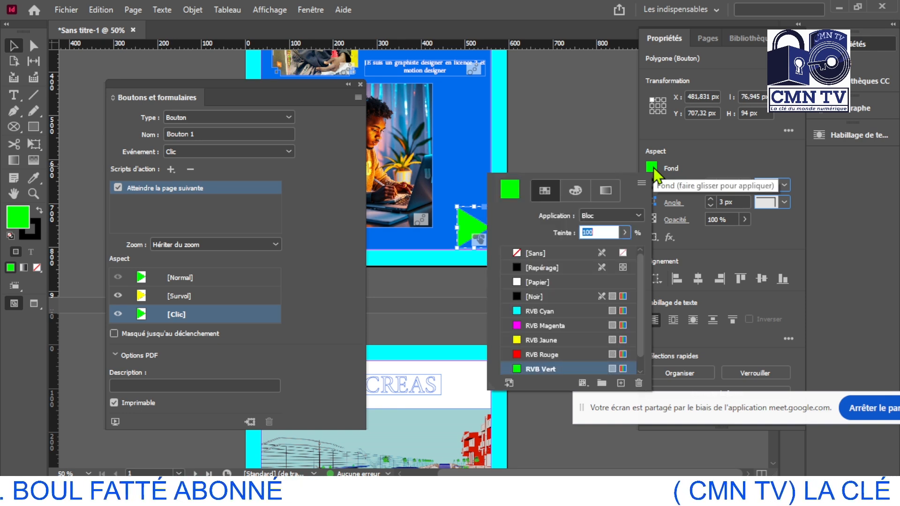
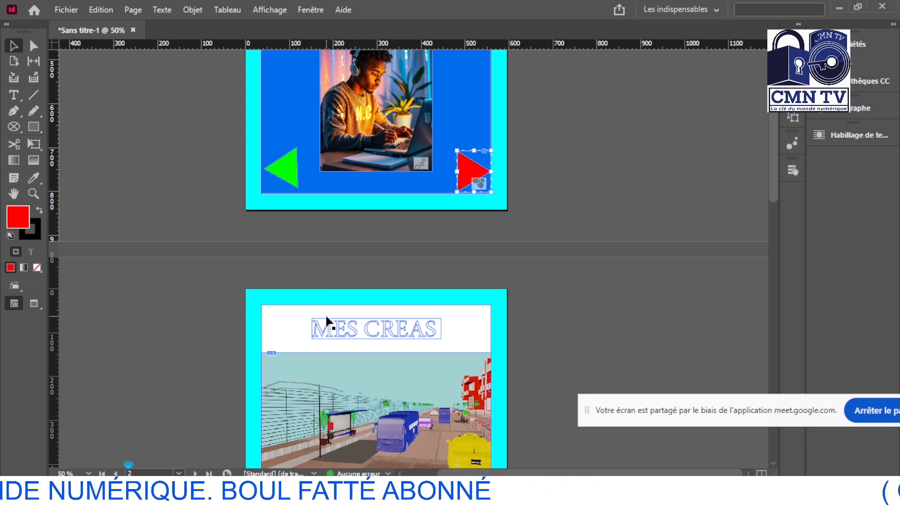
Step: Move the left-pointing green triangle from page 1 to the lower-left corner of page 2, below the street images
click(287, 175)
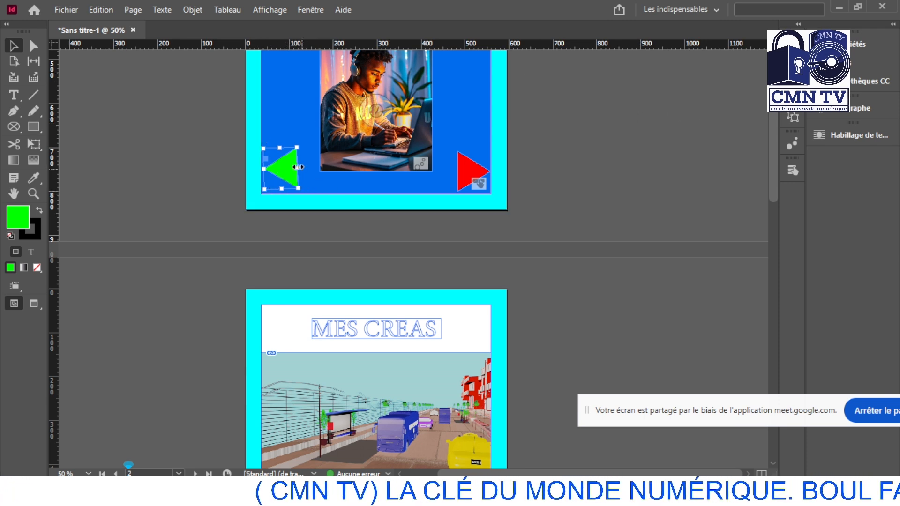
drag(287, 165, 280, 309)
scroll(455, 260, down, 3)
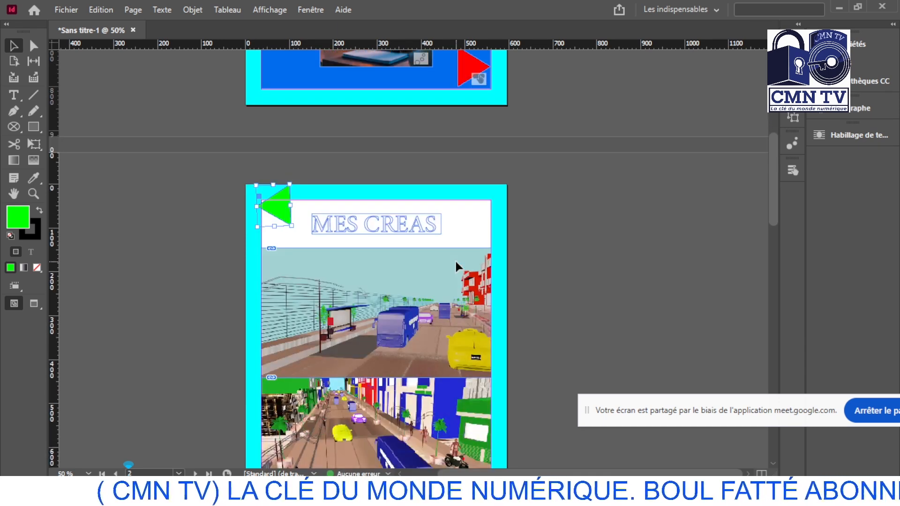
scroll(411, 200, down, 3)
scroll(411, 201, down, 1)
scroll(307, 77, up, 4)
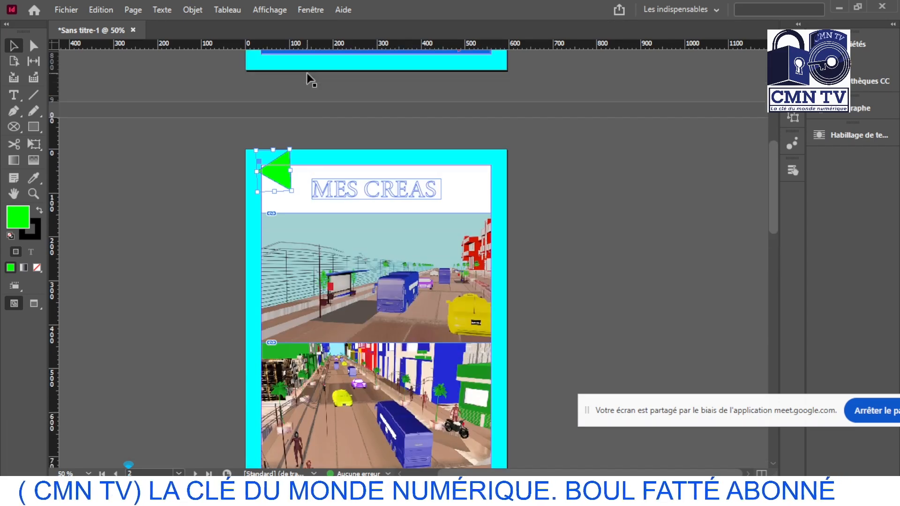
drag(276, 168, 260, 352)
scroll(604, 302, down, 3)
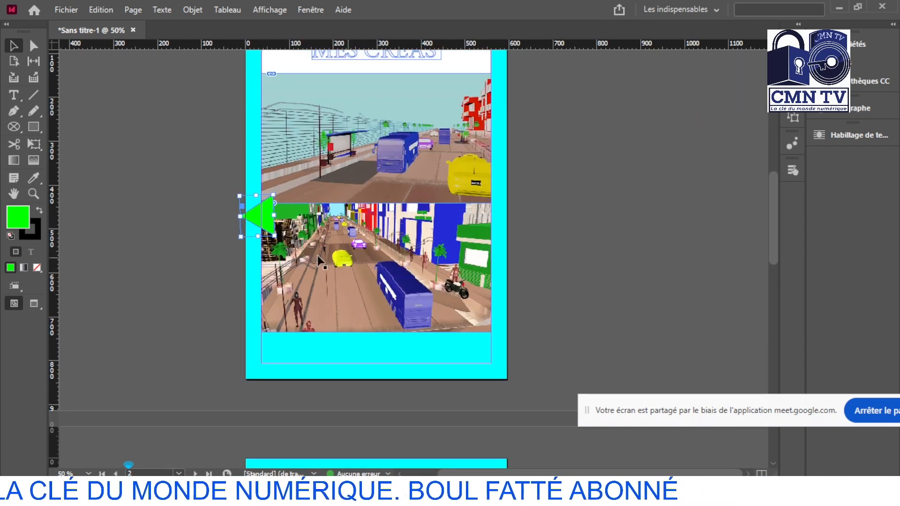
drag(267, 220, 276, 357)
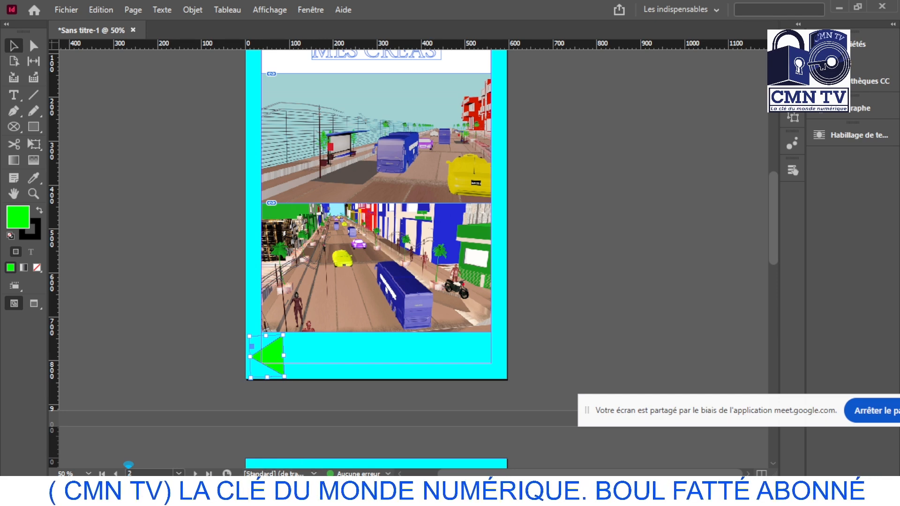
mouse_move(295, 495)
mouse_move(270, 441)
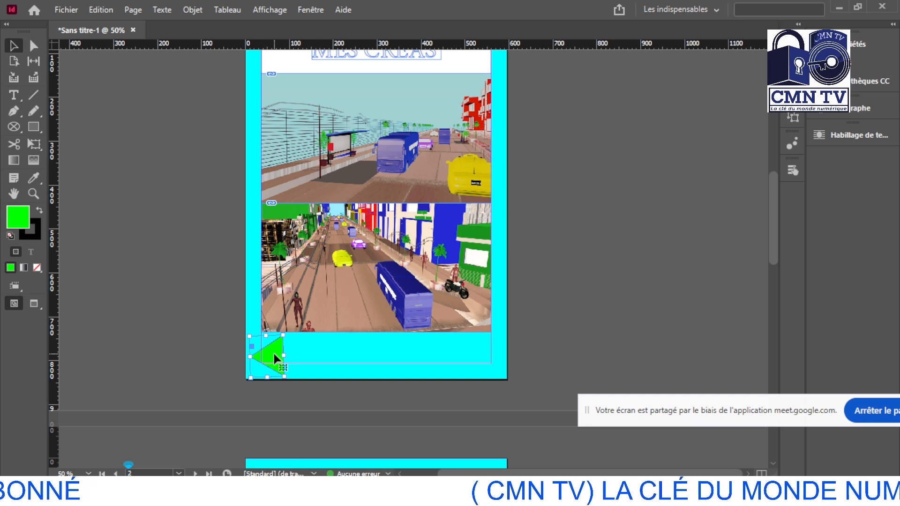
scroll(273, 354, up, 4)
scroll(274, 354, down, 3)
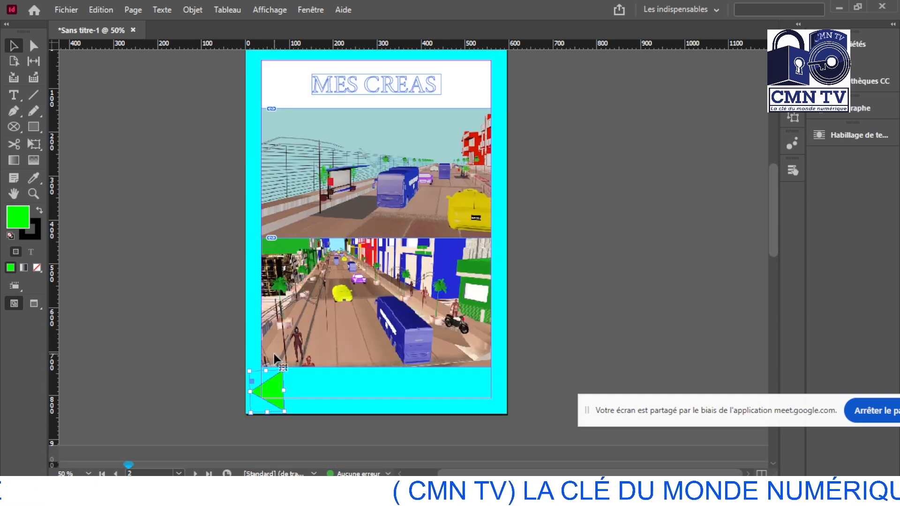
scroll(219, 340, down, 3)
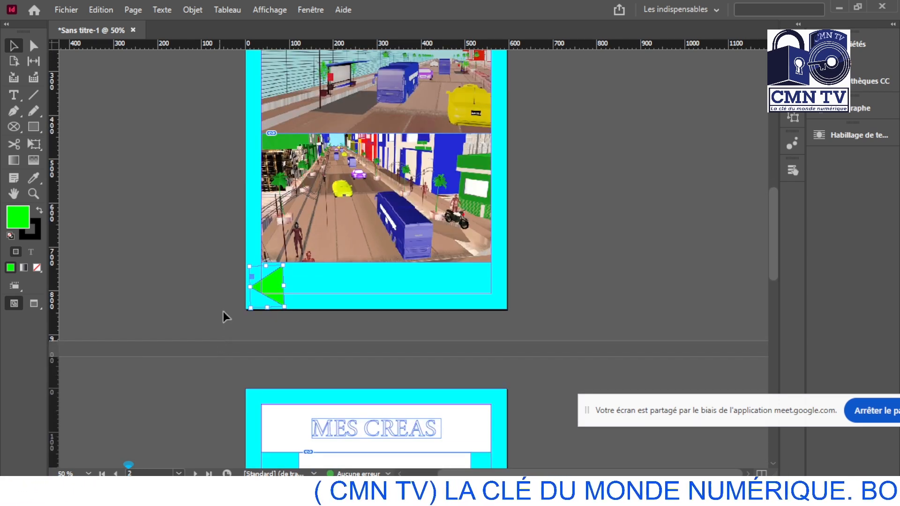
click(318, 11)
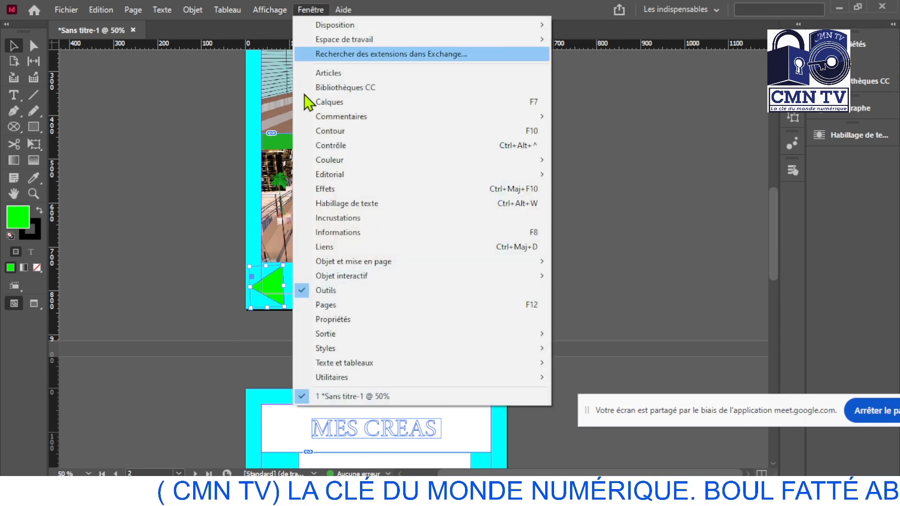
mouse_move(380, 276)
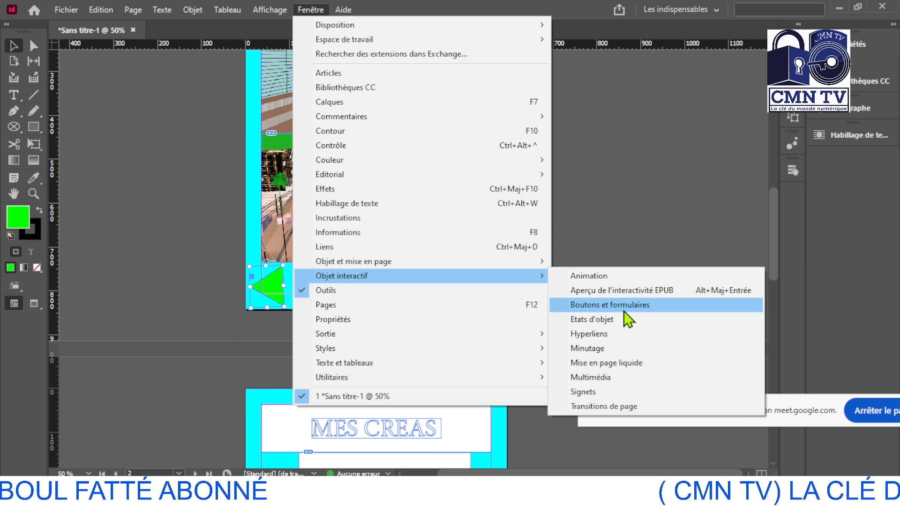
click(606, 190)
click(556, 210)
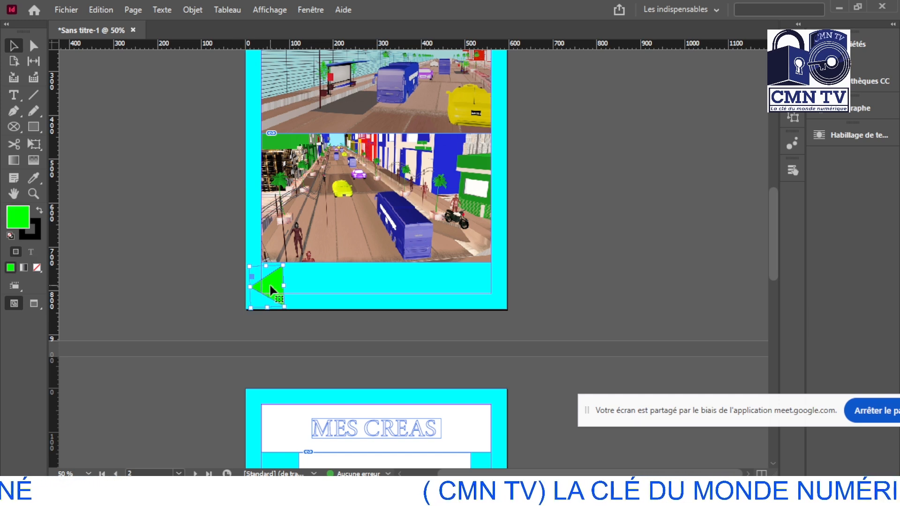
Step: Convert the left-pointing green triangle on page 2 into an interactive button
right_click(270, 287)
mouse_move(322, 348)
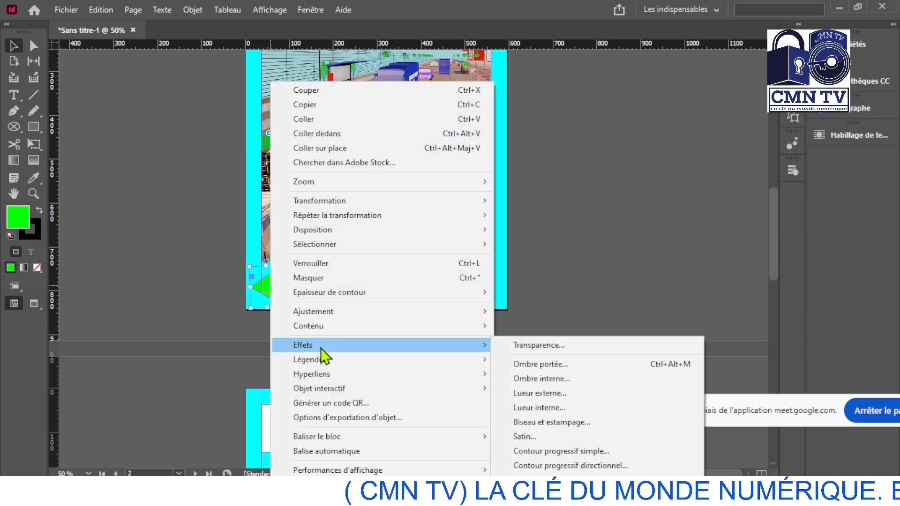
mouse_move(462, 394)
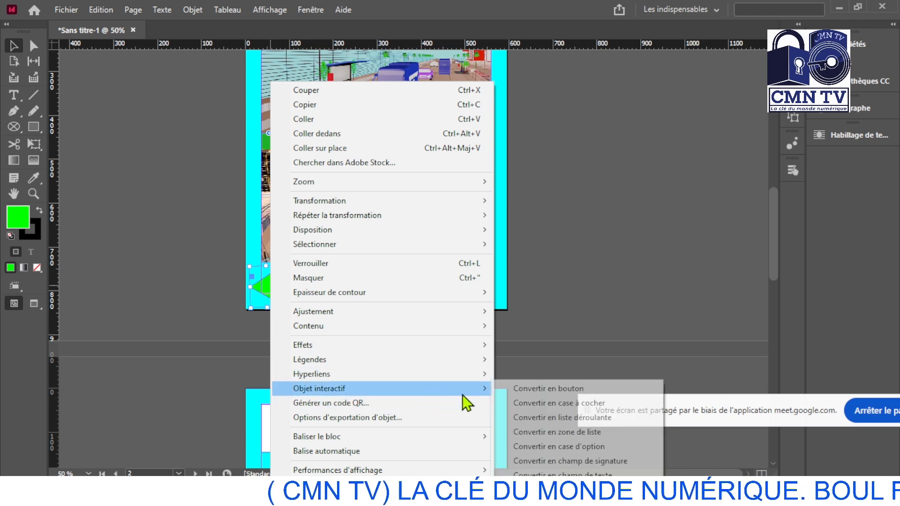
click(578, 394)
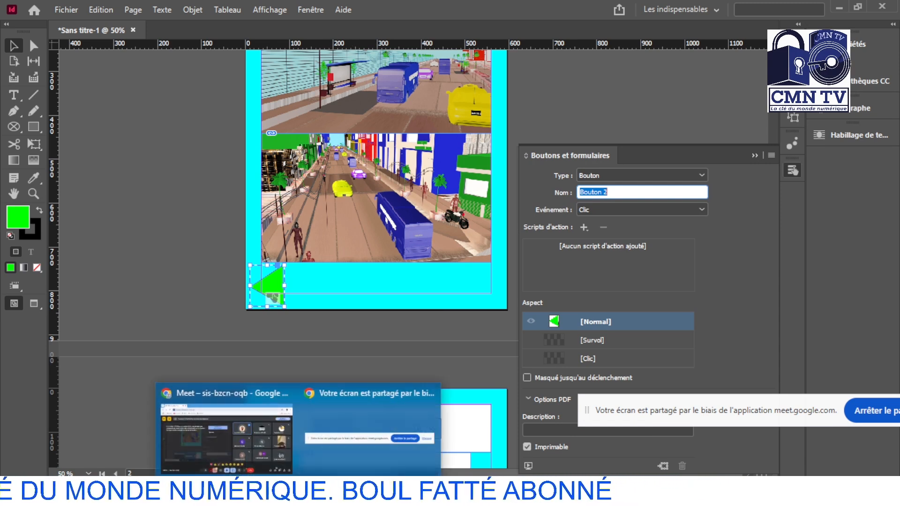
click(229, 469)
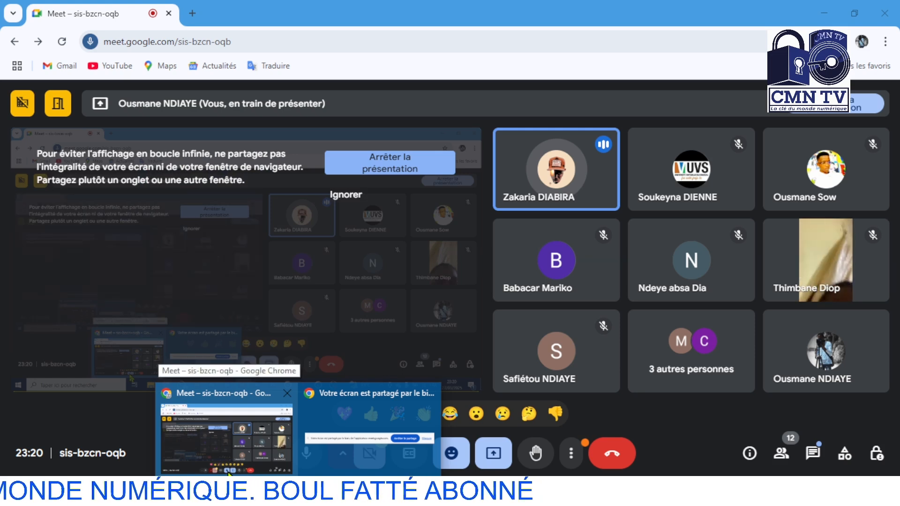
click(251, 457)
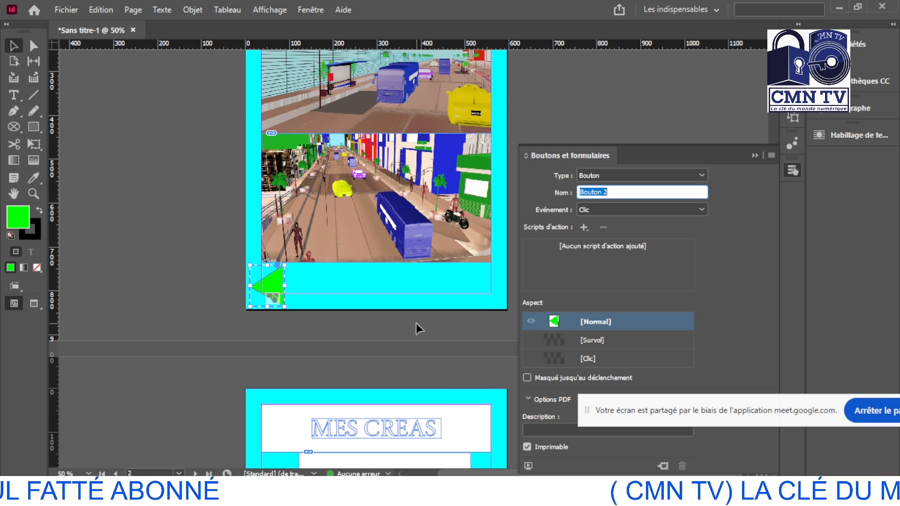
Step: Add the action Atteindre la page précédente to the left-pointing triangle button's Clic event
drag(716, 152, 717, 99)
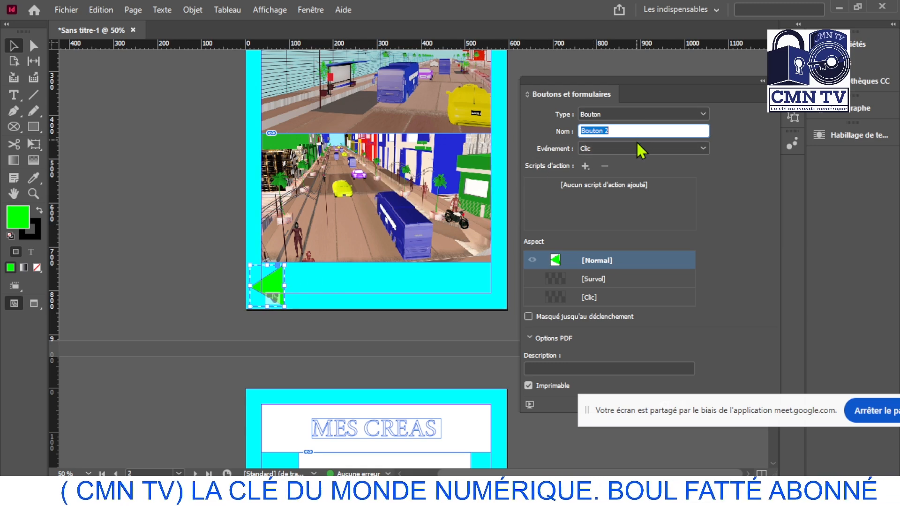
click(584, 167)
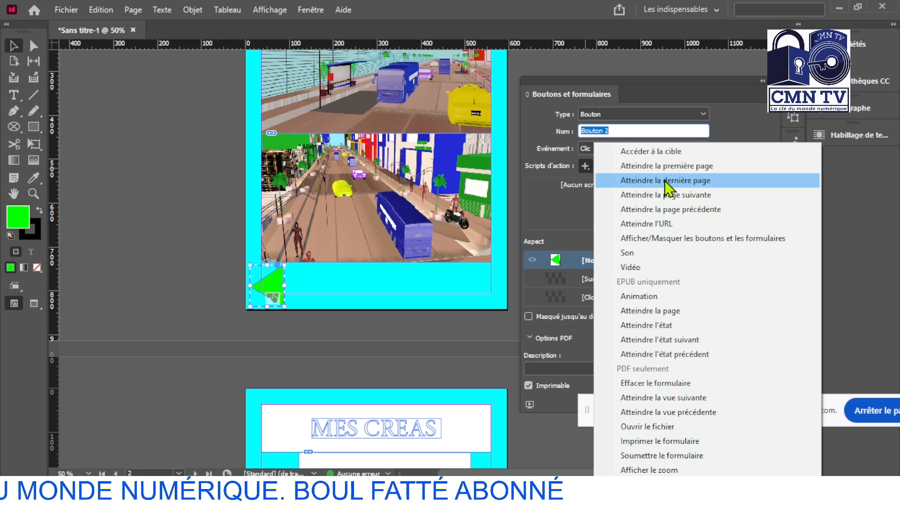
click(730, 209)
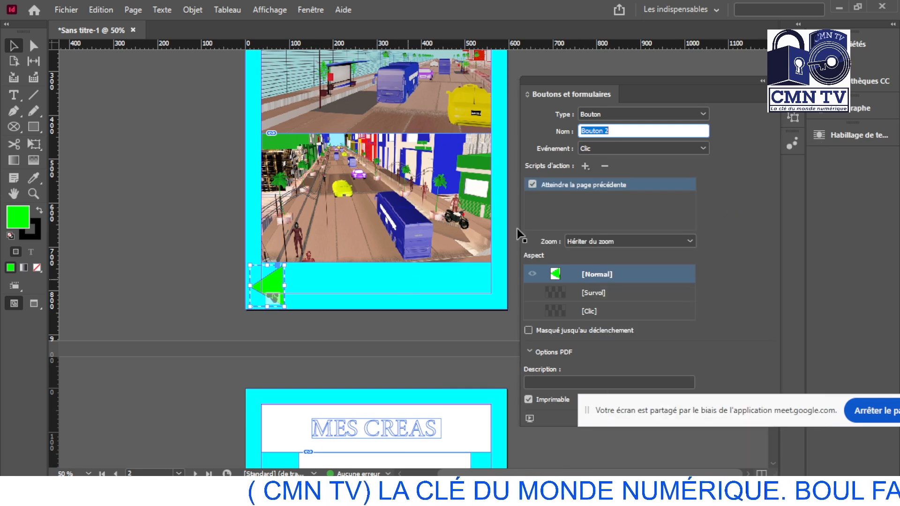
scroll(508, 140, up, 1)
scroll(507, 139, up, 3)
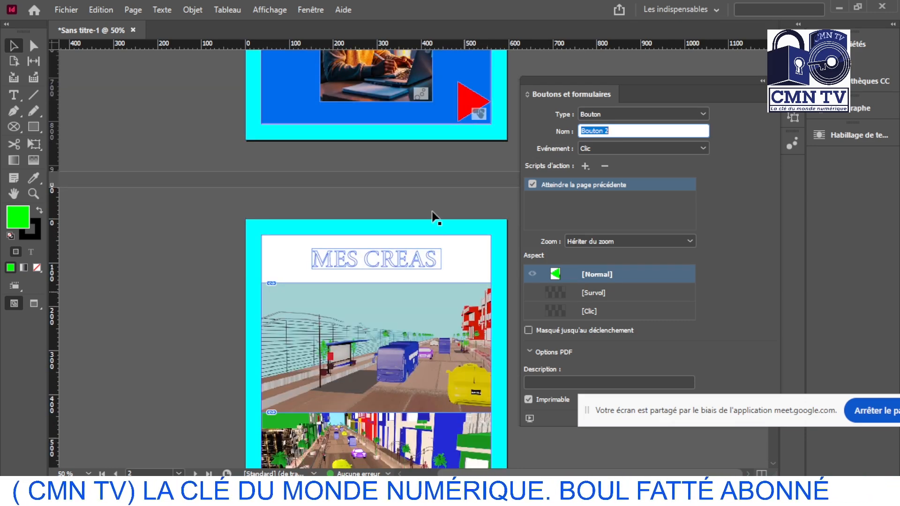
Step: Enable the Survol state of the left-pointing triangle button on page 2 and fill it with RVB Jaune
scroll(433, 210, down, 4)
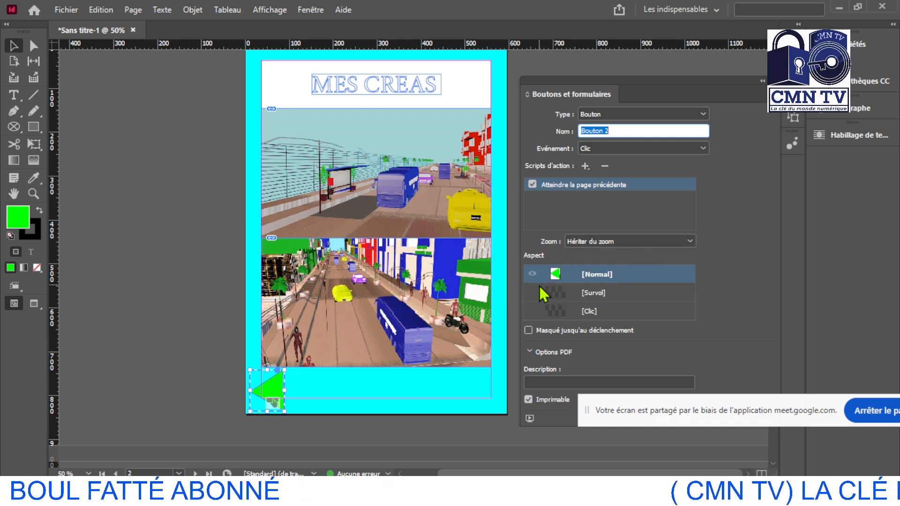
click(553, 294)
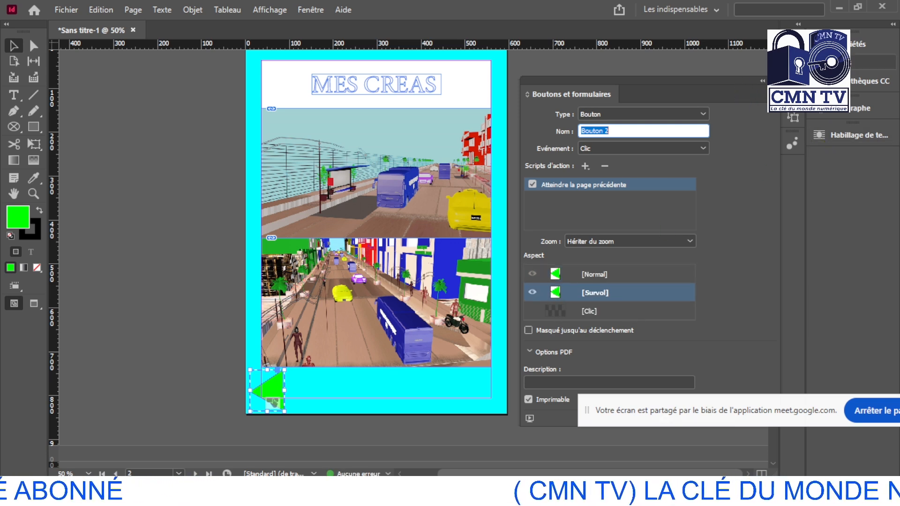
click(867, 43)
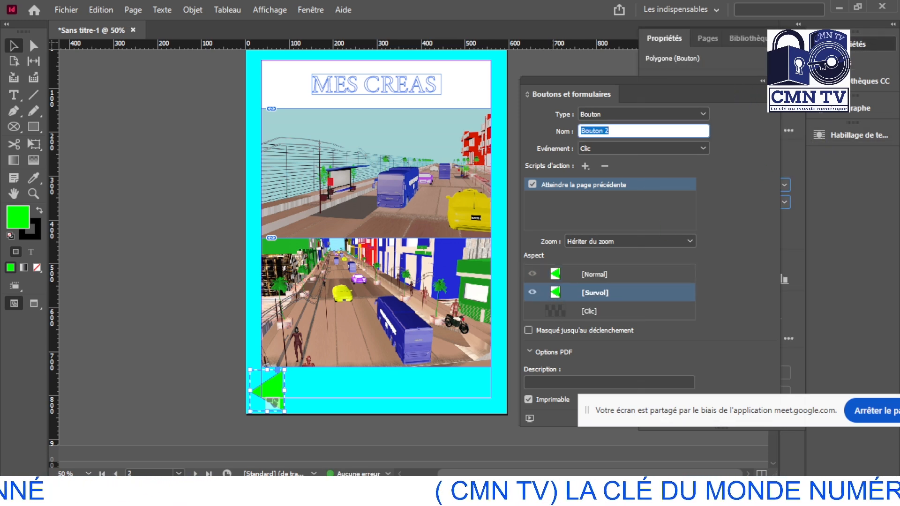
drag(702, 79, 342, 21)
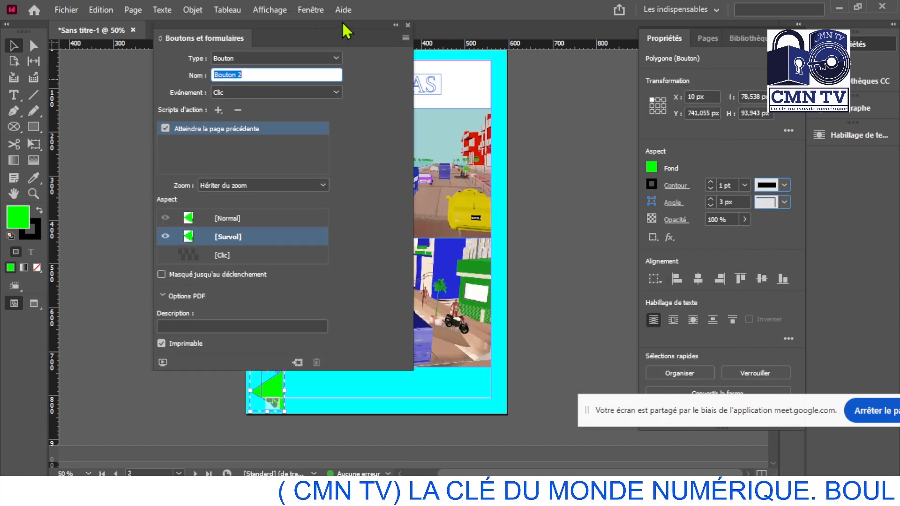
click(652, 167)
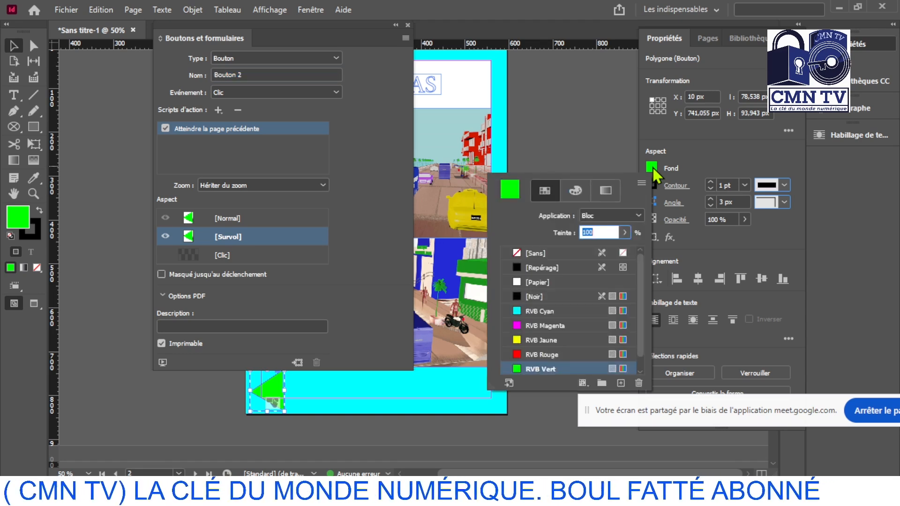
click(518, 341)
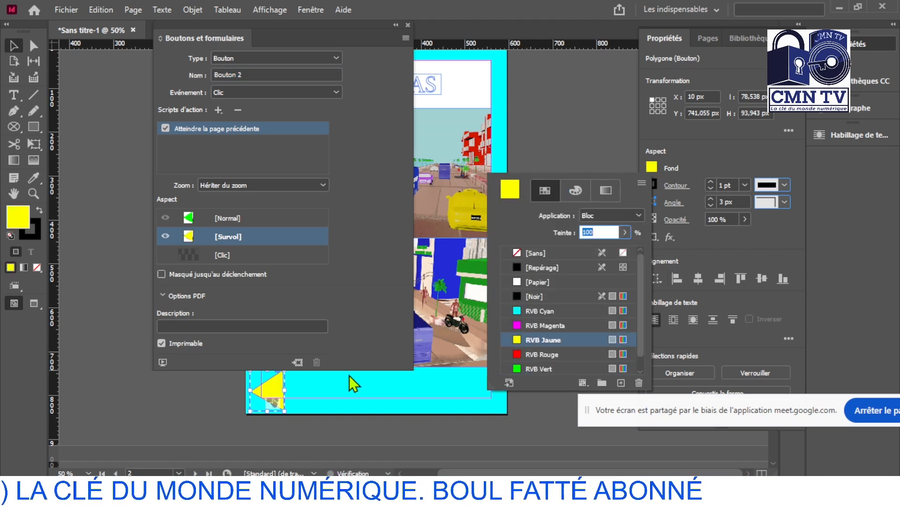
Step: Enable the Clic state of the left-pointing triangle button on page 2 and fill it with RVB Rouge
click(196, 252)
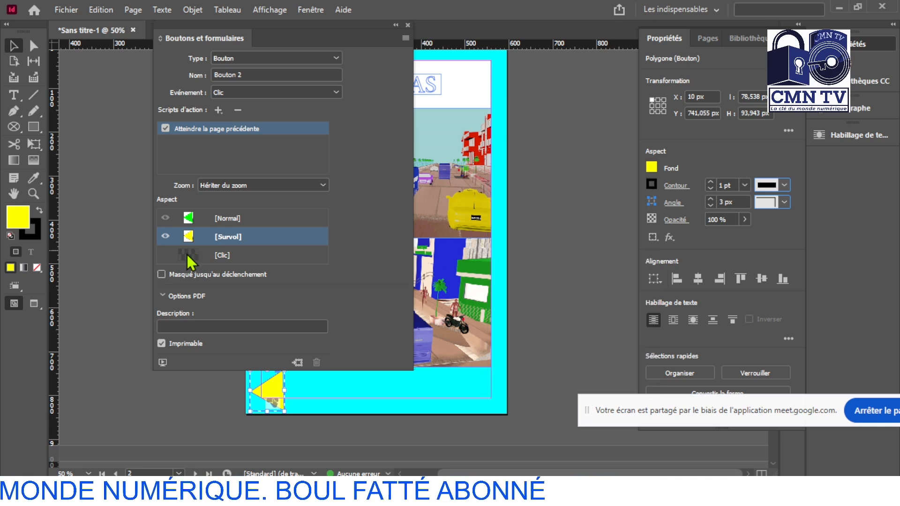
click(187, 255)
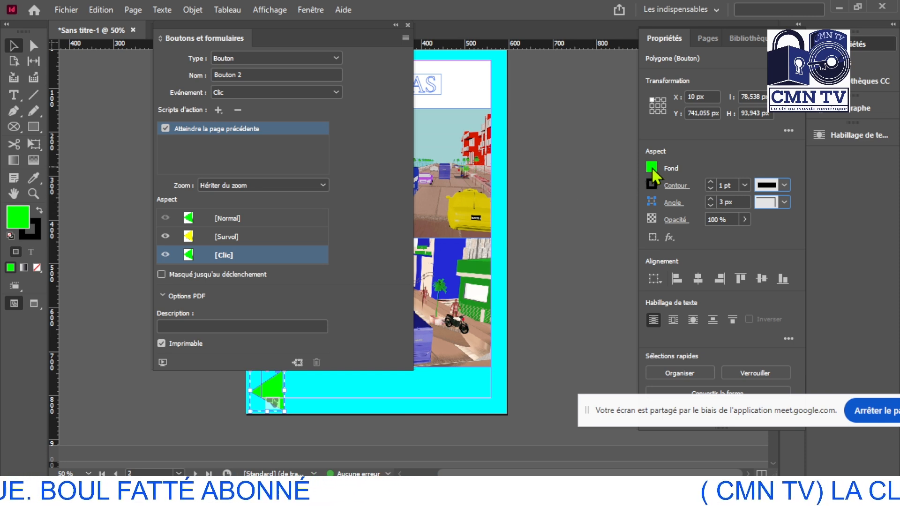
click(651, 168)
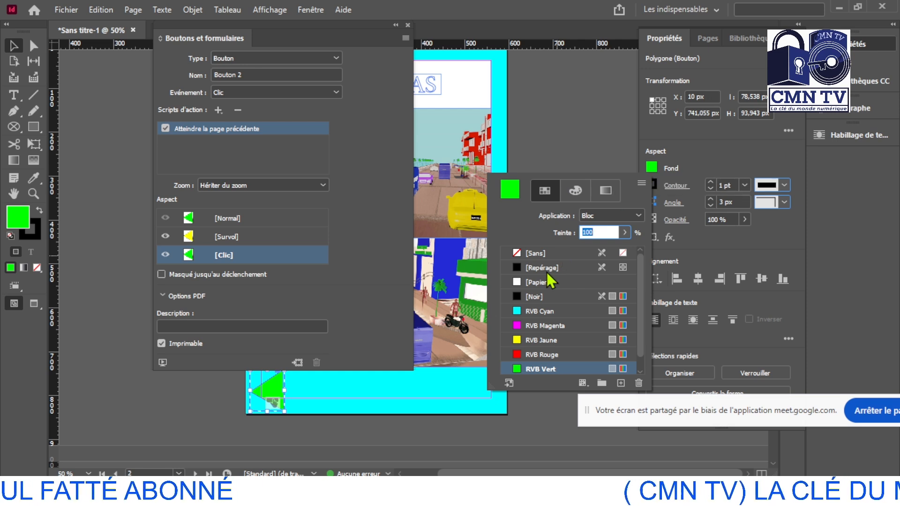
click(521, 354)
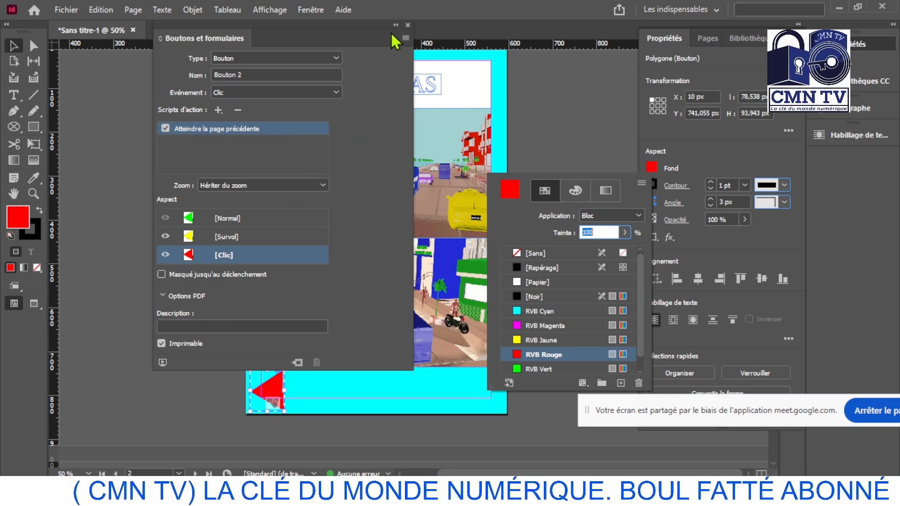
click(372, 27)
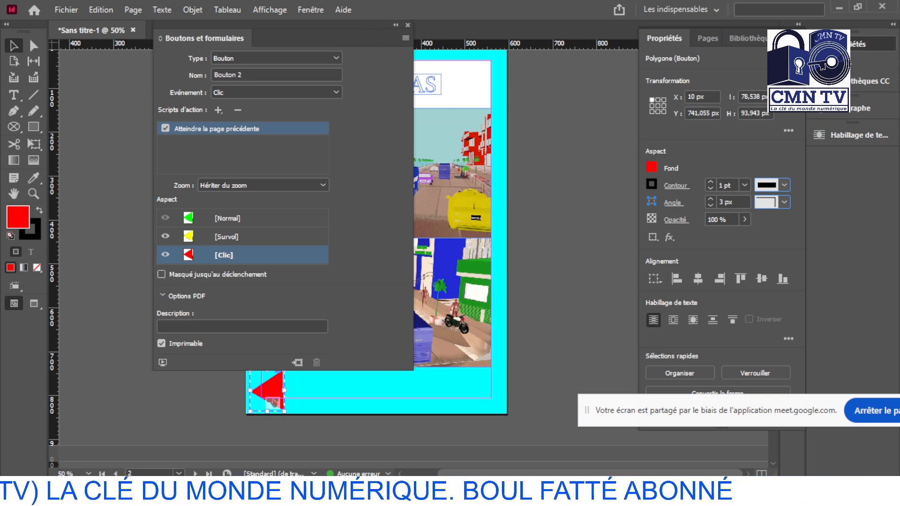
click(838, 44)
drag(352, 32, 790, 167)
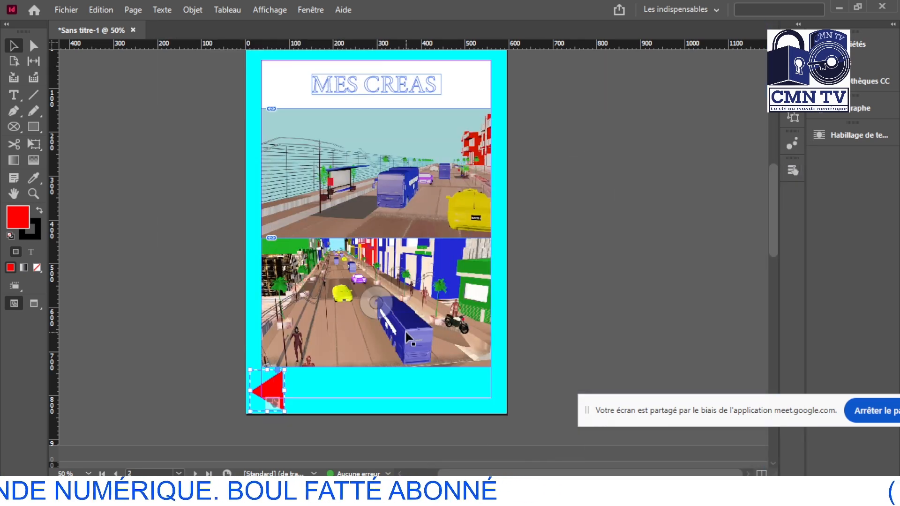
Step: Copy the right-pointing triangle button from page 1 to the lower-right corner of page 2, below the street images
scroll(534, 225, up, 4)
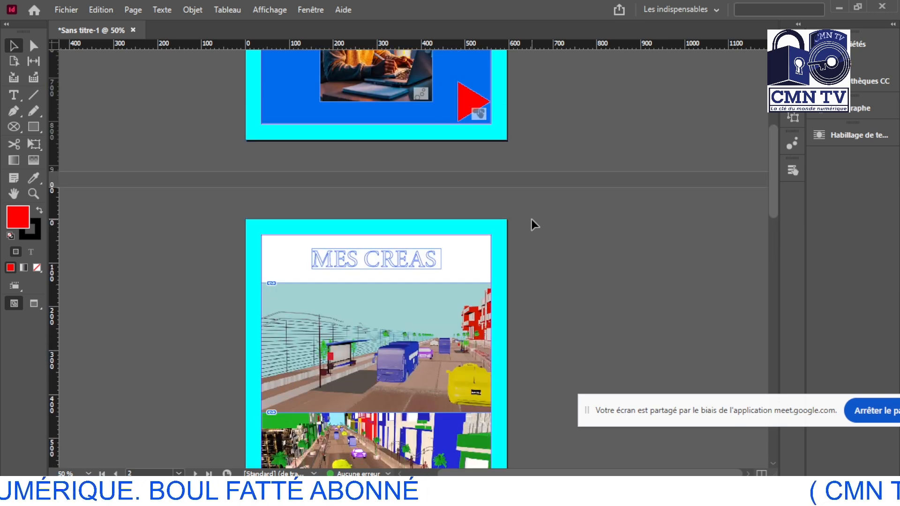
scroll(534, 225, up, 3)
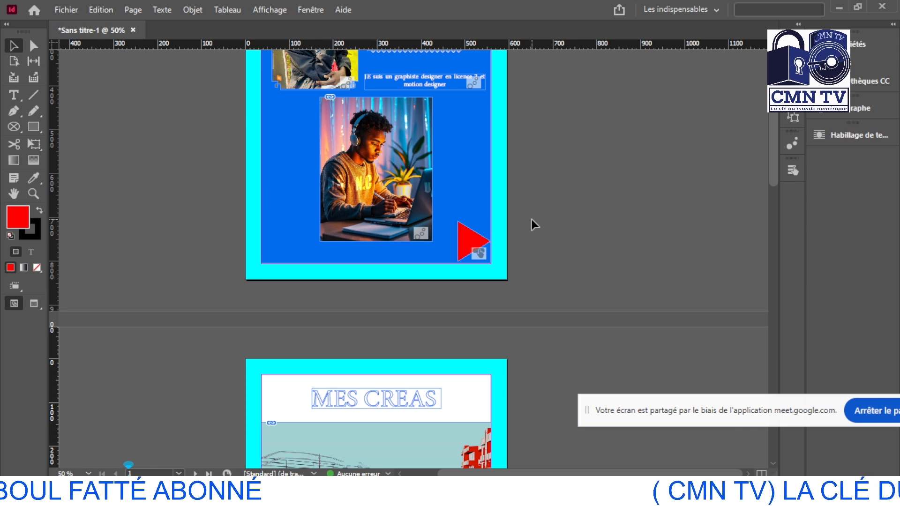
click(463, 237)
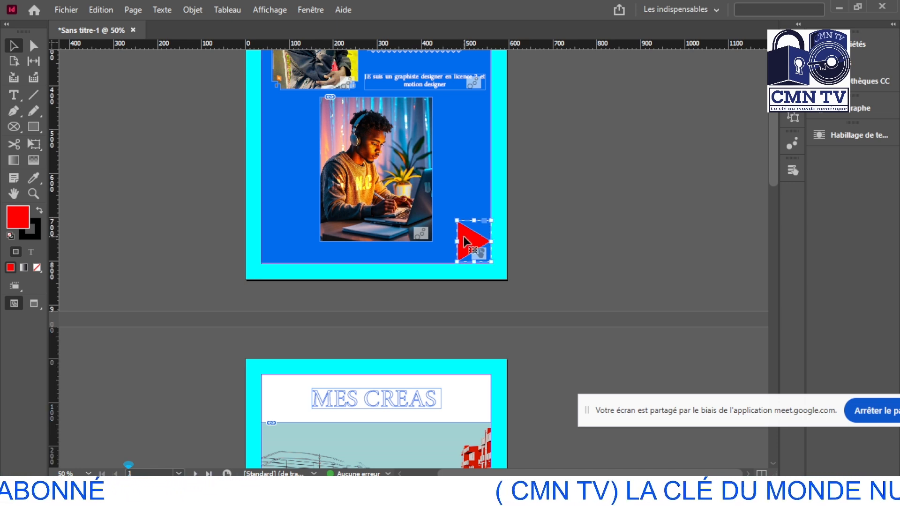
scroll(597, 290, down, 7)
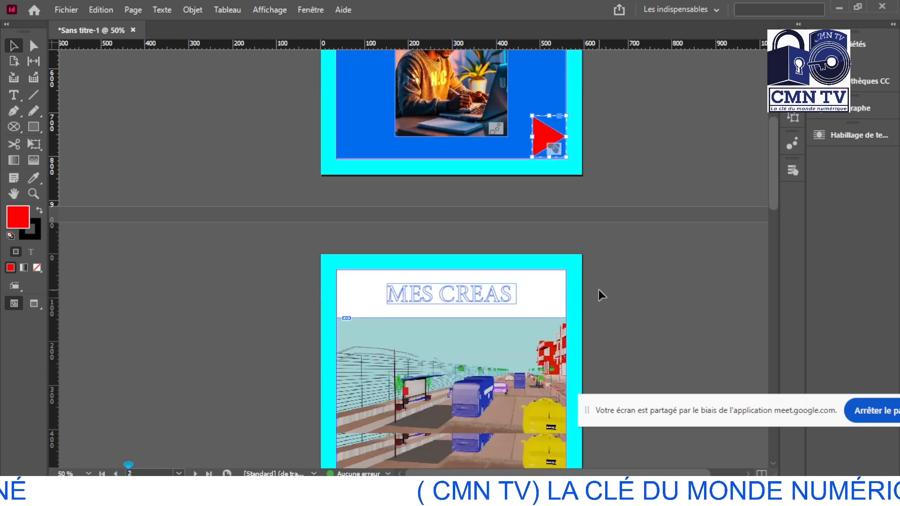
scroll(597, 289, down, 3)
click(487, 257)
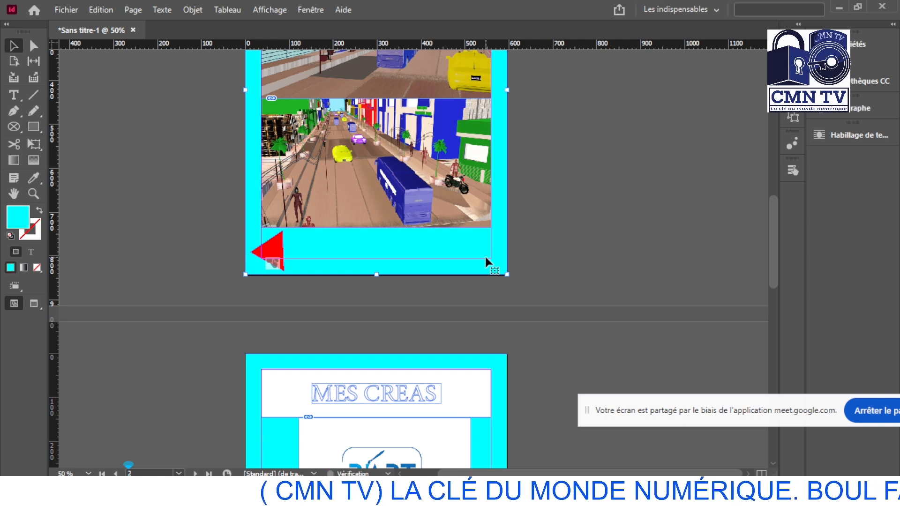
key(ctrl+v)
drag(412, 180, 478, 253)
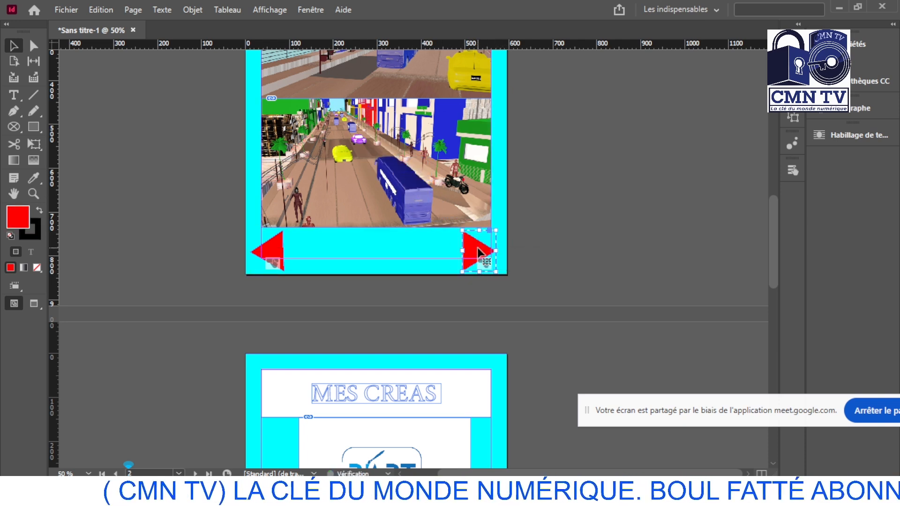
Step: Copy both triangle buttons from page 2 to the bottom of page 3, below the B'ART logo
click(276, 252)
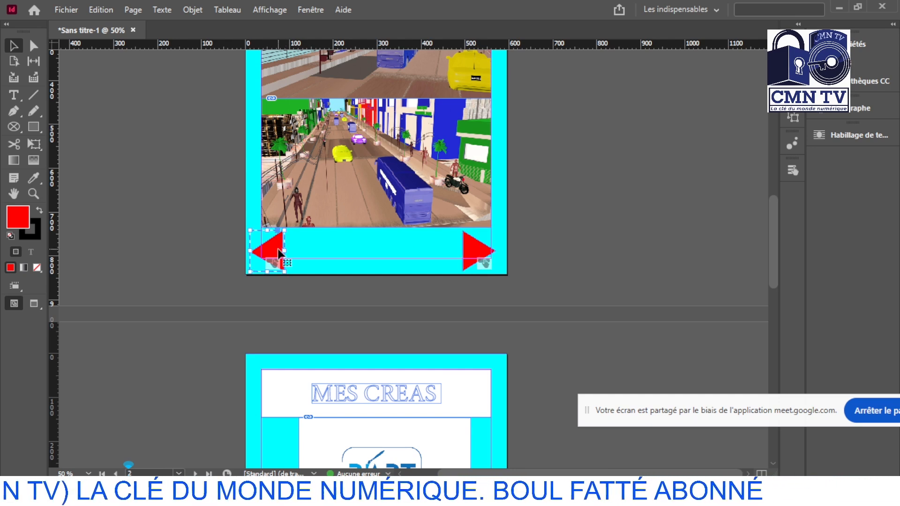
shift+click(470, 252)
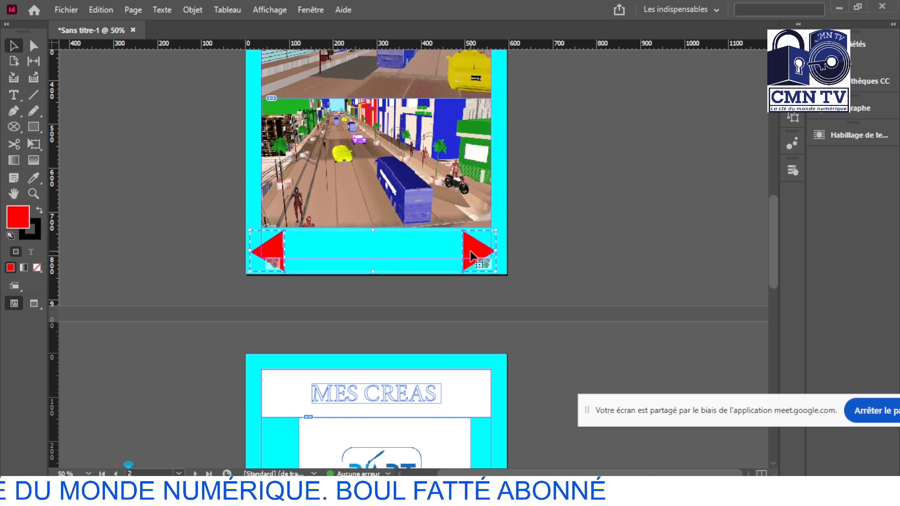
scroll(556, 329, down, 6)
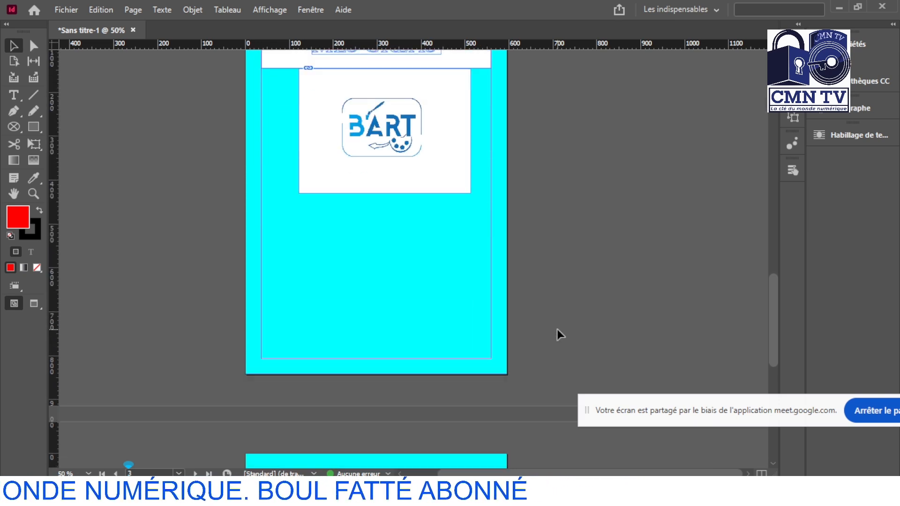
click(489, 349)
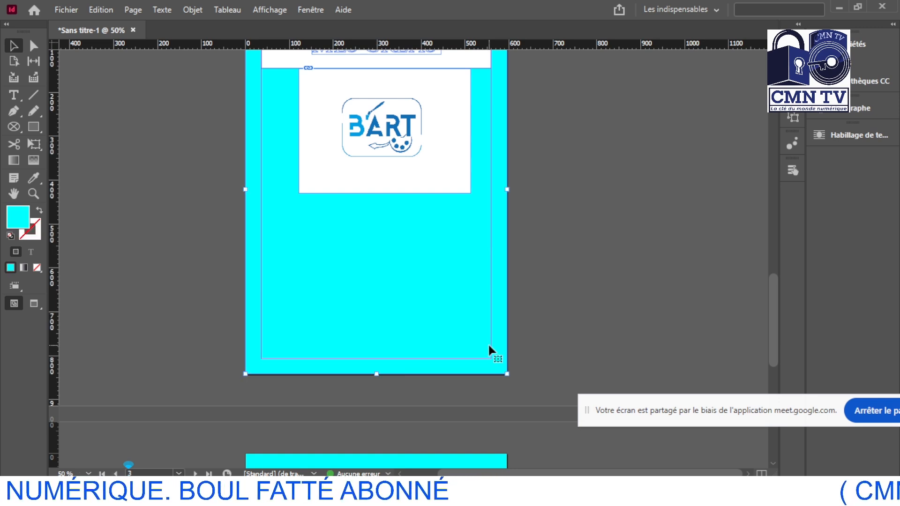
key(ctrl+v)
drag(515, 220, 474, 332)
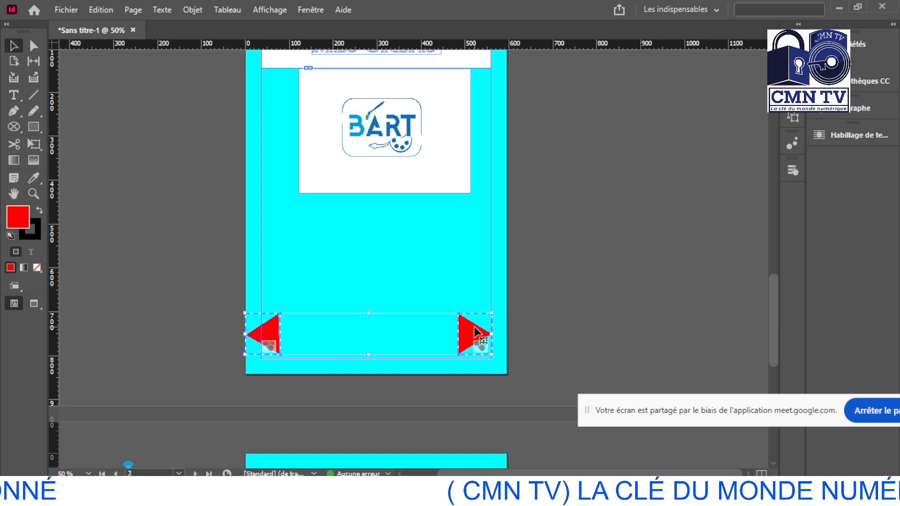
Step: Paste both triangle buttons on page 4 and place them along the bottom edge, over the portrait screenshot's lower corners
scroll(473, 328, down, 8)
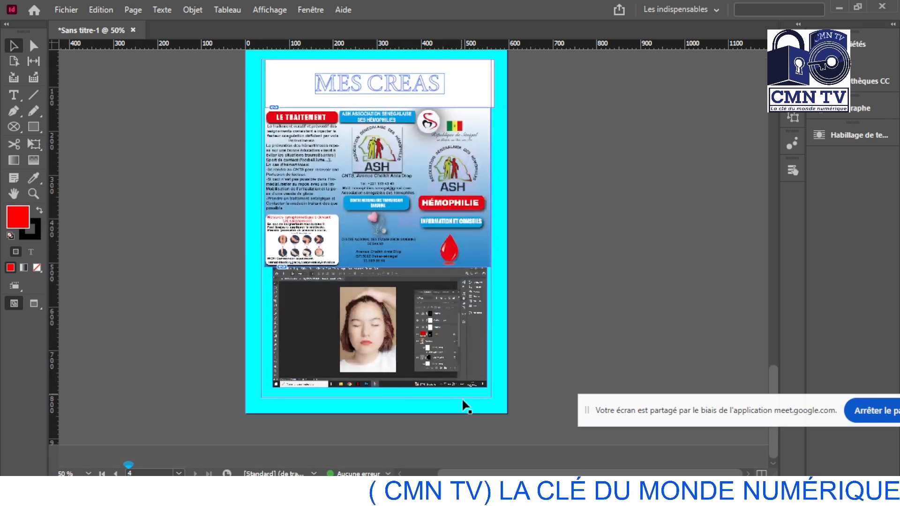
click(467, 409)
key(ctrl+v)
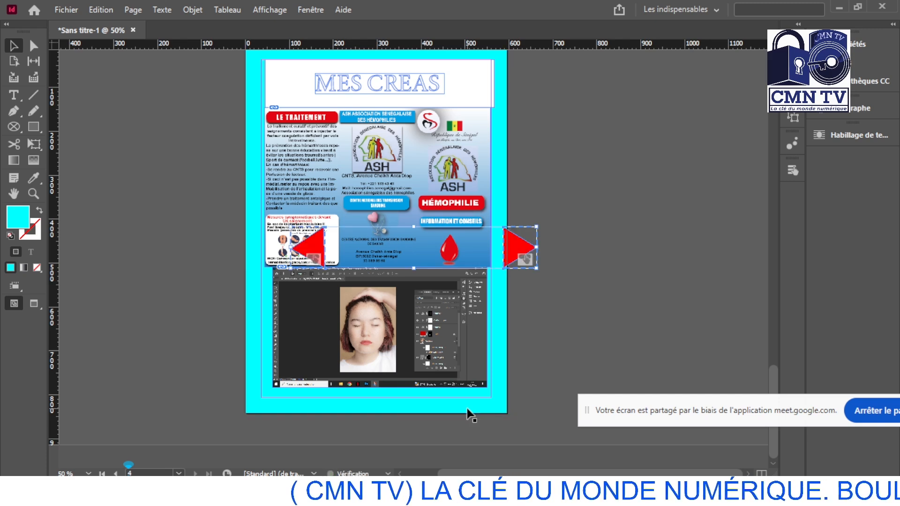
drag(508, 249, 471, 387)
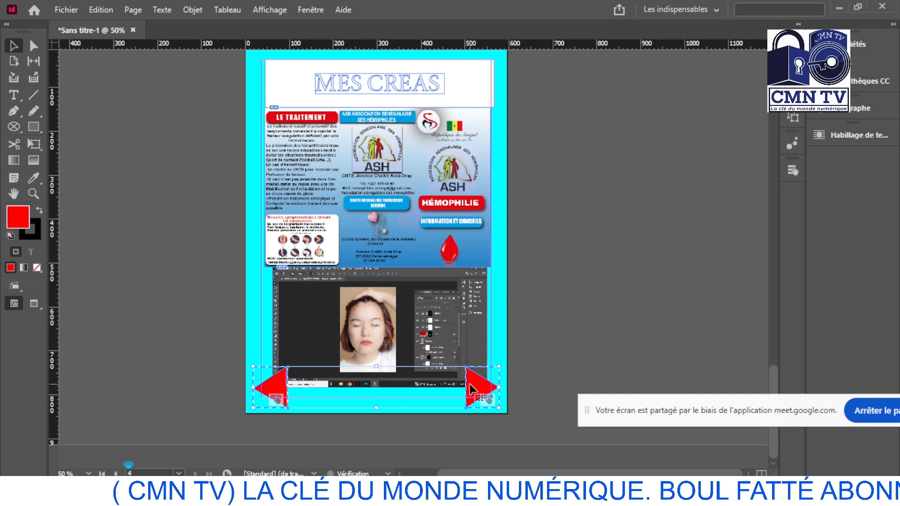
click(558, 331)
Step: Preview the document's EPUB interactivity and test the triangle navigation buttons across the pages
scroll(558, 331, up, 12)
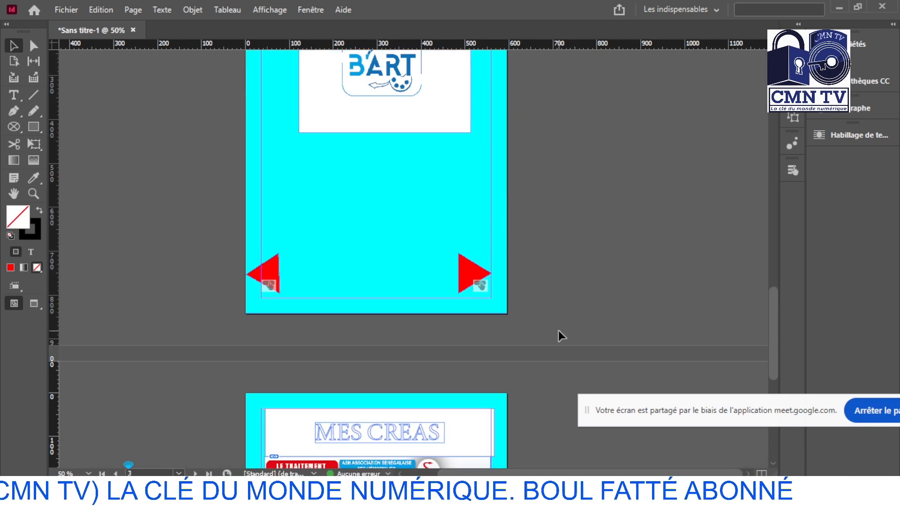
scroll(558, 331, up, 12)
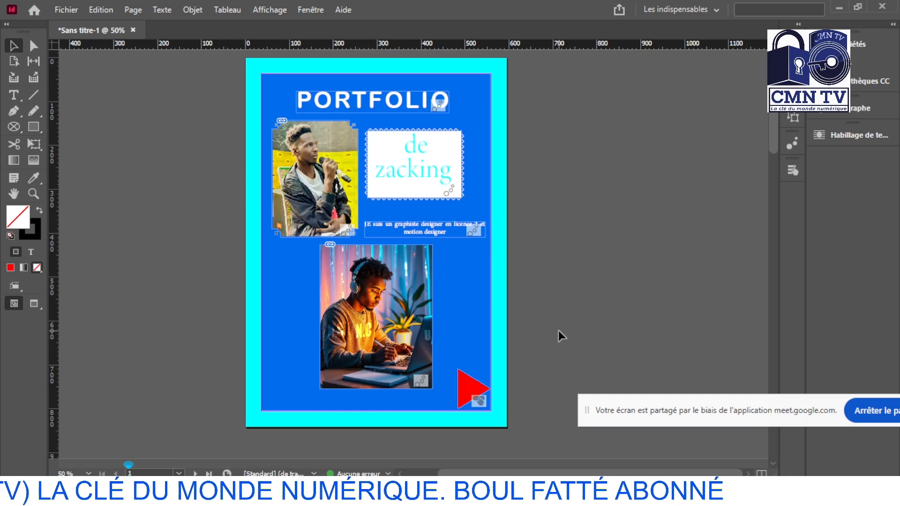
scroll(592, 227, down, 8)
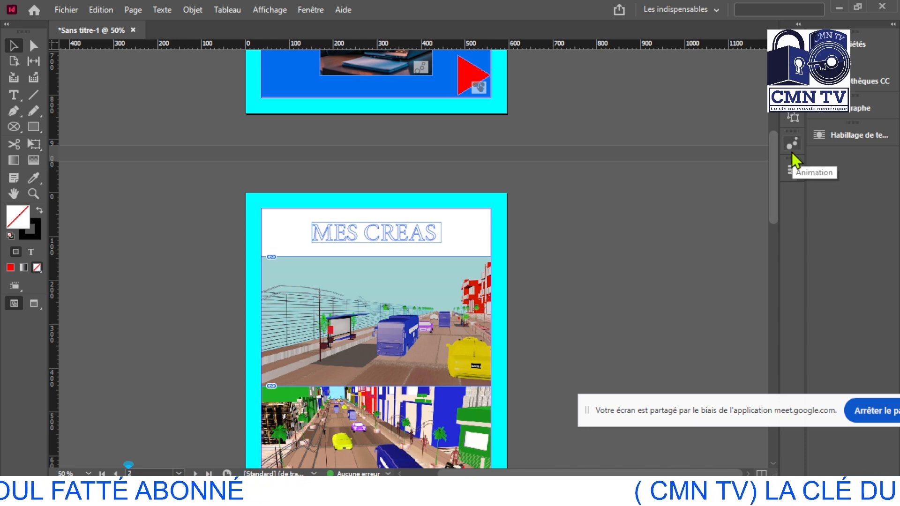
click(792, 170)
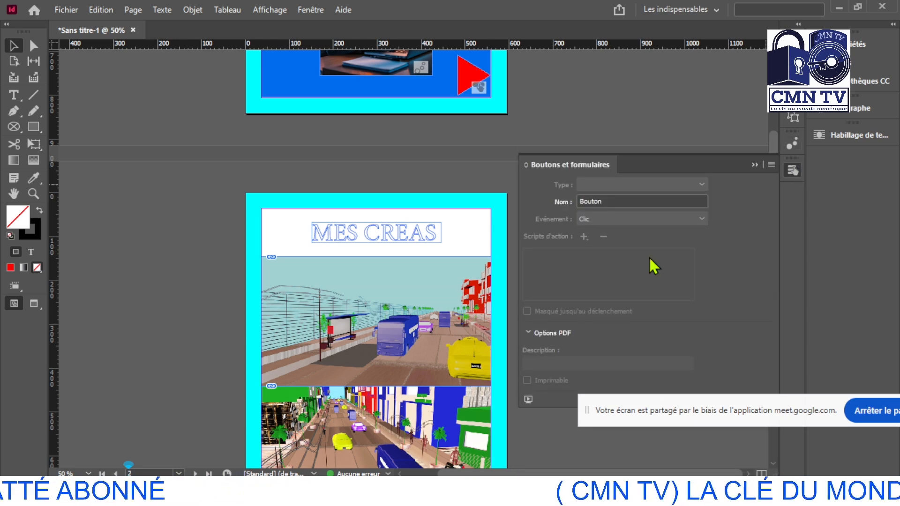
click(526, 400)
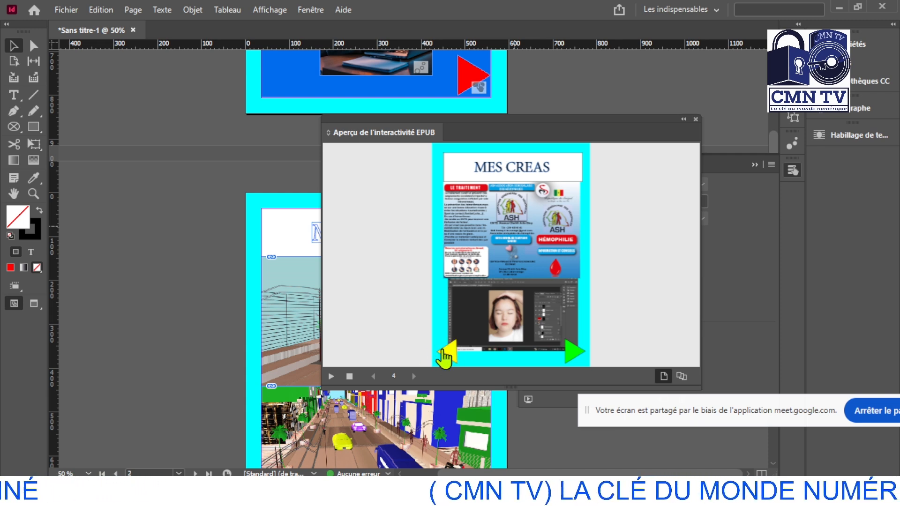
click(696, 120)
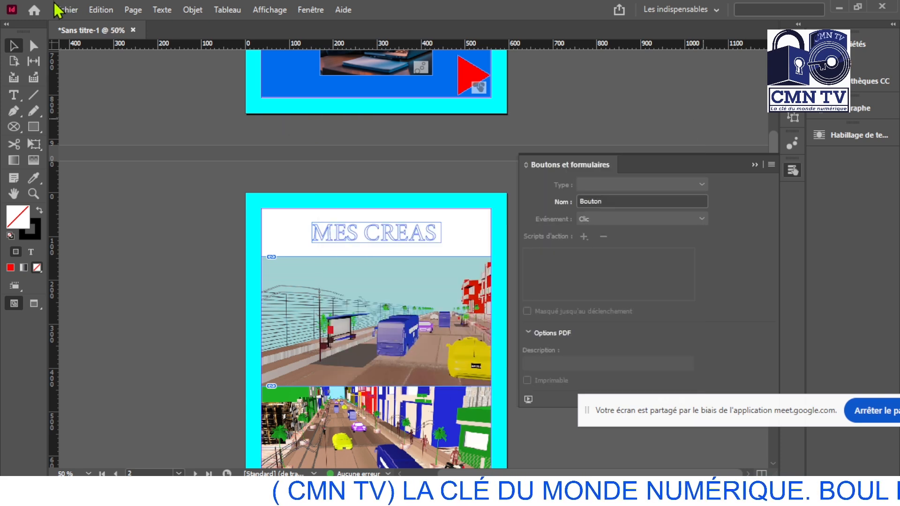
Step: Start exporting the document to the Bureau folder in the Adobe PDF (interactif) format
click(70, 9)
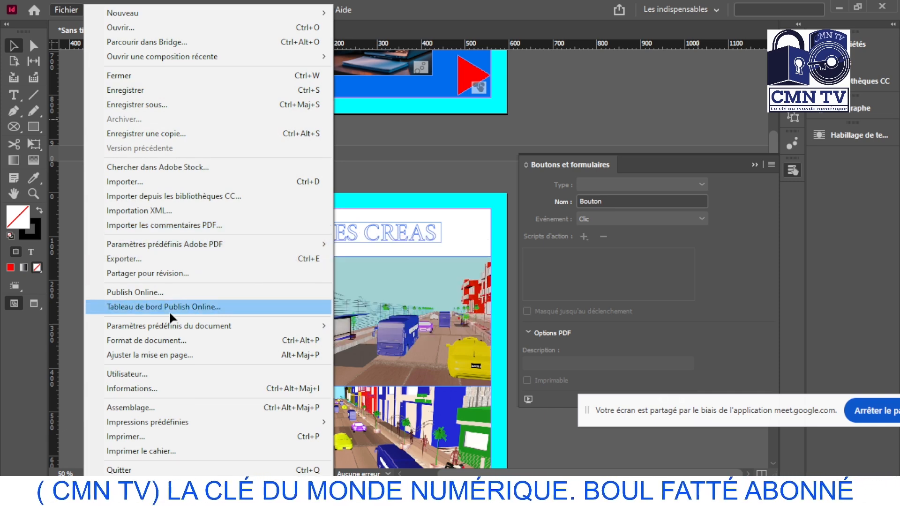
click(147, 258)
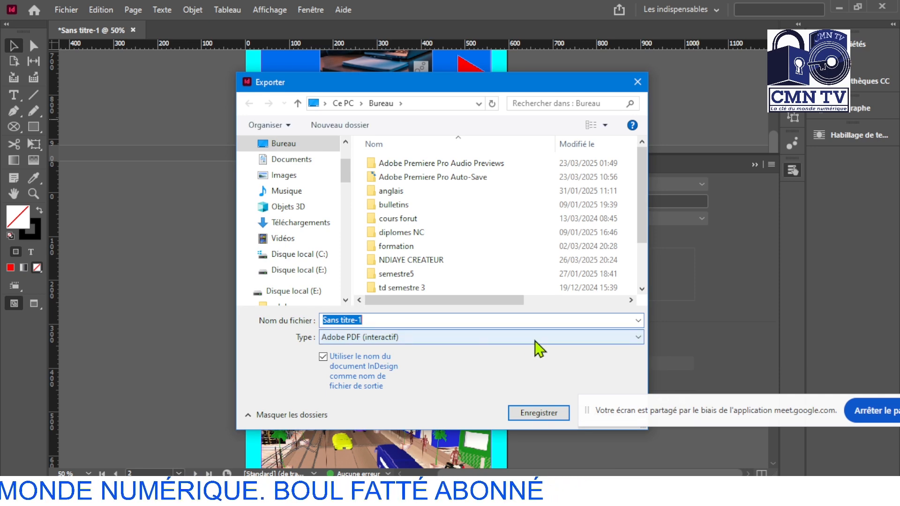
click(505, 341)
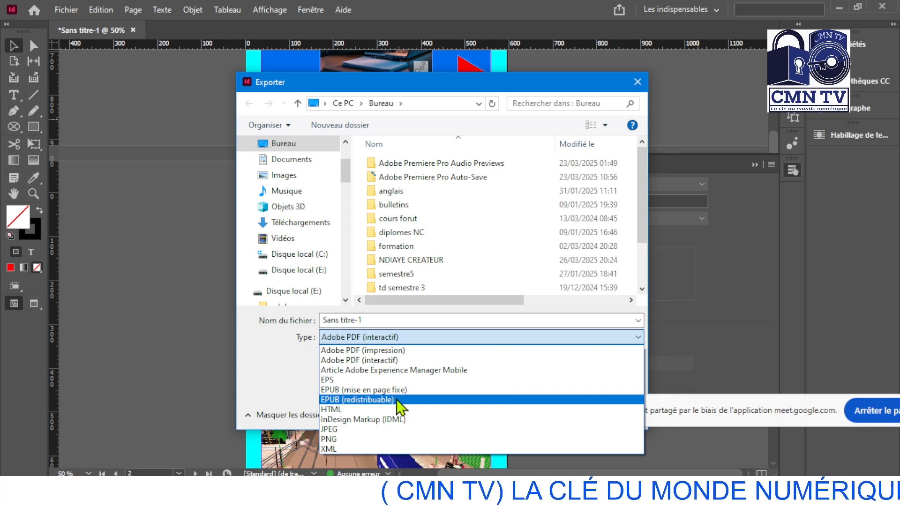
click(405, 339)
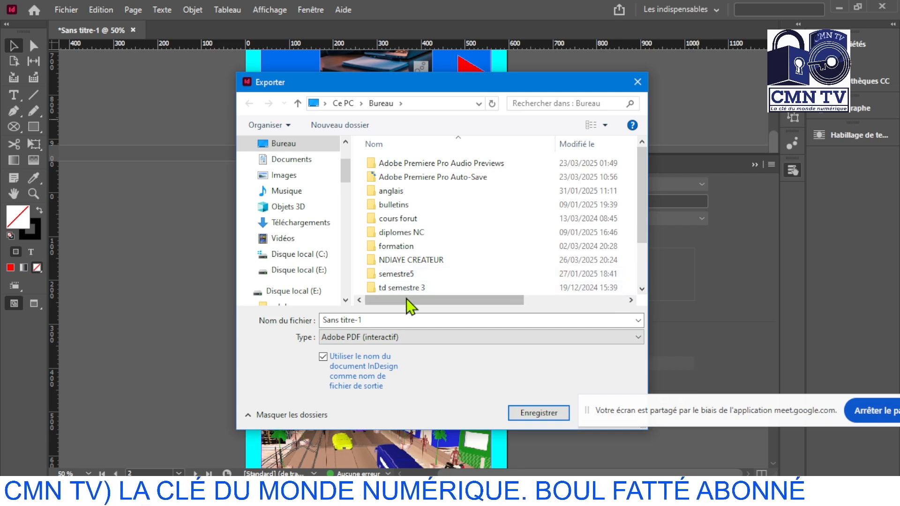
Step: Name the export file "tuto idd" and save it to continue to the interactive PDF options
click(385, 320)
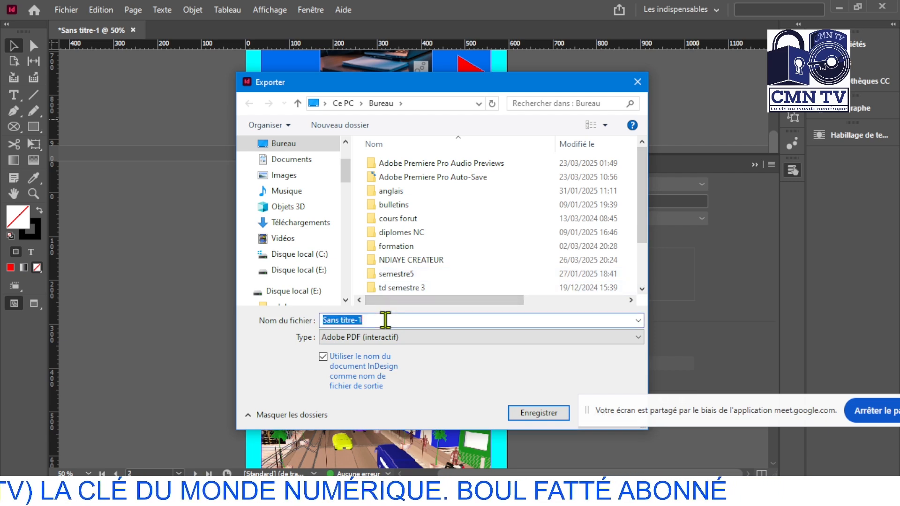
text(tuto)
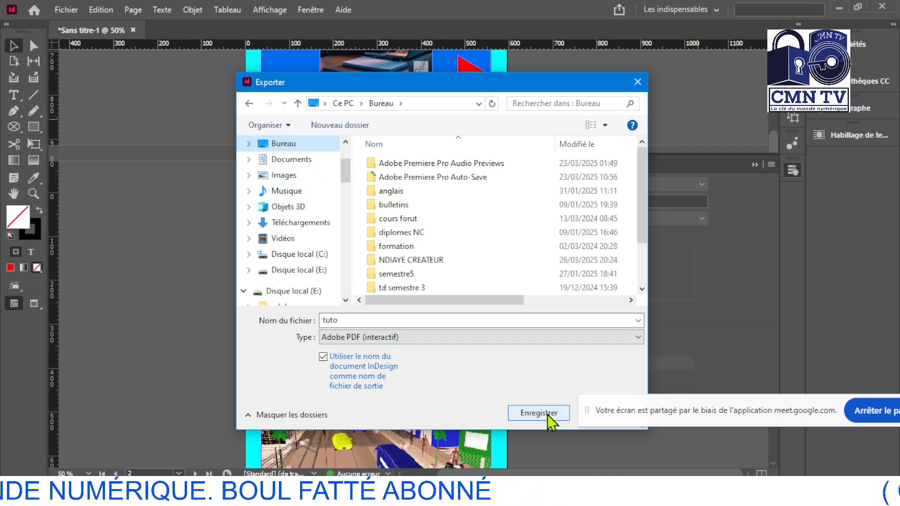
double_click(355, 319)
click(356, 320)
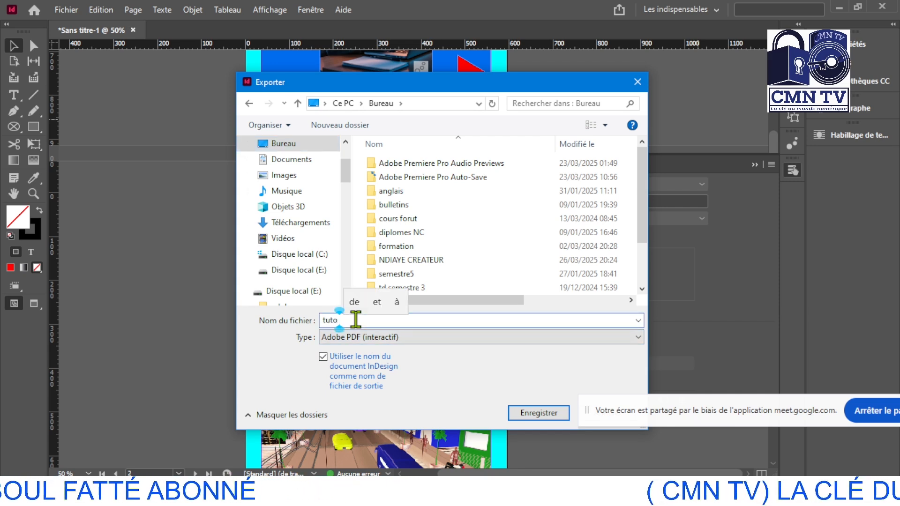
text(idd)
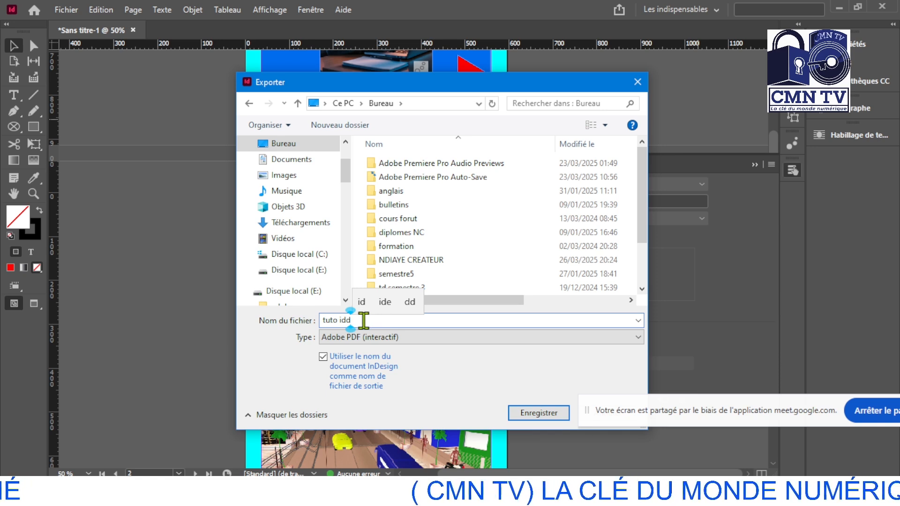
key(BackSpace)
key(BackSpace)
key(BackSpace)
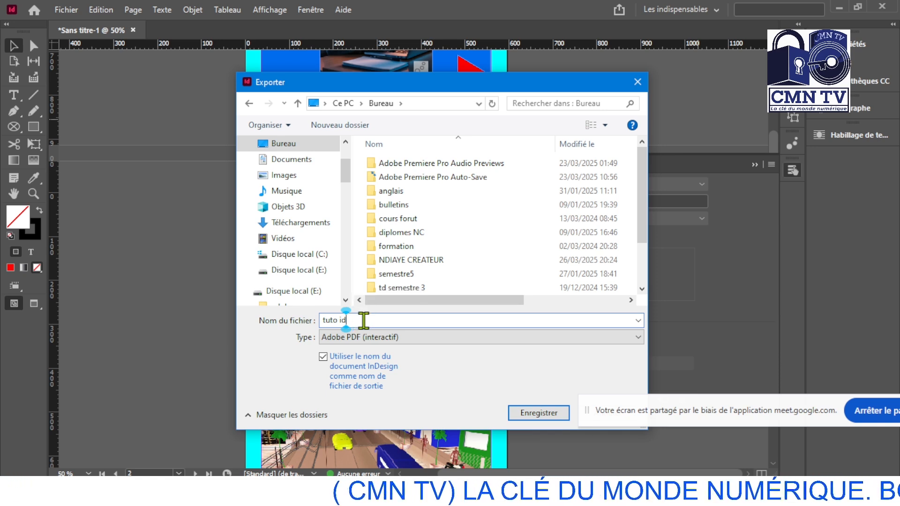
text(edd)
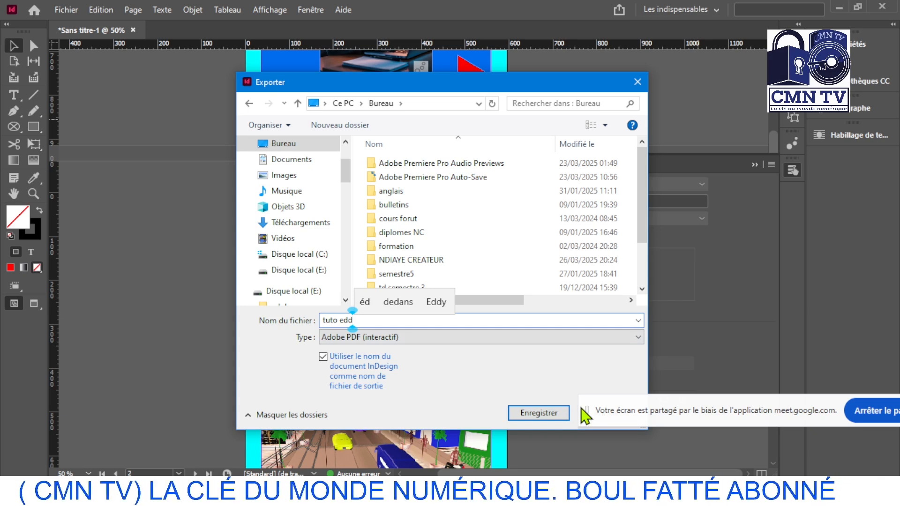
key(BackSpace)
key(BackSpace)
key(BackSpace)
text(idd)
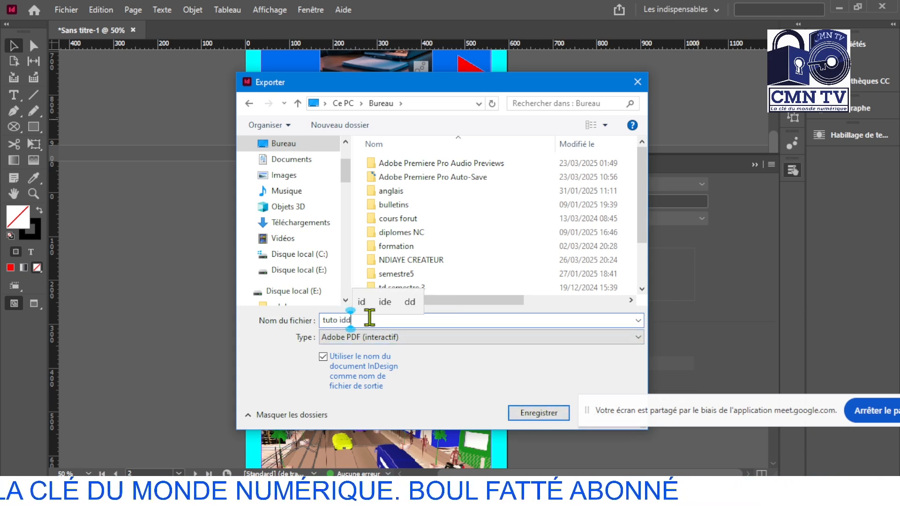
click(539, 417)
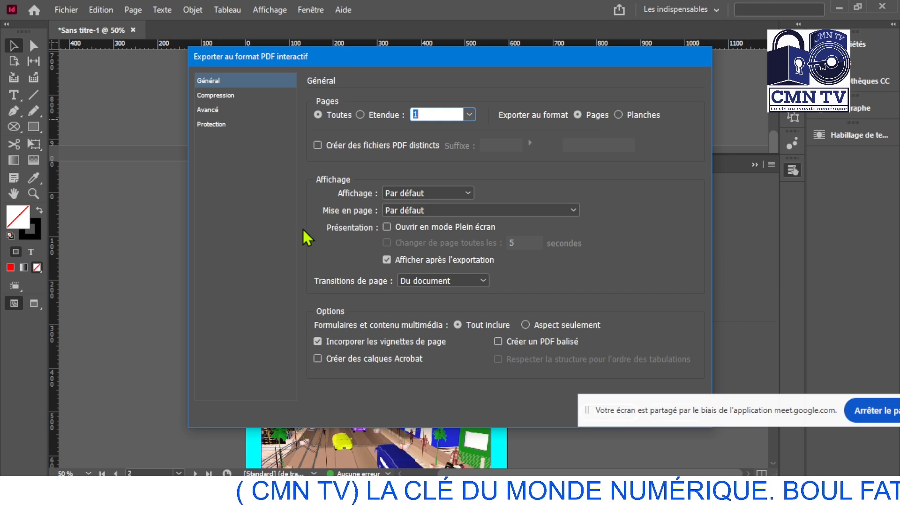
Step: Review the interactive PDF's compression and advanced settings, then export all pages with the existing options
click(215, 96)
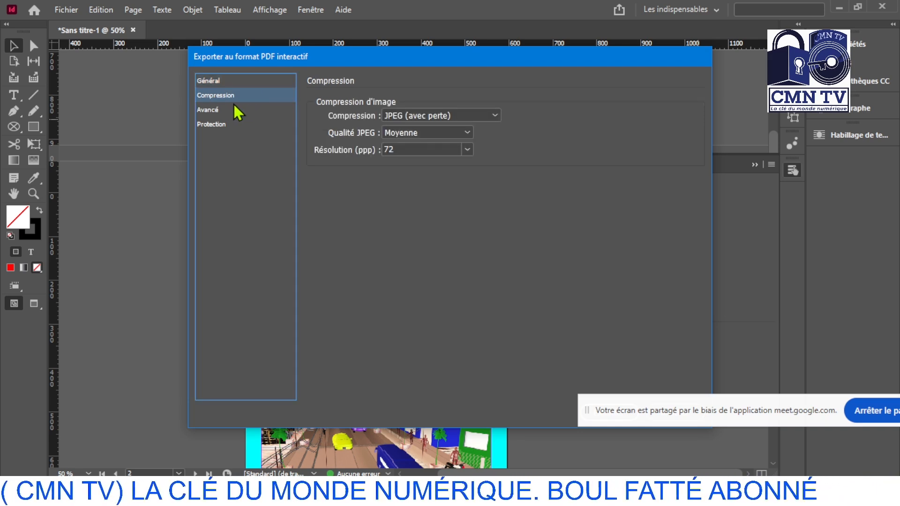
click(231, 112)
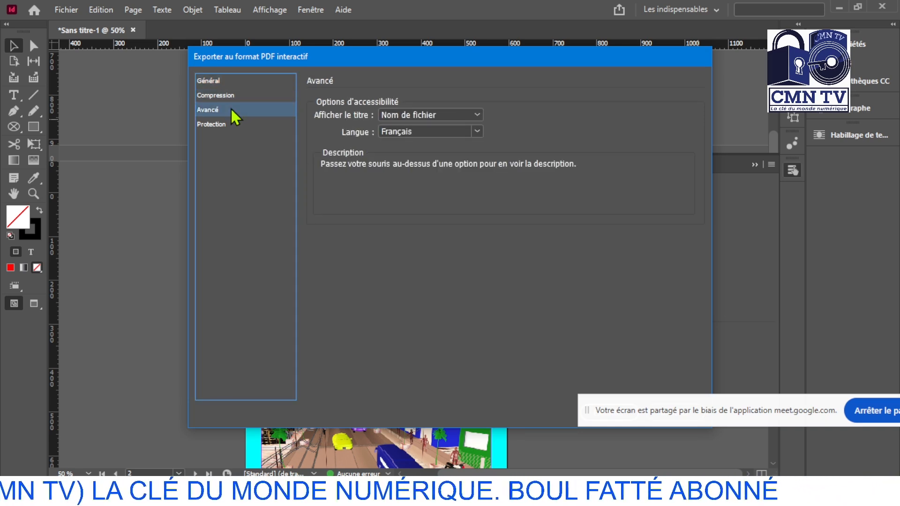
click(222, 81)
drag(618, 63, 520, 37)
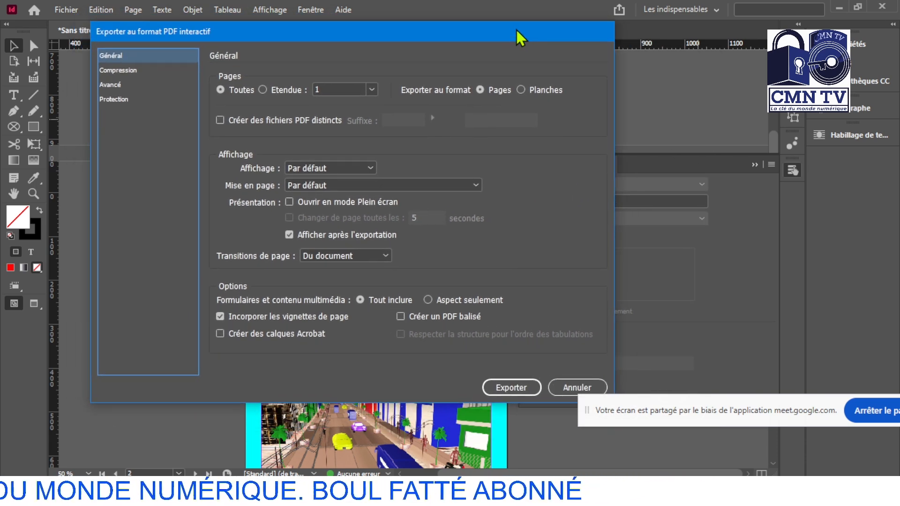
click(505, 393)
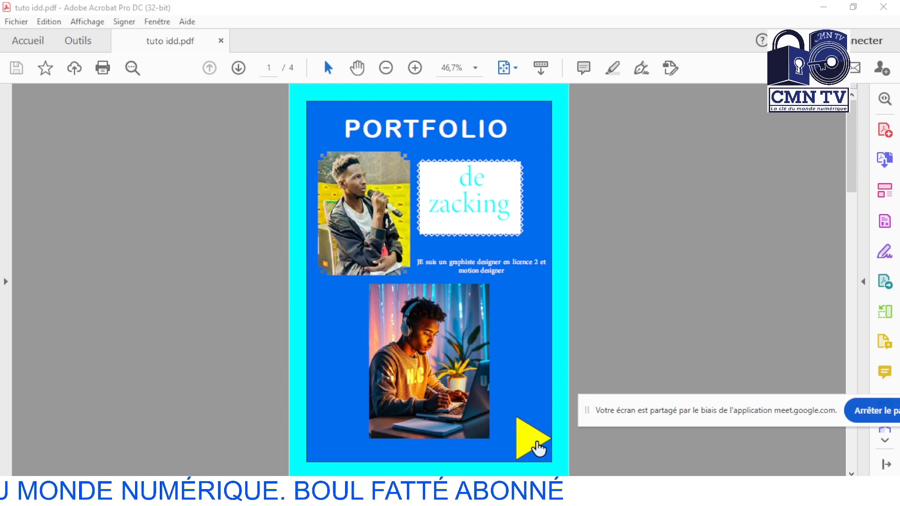
Step: Test the triangle buttons in the exported PDF by going back and forth between pages 1 and 2
click(537, 443)
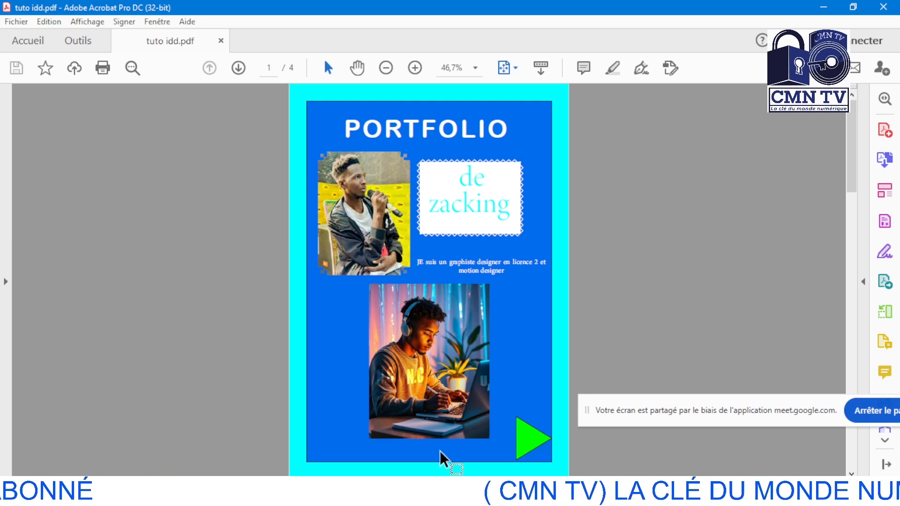
mouse_move(295, 492)
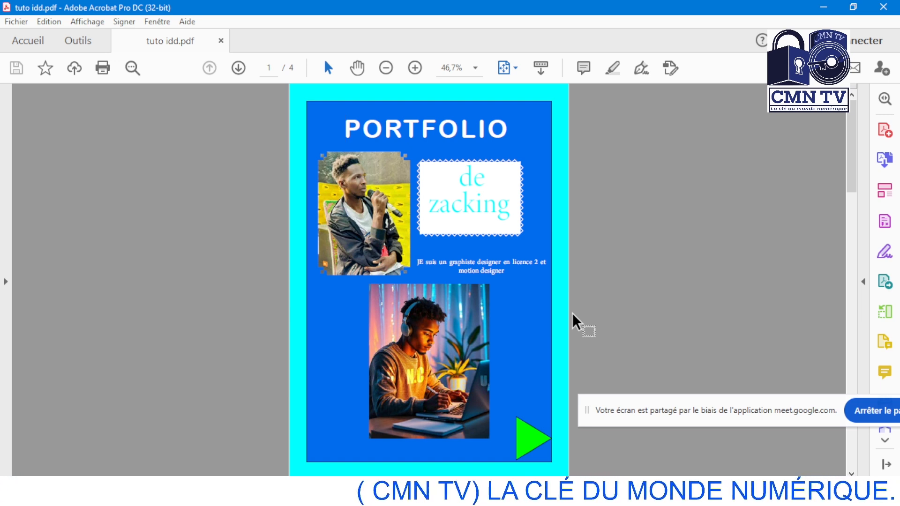
click(527, 441)
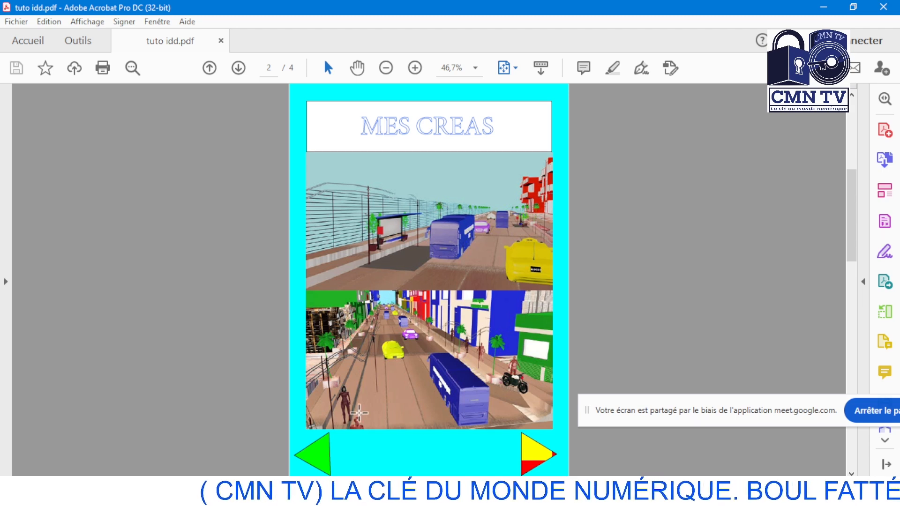
click(321, 457)
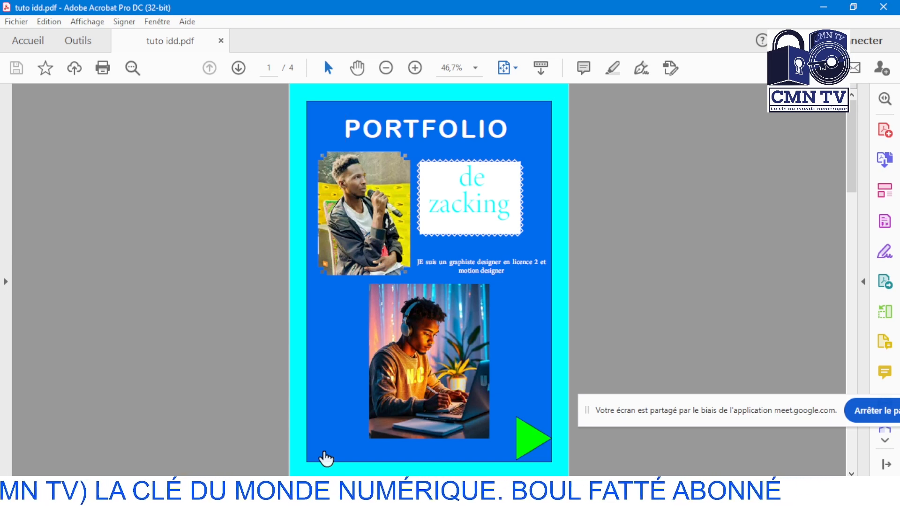
click(533, 440)
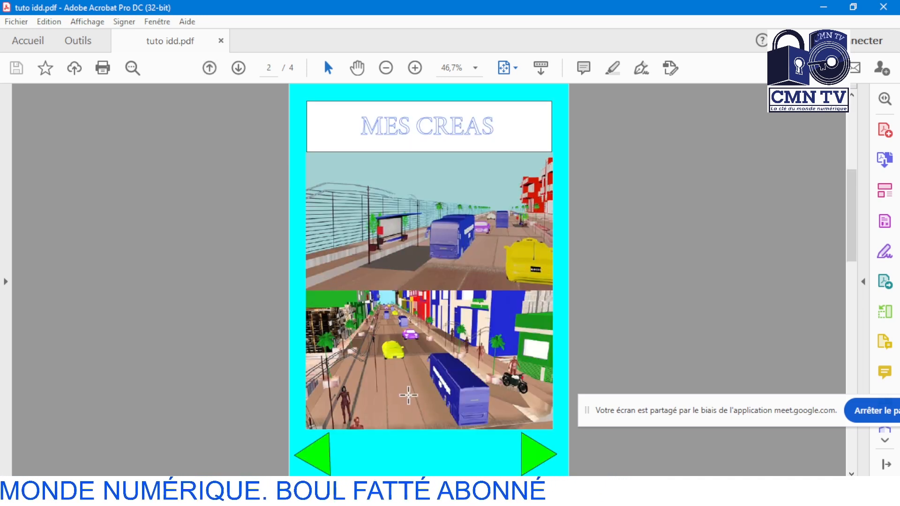
click(316, 463)
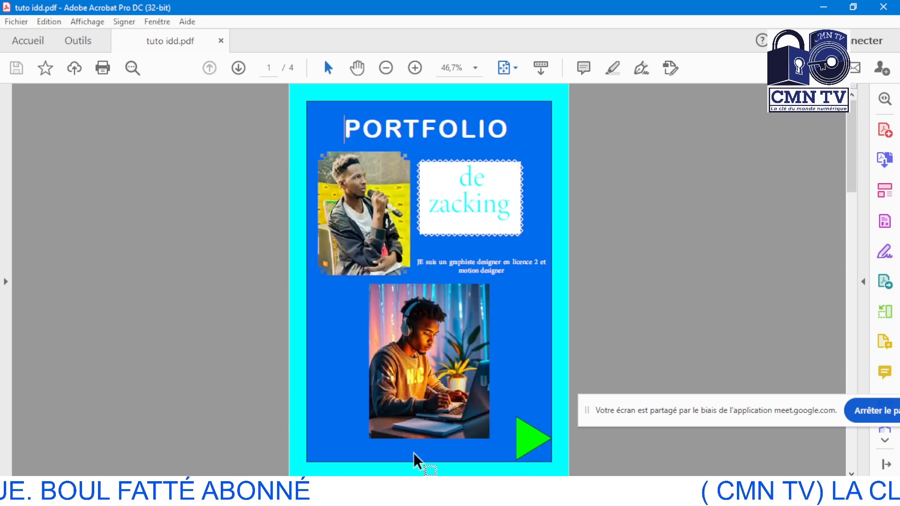
click(539, 453)
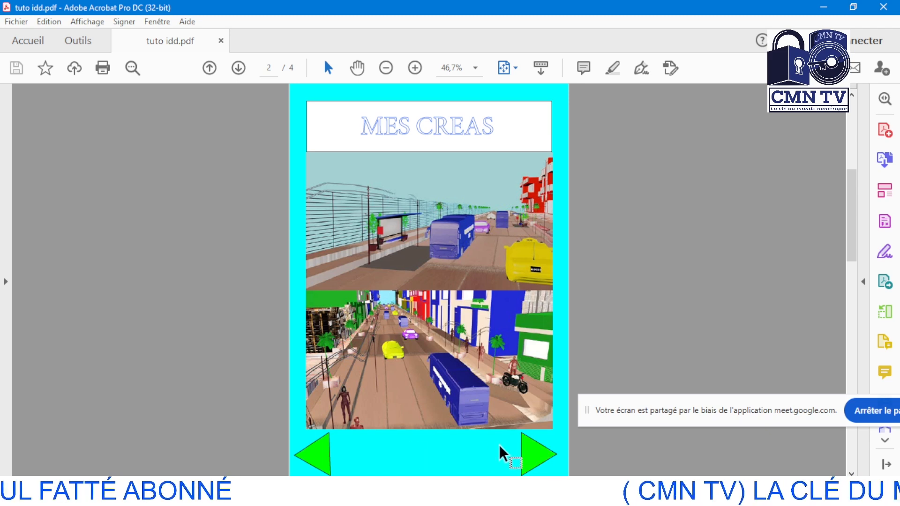
Step: Advance from page 2 to page 4 with the right-pointing triangles and try that button on the last page
click(538, 456)
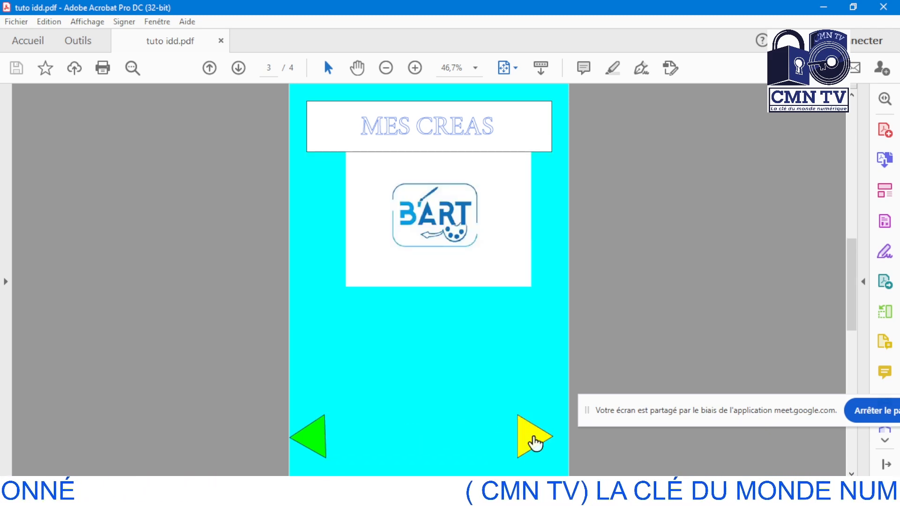
click(534, 442)
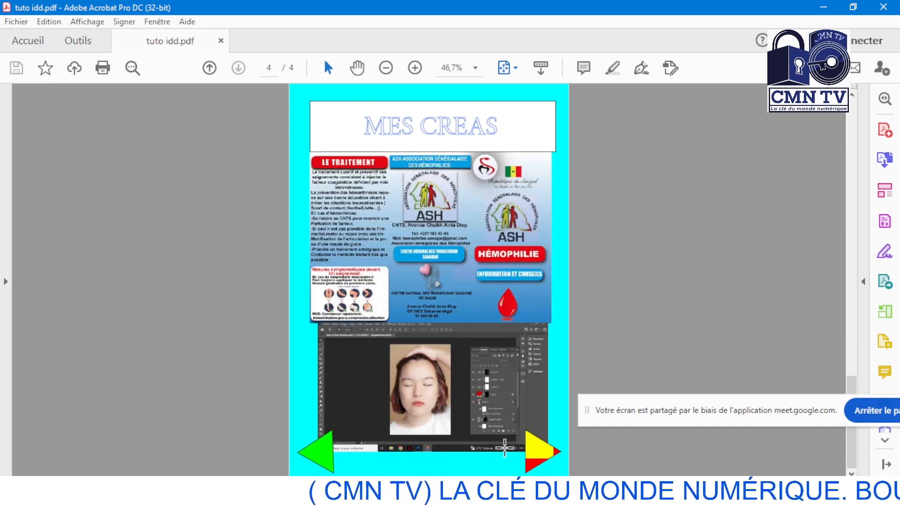
click(535, 460)
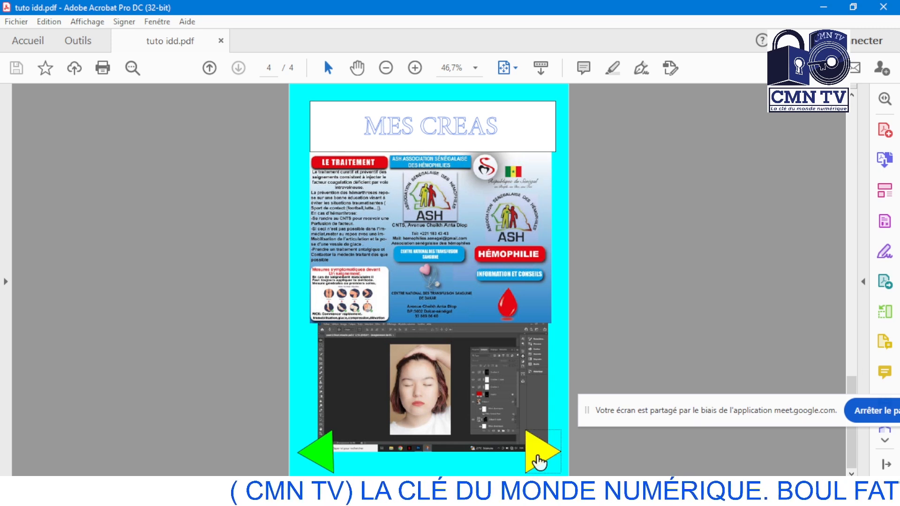
click(539, 460)
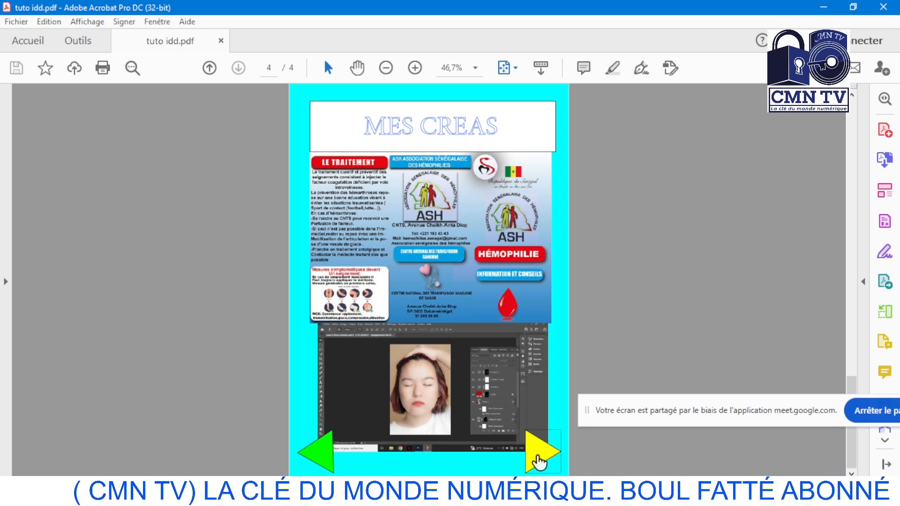
Step: Return from page 4 to page 1 with the left-pointing triangles, then close the exported PDF
click(319, 457)
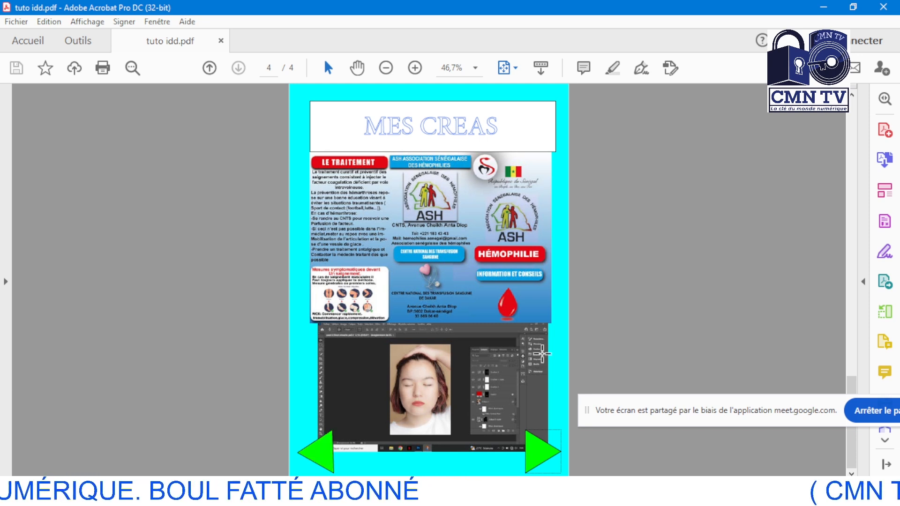
key(End)
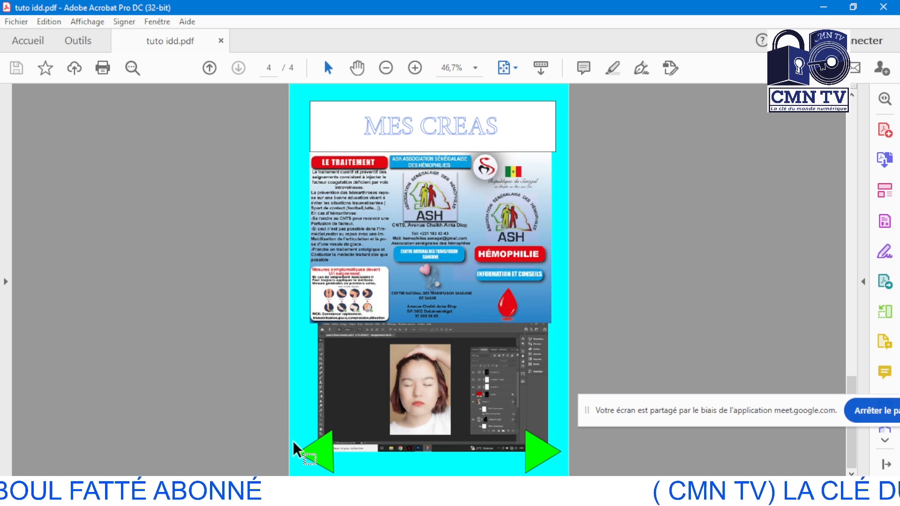
click(318, 457)
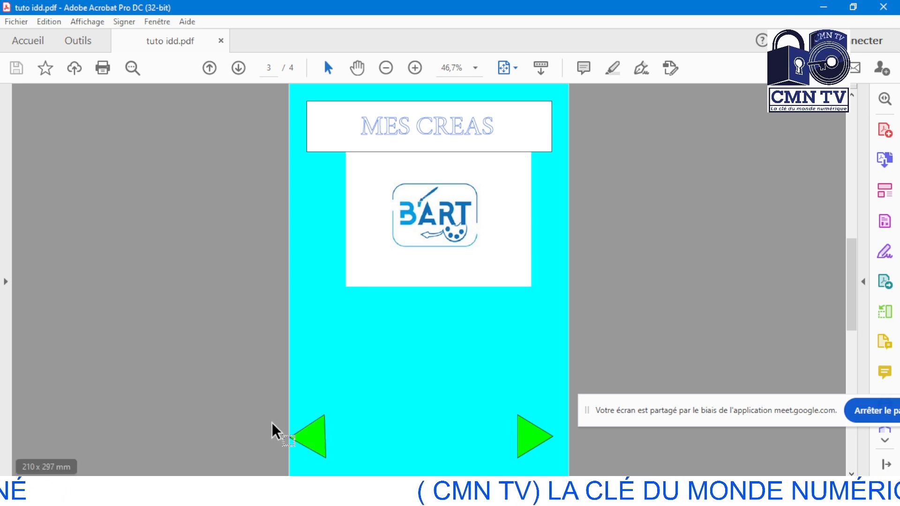
click(313, 443)
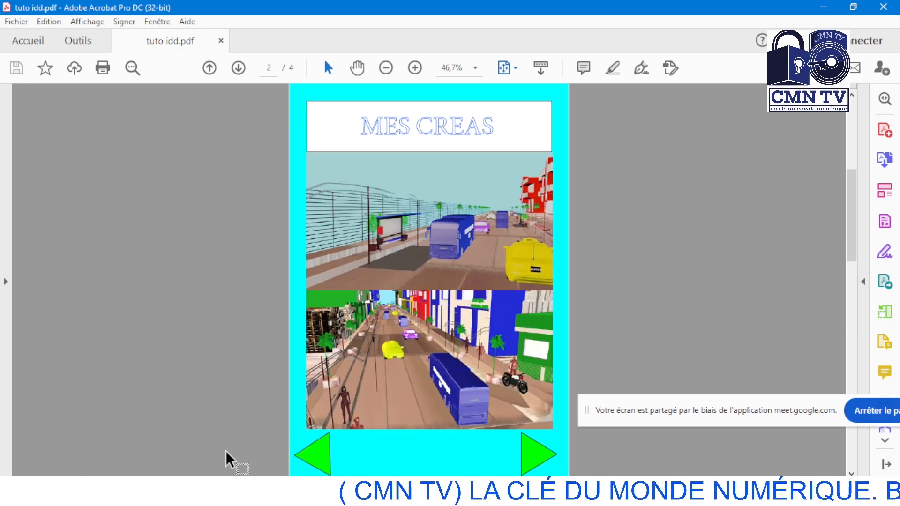
click(319, 452)
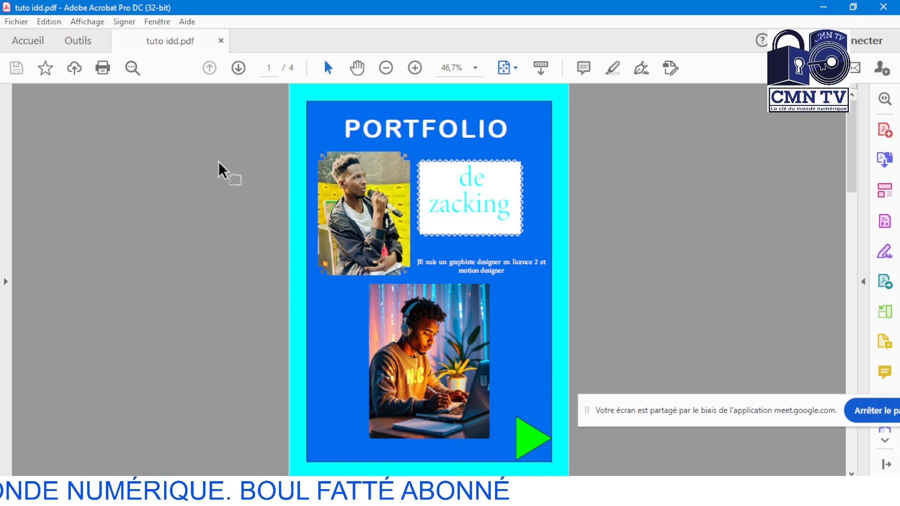
click(884, 7)
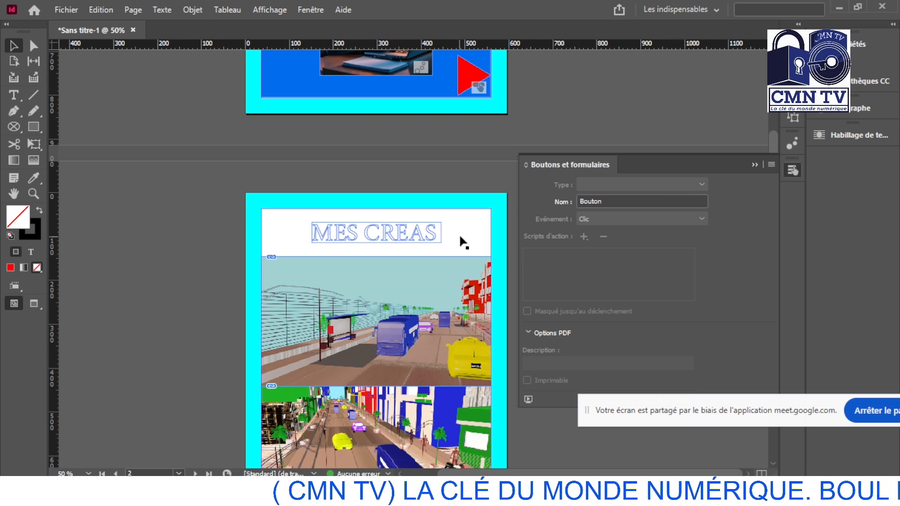
Step: Select the portrait screenshot image on page 4 of the InDesign document
scroll(461, 241, down, 10)
scroll(461, 241, down, 10)
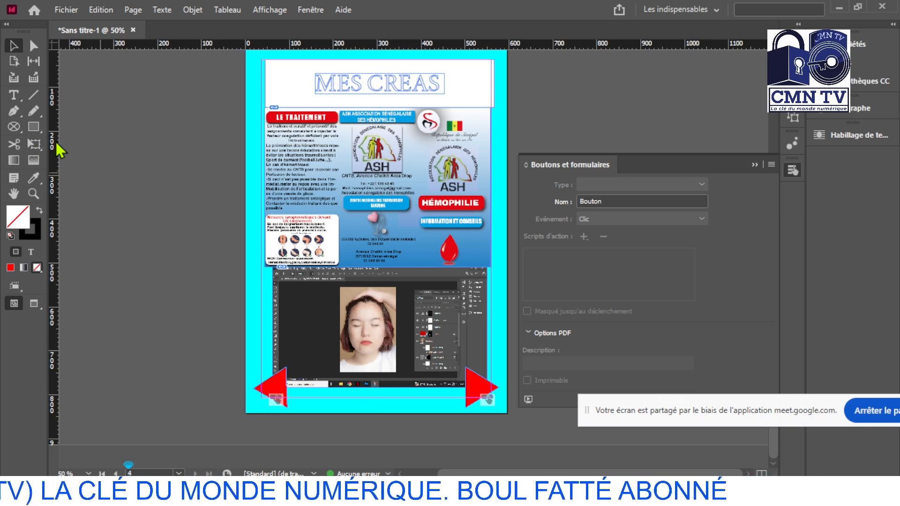
click(318, 328)
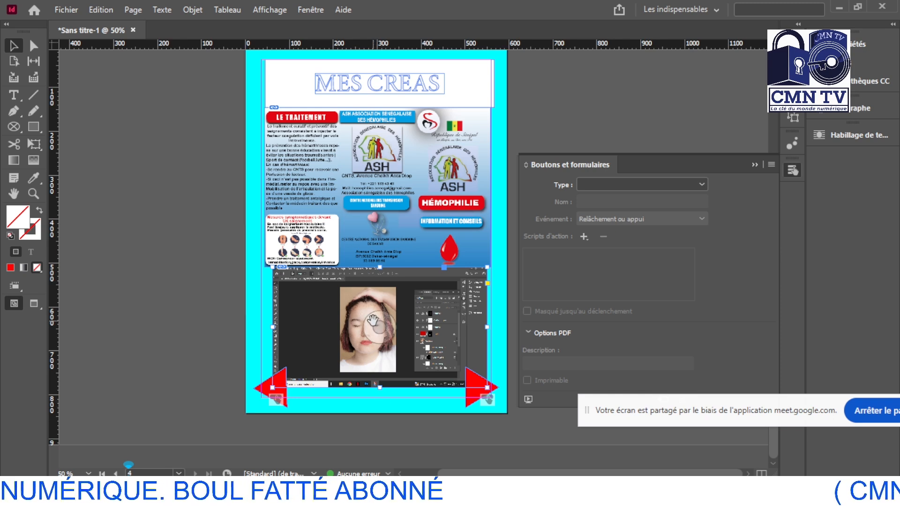
Step: Convert the selected portrait screenshot on page 4 into a button and set its event to Clic
right_click(341, 331)
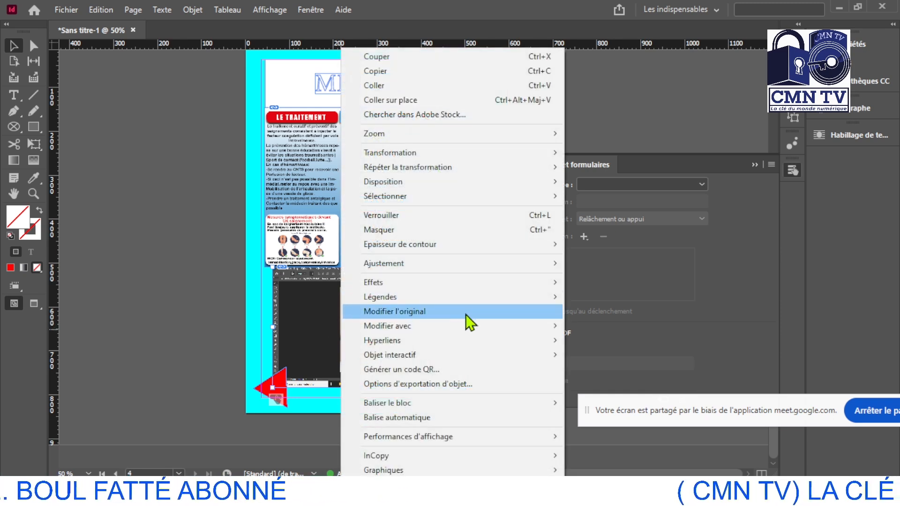
mouse_move(453, 357)
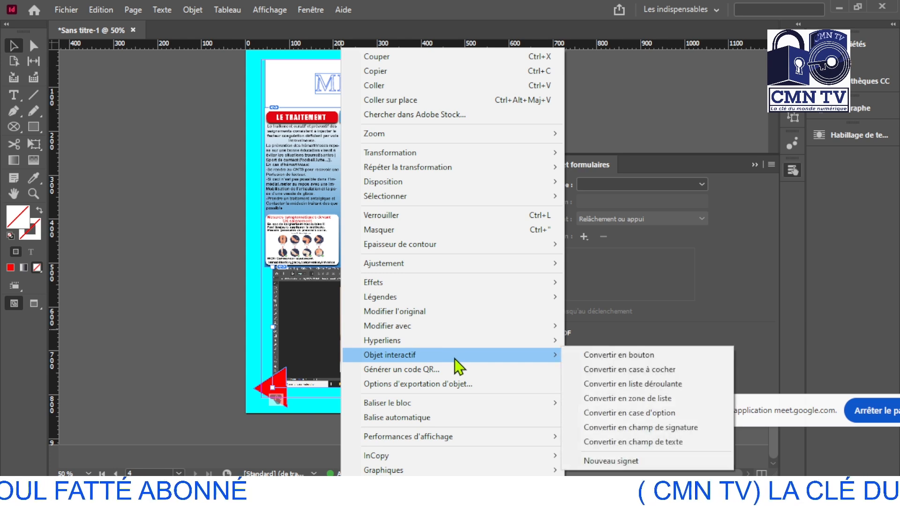
click(653, 359)
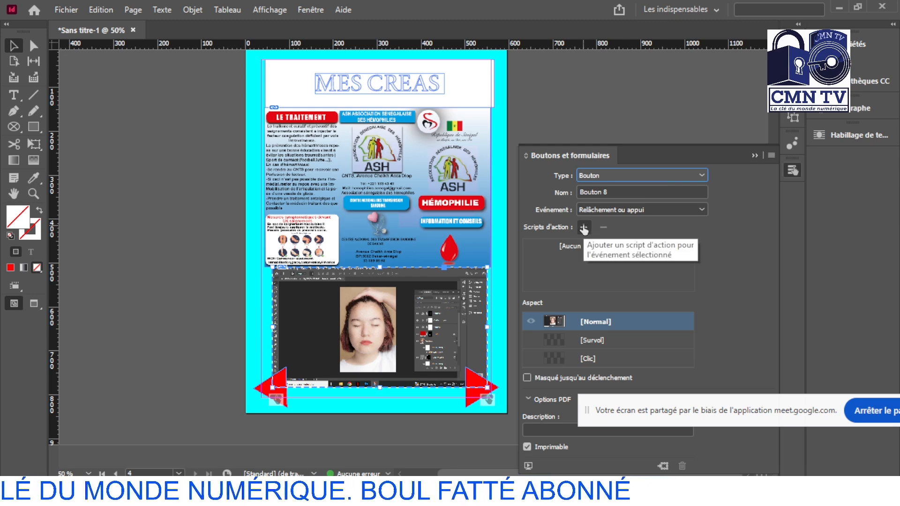
click(680, 213)
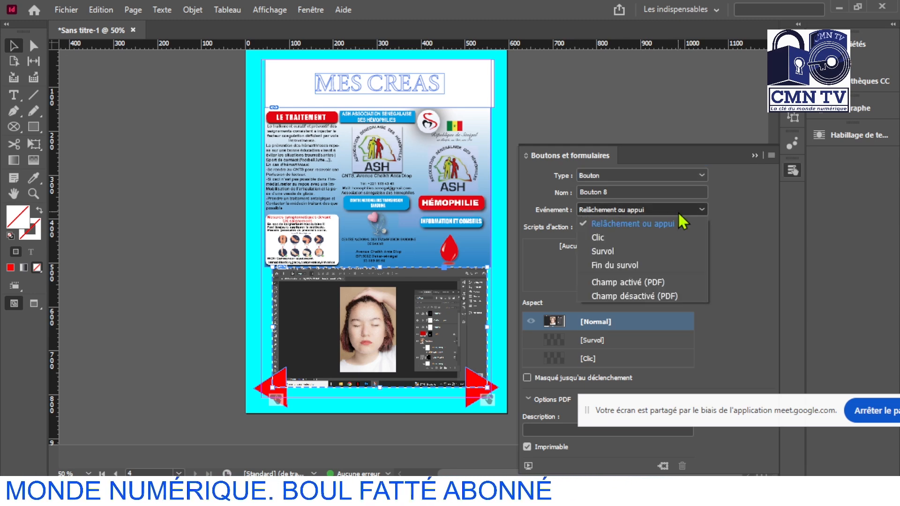
click(598, 238)
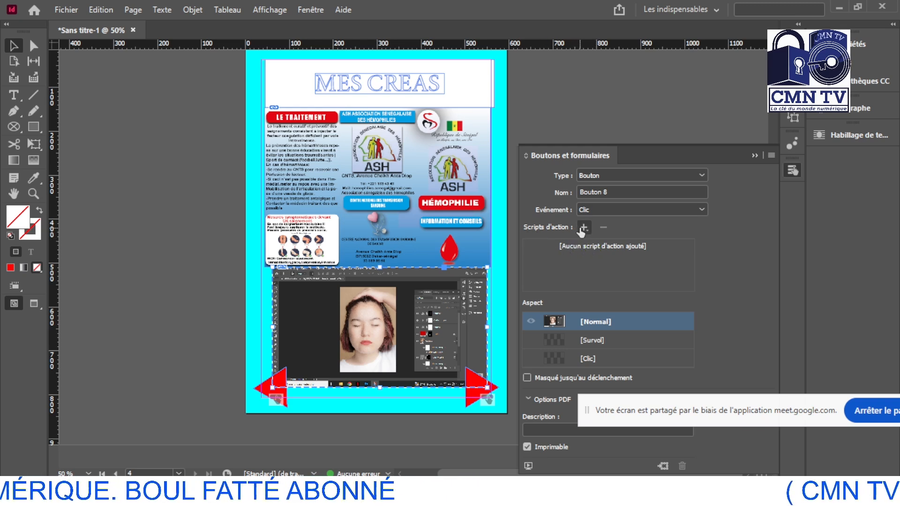
Step: Add an "Atteindre l'URL" action to the portrait screenshot button and open its URL for editing
click(583, 230)
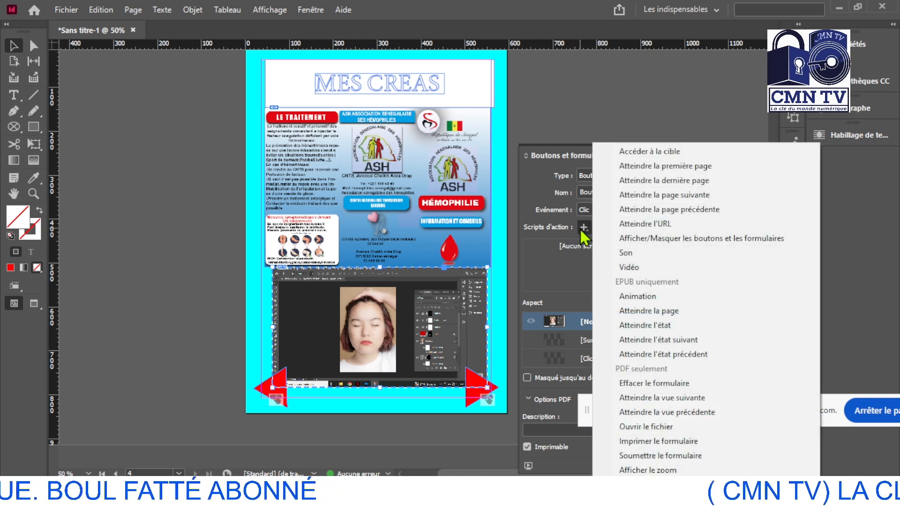
click(655, 227)
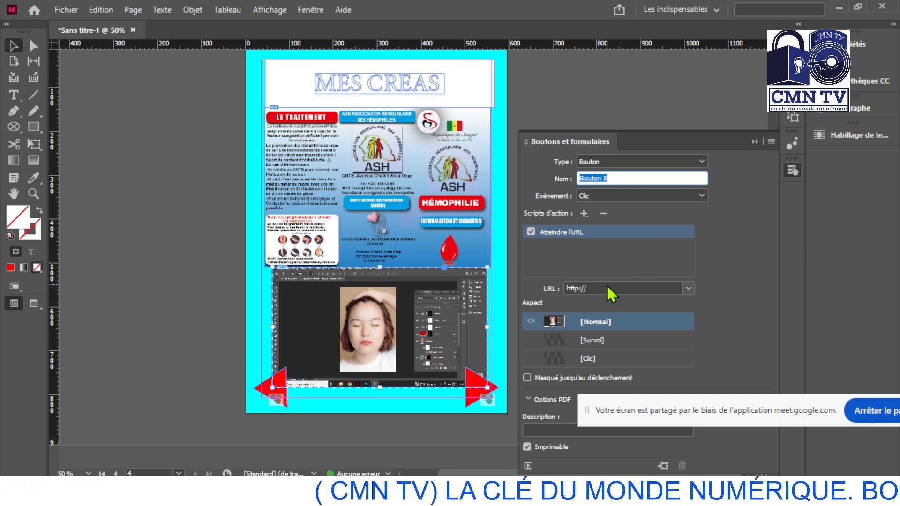
click(608, 289)
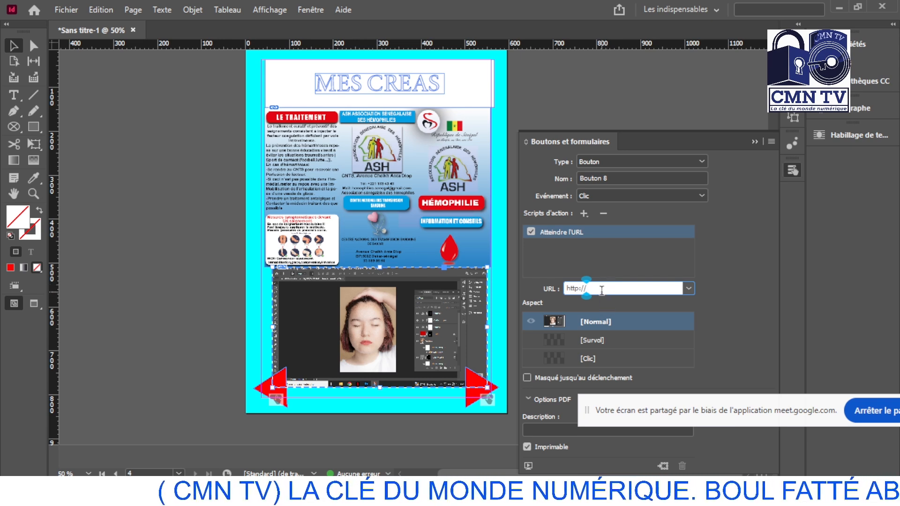
Step: Switch to Chrome, open YouTube in a new tab and go to the signed-in account's own channel page
mouse_move(298, 494)
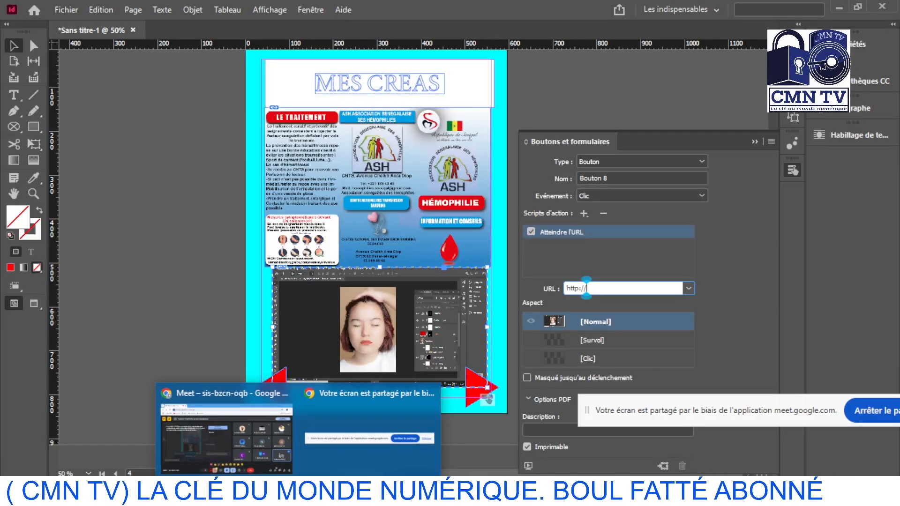
click(280, 464)
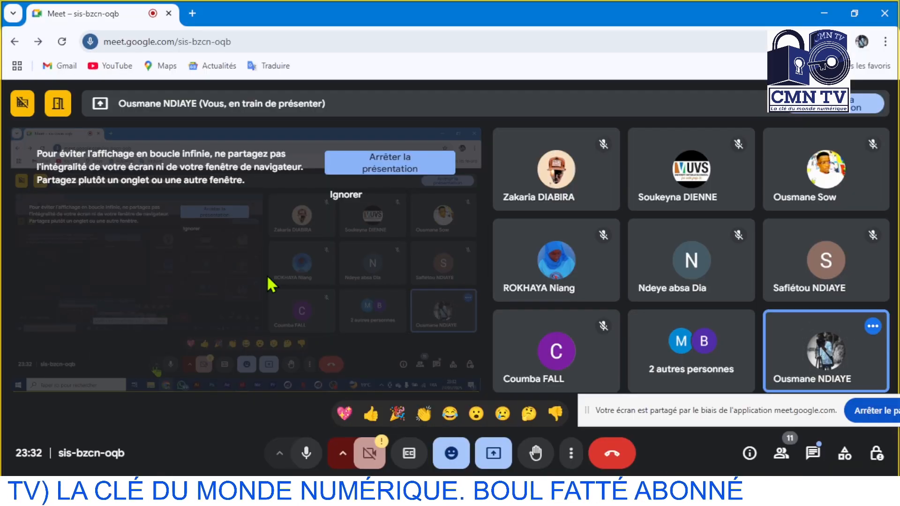
click(192, 16)
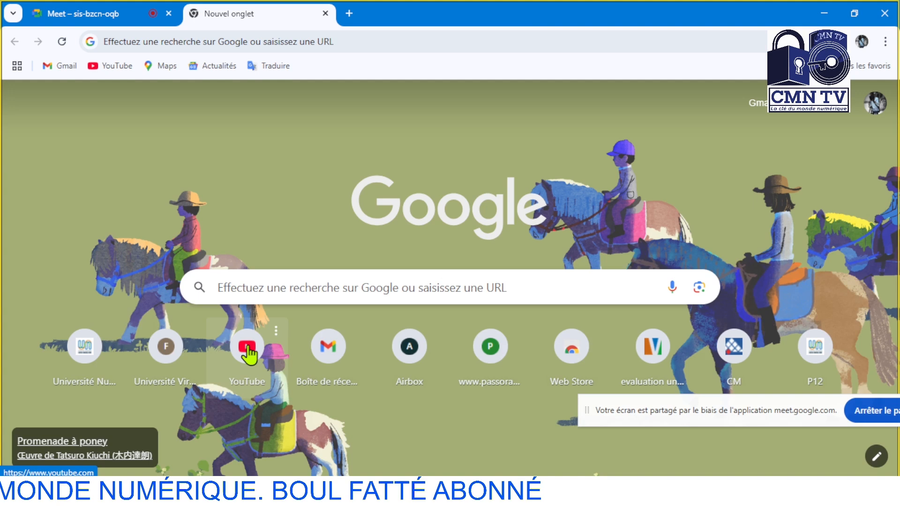
click(247, 349)
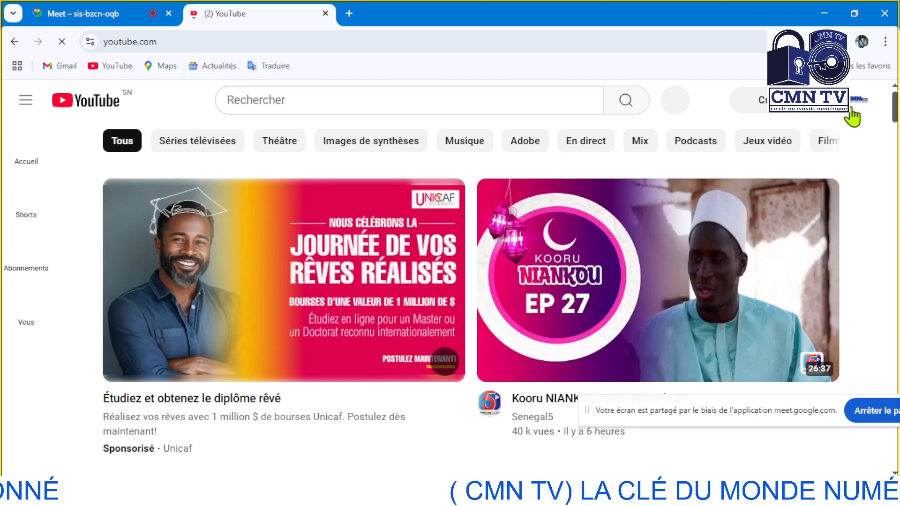
click(855, 107)
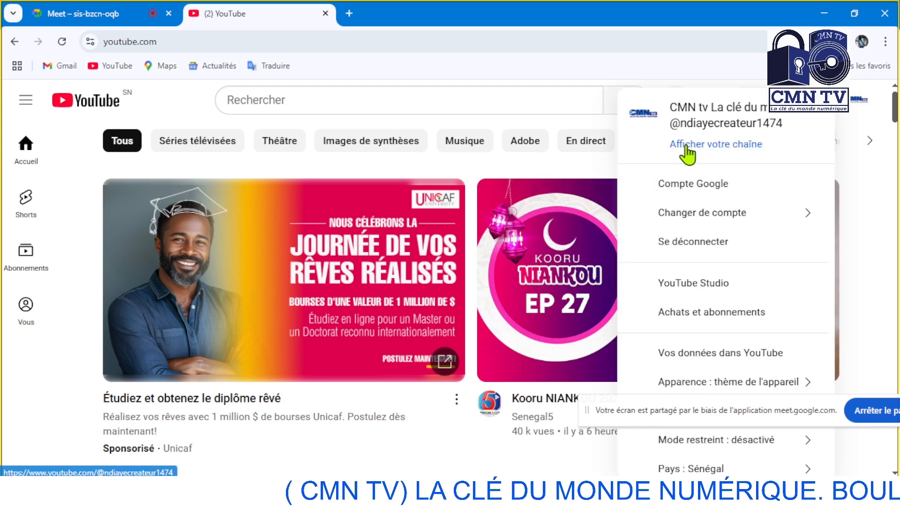
click(685, 146)
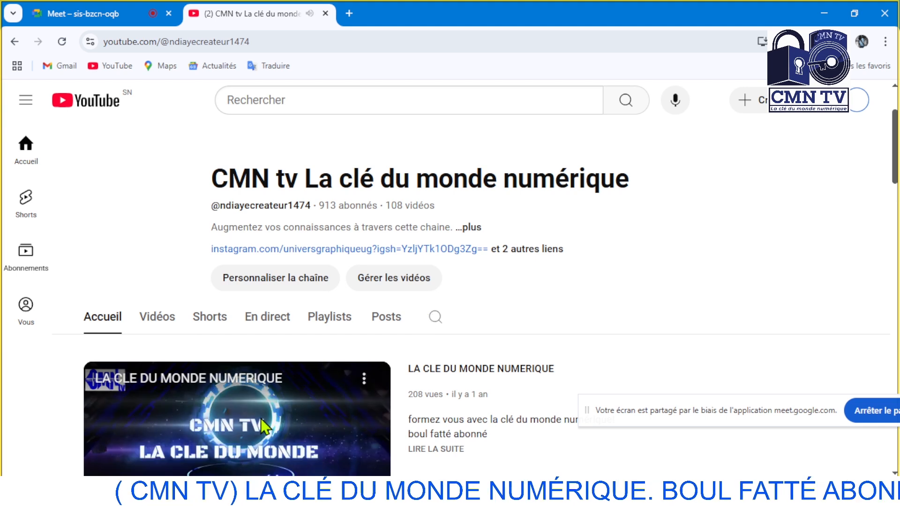
Step: Look over the channel's home page and open its customization page in YouTube Studio
scroll(263, 425, down, 5)
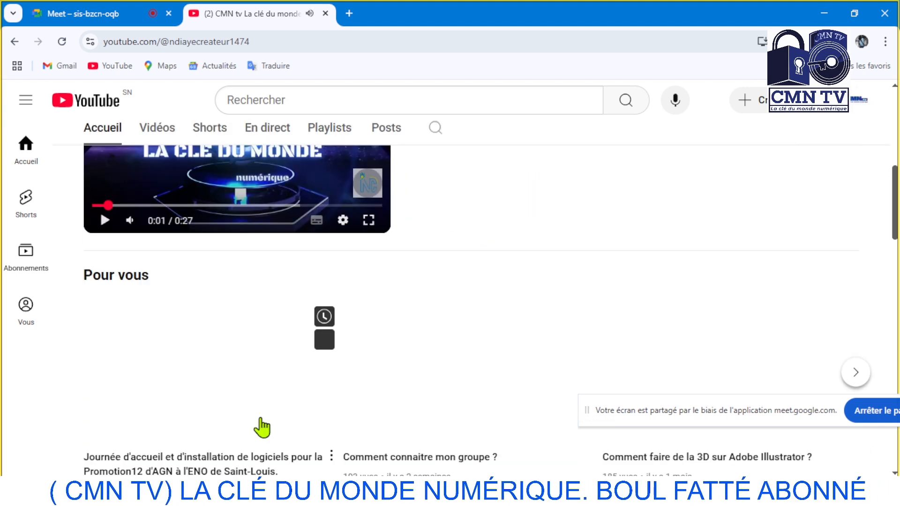
scroll(262, 426, down, 2)
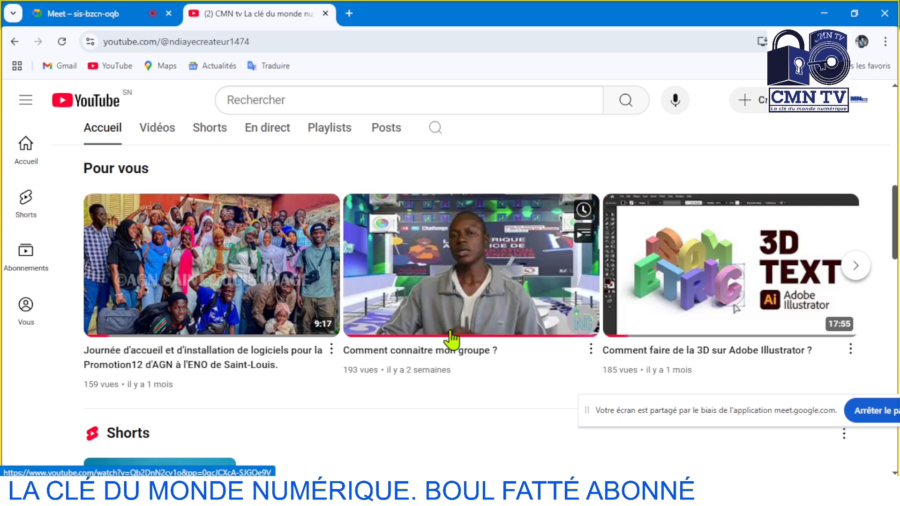
scroll(609, 319, down, 2)
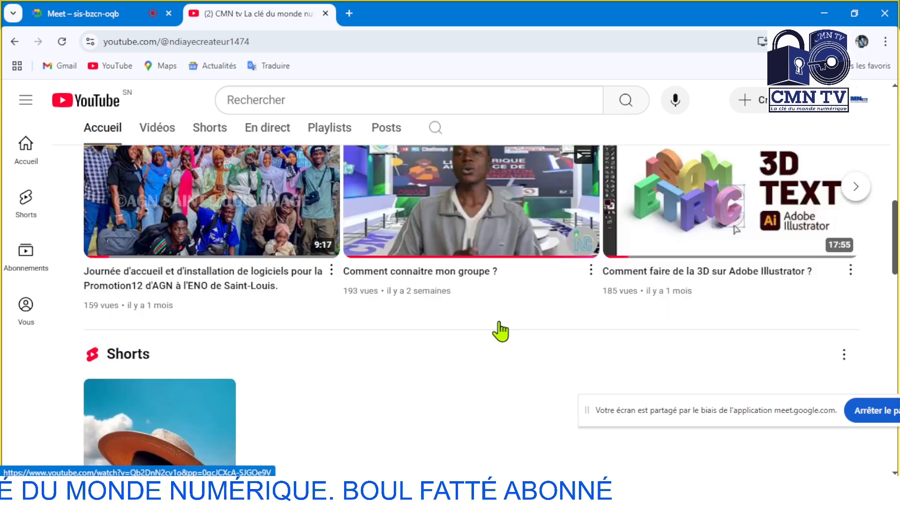
scroll(501, 332, up, 2)
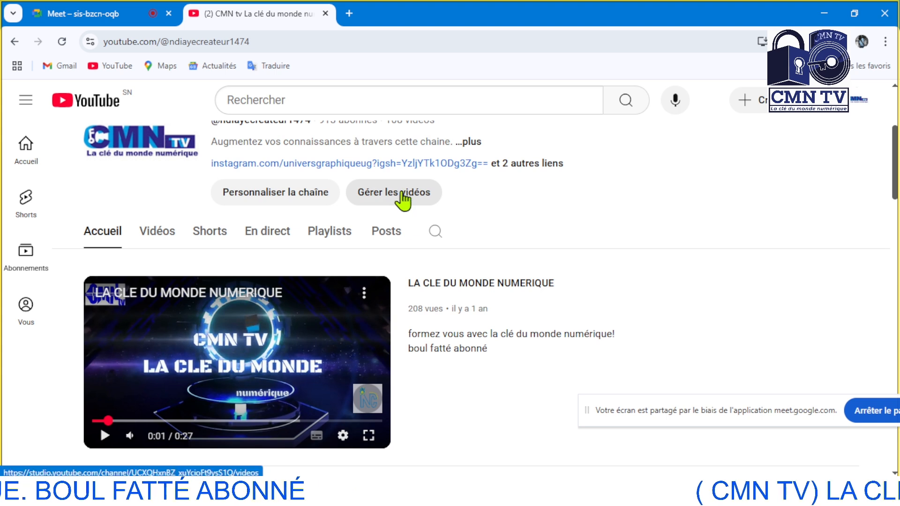
click(286, 193)
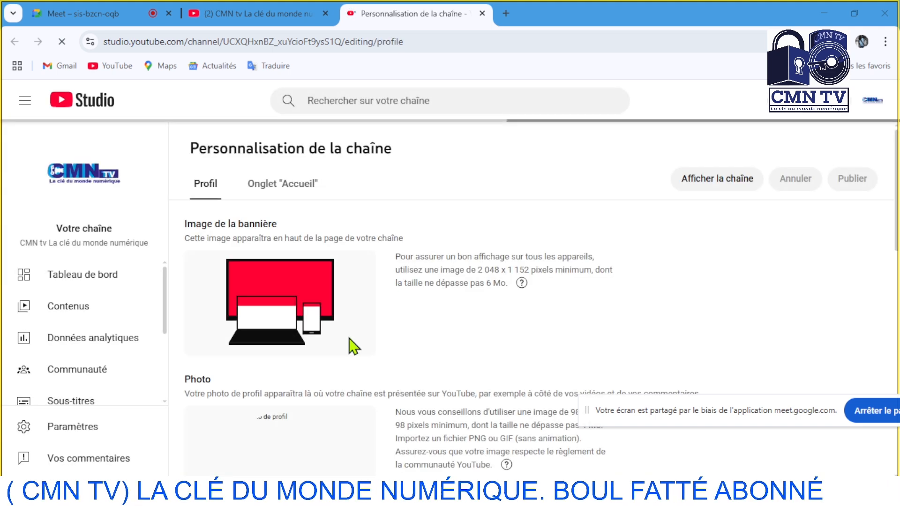
Step: Copy the channel's handle-based YouTube address from the profile settings and close the customization page
scroll(353, 347, down, 8)
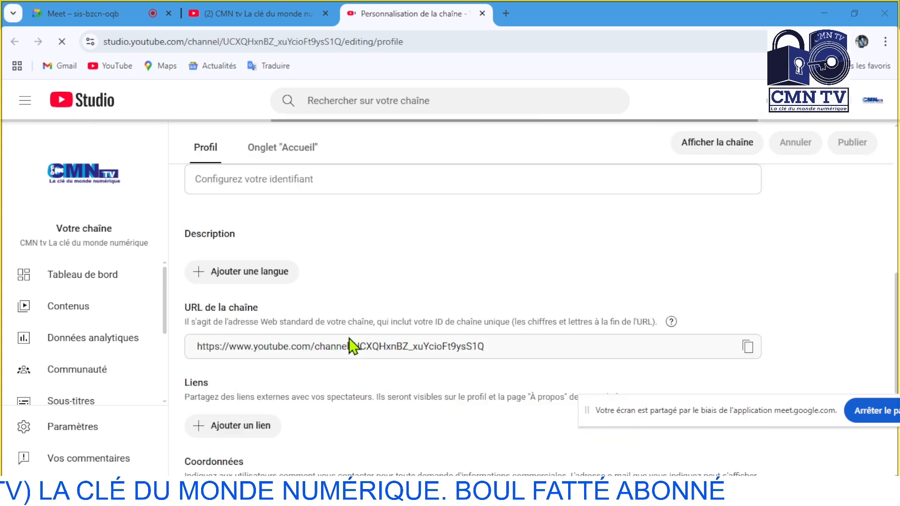
scroll(352, 347, down, 4)
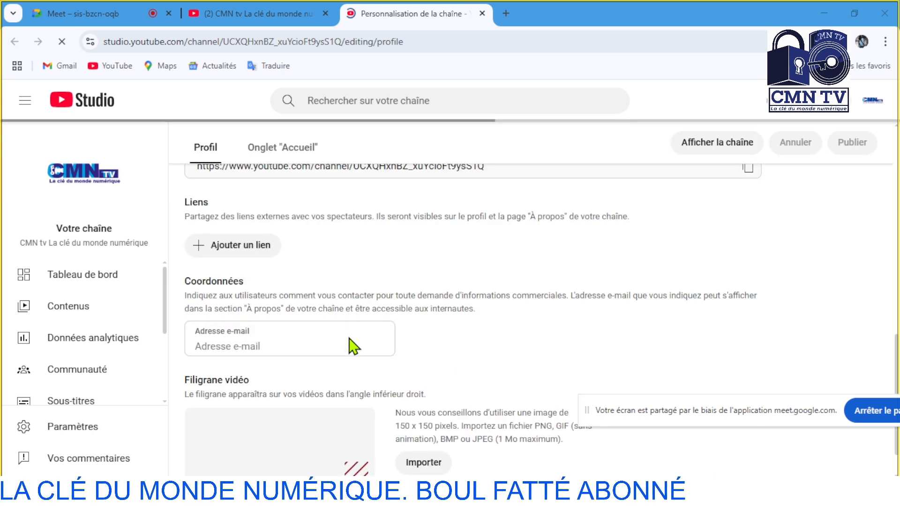
scroll(511, 309, down, 1)
scroll(487, 304, up, 2)
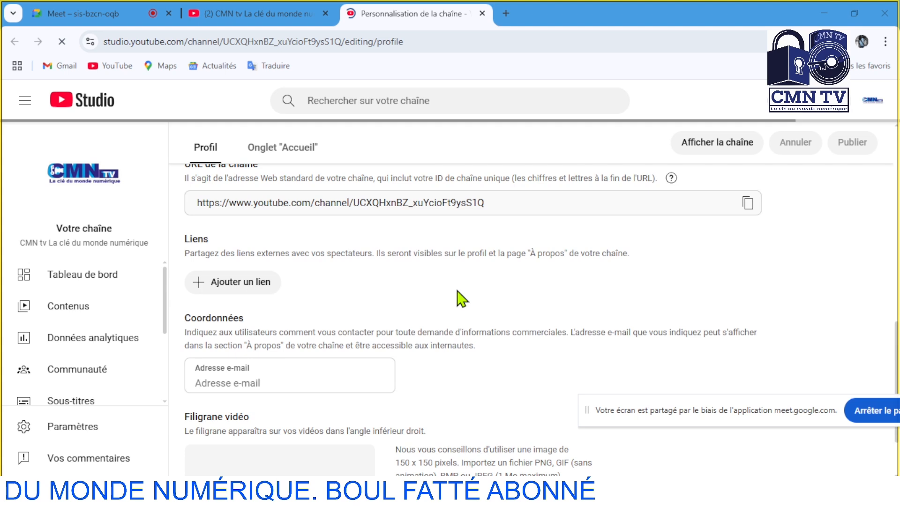
scroll(497, 258, up, 1)
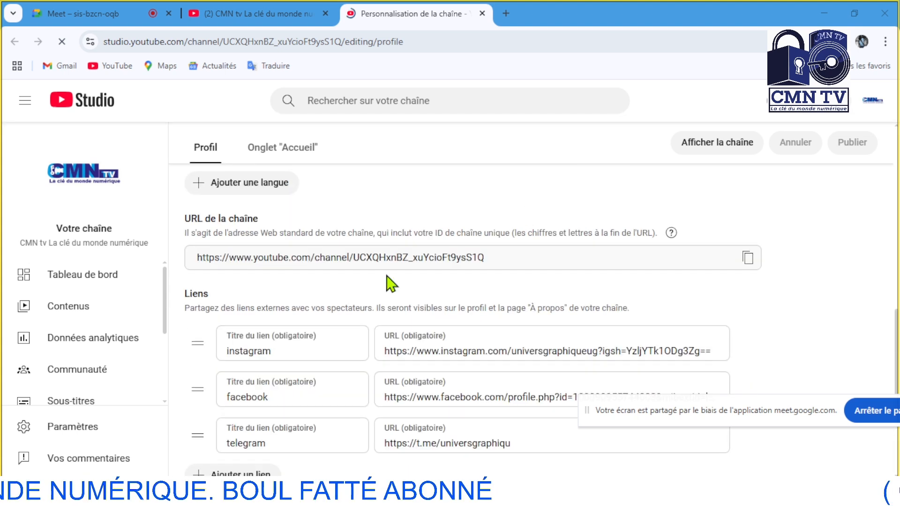
scroll(525, 370, down, 1)
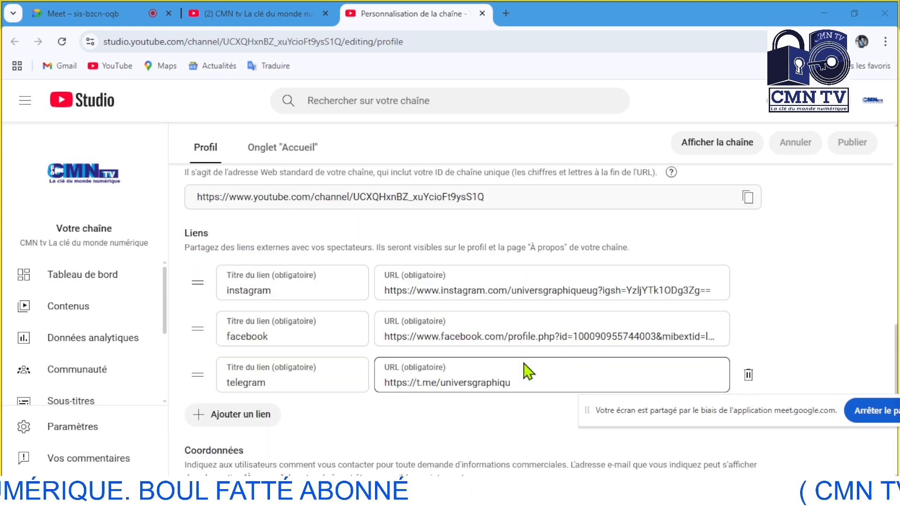
scroll(513, 412, up, 3)
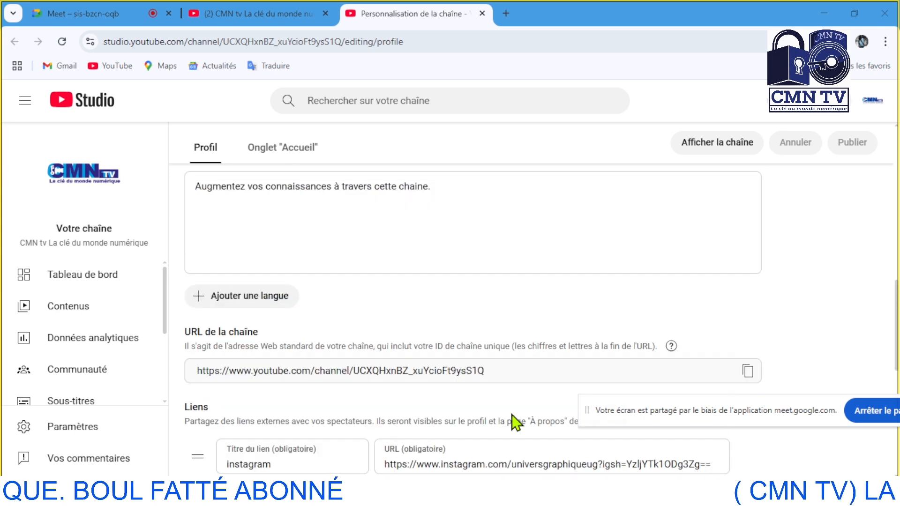
scroll(480, 282, up, 3)
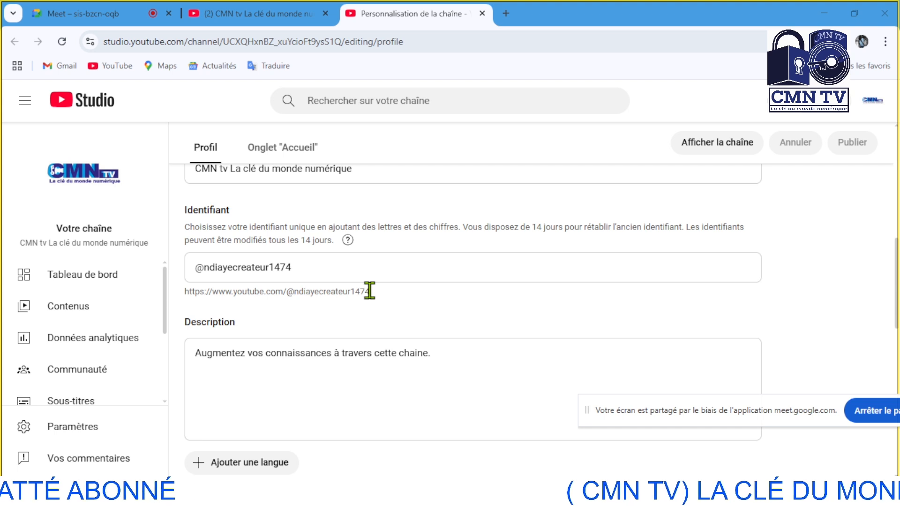
drag(369, 291, 184, 294)
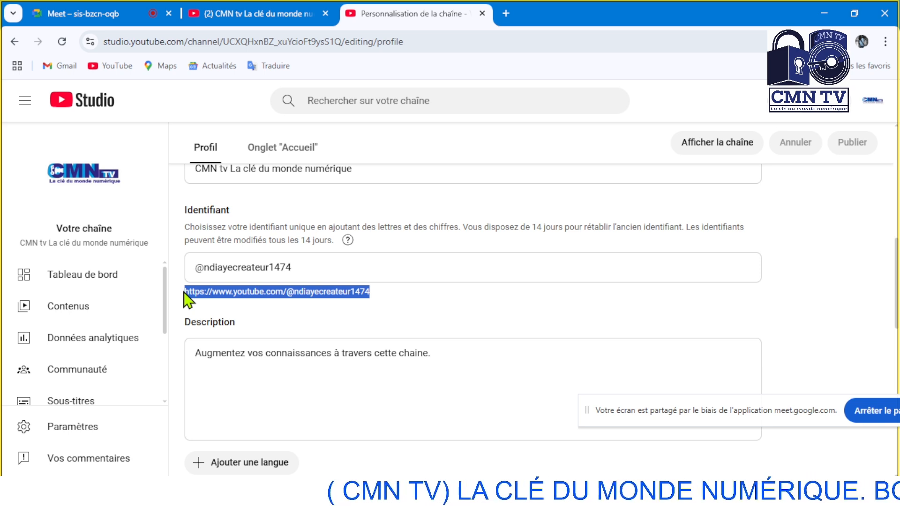
click(482, 14)
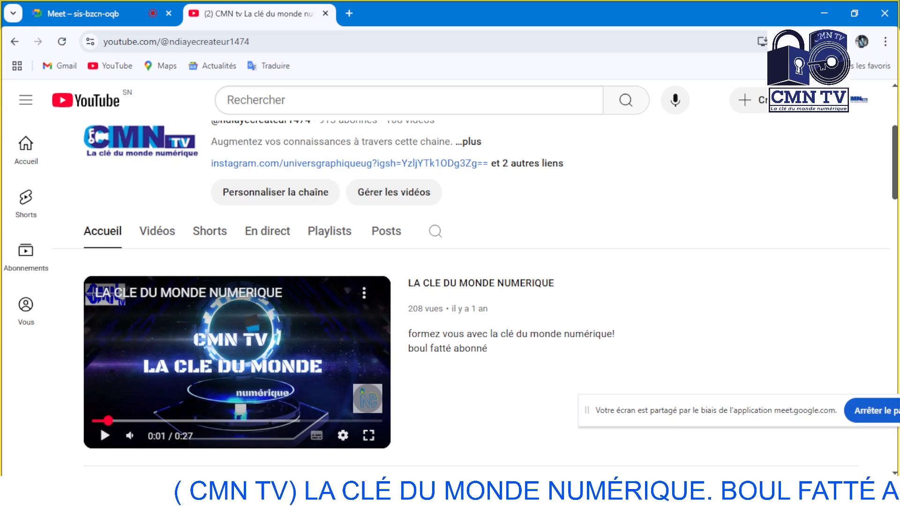
Step: Switch back to InDesign and set the portrait screenshot button's URL to the copied YouTube channel address
mouse_move(441, 496)
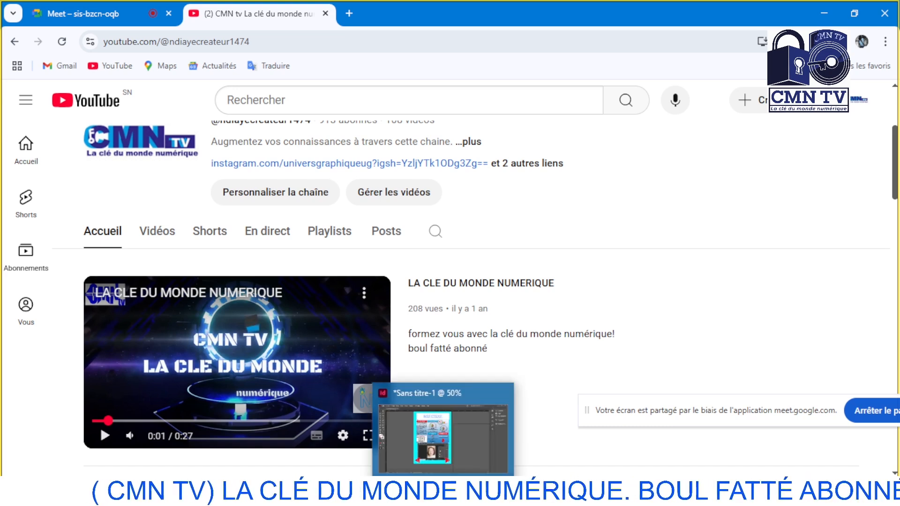
click(432, 440)
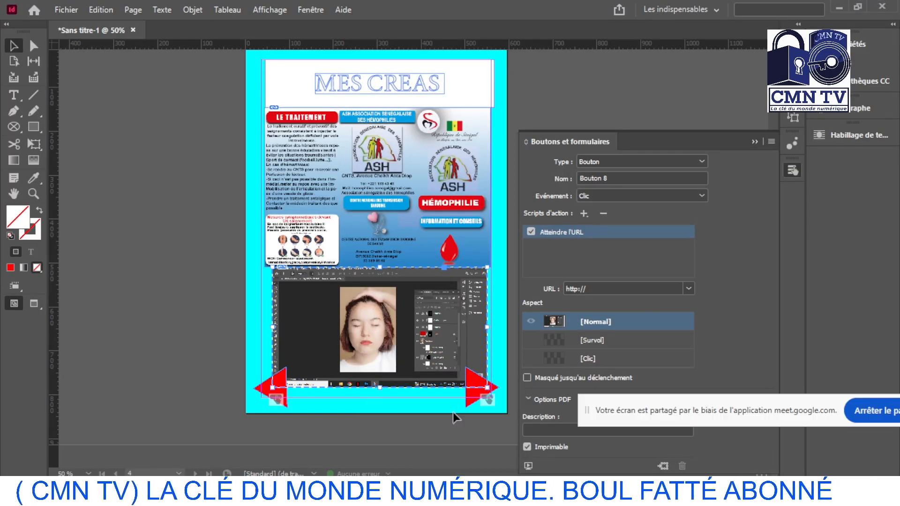
click(599, 287)
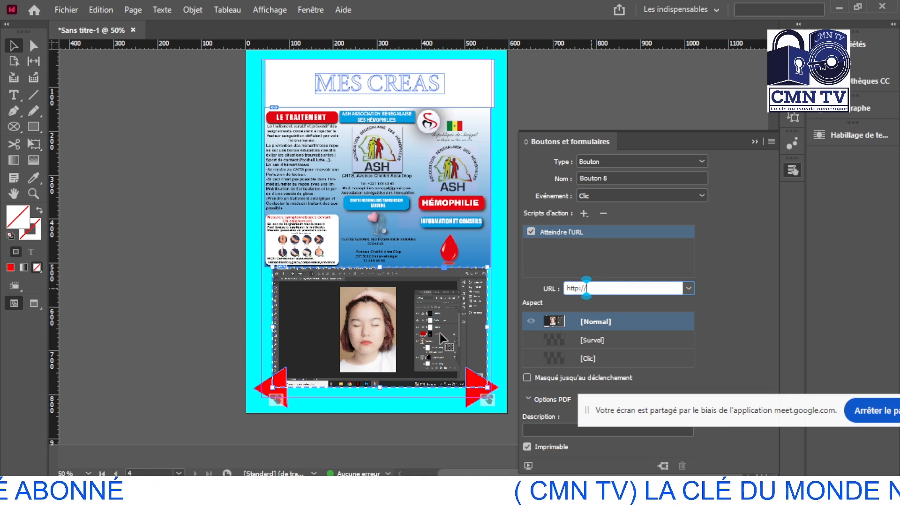
mouse_move(298, 497)
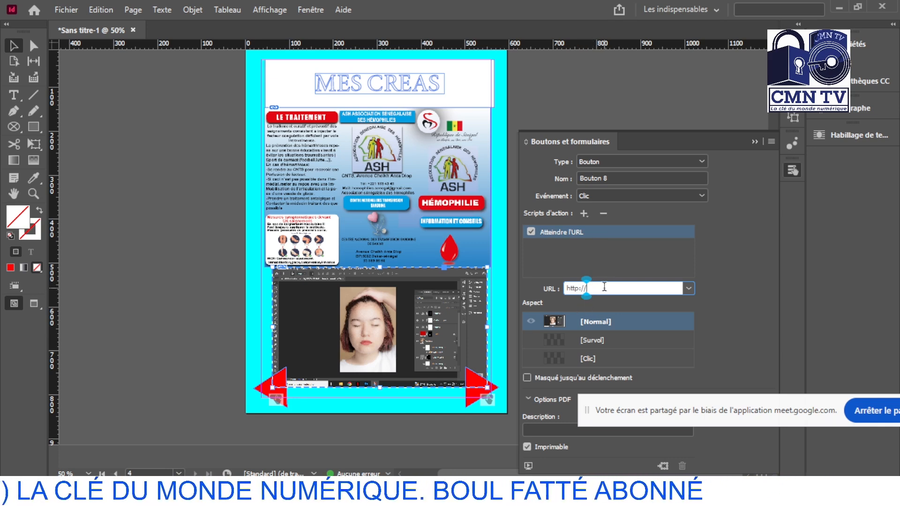
key(BackSpace)
key(BackSpace)
key(BackSpace)
key(BackSpace)
key(BackSpace)
key(BackSpace)
key(BackSpace)
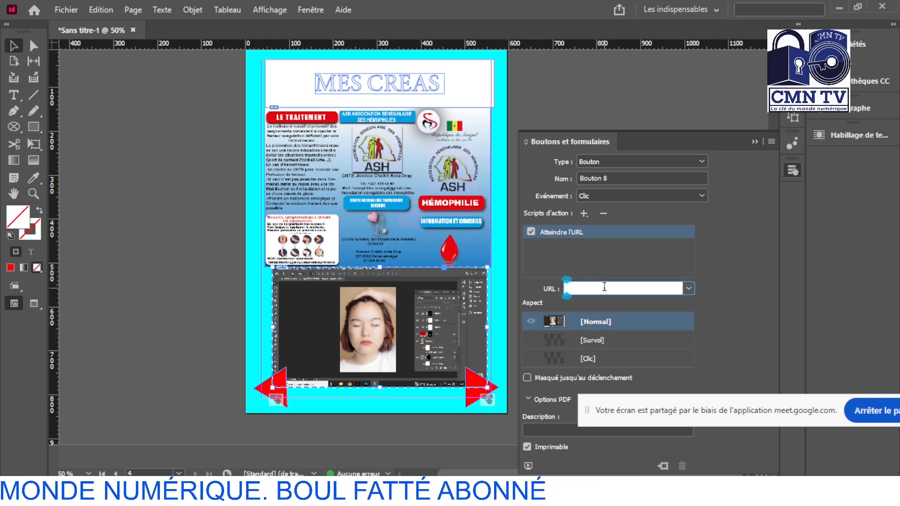
key(ctrl+v)
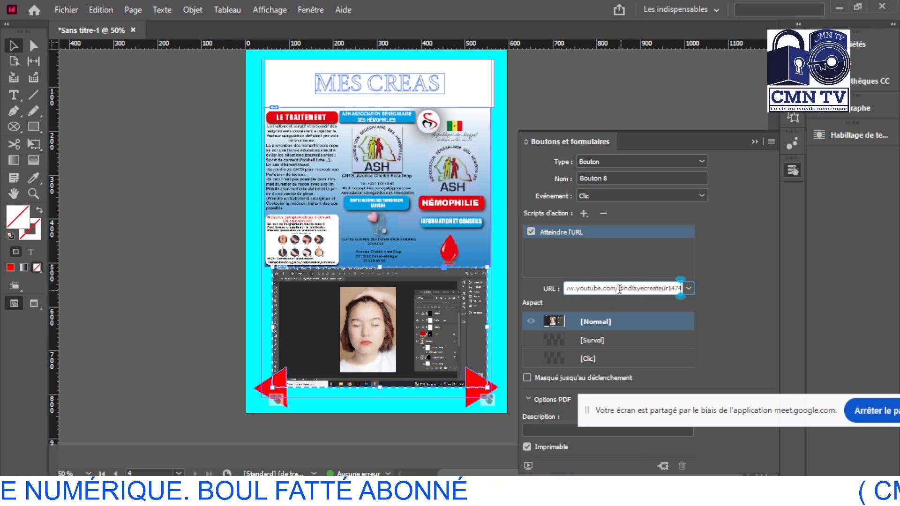
mouse_move(606, 289)
mouse_down()
mouse_move(632, 290)
mouse_move(623, 291)
mouse_up()
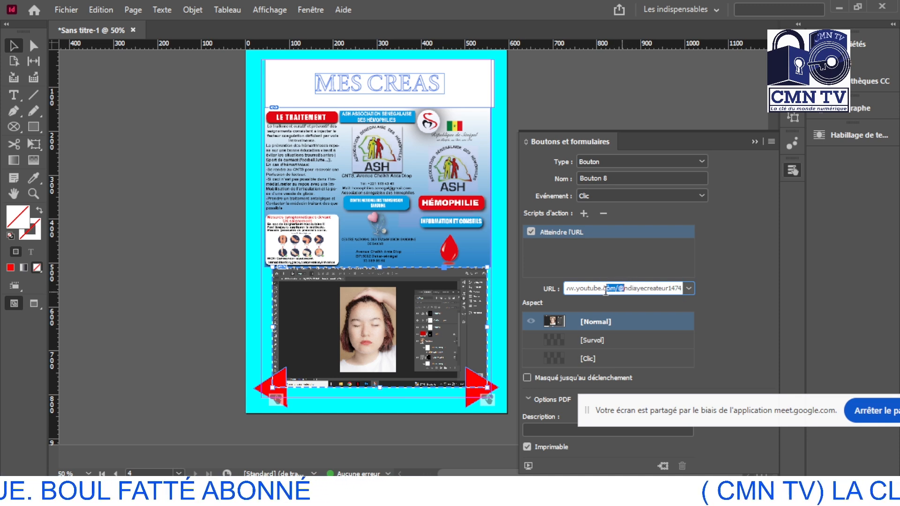
Step: Check the portrait screenshot button's URL, add a [Survol] state to the button and set that state's opacity to 38%
click(688, 288)
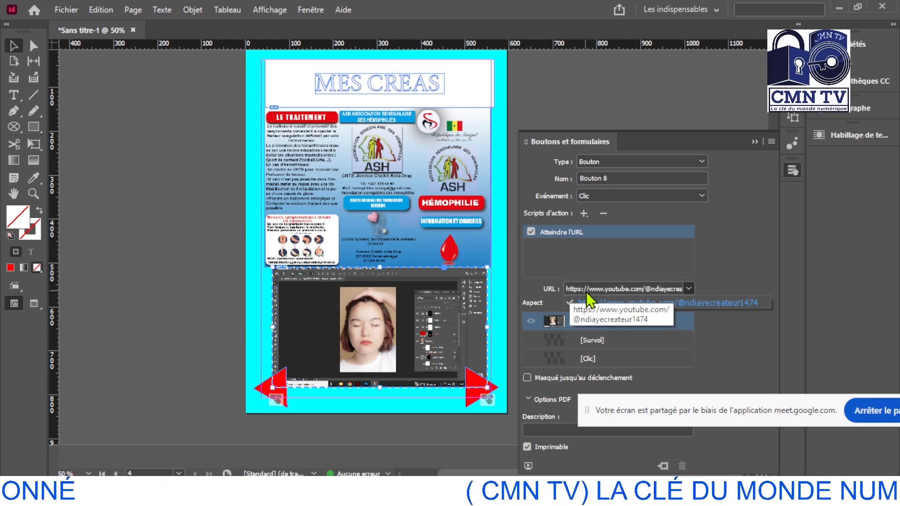
click(688, 289)
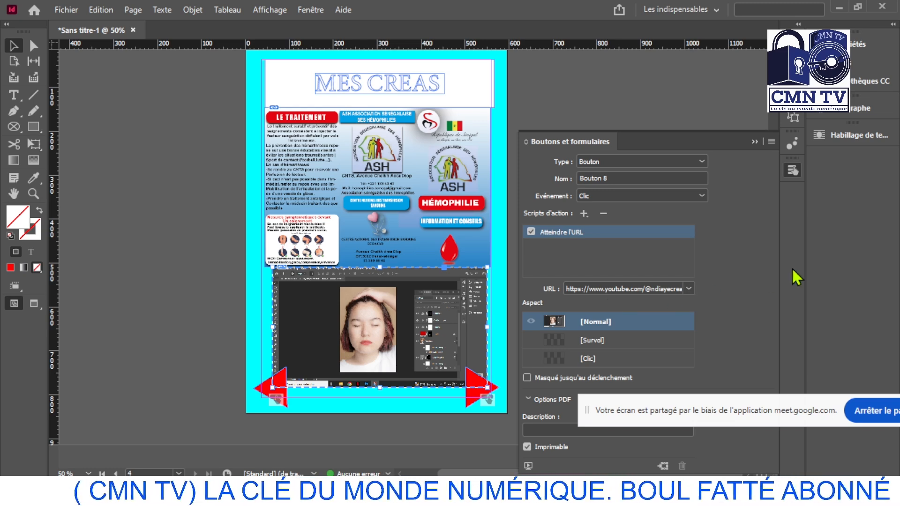
click(558, 337)
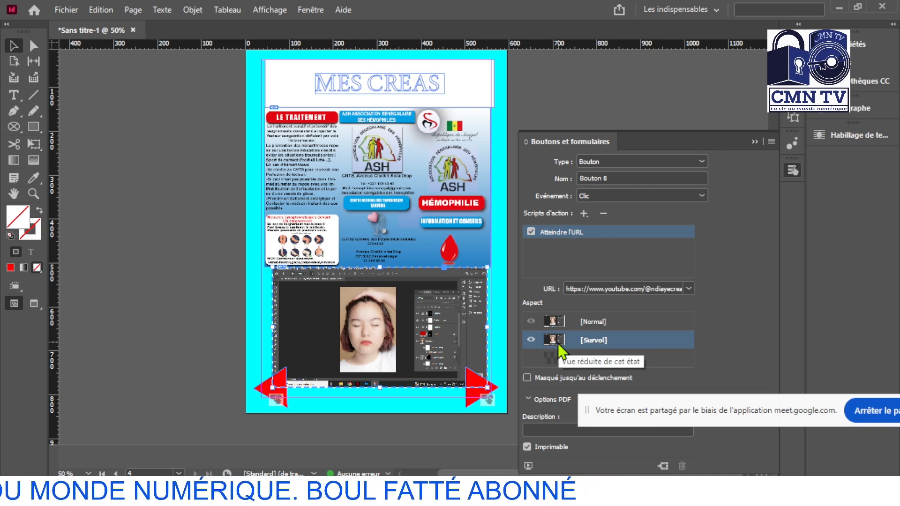
drag(724, 133, 580, 97)
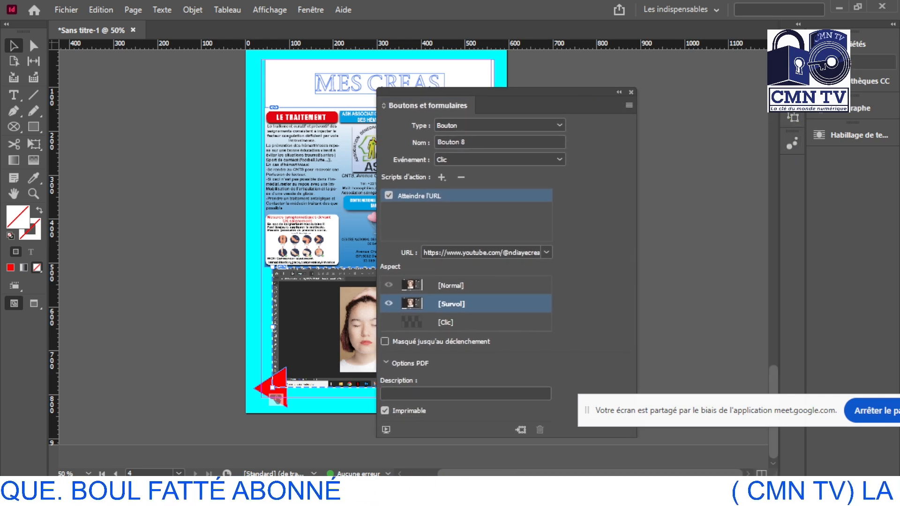
click(838, 44)
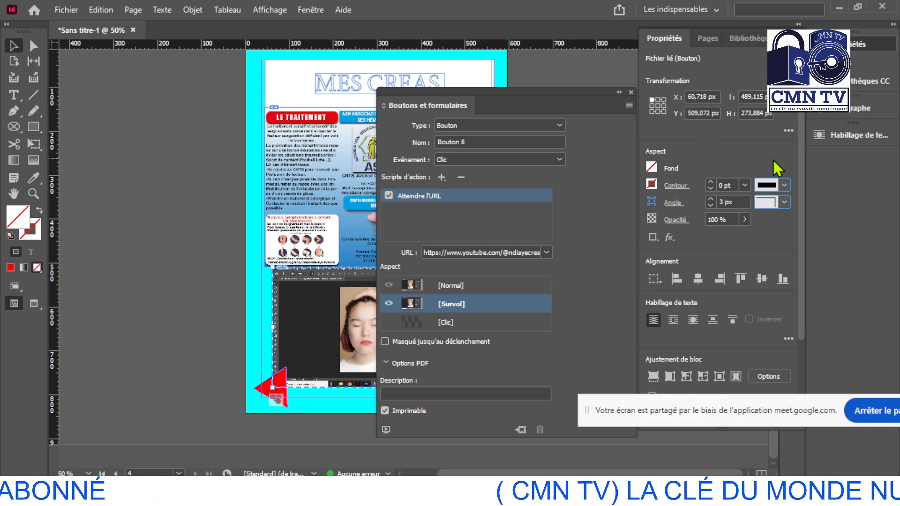
click(744, 219)
click(712, 235)
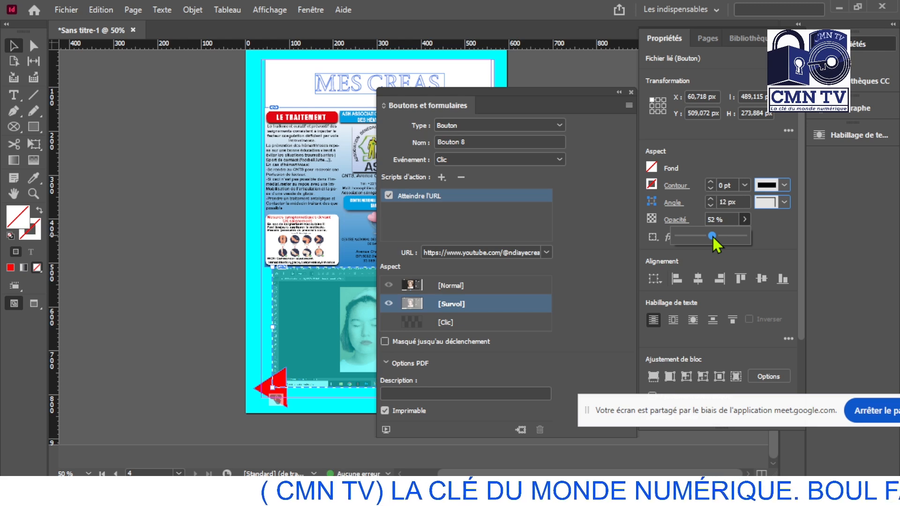
drag(712, 235, 698, 235)
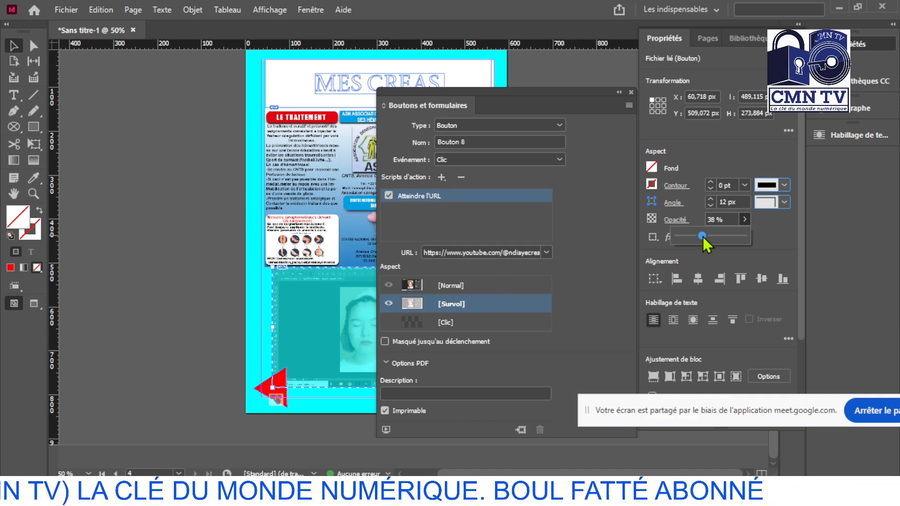
Step: Add a [Clic] state to the portrait screenshot button and give it an RVB Vert fill
click(417, 323)
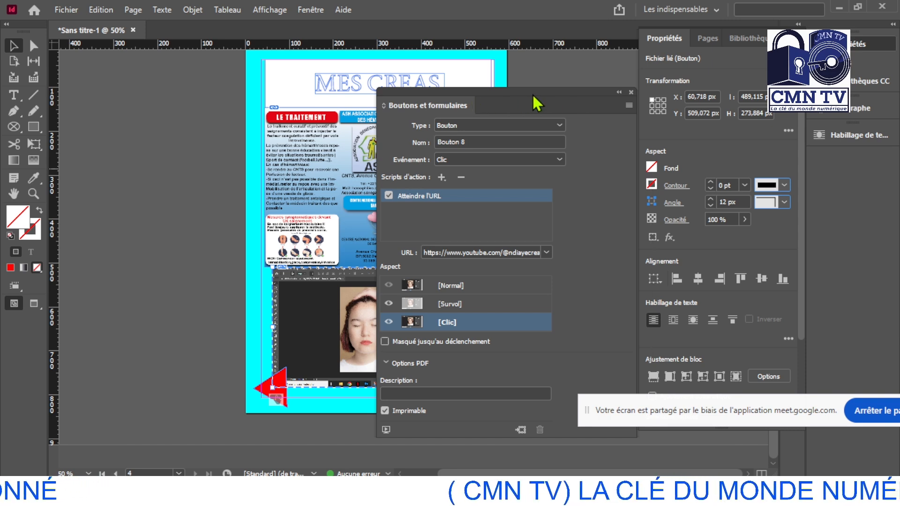
drag(521, 94, 366, 92)
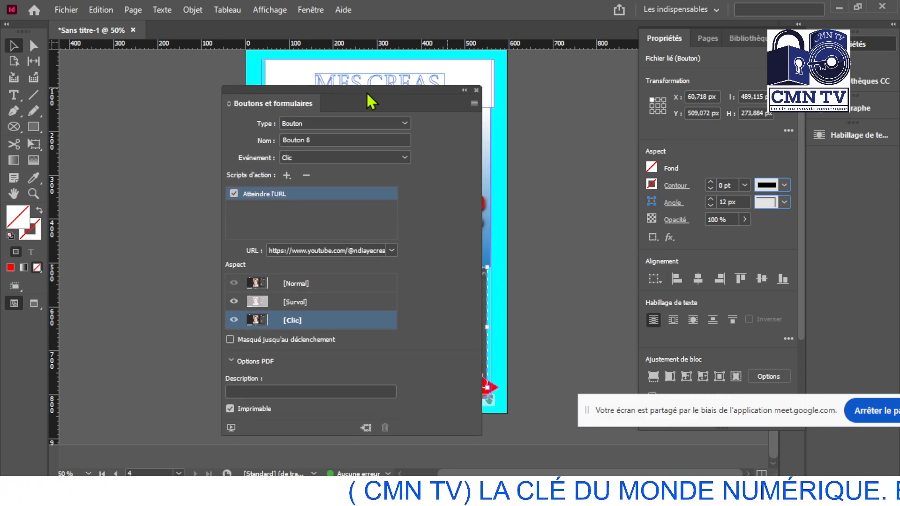
click(653, 168)
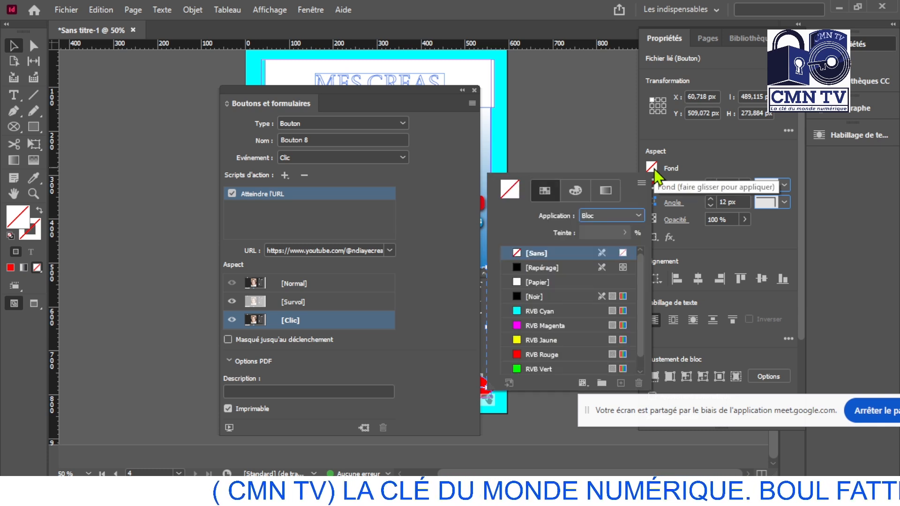
click(518, 368)
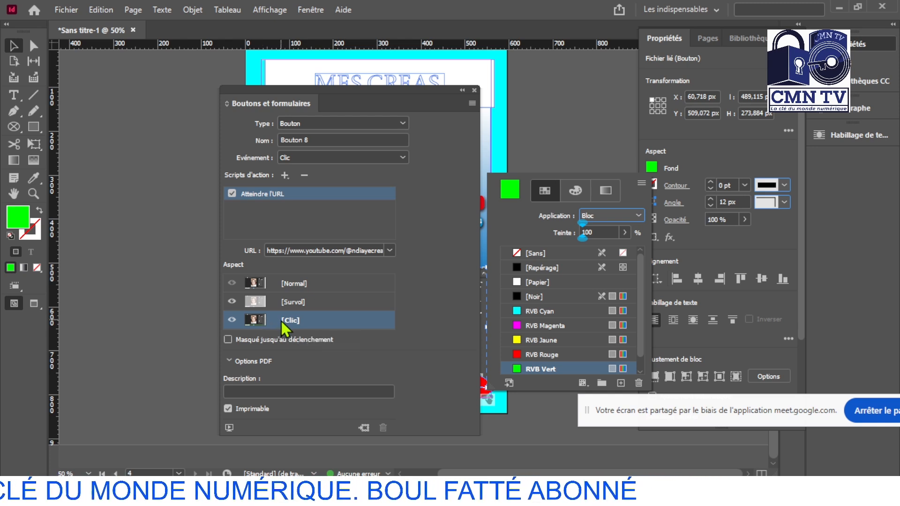
click(254, 319)
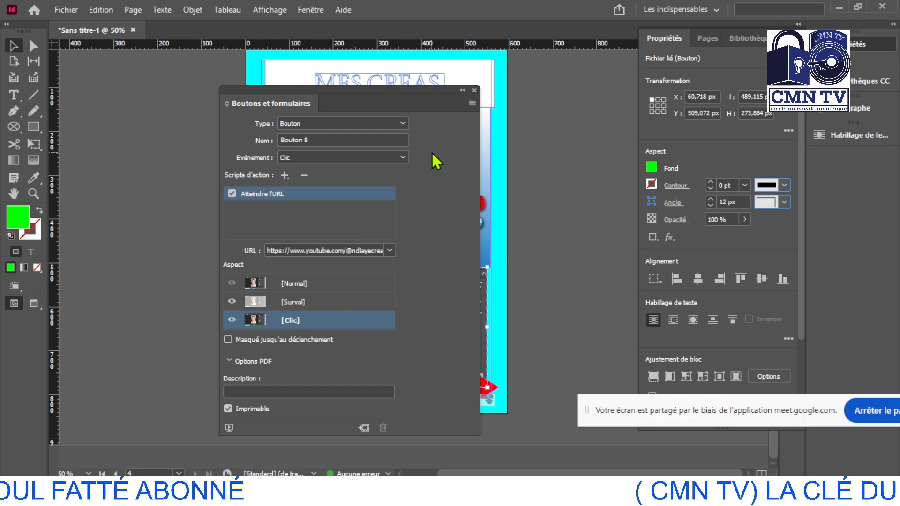
Step: Give the button's [Clic] state an 8 pt RVB Vert stroke and put the button settings panel back in the dock
drag(432, 103, 260, 193)
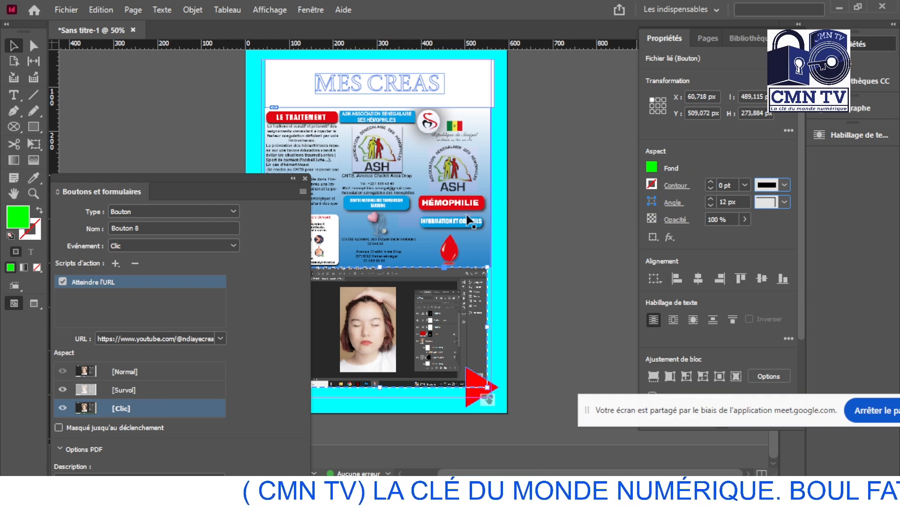
drag(263, 192, 370, 134)
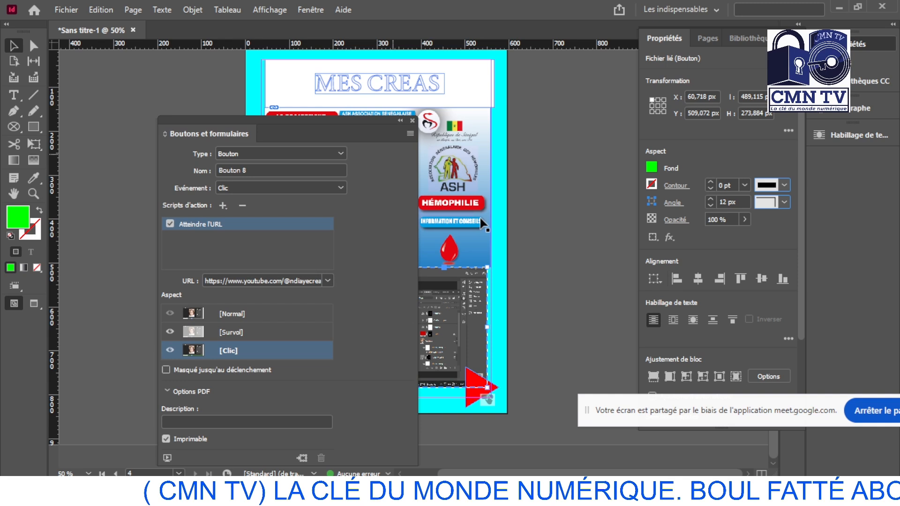
click(653, 184)
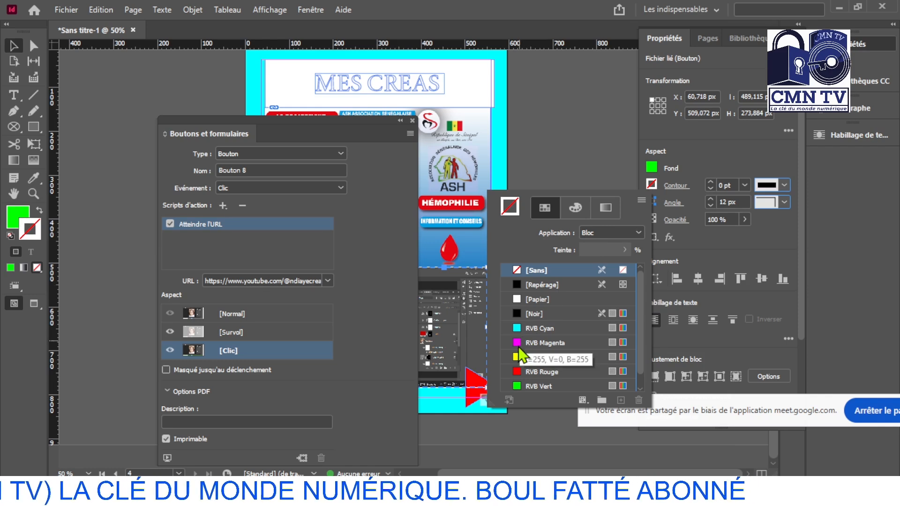
click(539, 386)
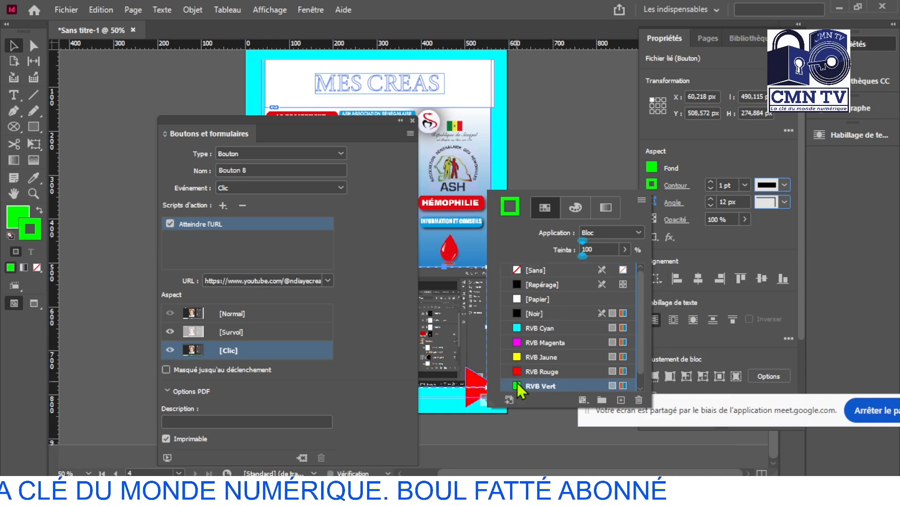
click(710, 182)
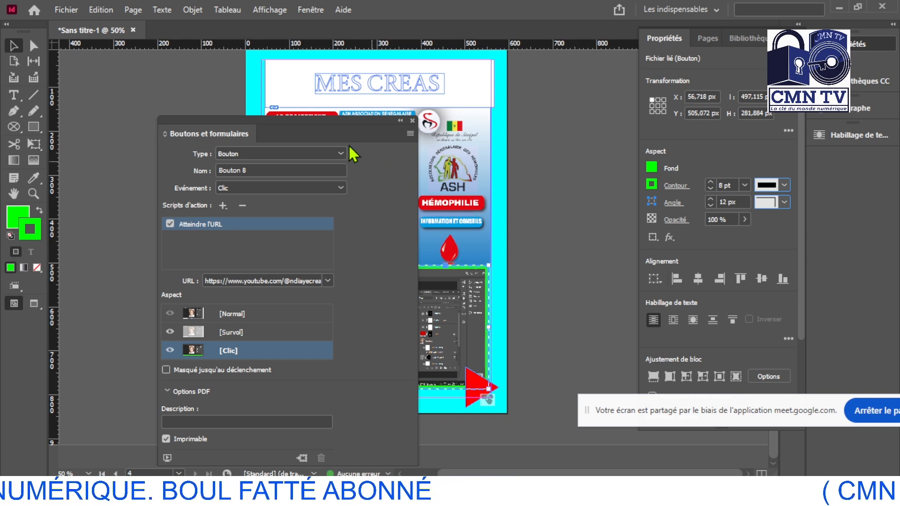
drag(350, 120, 331, 113)
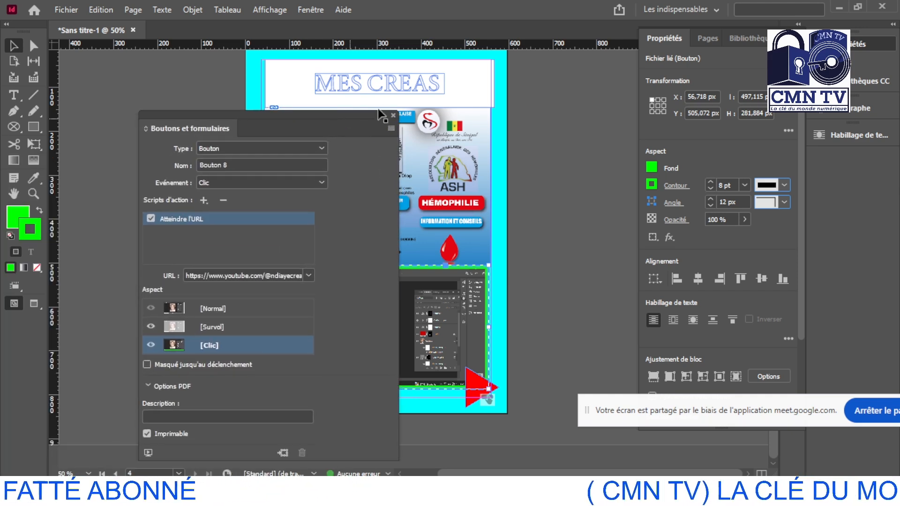
drag(349, 117, 575, 71)
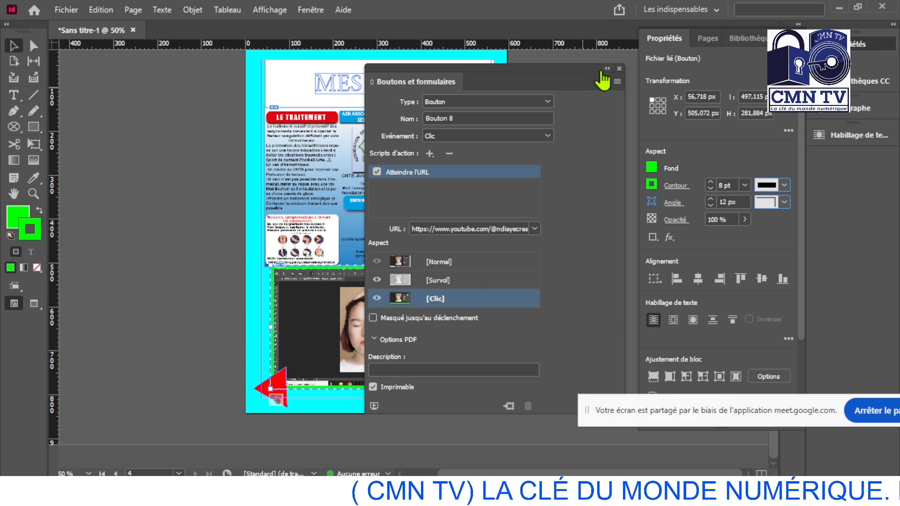
drag(578, 77, 533, 104)
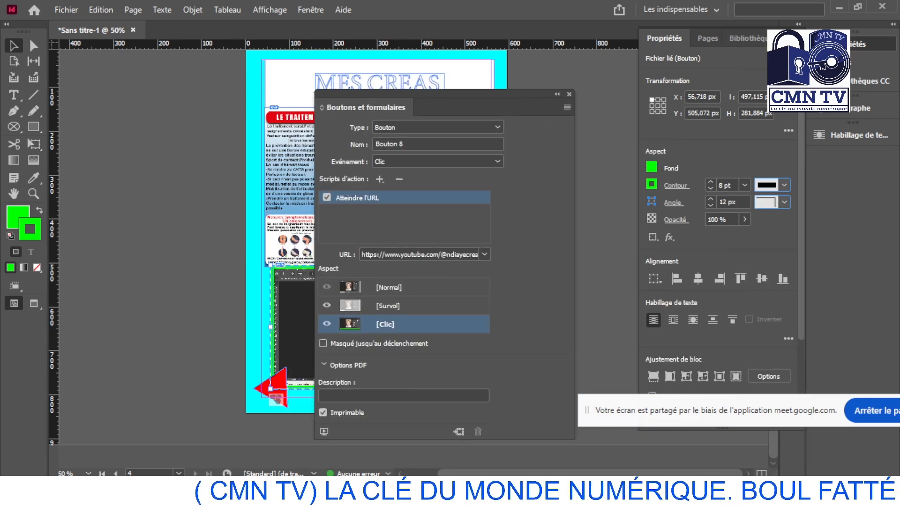
drag(465, 100, 791, 169)
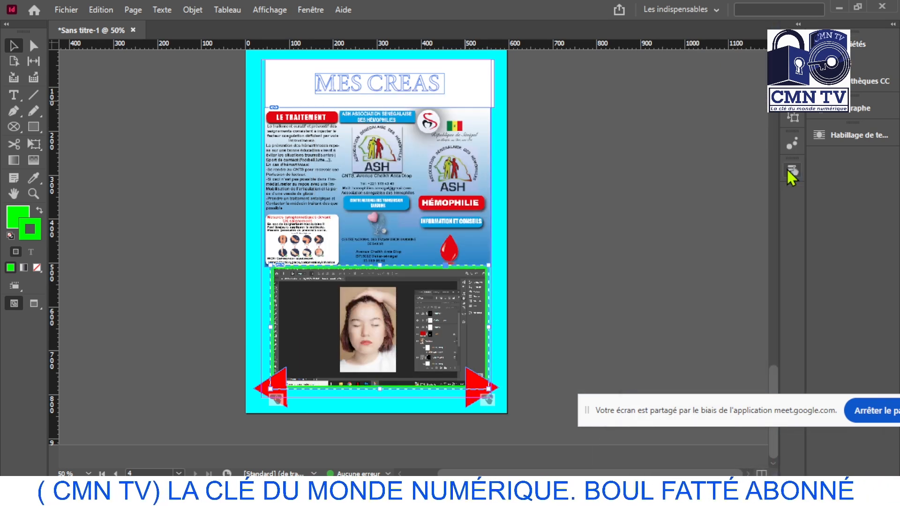
Step: Export all pages as an interactive PDF to the desktop, replacing the existing tuto idd file
click(72, 10)
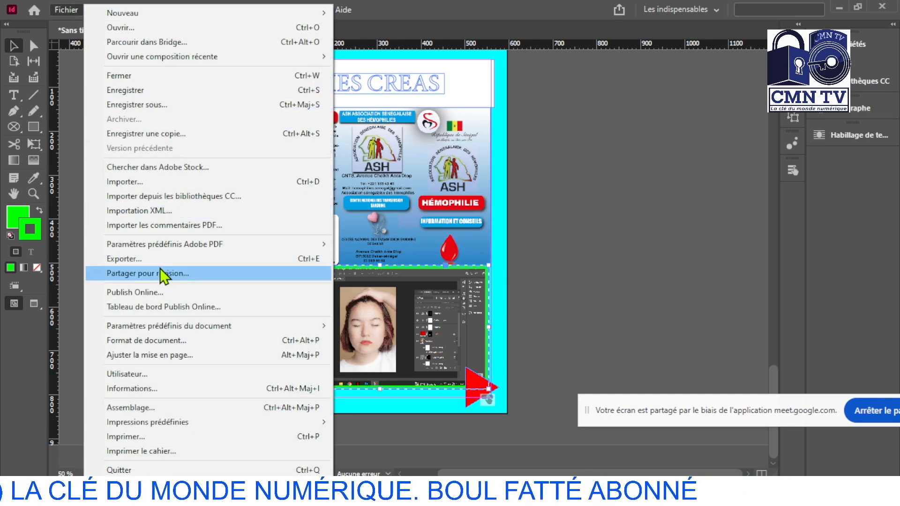
click(210, 256)
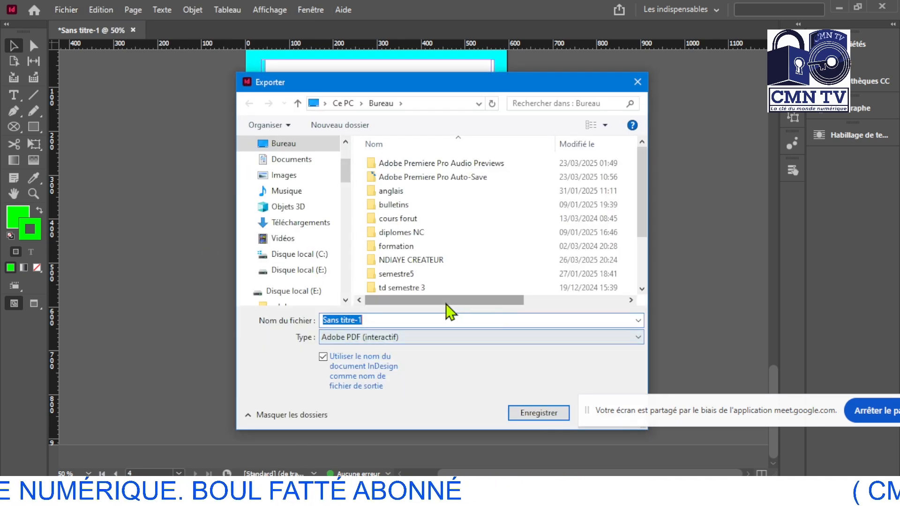
scroll(495, 250, down, 2)
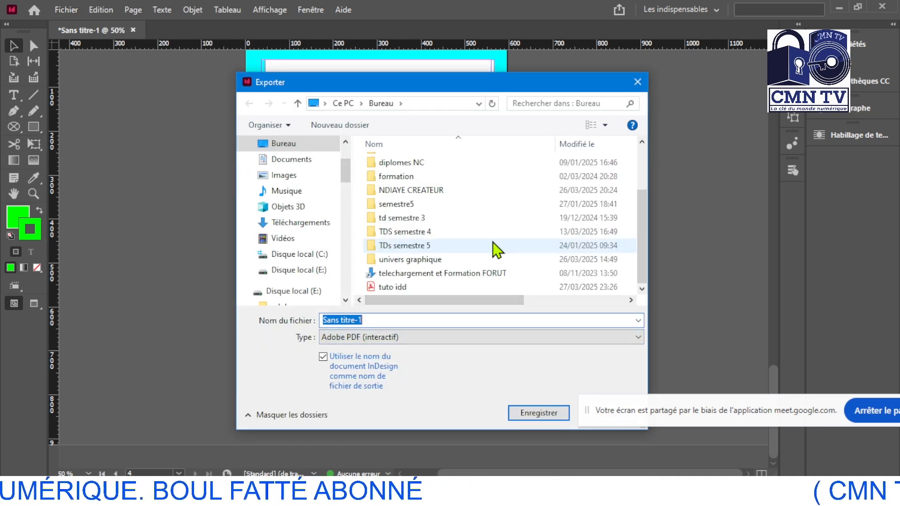
click(401, 288)
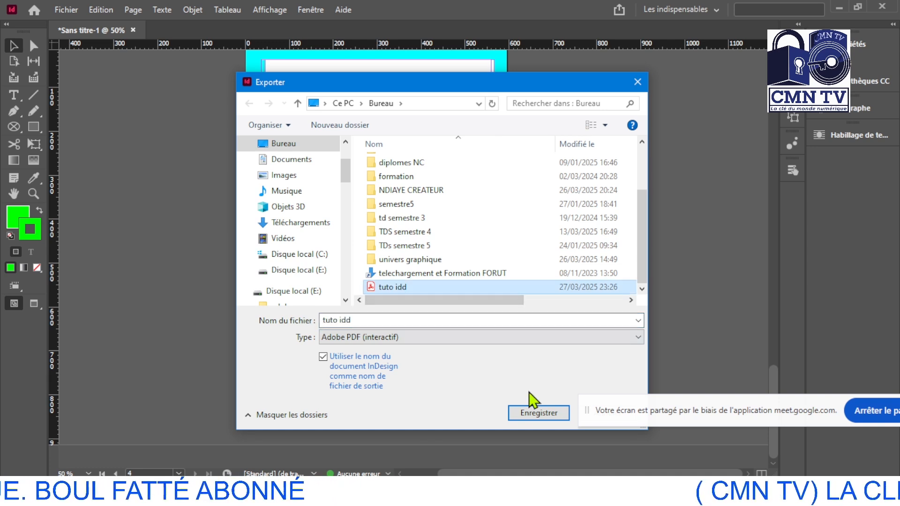
click(539, 413)
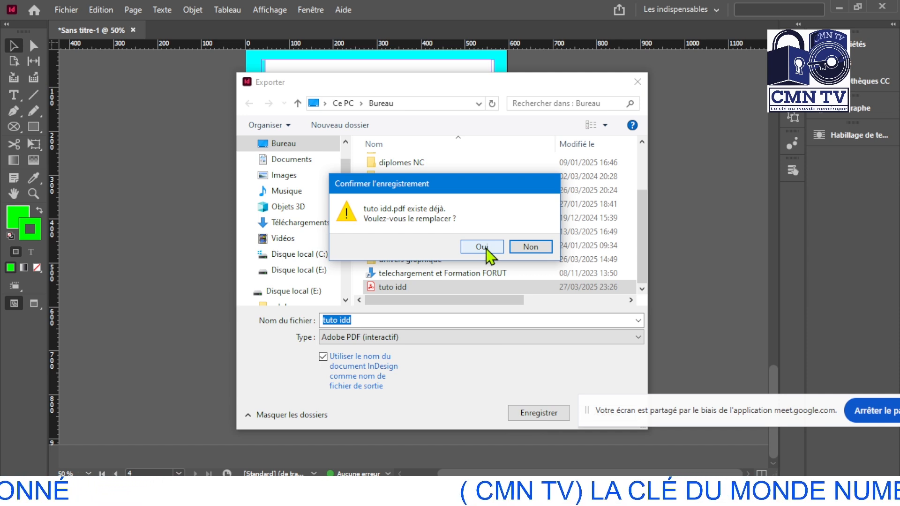
click(486, 248)
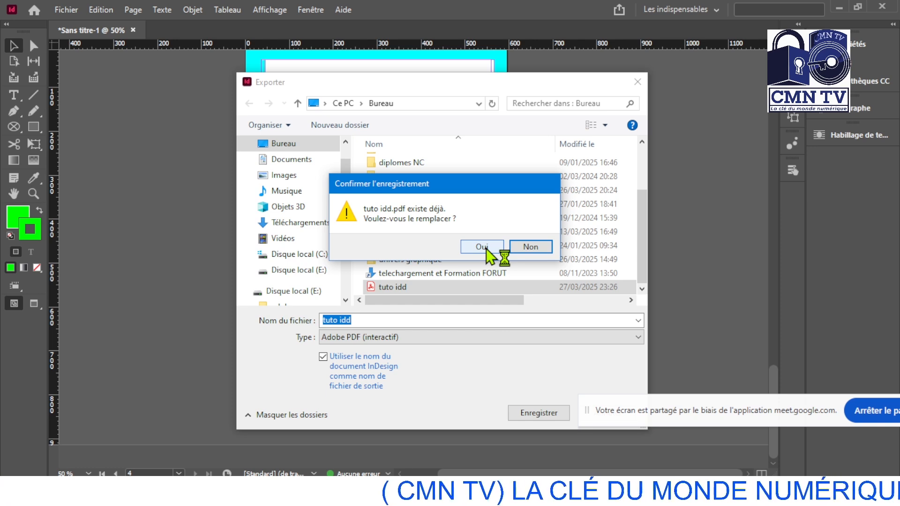
click(483, 247)
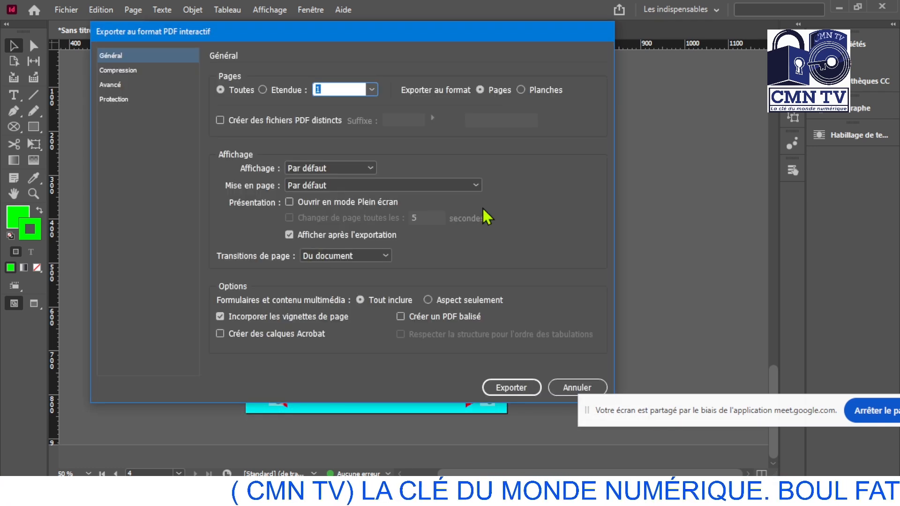
click(503, 389)
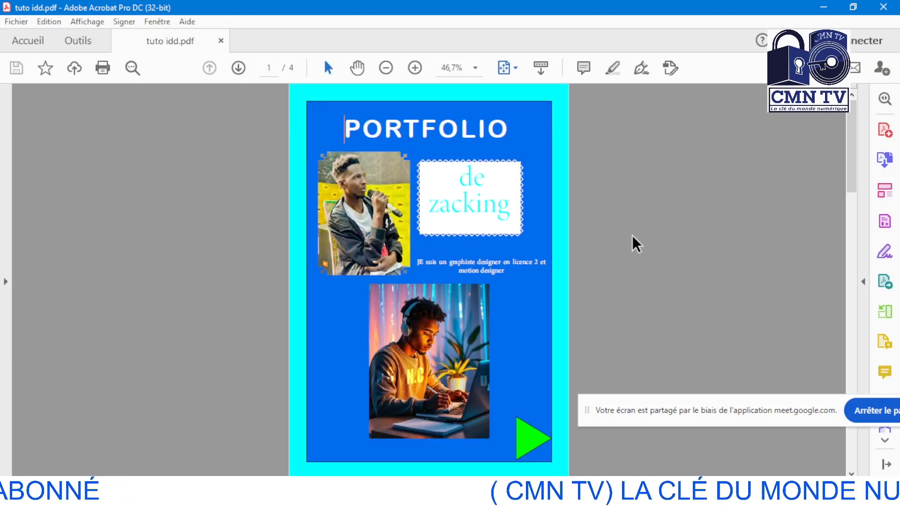
Step: Test the exported PDF in Acrobat by going through to page 4 with the forward triangles and following the portrait screenshot's link
click(530, 443)
click(533, 454)
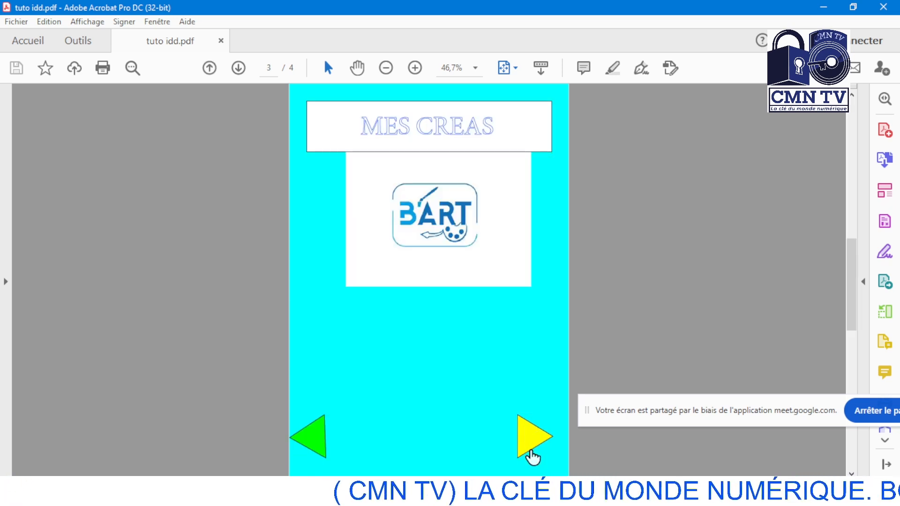
click(532, 452)
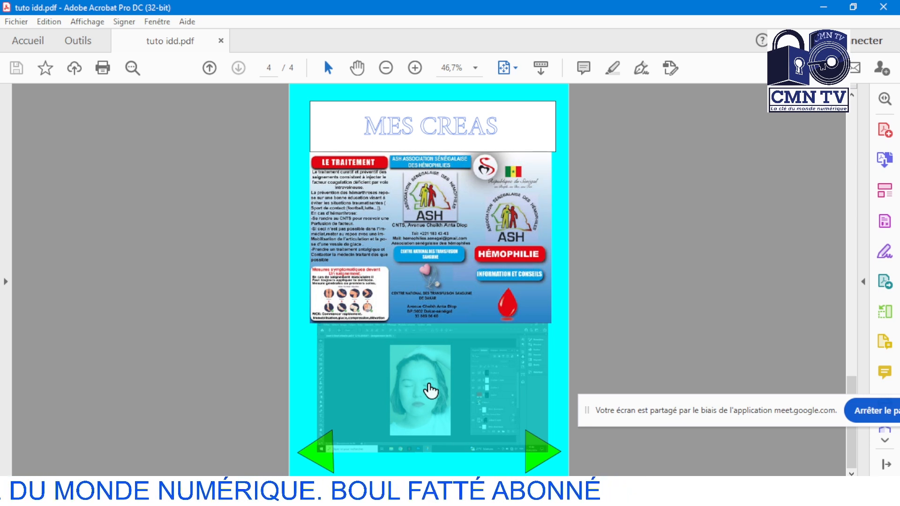
click(427, 385)
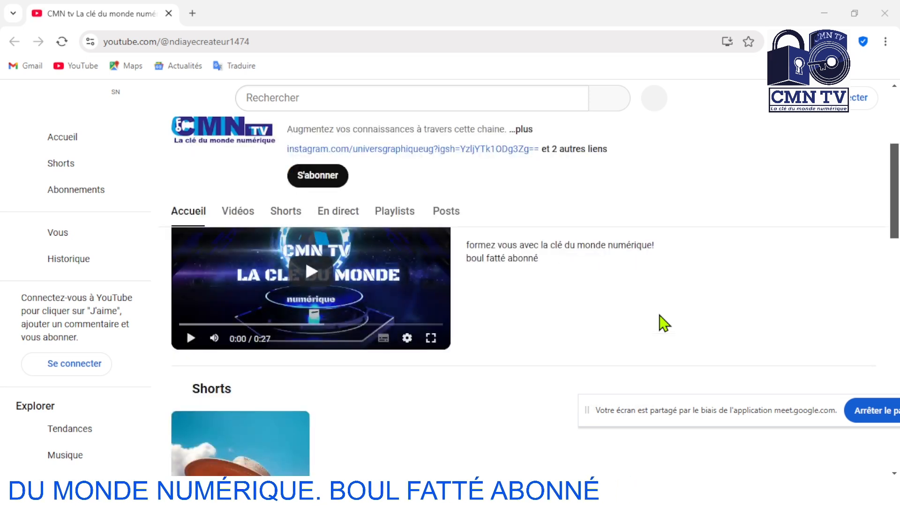
Step: Look through the linked YouTube channel's home page and its list of most recent videos
scroll(664, 322, down, 3)
scroll(427, 347, up, 5)
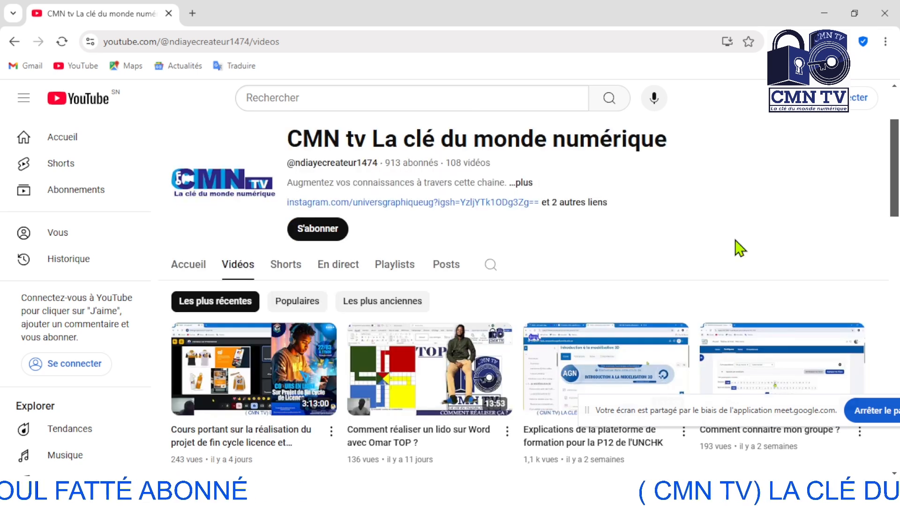
scroll(657, 313, down, 3)
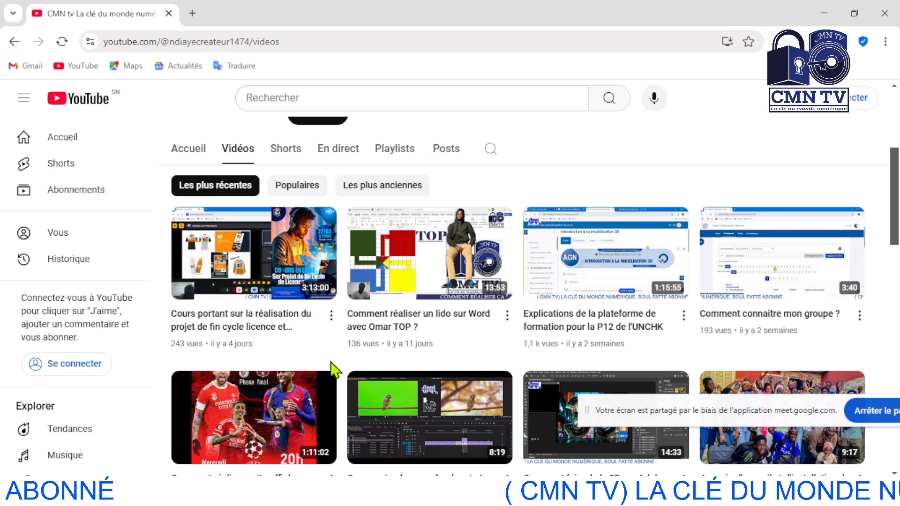
scroll(335, 370, down, 2)
scroll(332, 370, down, 2)
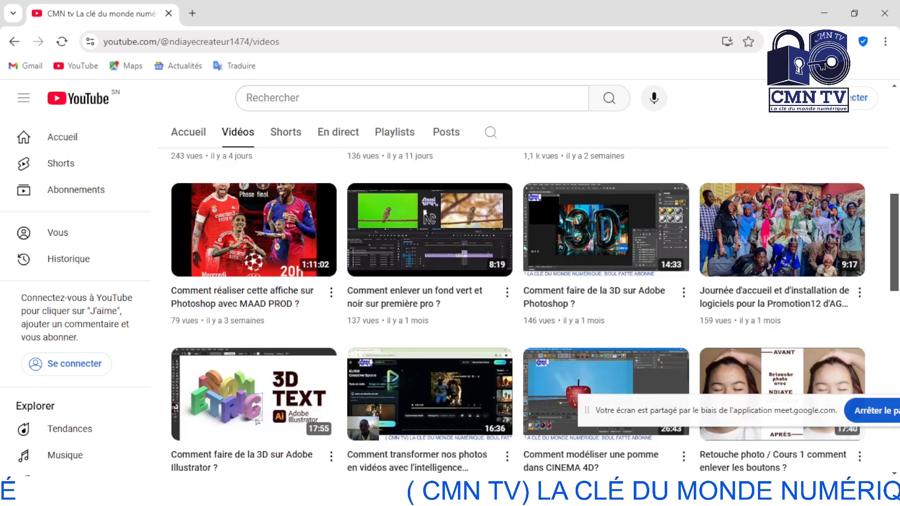
Step: Close the exported PDF and the YouTube browser window, and return to the portfolio document in InDesign
key(alt+Tab)
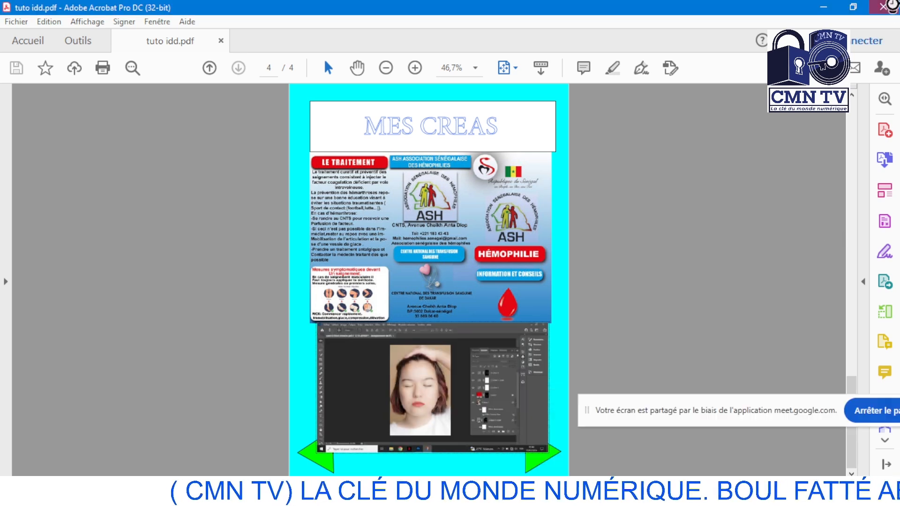
click(884, 7)
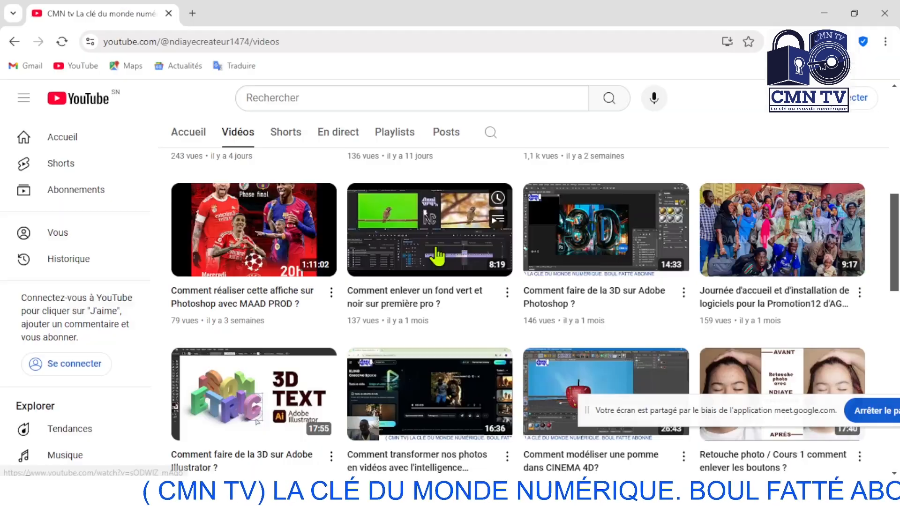
click(876, 17)
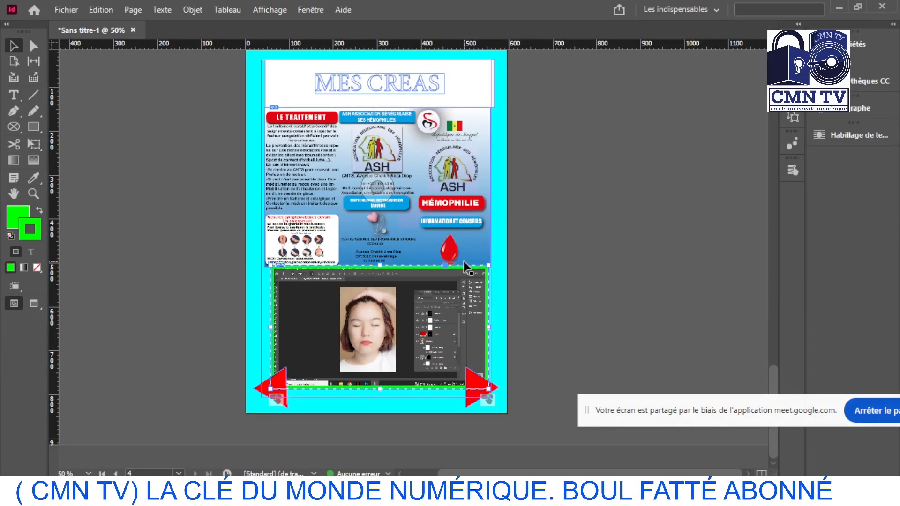
scroll(466, 266, up, 3)
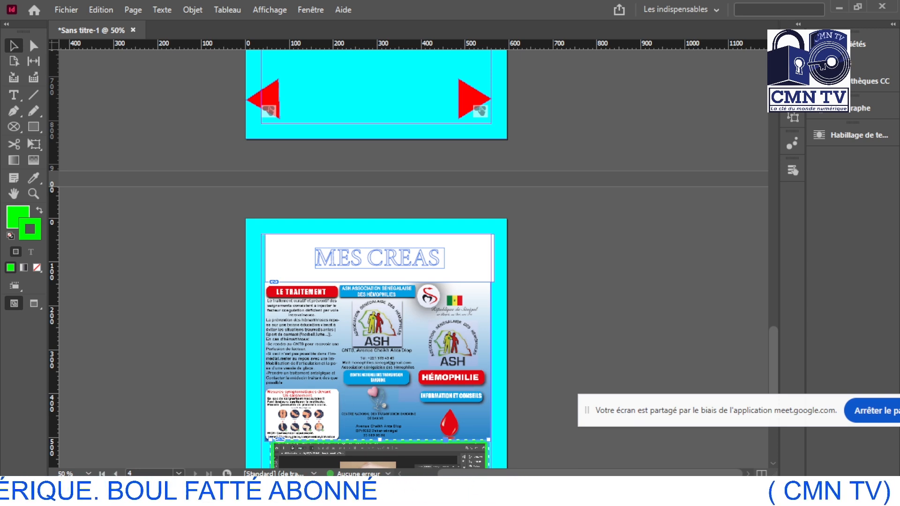
Step: Switch to Chrome and bring up the Google Meet call to check on the participants
mouse_move(298, 492)
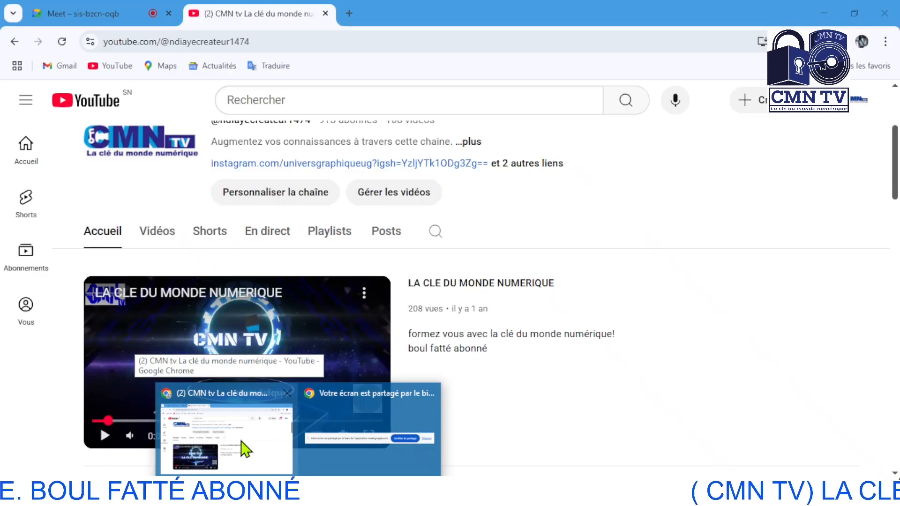
click(243, 449)
click(89, 14)
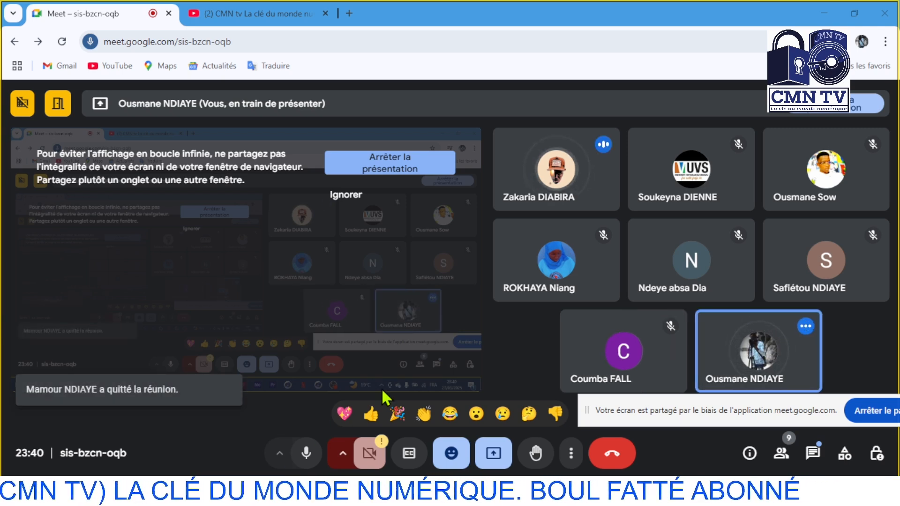
Step: Browse the Bureau folder in File Explorer and view the Creative and Minimal Portfolio Presentation PDF from its cover page
key(super+e)
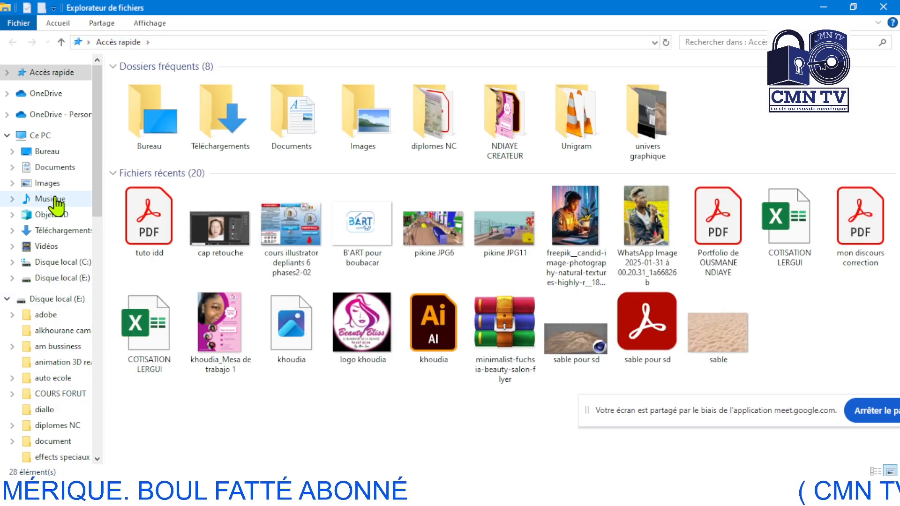
click(49, 154)
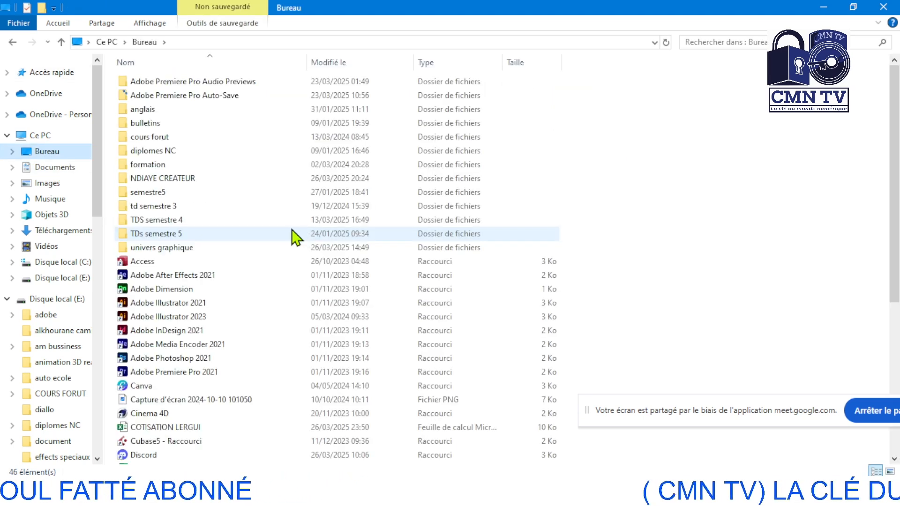
click(145, 153)
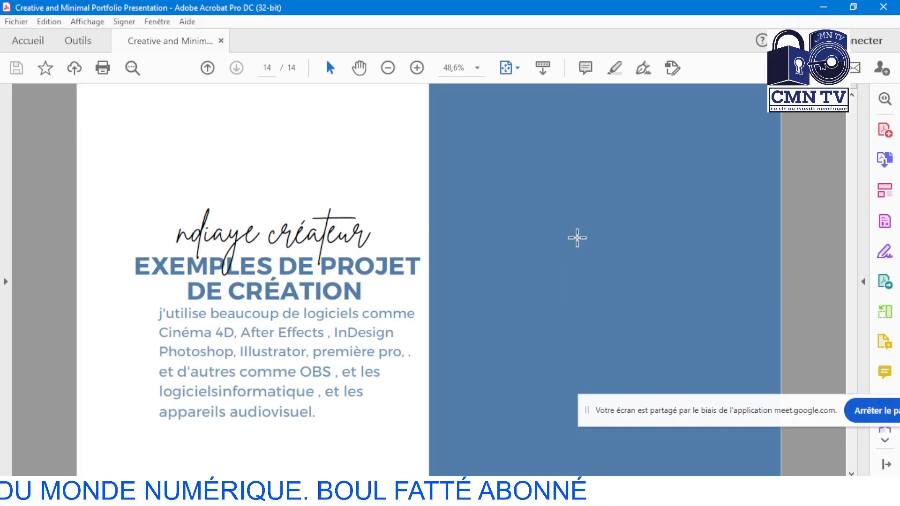
scroll(576, 238, up, 20)
scroll(707, 197, up, 15)
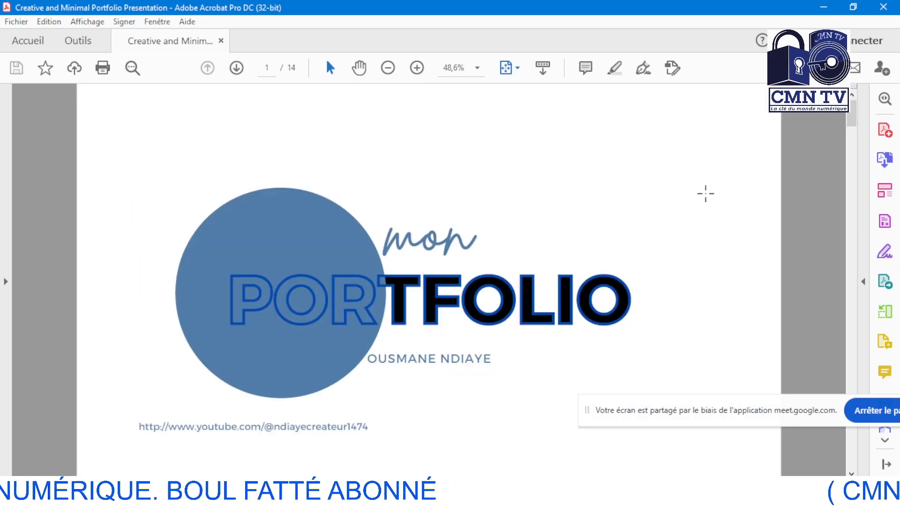
Step: Show the sample portfolio's Sommaires page and move the screen-sharing notice clear of the page content
drag(808, 410, 682, 117)
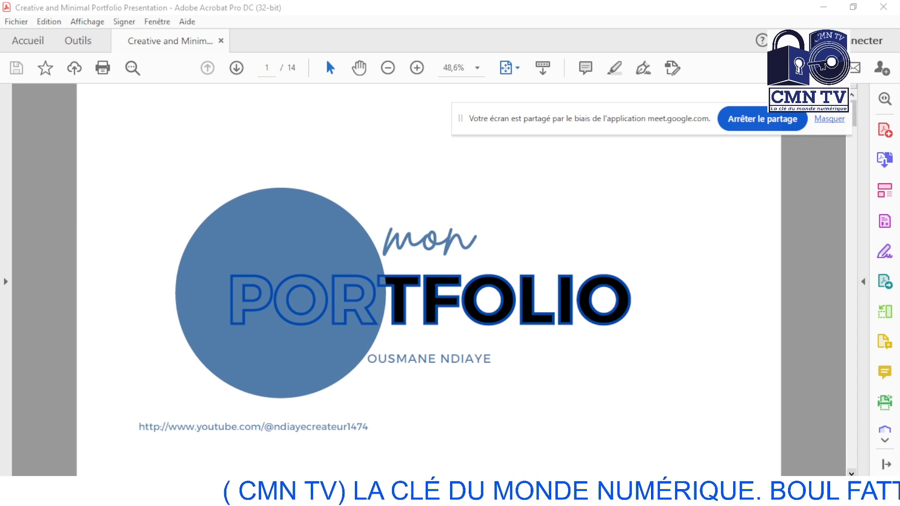
key(alt+Tab)
key(Right)
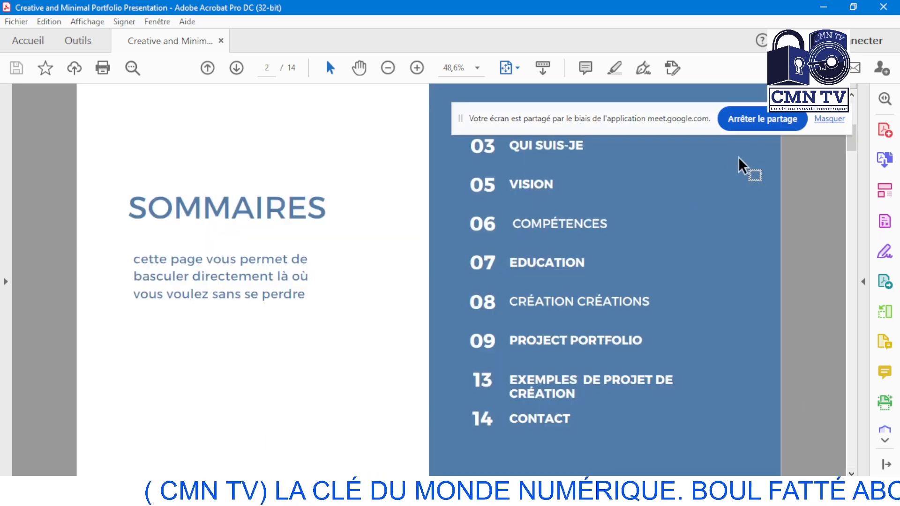
drag(703, 120, 531, 488)
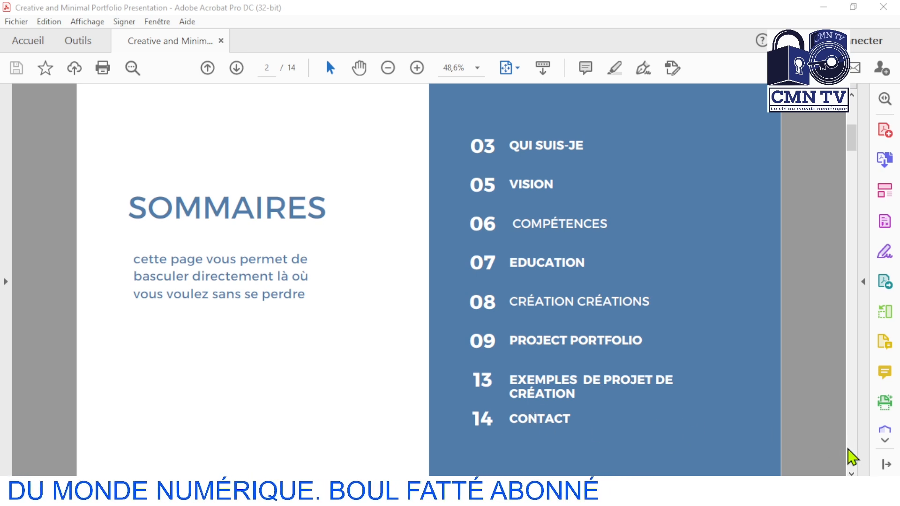
Step: Review the sample portfolio page by page, from the Qui suis-je page through to the Project Portfolio page
click(853, 472)
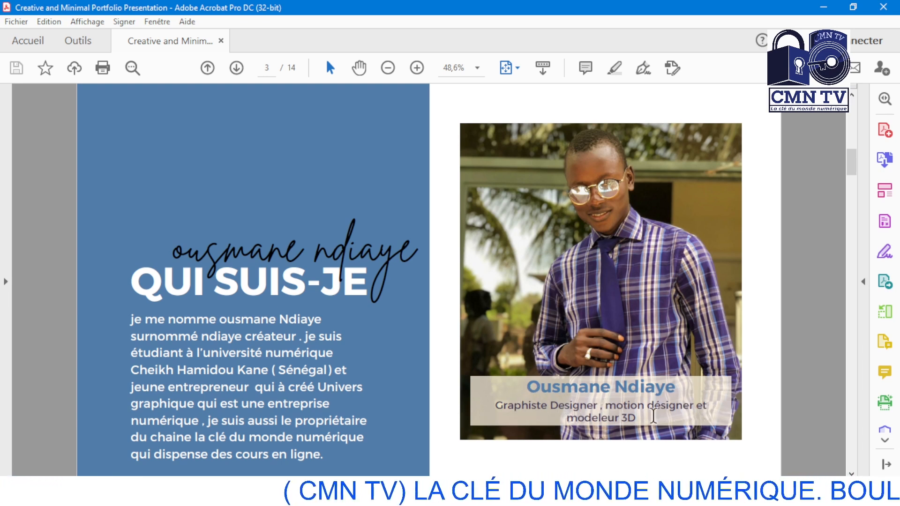
click(851, 473)
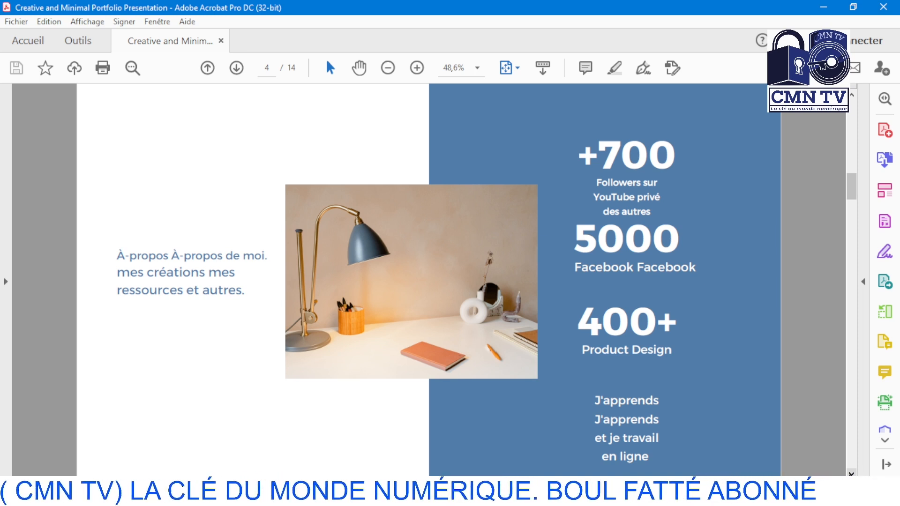
key(Down)
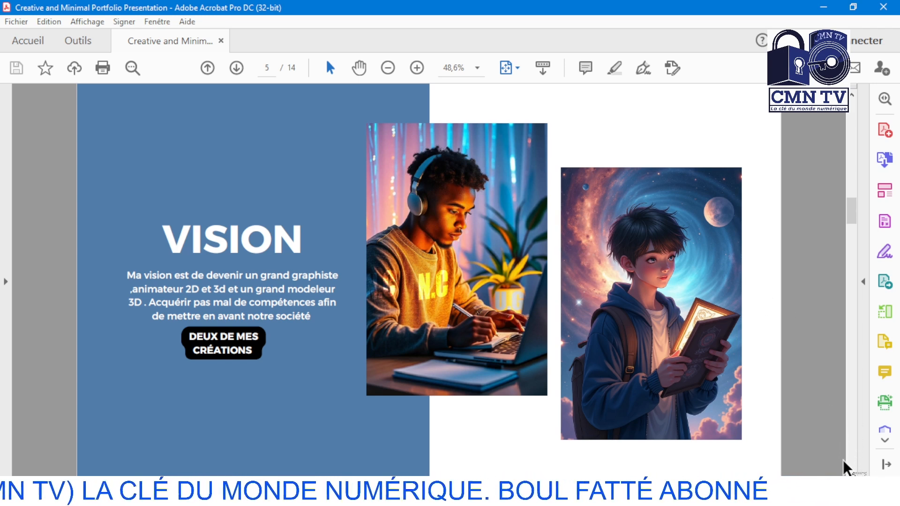
scroll(609, 281, down, 1)
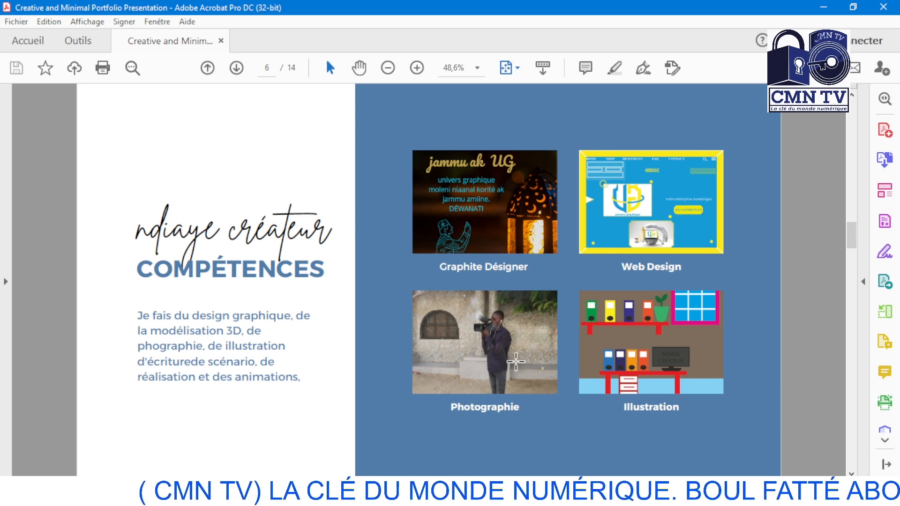
click(851, 473)
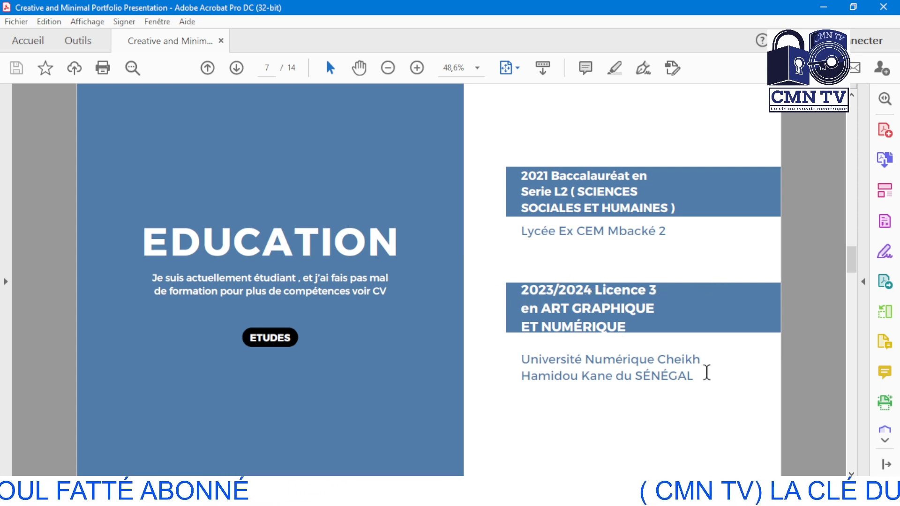
click(852, 473)
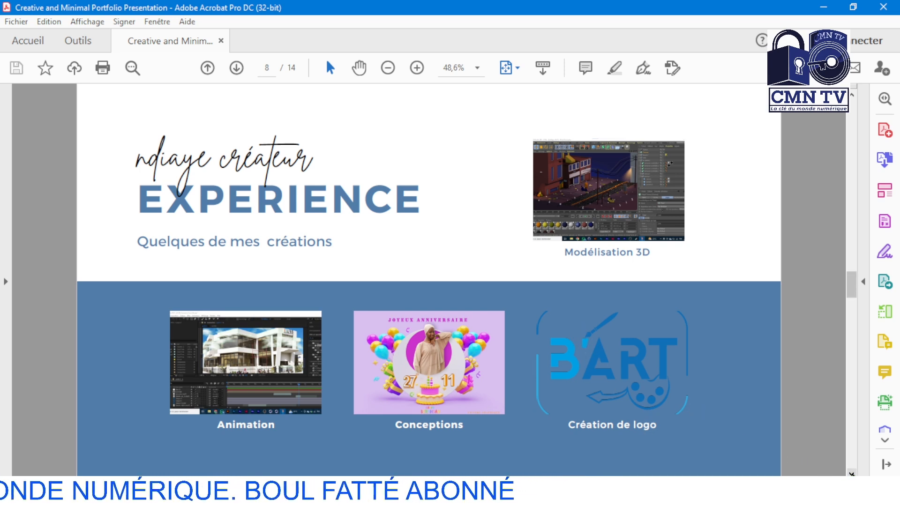
click(851, 473)
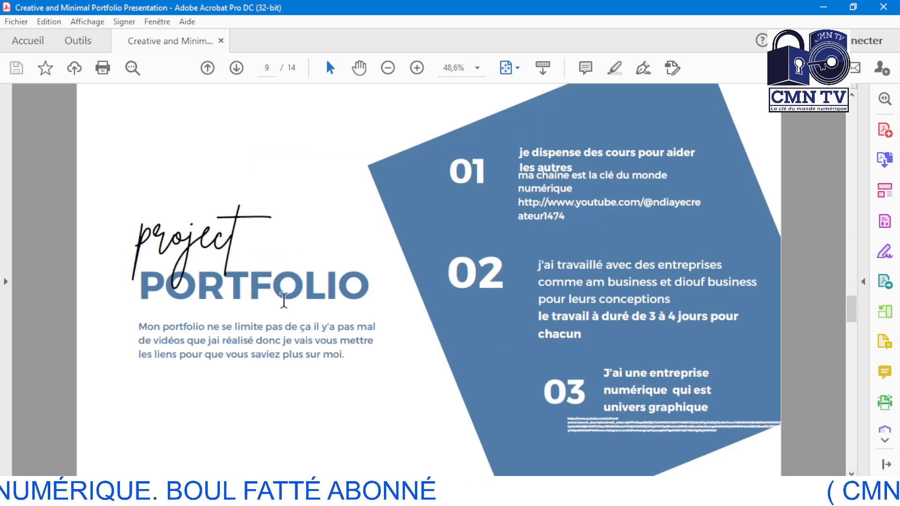